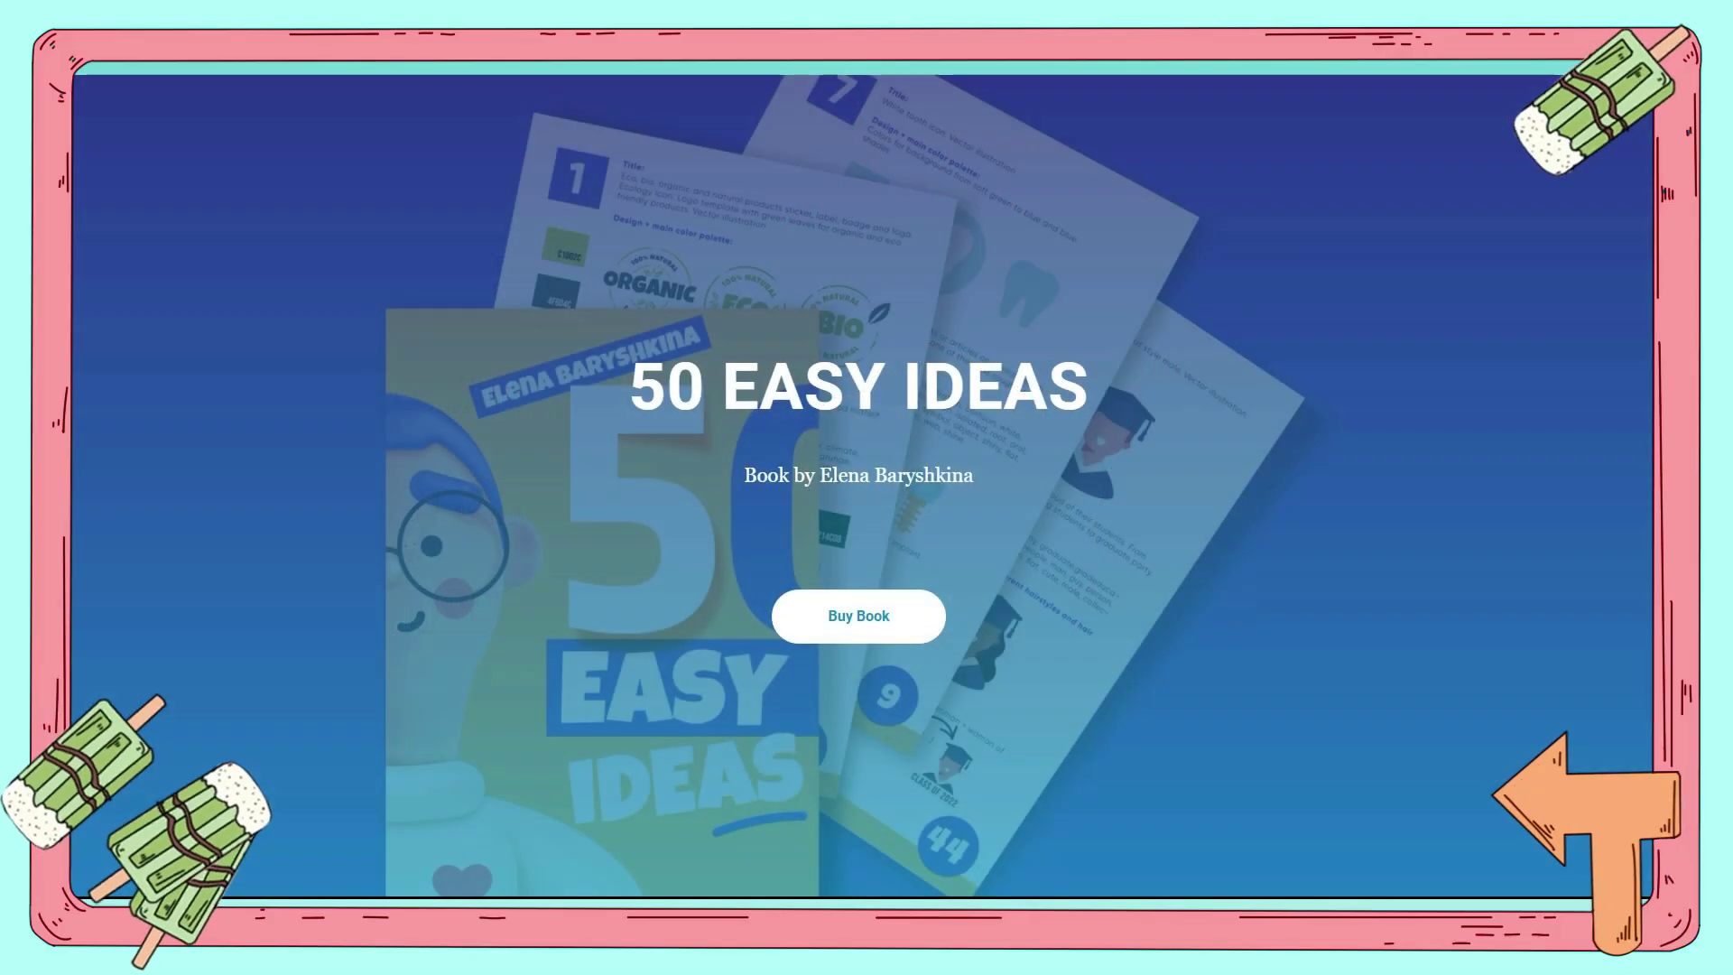
Scroll past sample pages 3, 9 and 44 and the how-to video to the author's profile.
{"action": "scroll", "coordinate": [858, 487], "scroll_direction": "down", "scroll_amount": 1}
{"action": "scroll", "coordinate": [858, 487], "scroll_direction": "down", "scroll_amount": 4}
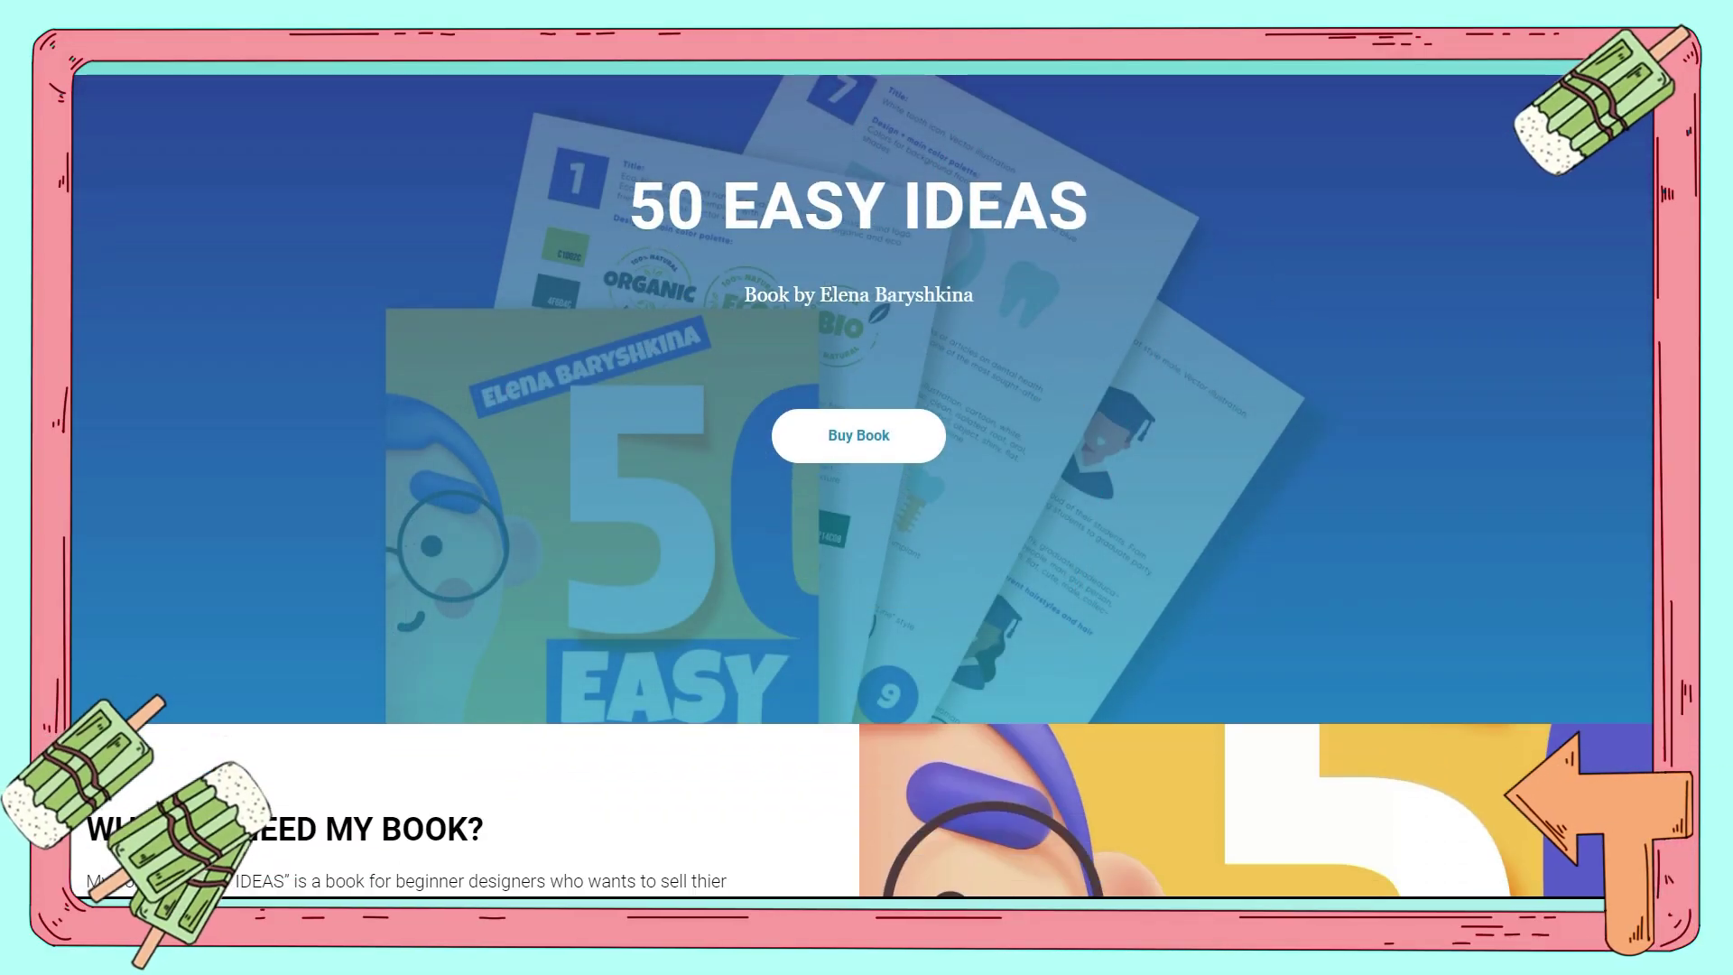
{"action": "scroll", "coordinate": [858, 487], "scroll_direction": "down", "scroll_amount": 3}
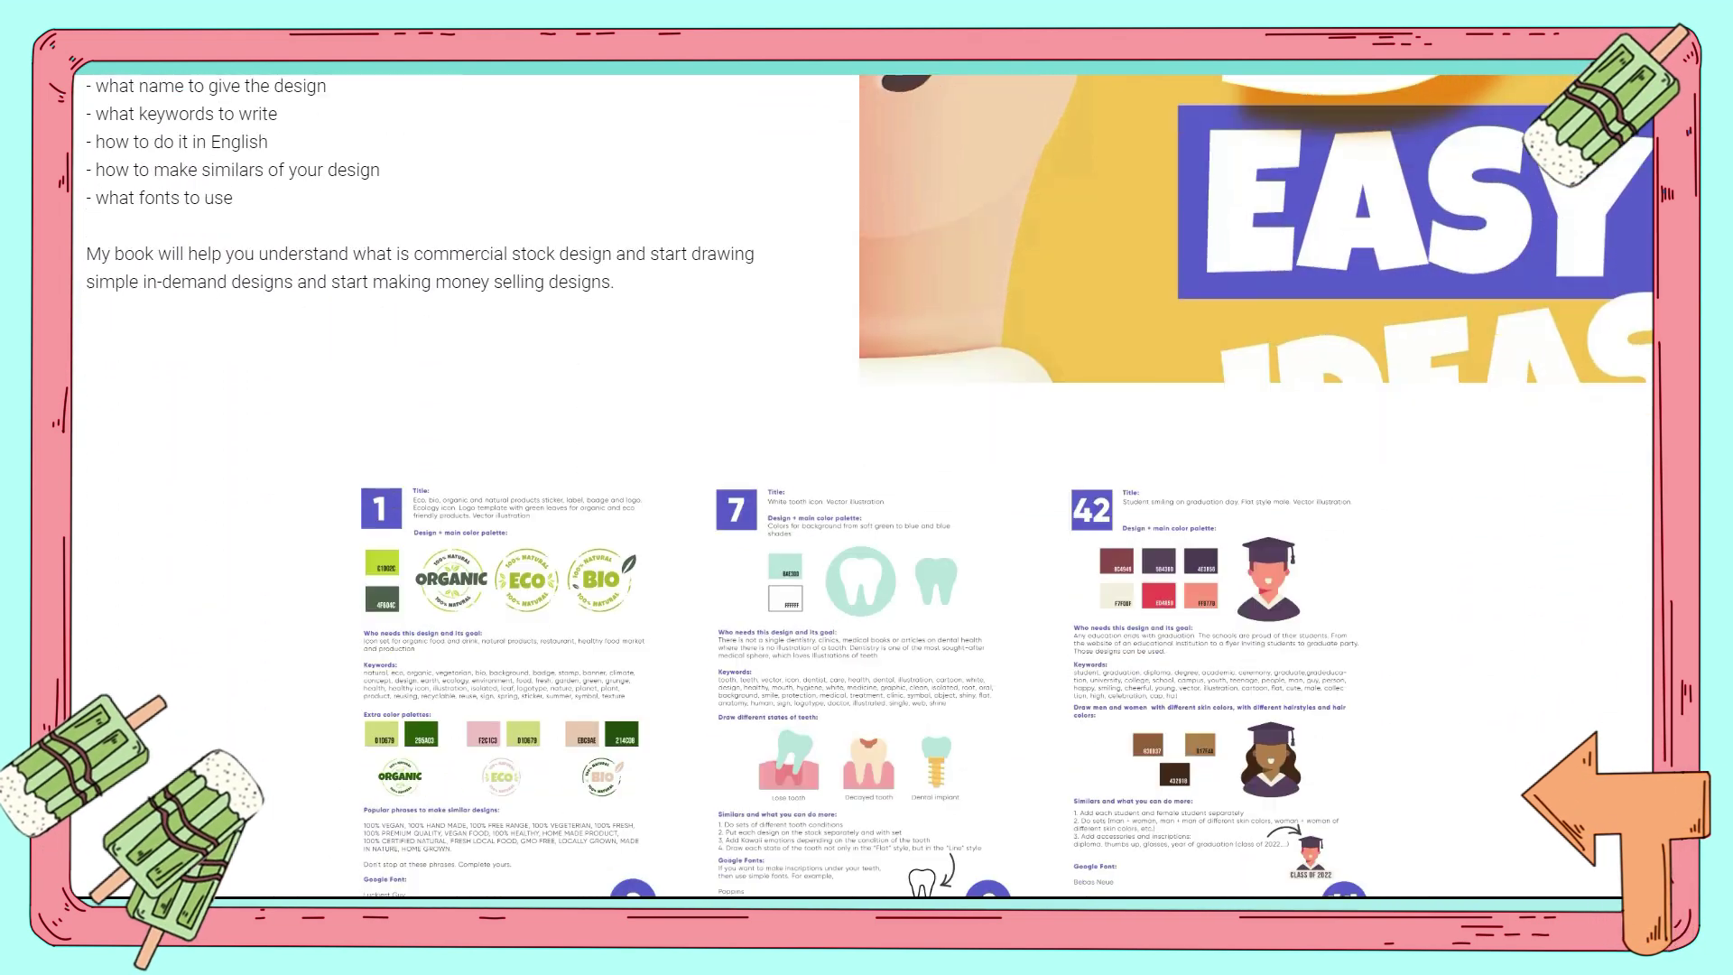
{"action": "scroll", "coordinate": [858, 487], "scroll_direction": "down", "scroll_amount": 4}
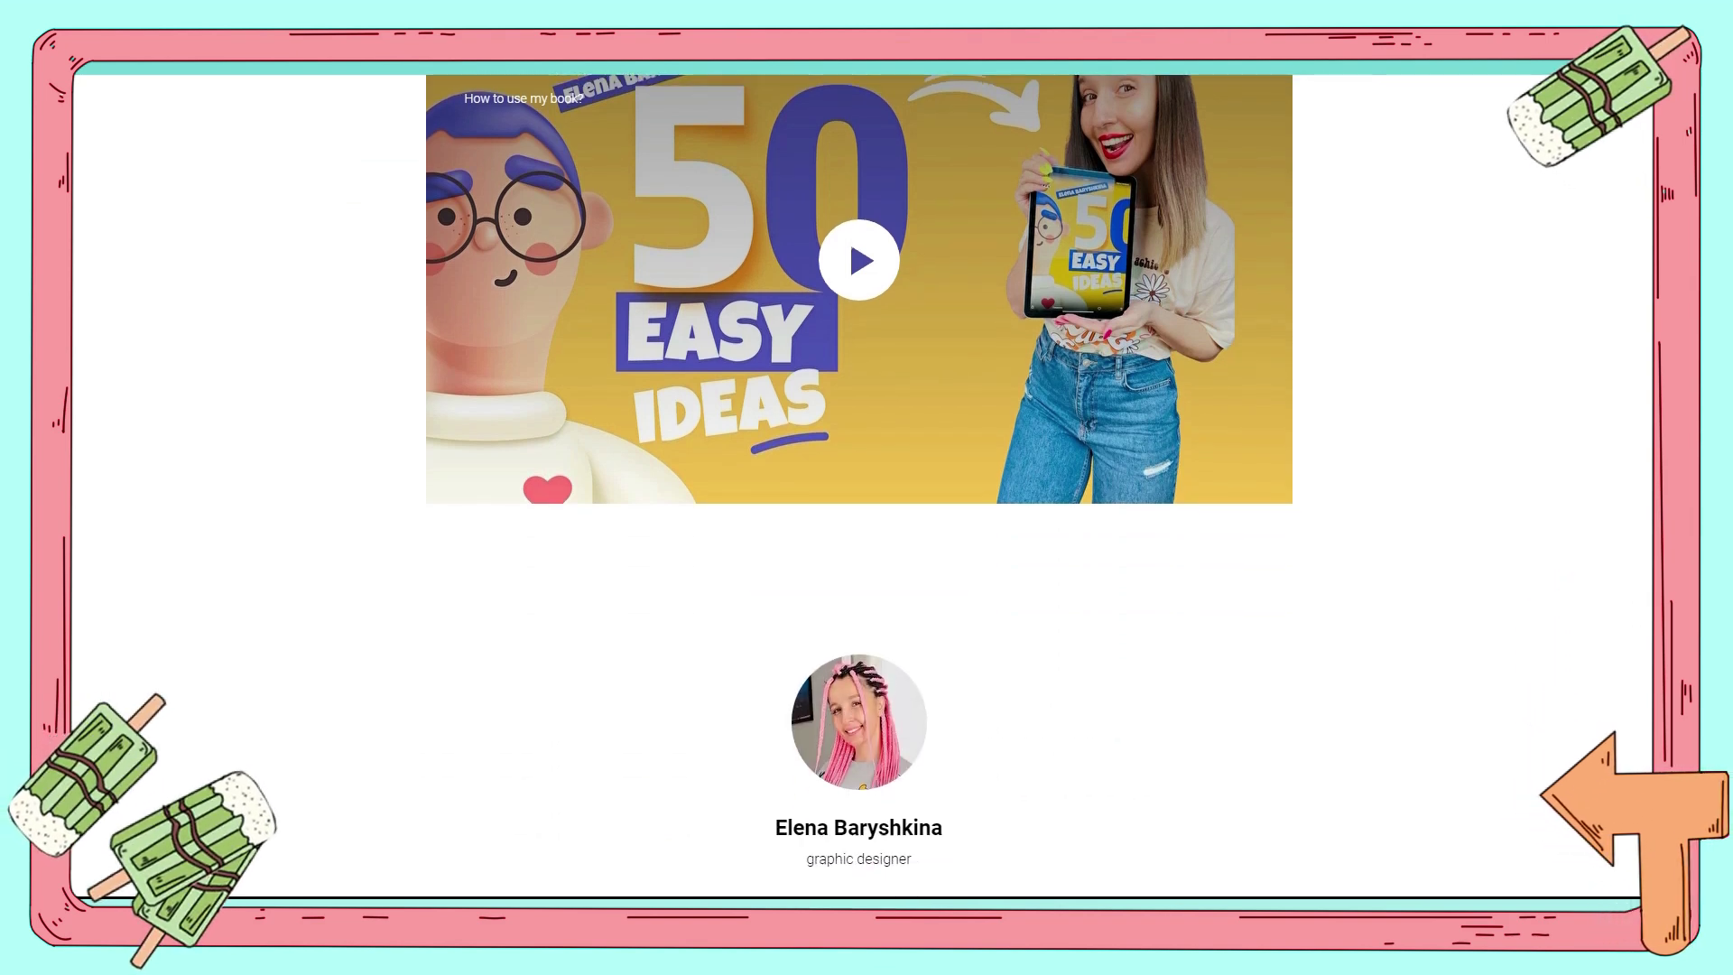
{"action": "scroll", "coordinate": [858, 488], "scroll_direction": "down", "scroll_amount": 4}
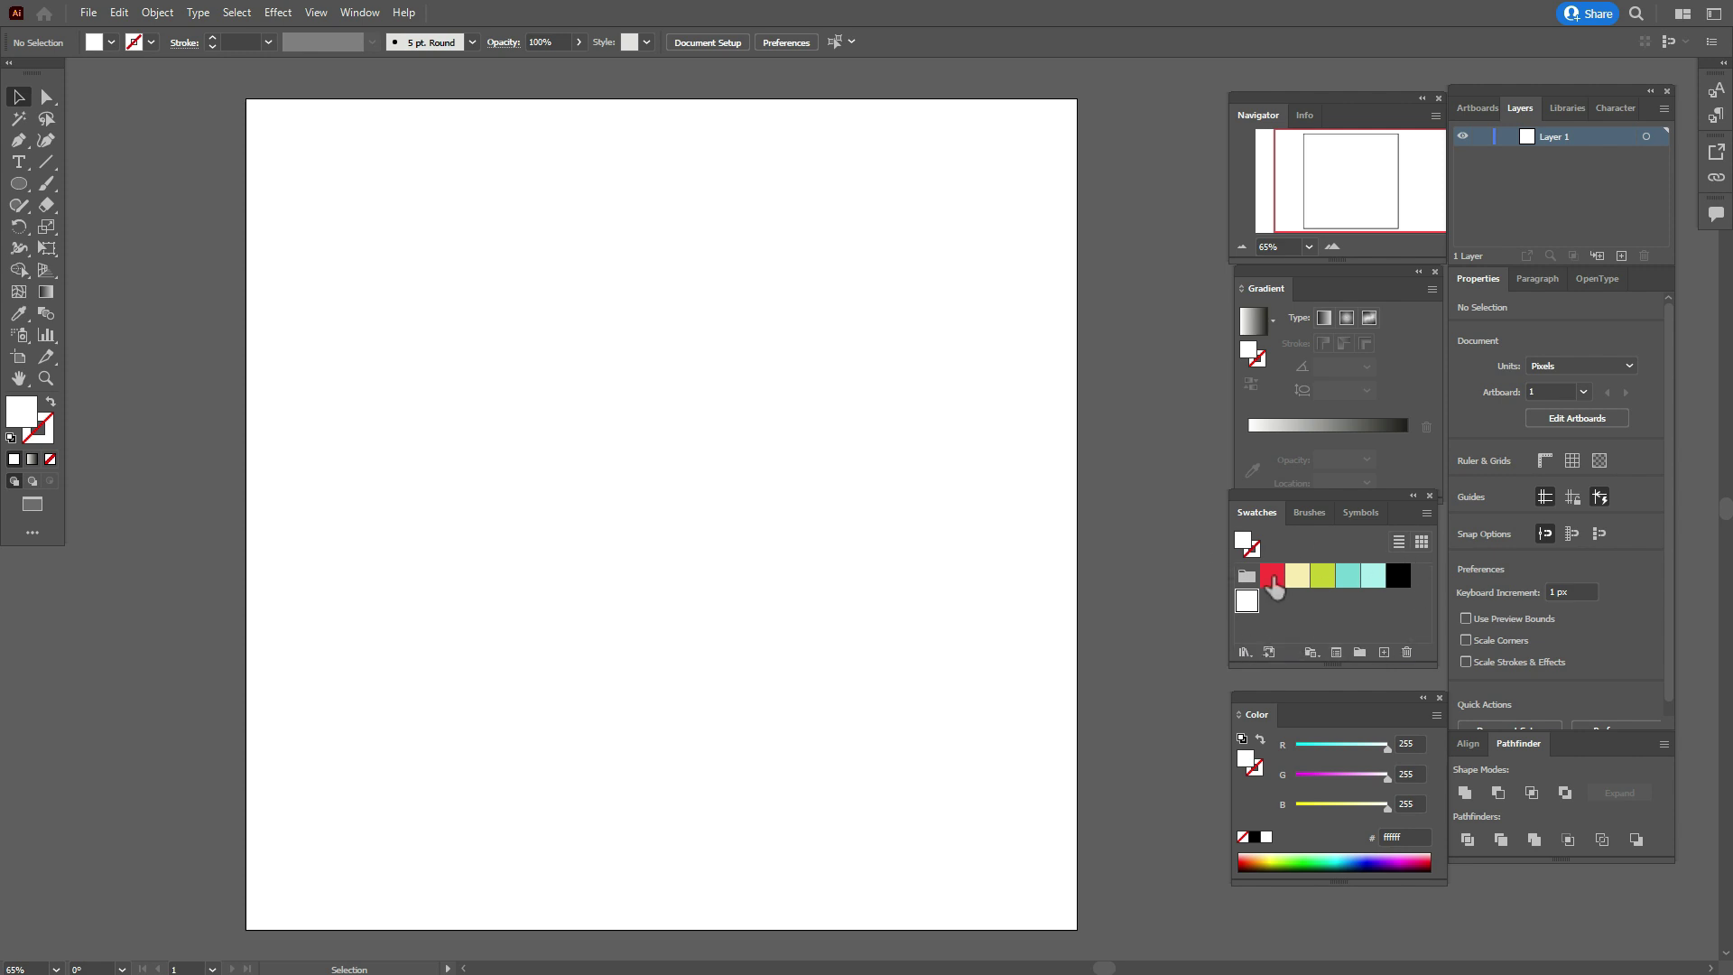
Make a red (#fc3838) 3-sided polygon with 50 px radius on the artboard.
{"action": "left_click", "coordinate": [1271, 576]}
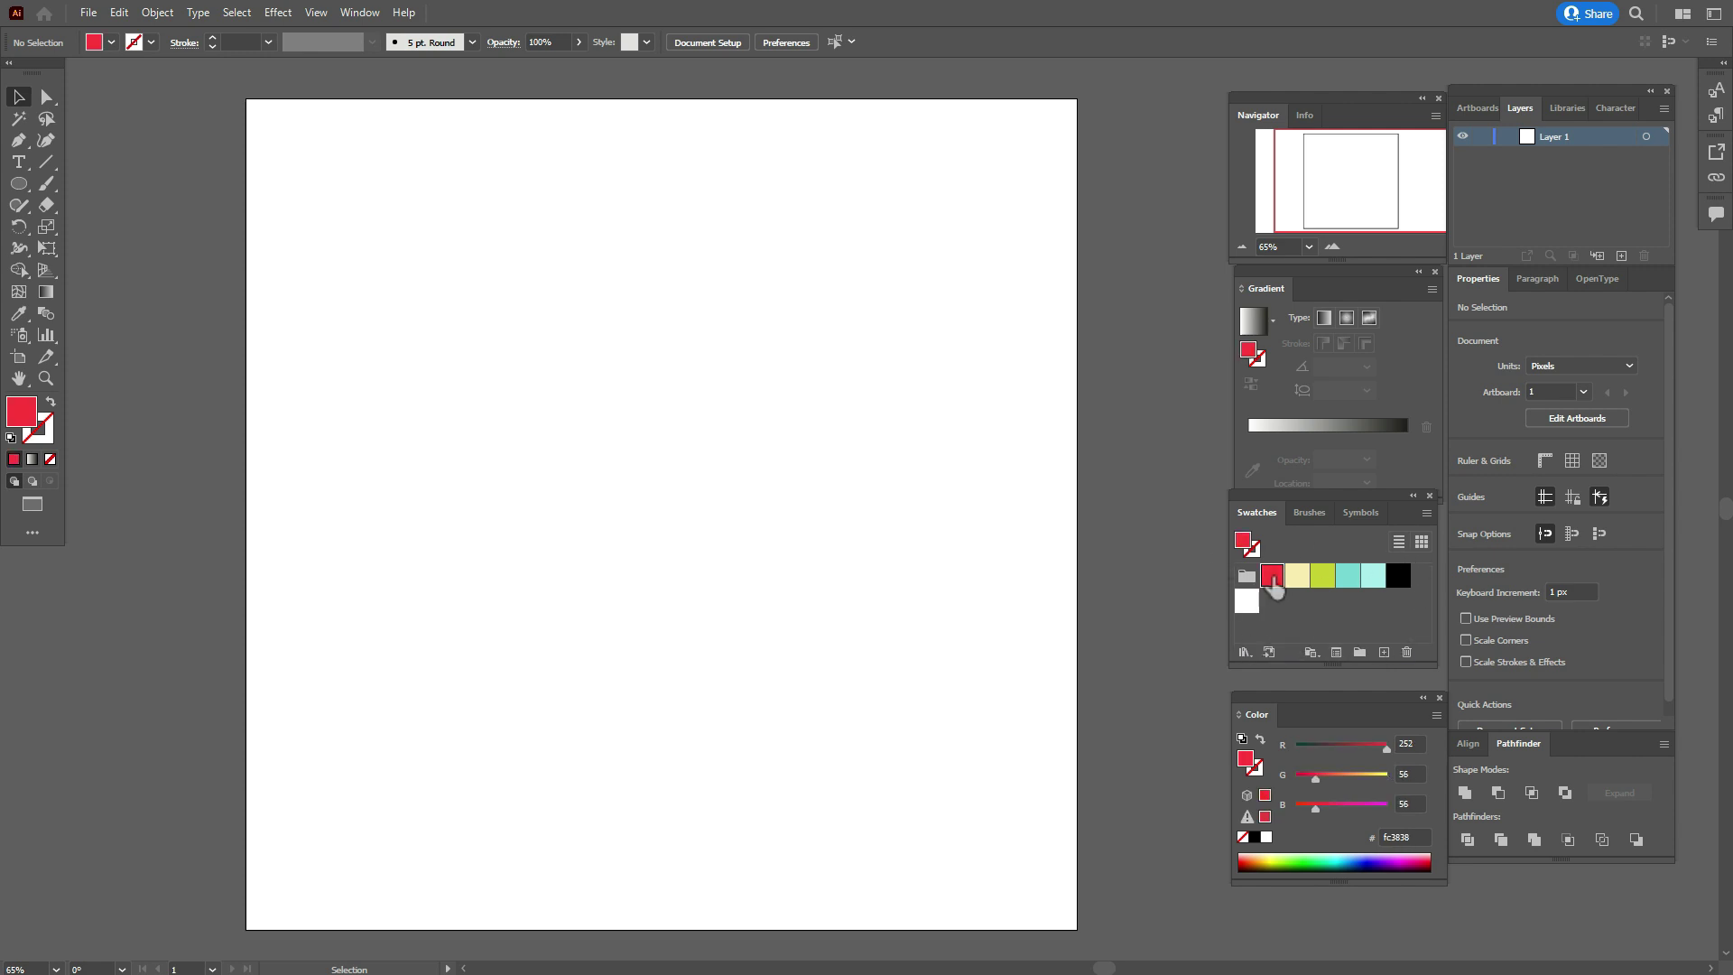
{"action": "left_click", "coordinate": [18, 184]}
{"action": "left_click", "coordinate": [79, 249]}
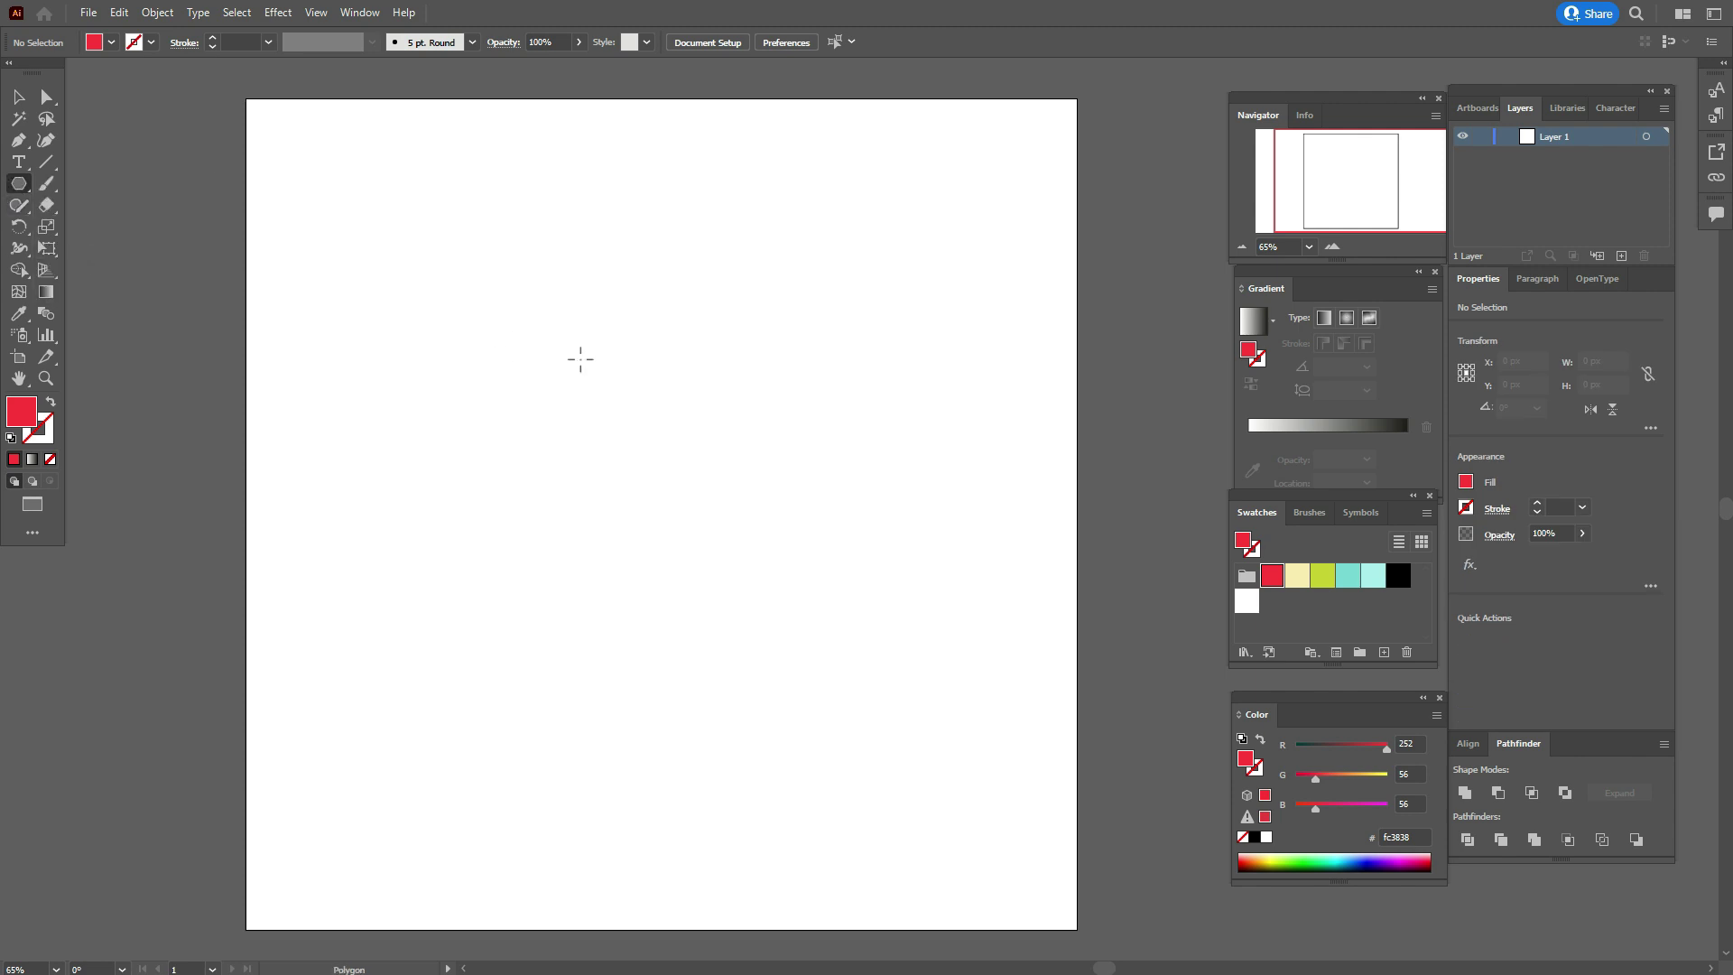
{"action": "left_click", "coordinate": [580, 359]}
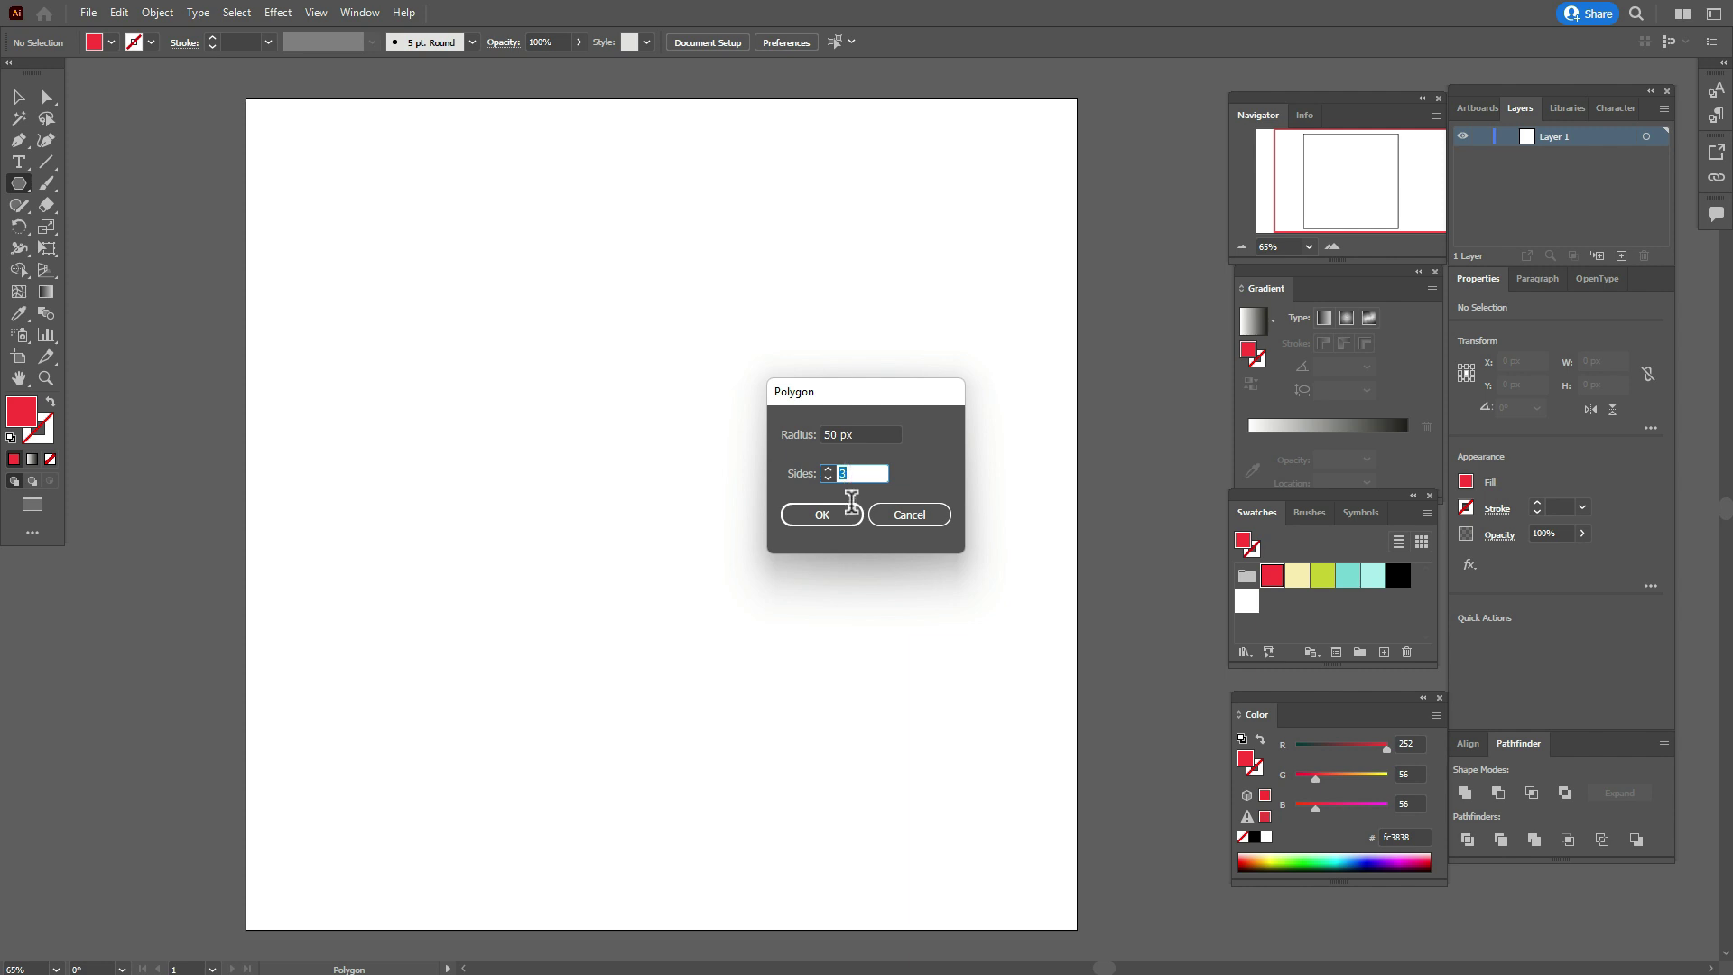
{"action": "left_click", "coordinate": [849, 514]}
Scale the triangle up to roughly 404 × 491 px and move it up and left.
{"action": "left_click", "coordinate": [18, 97]}
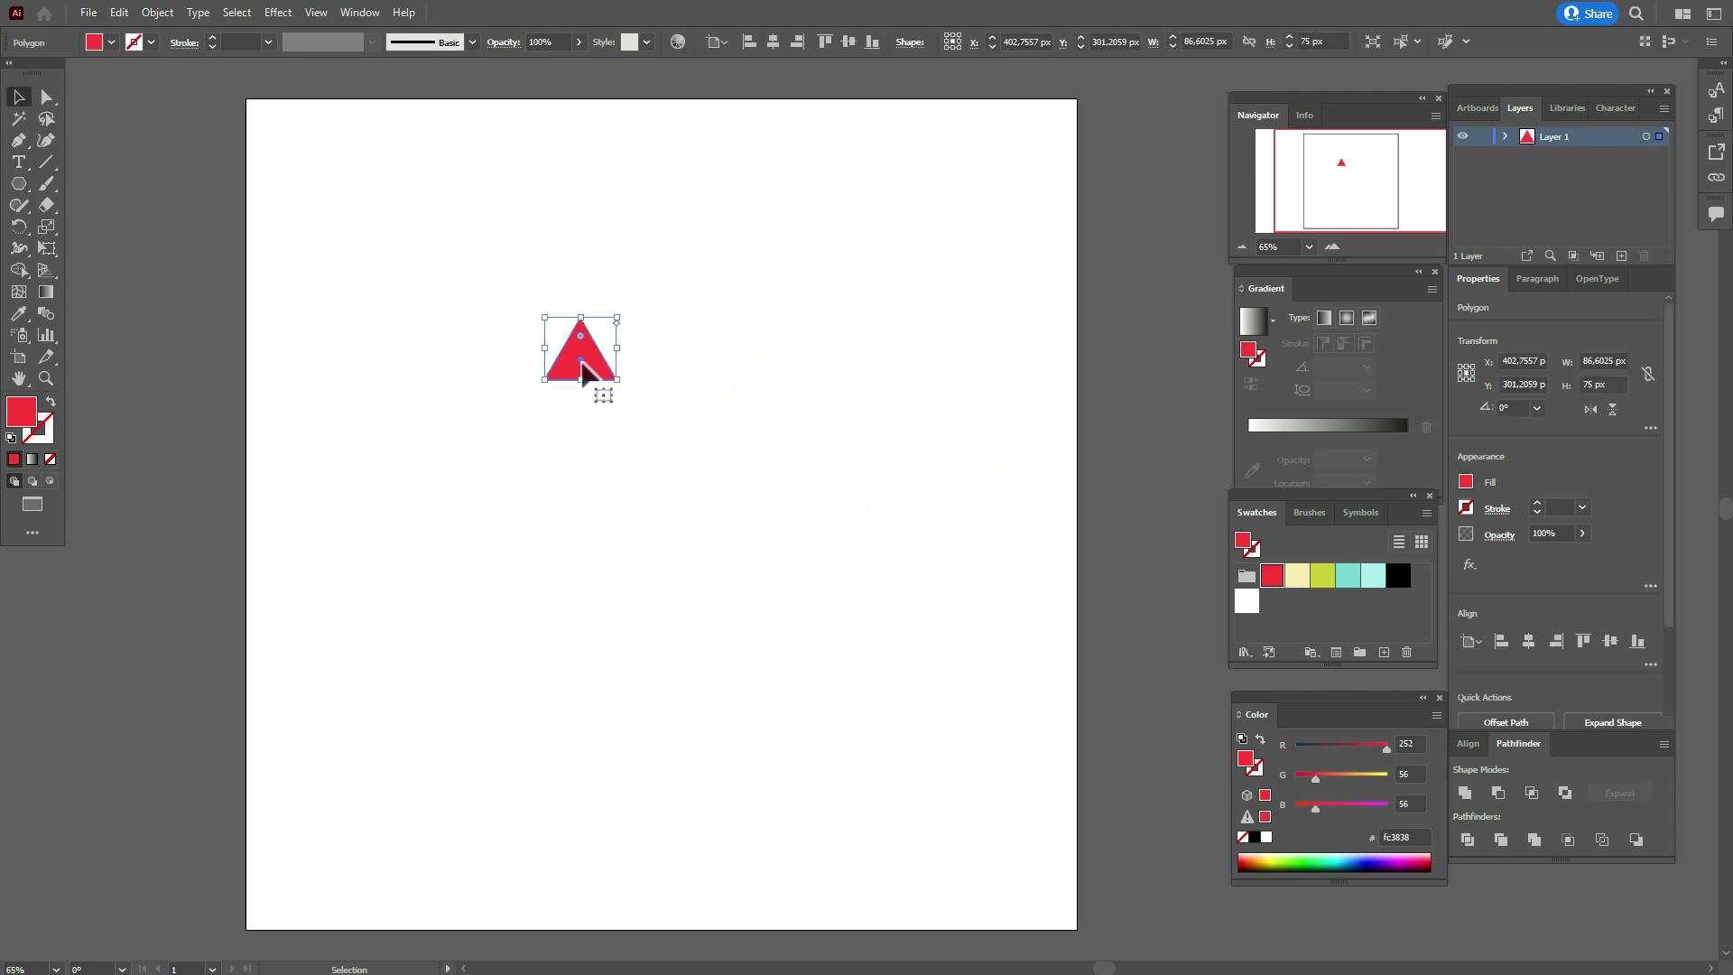
{"action": "left_click_drag", "start_coordinate": [621, 386], "coordinate": [906, 765]}
{"action": "left_click_drag", "start_coordinate": [817, 713], "coordinate": [748, 676]}
Round the apex and both base corners of the triangle to about 26–29 px.
{"action": "left_click", "coordinate": [46, 97]}
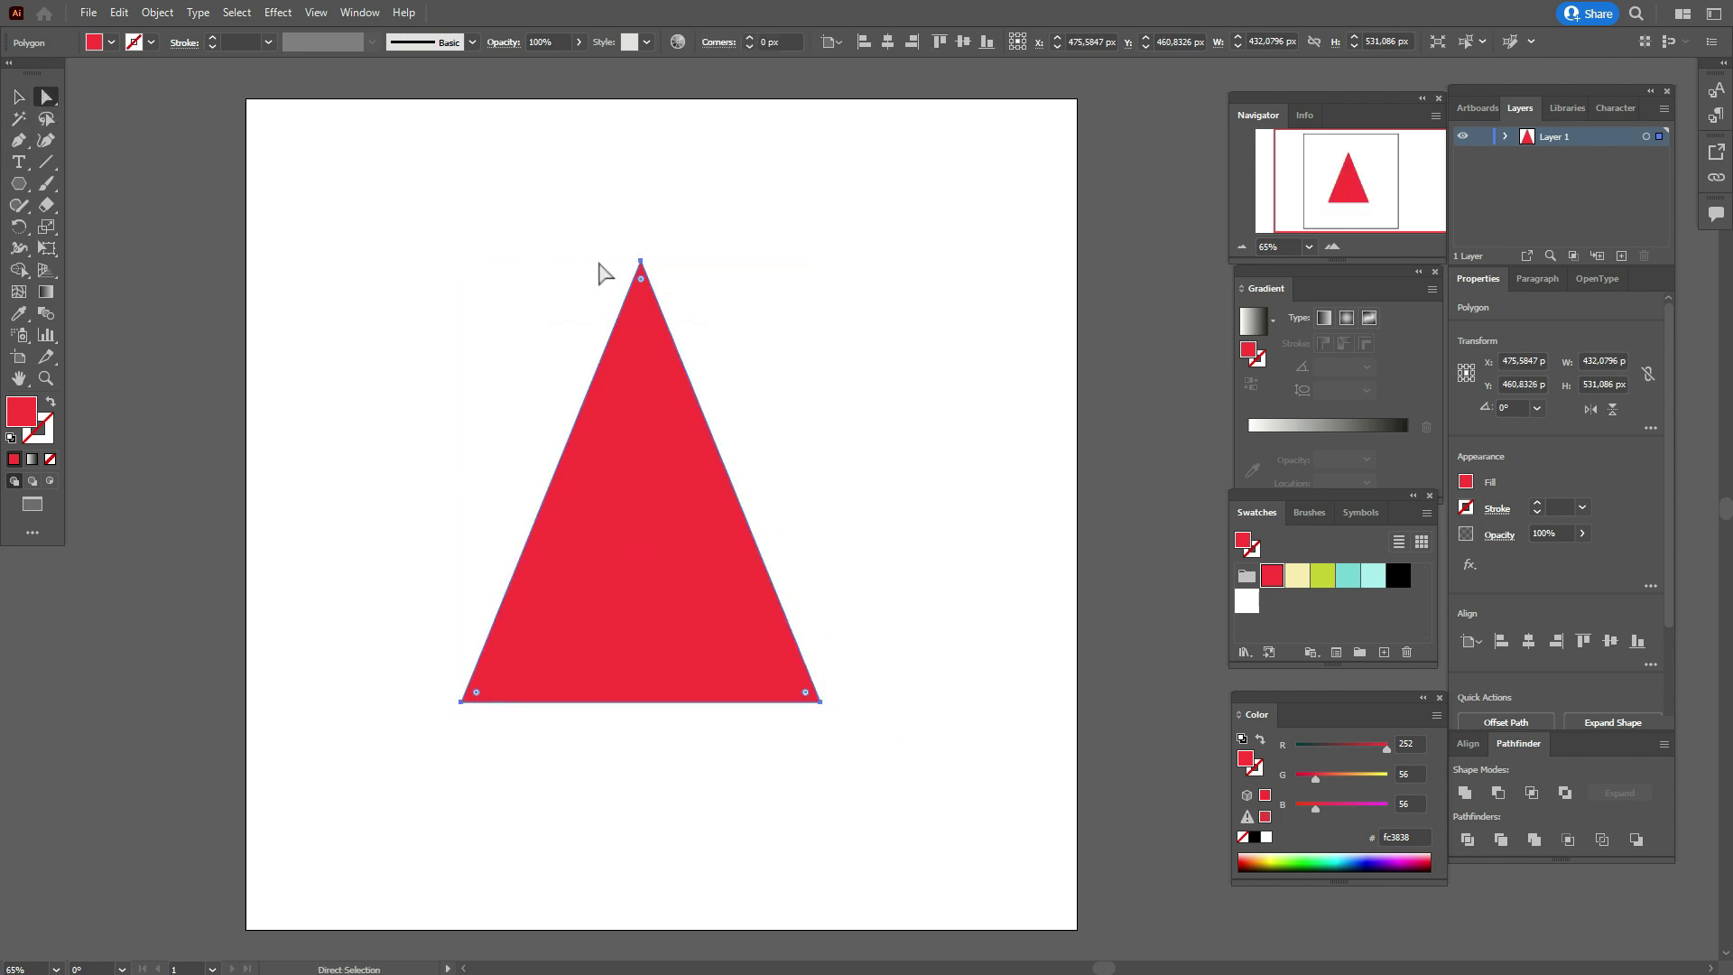
{"action": "left_click", "coordinate": [640, 280]}
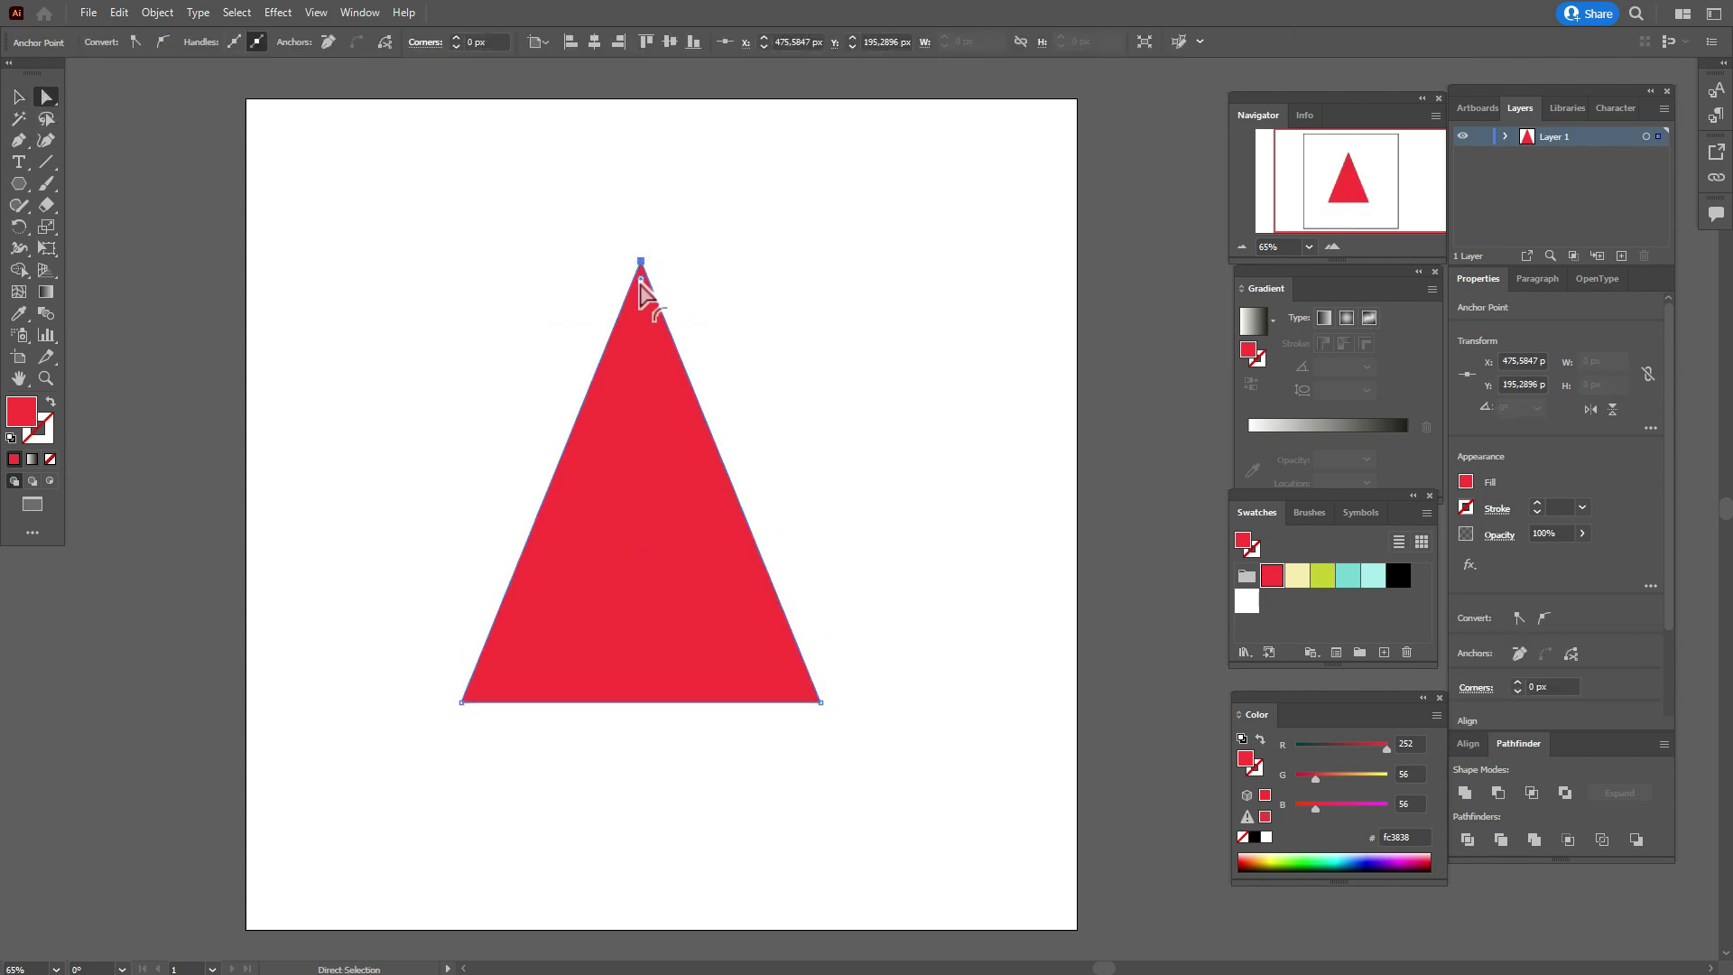
{"action": "left_click_drag", "start_coordinate": [640, 282], "coordinate": [641, 325]}
{"action": "left_click_drag", "start_coordinate": [408, 668], "coordinate": [969, 743]}
{"action": "left_click_drag", "start_coordinate": [479, 688], "coordinate": [499, 686]}
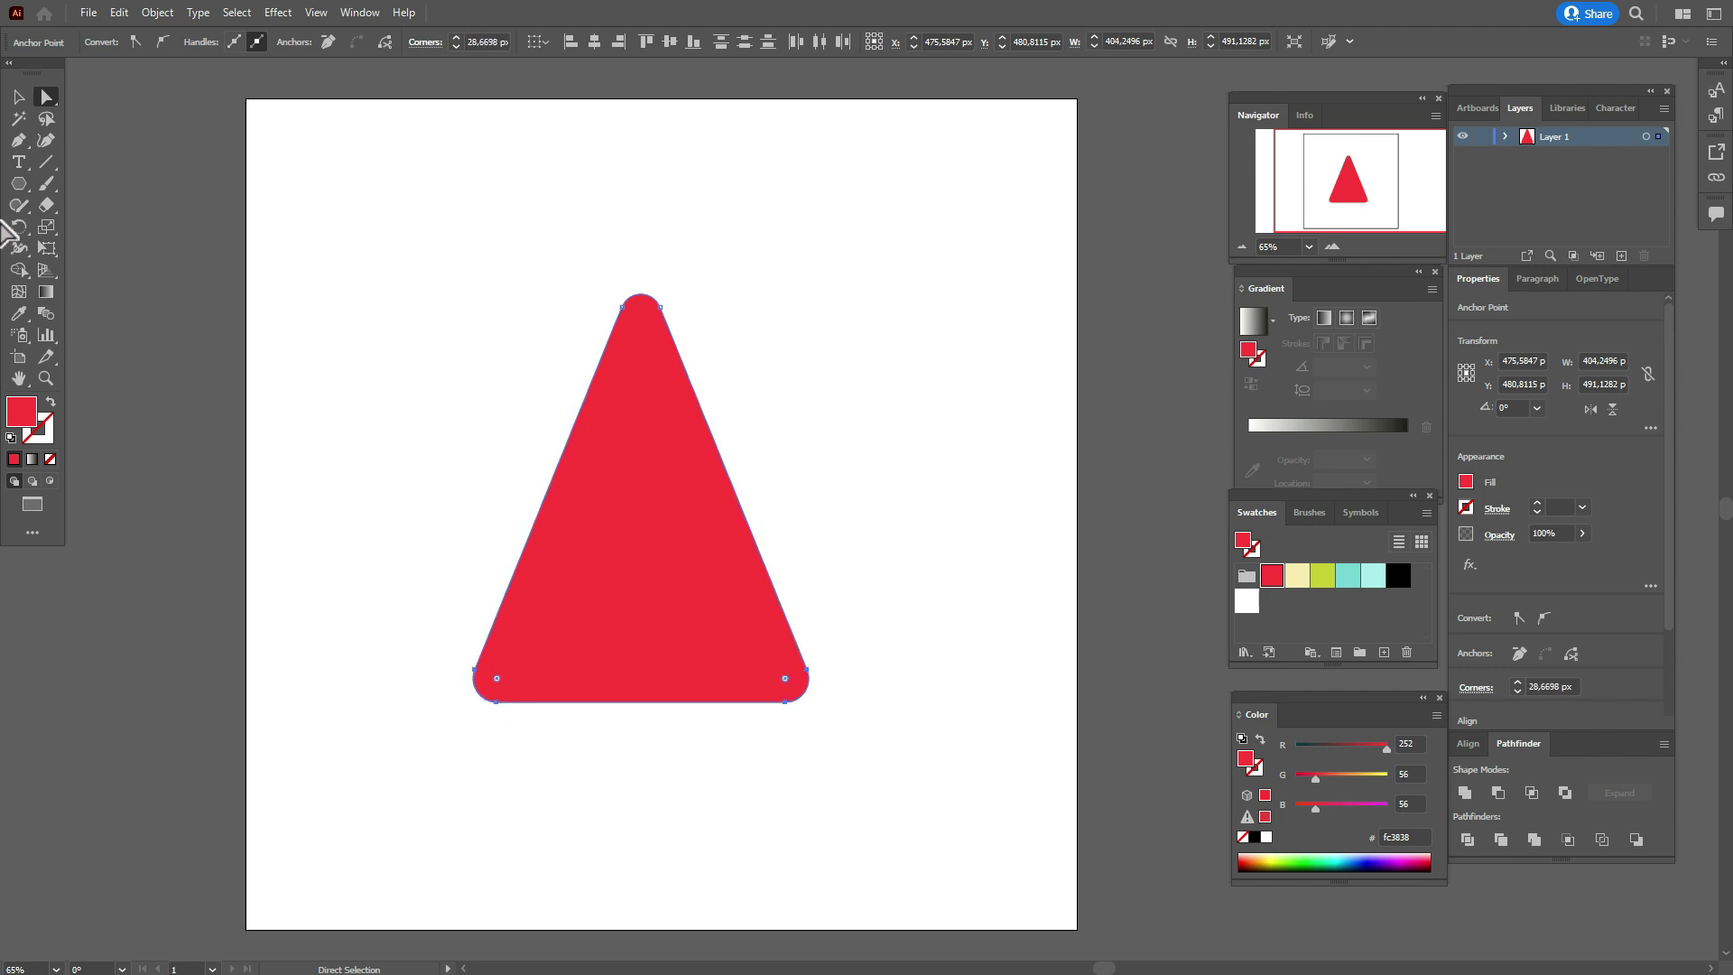
Apply an Arc Lower warp to the triangle and expand it into a plain path.
{"action": "key", "text": "v"}
{"action": "left_click", "coordinate": [278, 14]}
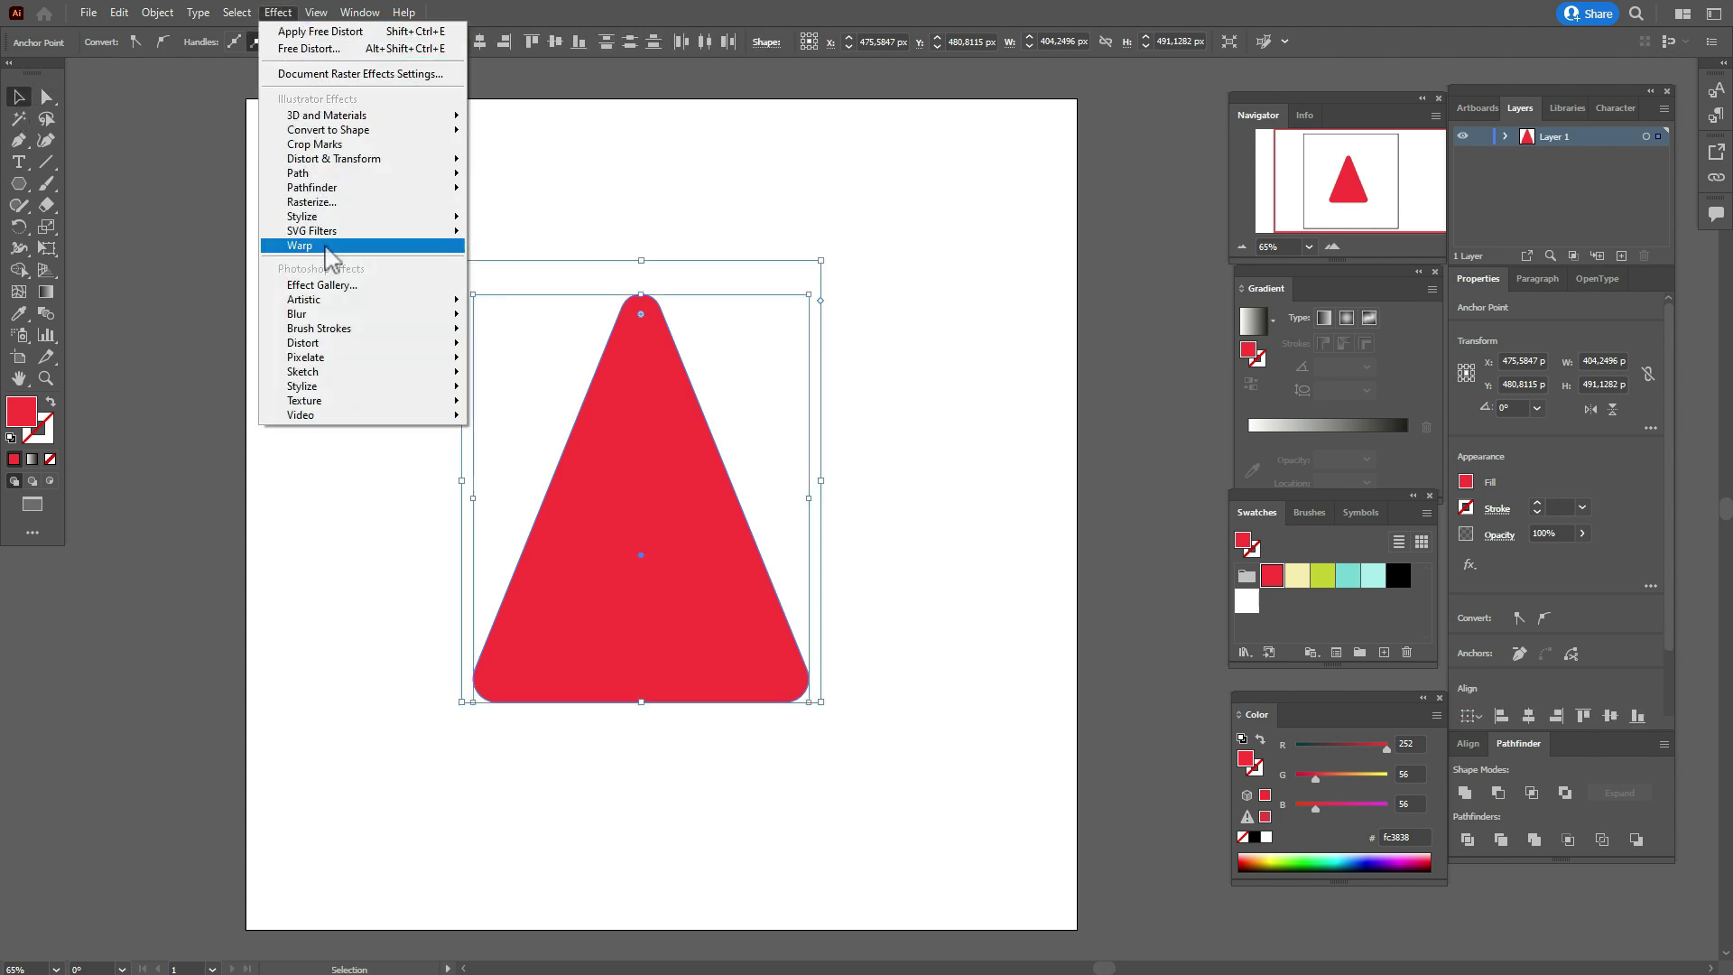
{"action": "mouse_move", "coordinate": [325, 247]}
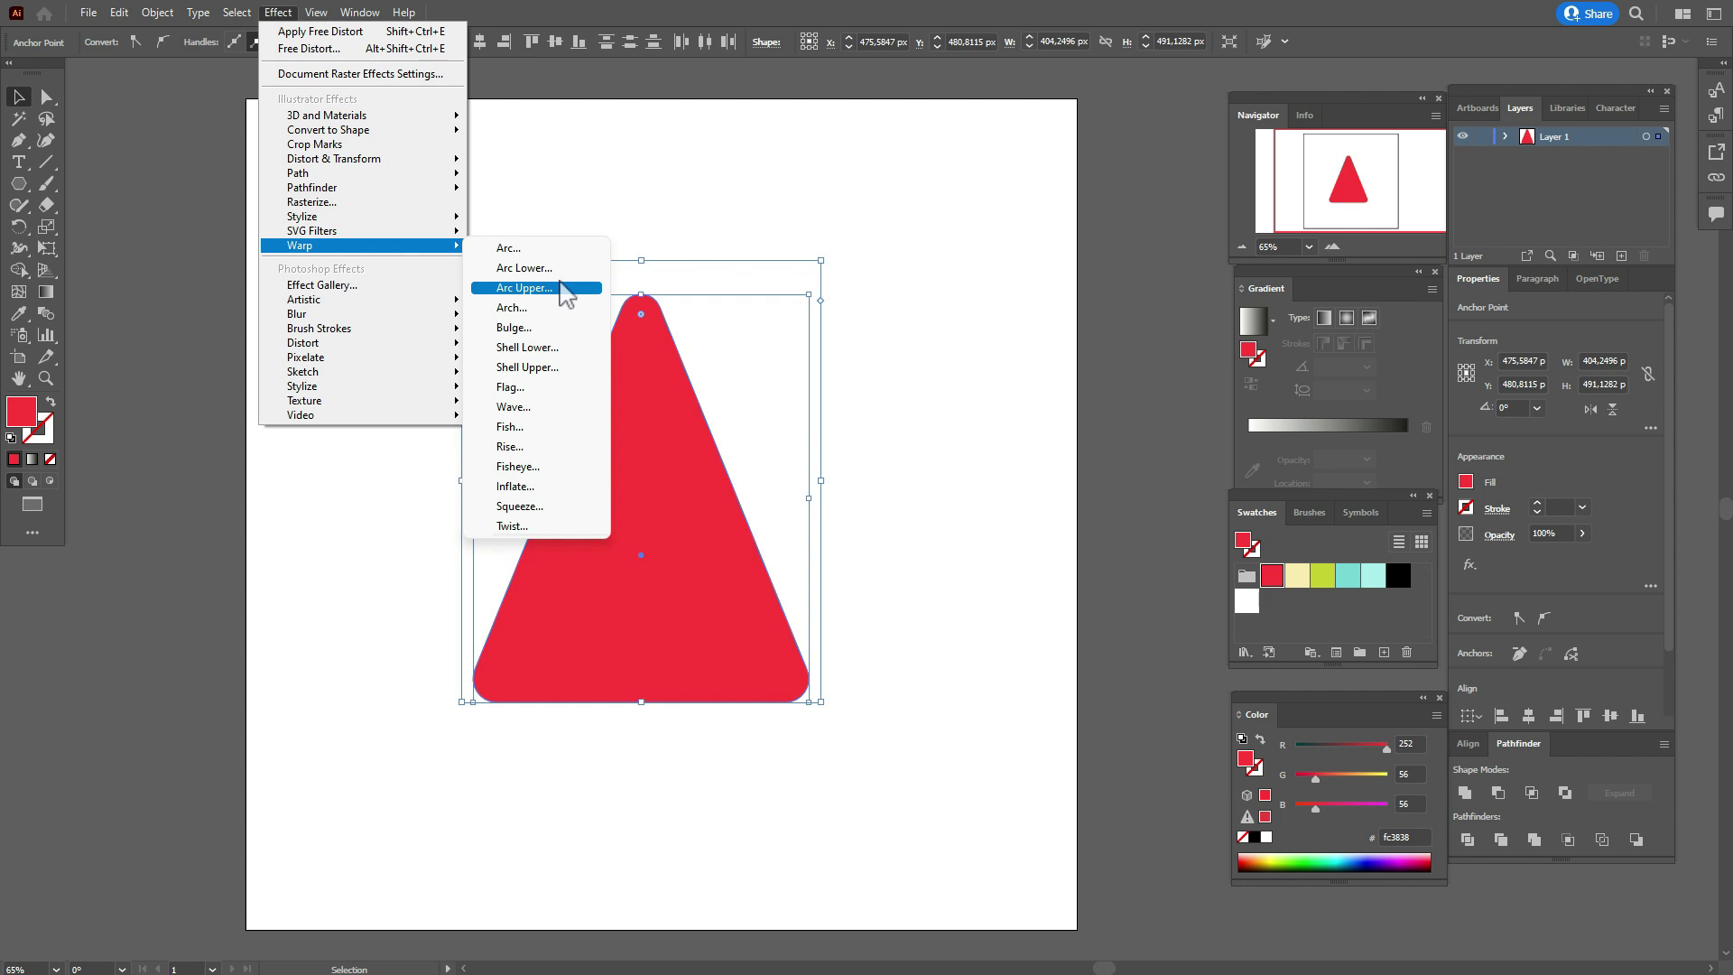
{"action": "left_click", "coordinate": [565, 269]}
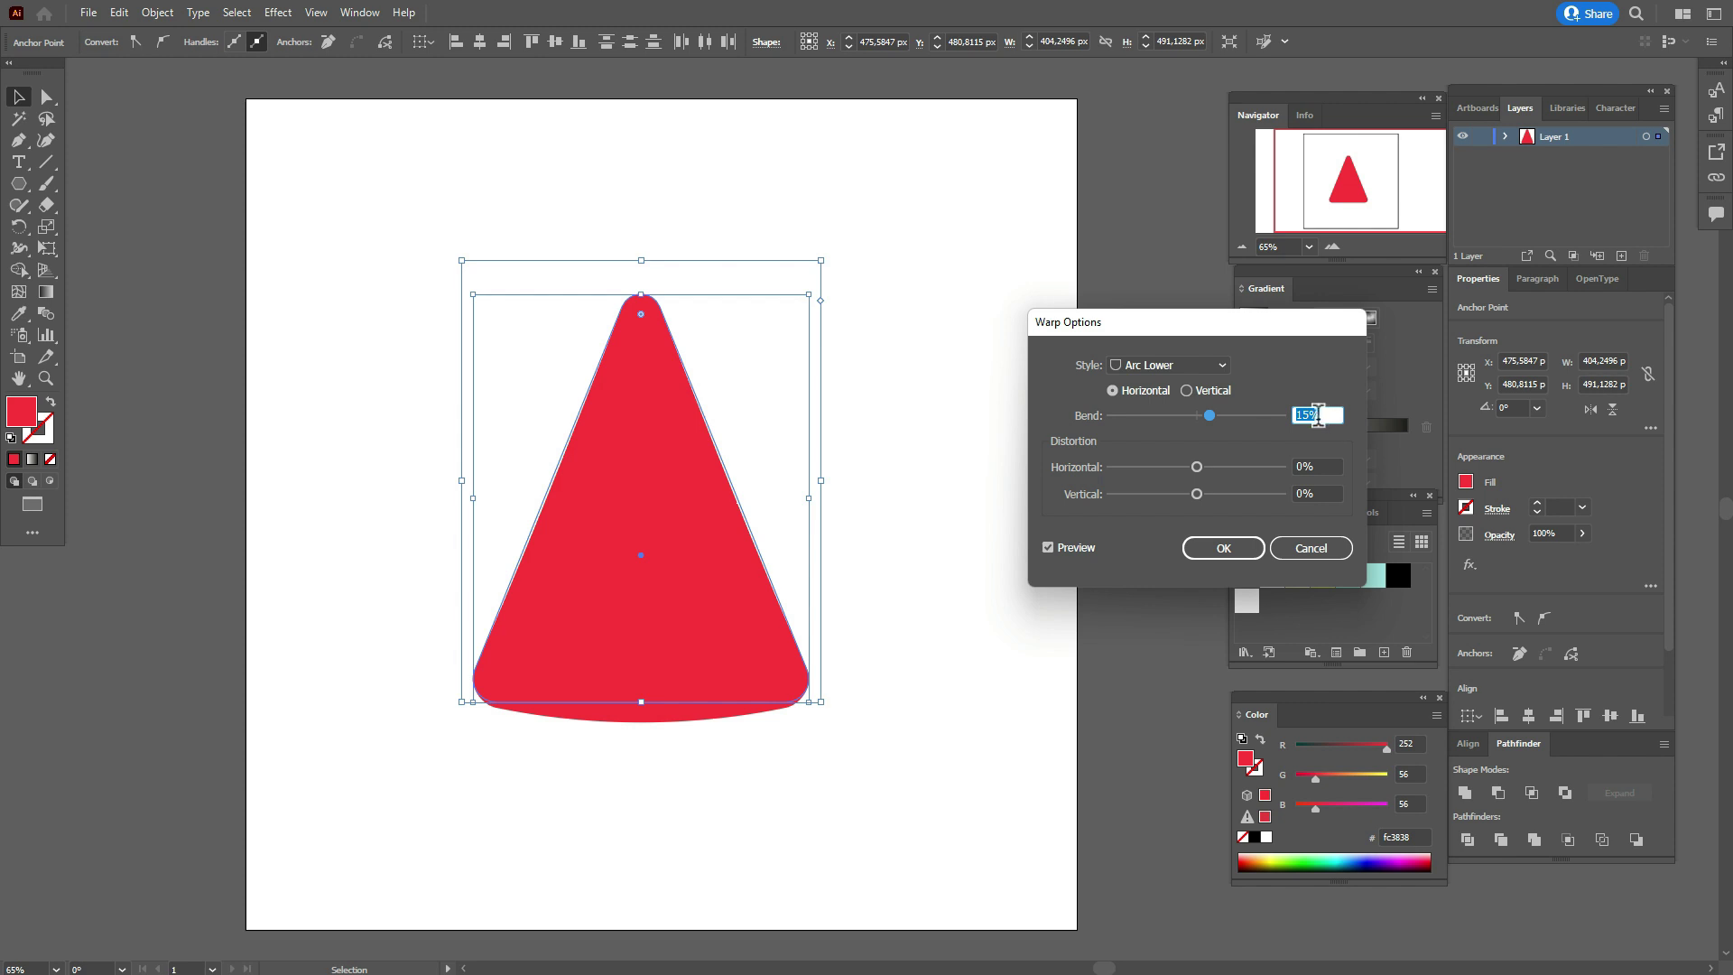
{"action": "left_click", "coordinate": [1224, 548]}
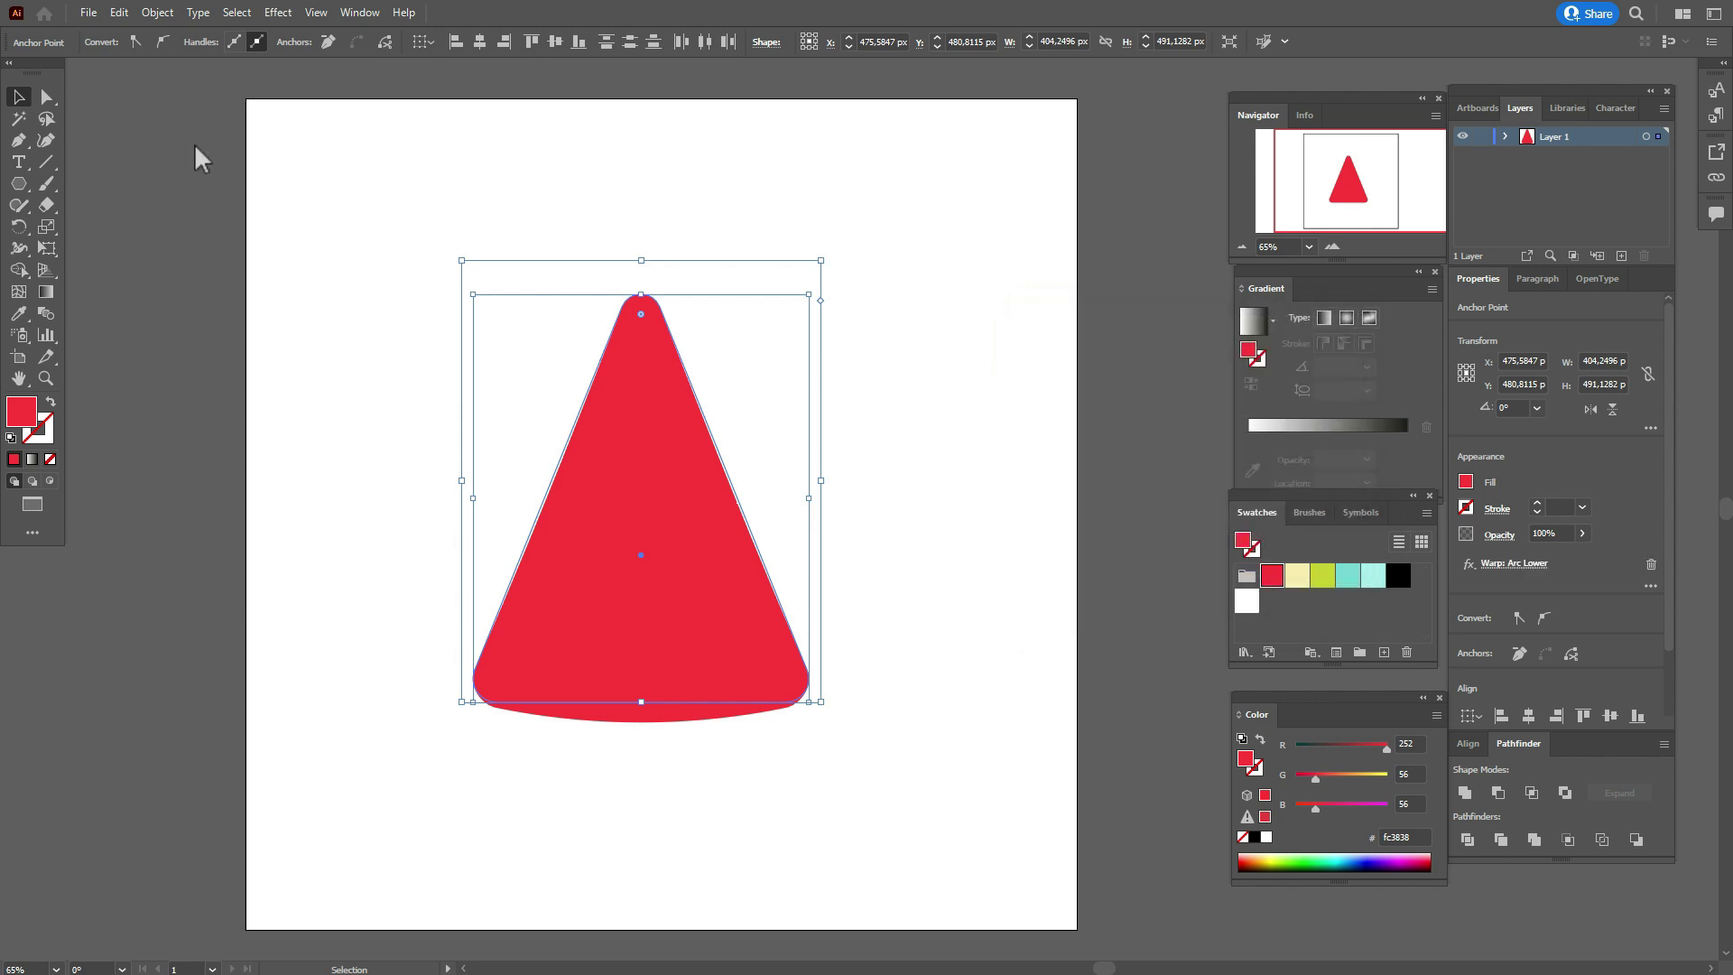
{"action": "left_click", "coordinate": [157, 12]}
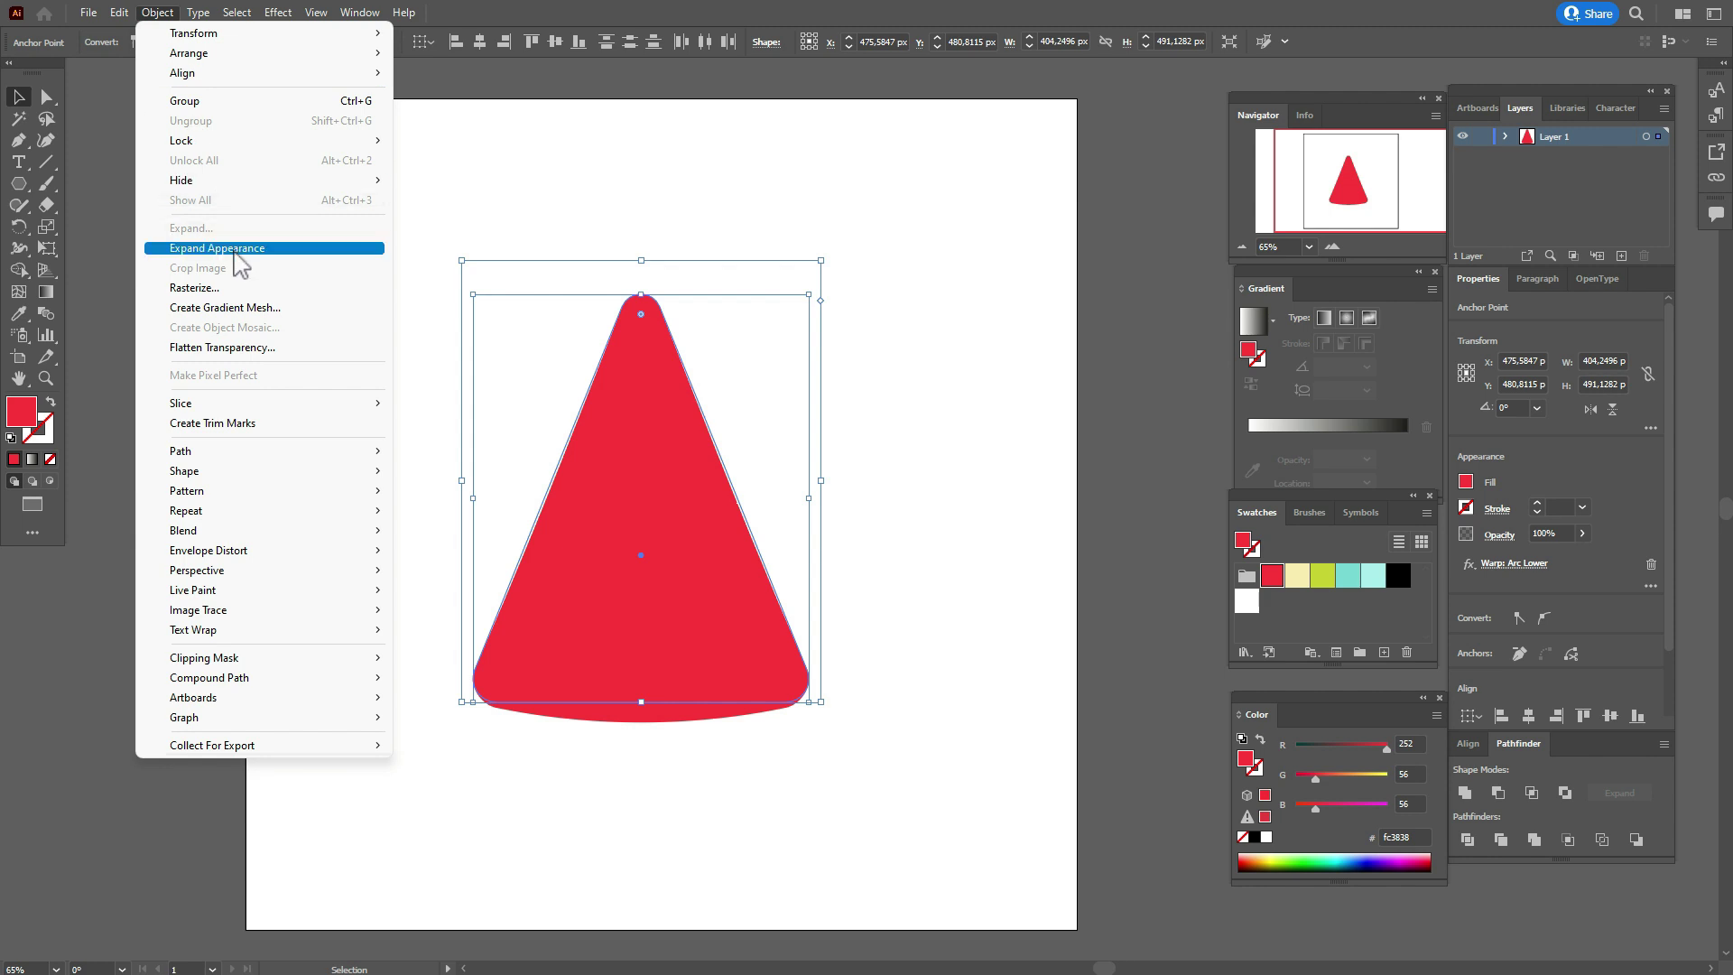
{"action": "left_click", "coordinate": [231, 252]}
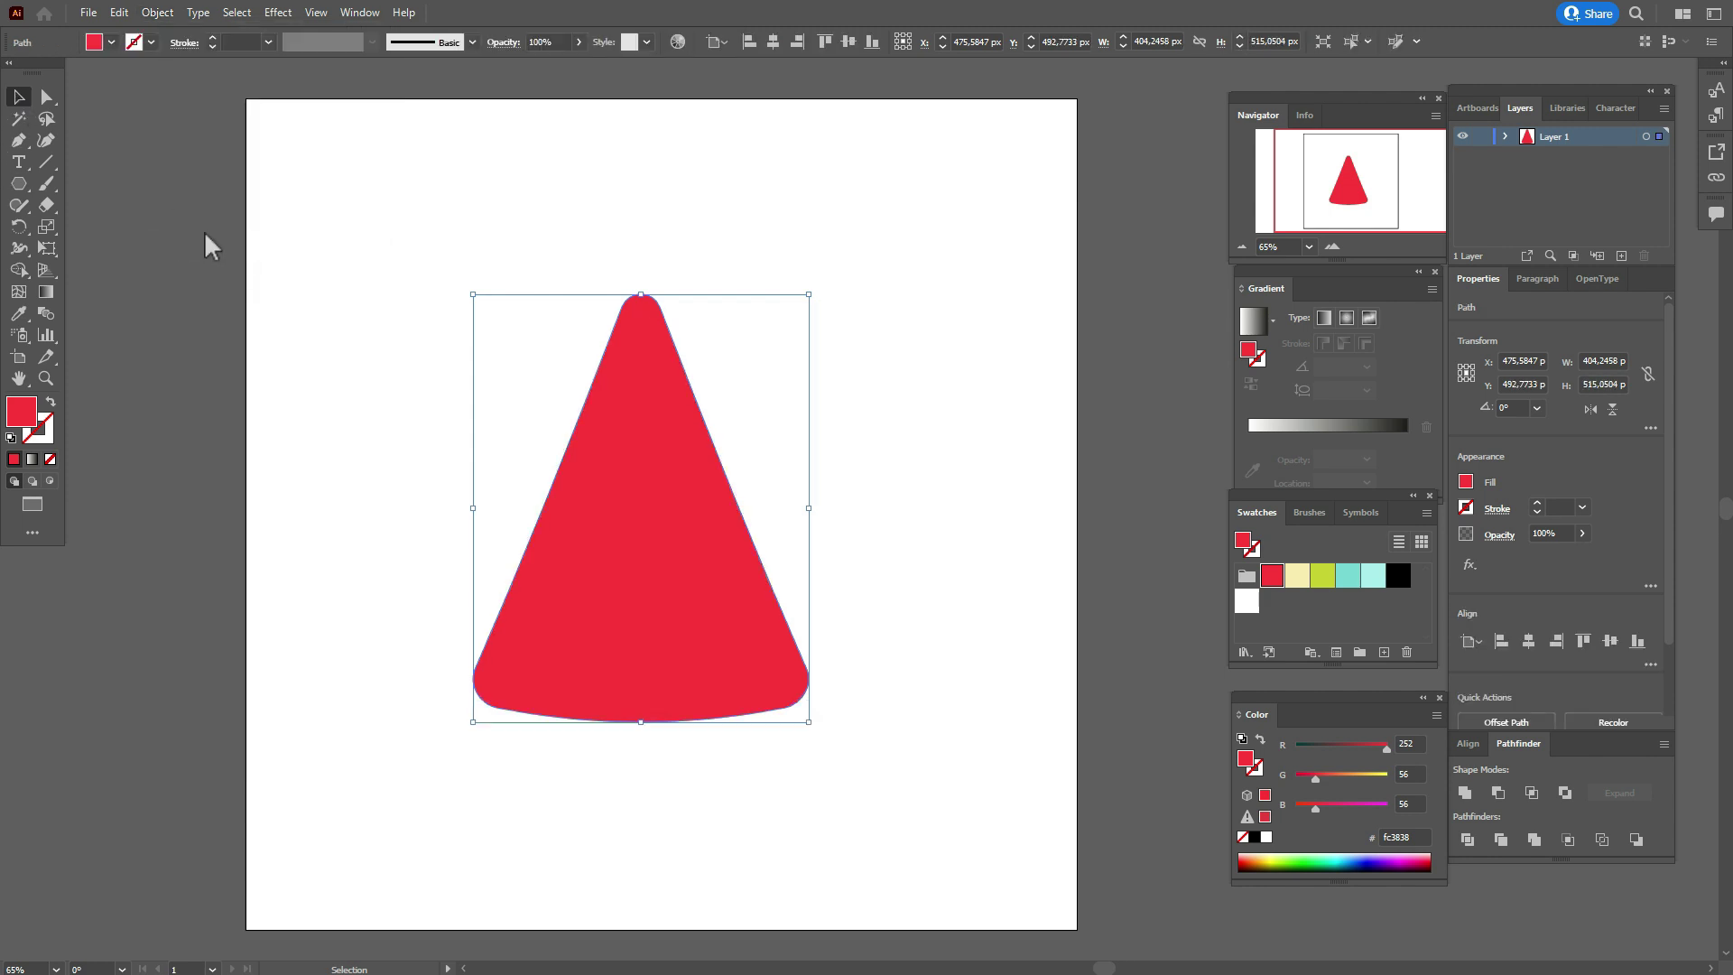
Draw a large green ellipse over the red cone and center it horizontally on the cone.
{"action": "left_click", "coordinate": [311, 279]}
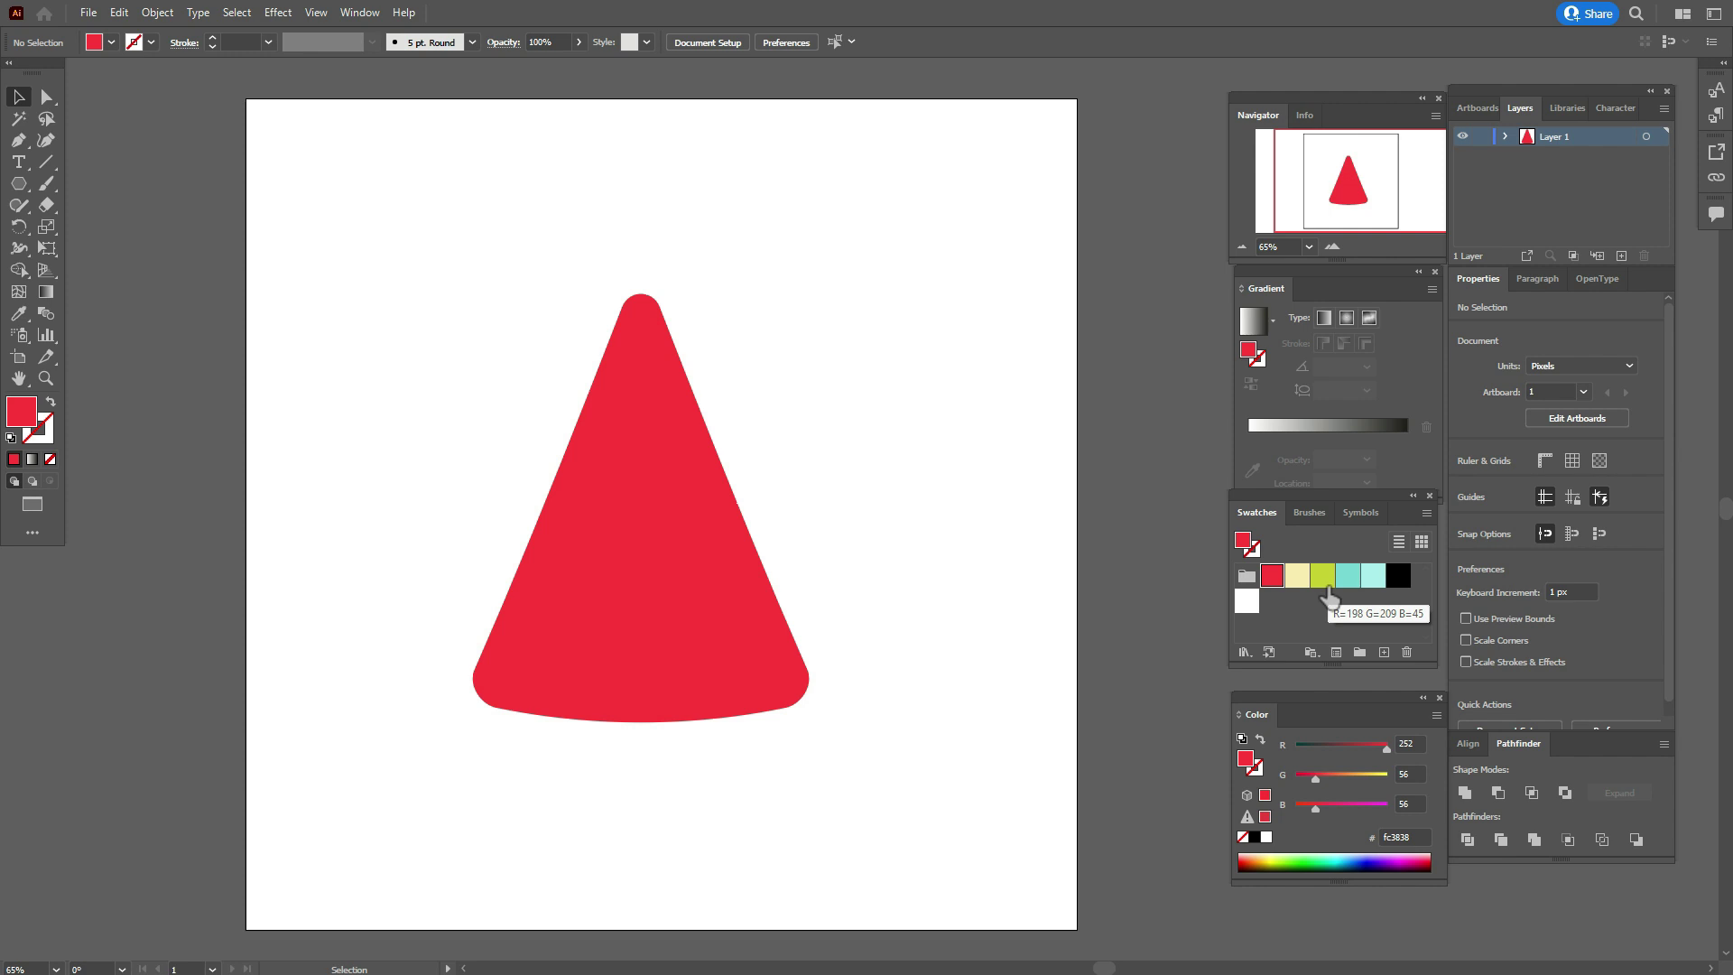
{"action": "left_click", "coordinate": [1323, 582]}
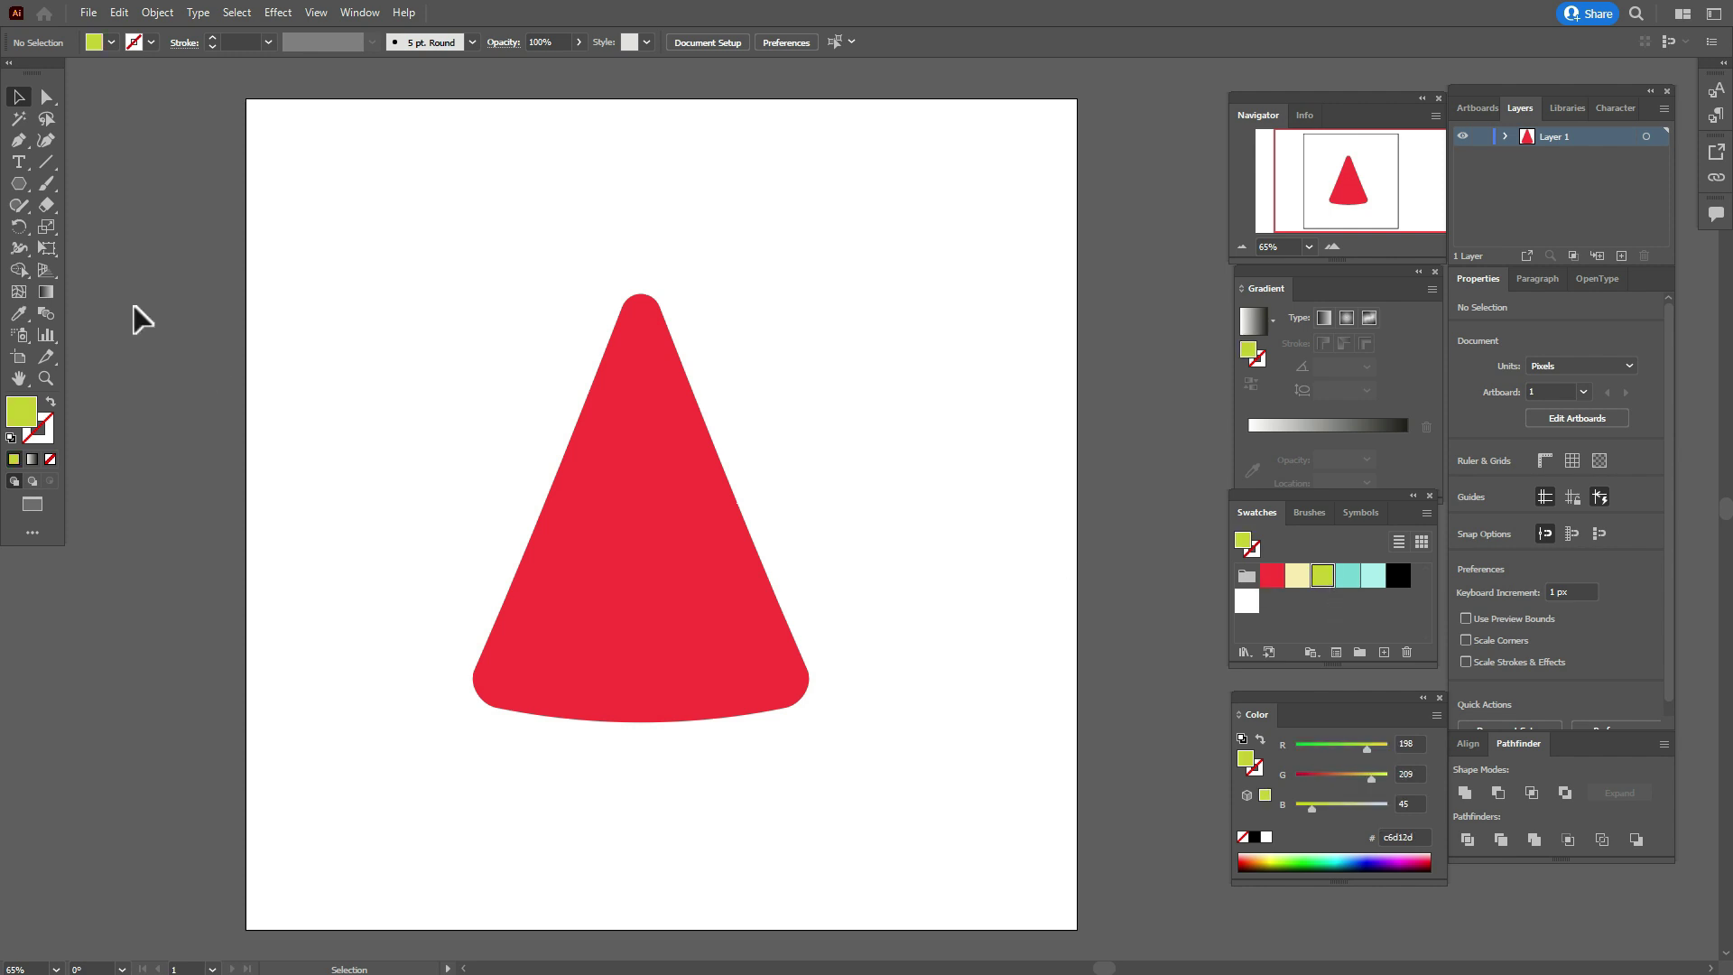
{"action": "left_click_drag", "start_coordinate": [15, 194], "coordinate": [90, 220]}
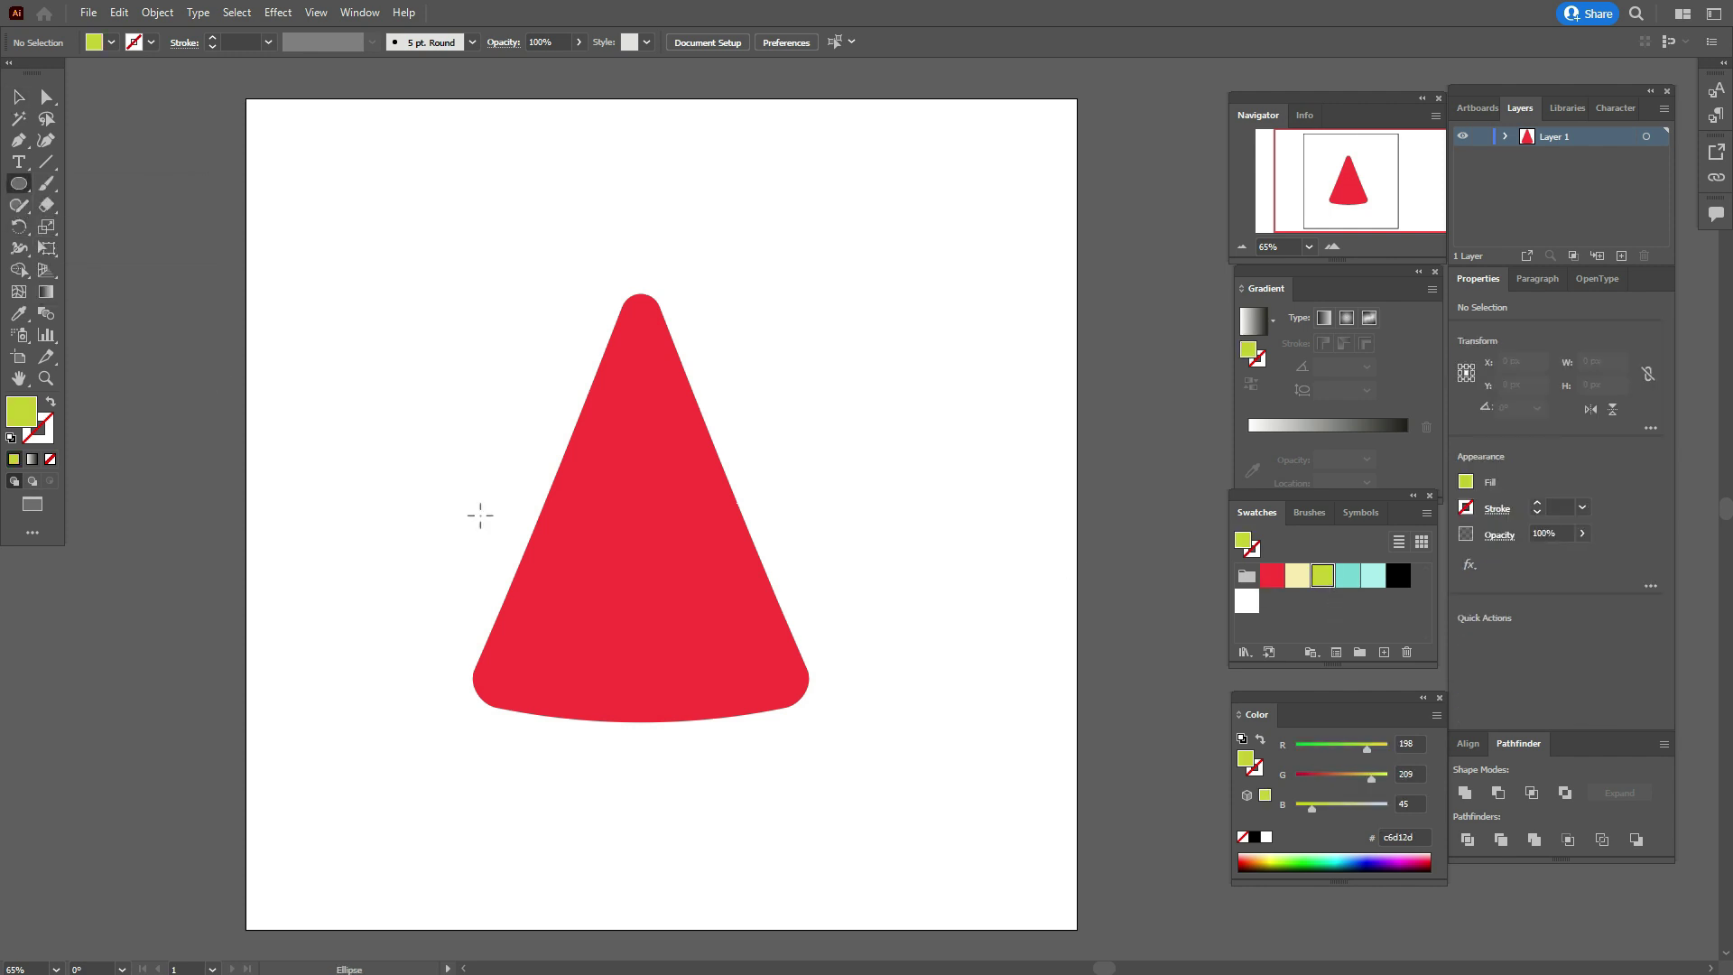
{"action": "left_click_drag", "start_coordinate": [383, 367], "coordinate": [962, 683]}
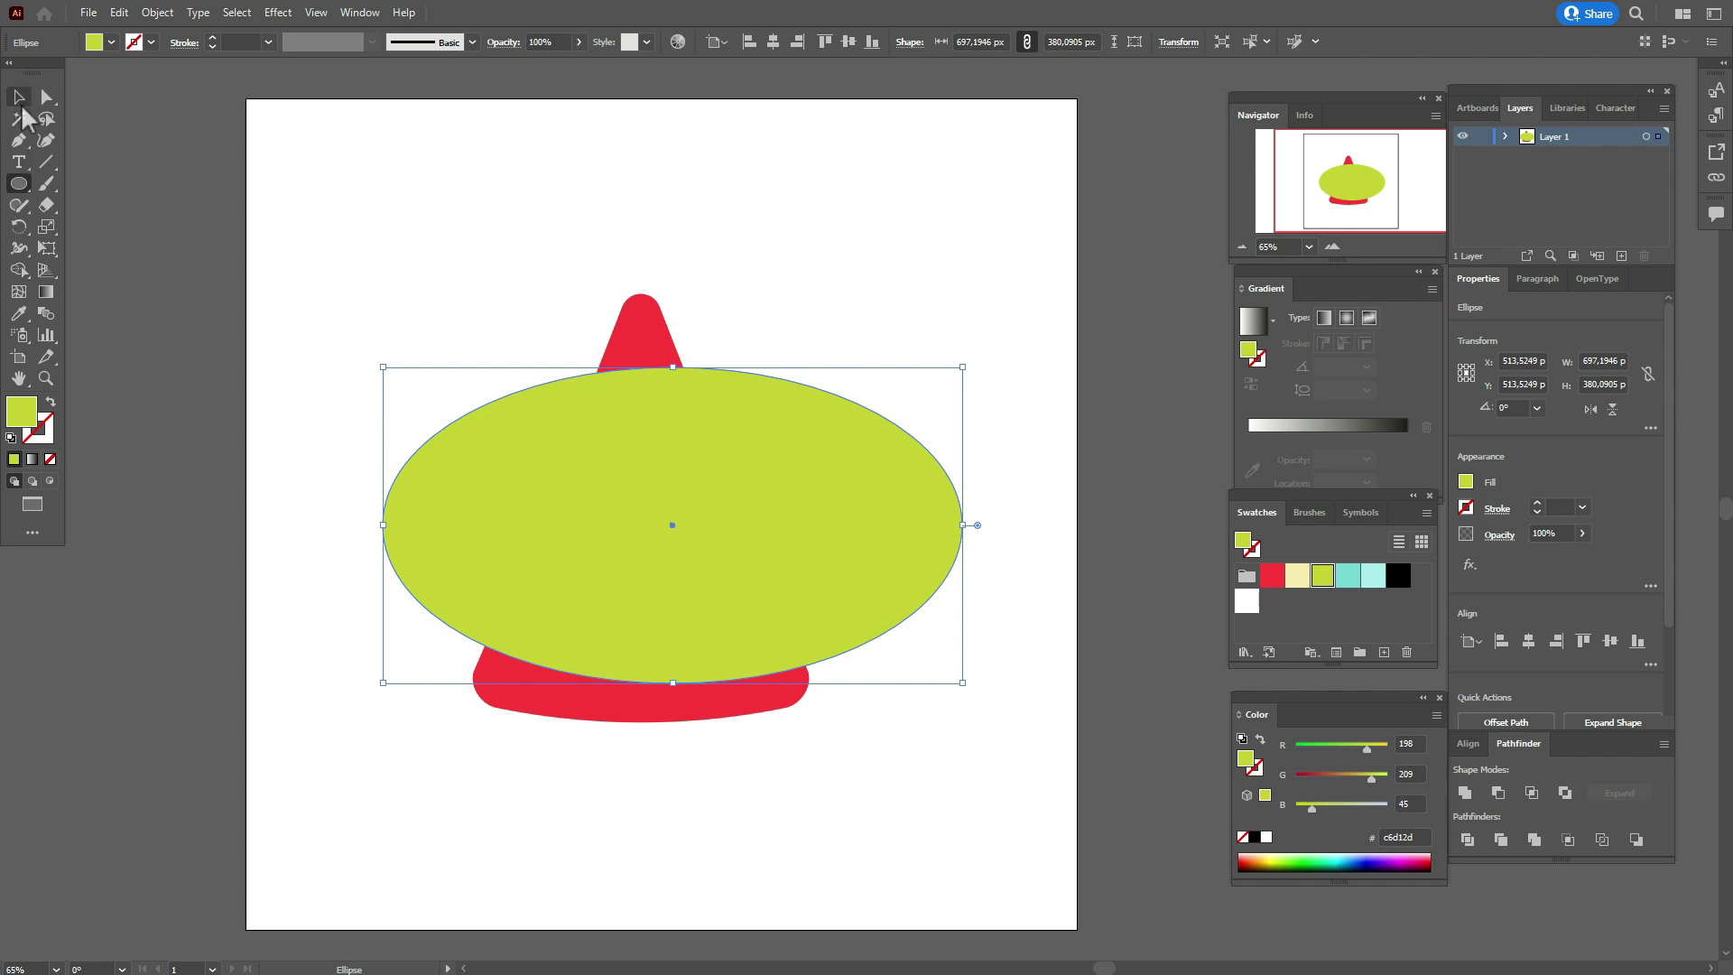
{"action": "left_click", "coordinate": [19, 97]}
{"action": "left_click_drag", "start_coordinate": [889, 536], "coordinate": [862, 547]}
{"action": "left_click_drag", "start_coordinate": [468, 268], "coordinate": [834, 804]}
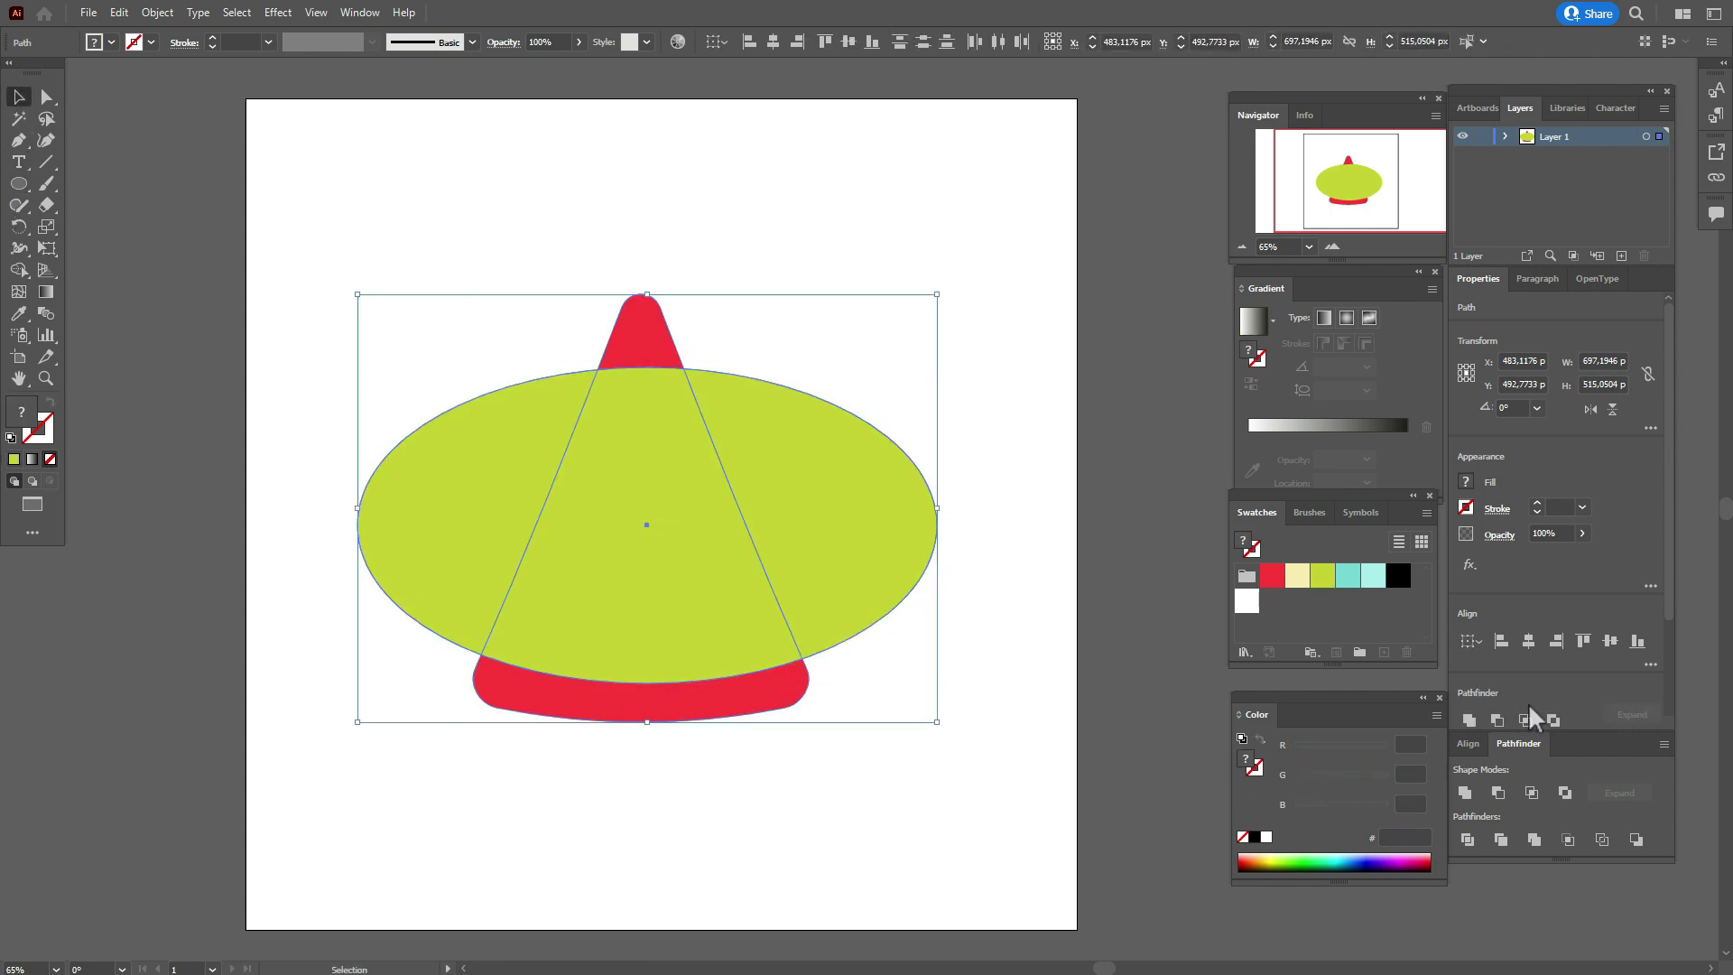
{"action": "left_click", "coordinate": [1527, 643]}
{"action": "left_click", "coordinate": [1010, 627]}
Paste a copy of the cone in front and cut the ellipse out of it with Minus Front.
{"action": "left_click", "coordinate": [767, 715]}
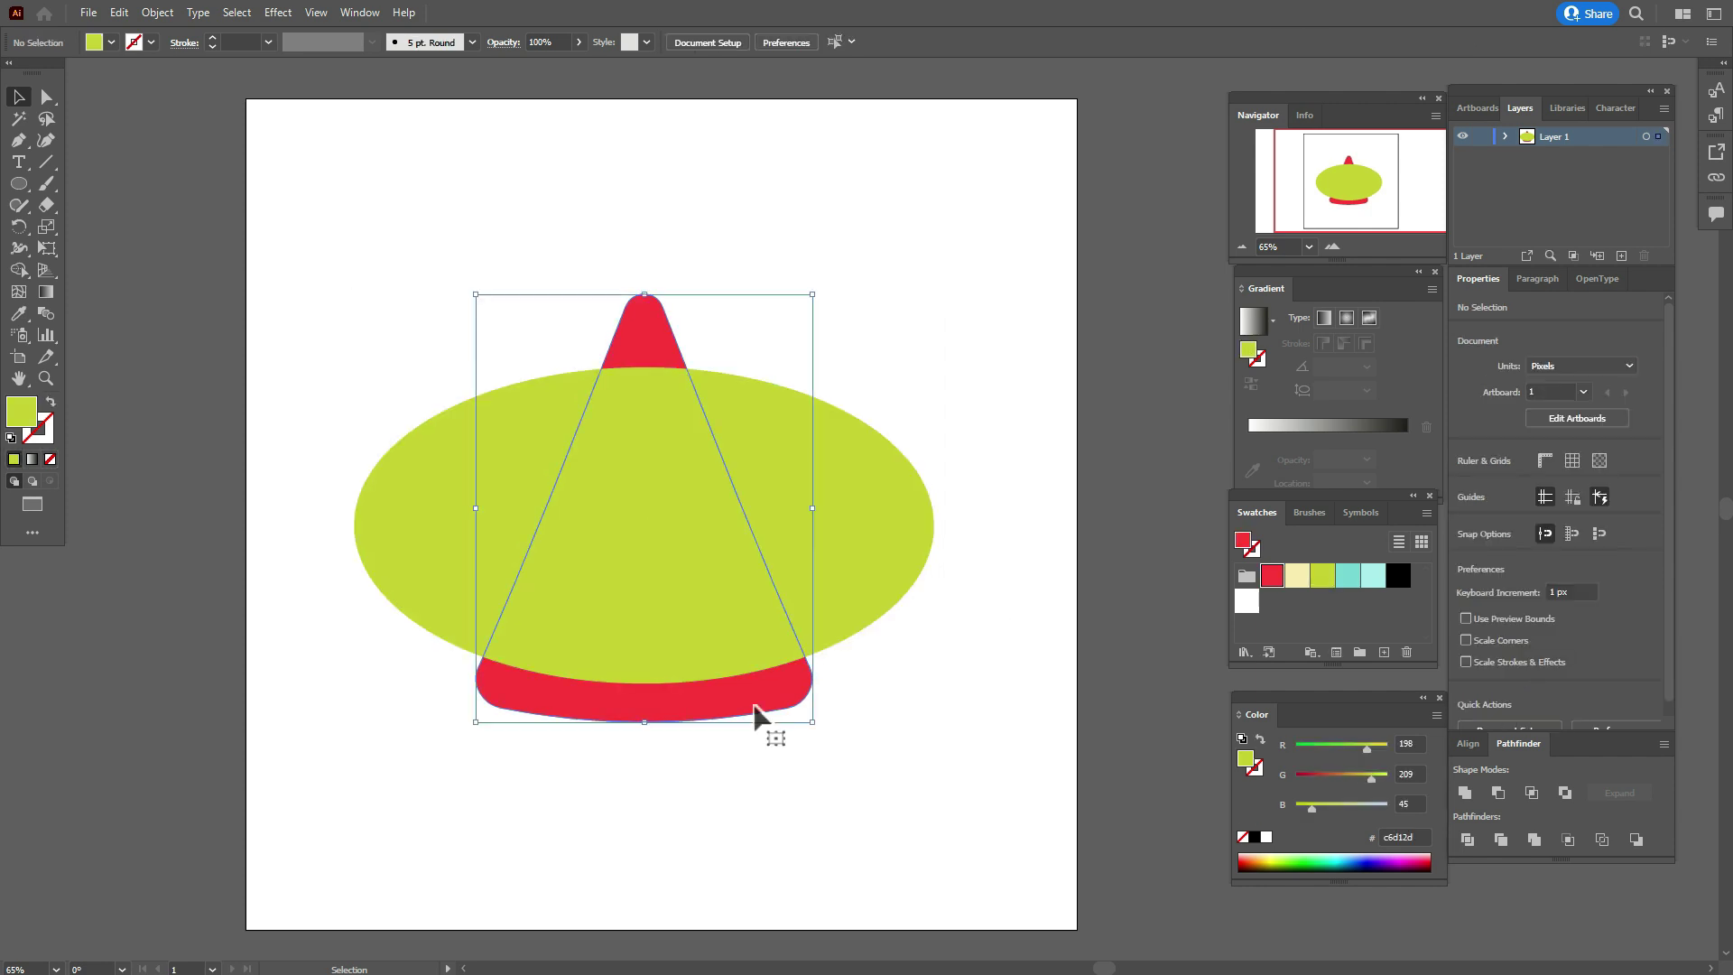
{"action": "left_click", "coordinate": [700, 613]}
{"action": "left_click", "coordinate": [696, 706]}
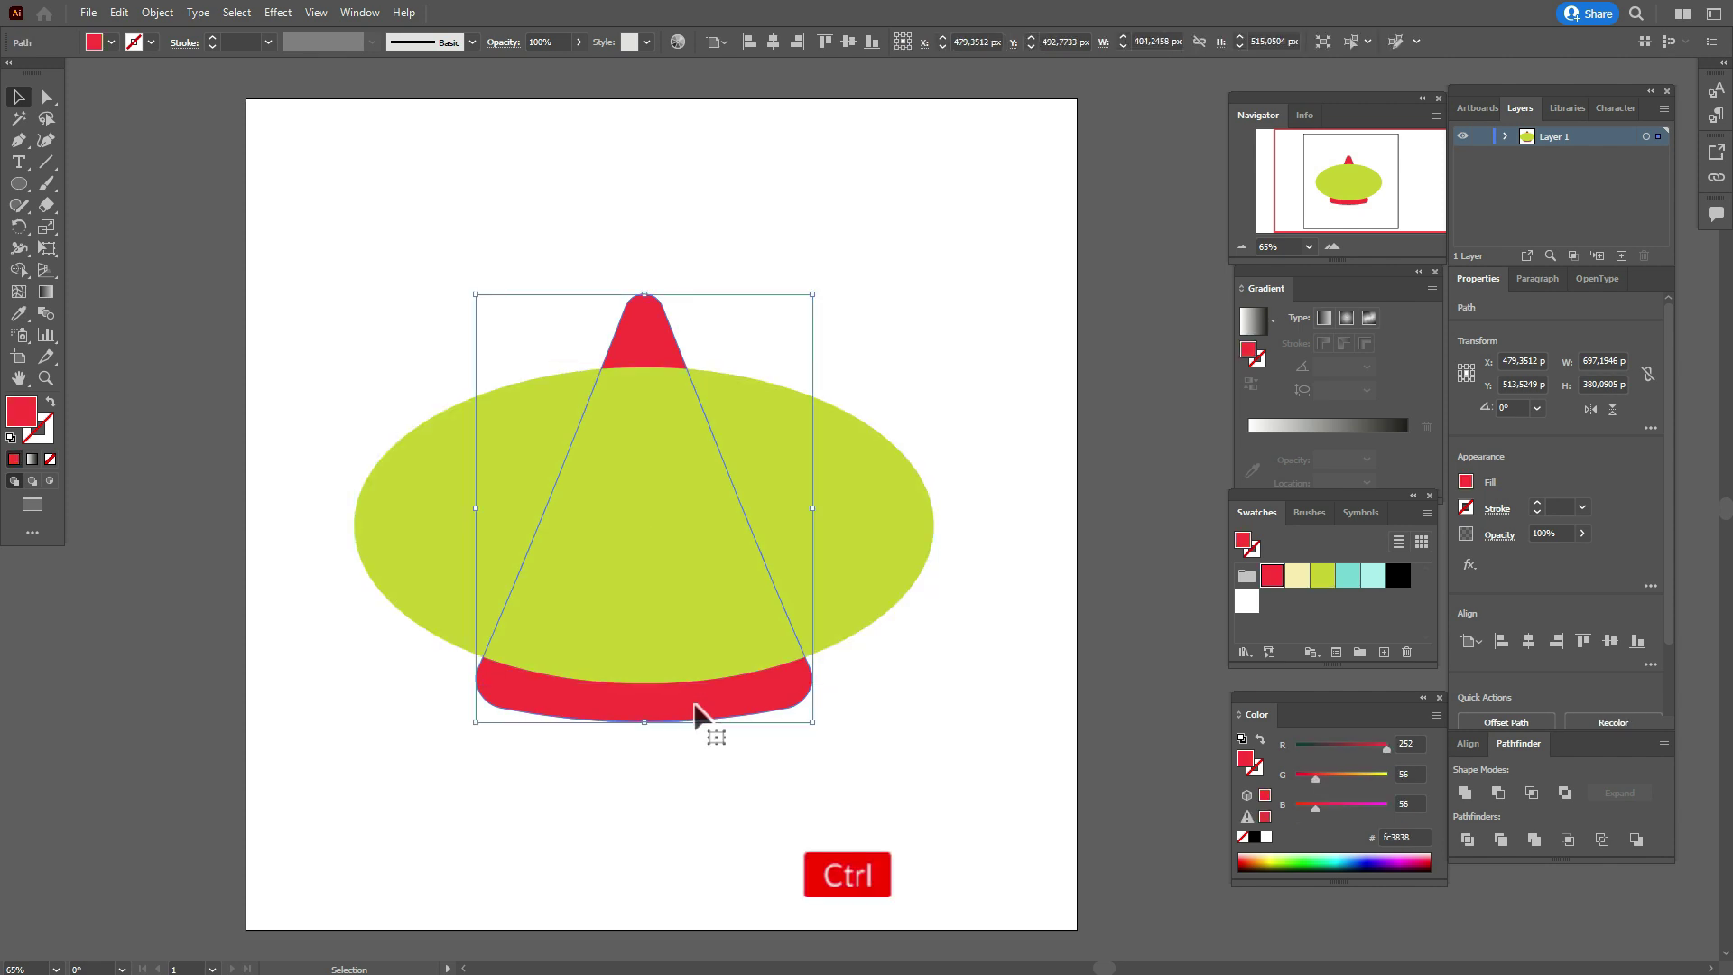
{"action": "key", "text": "ctrl+c"}
{"action": "key", "text": "ctrl+f"}
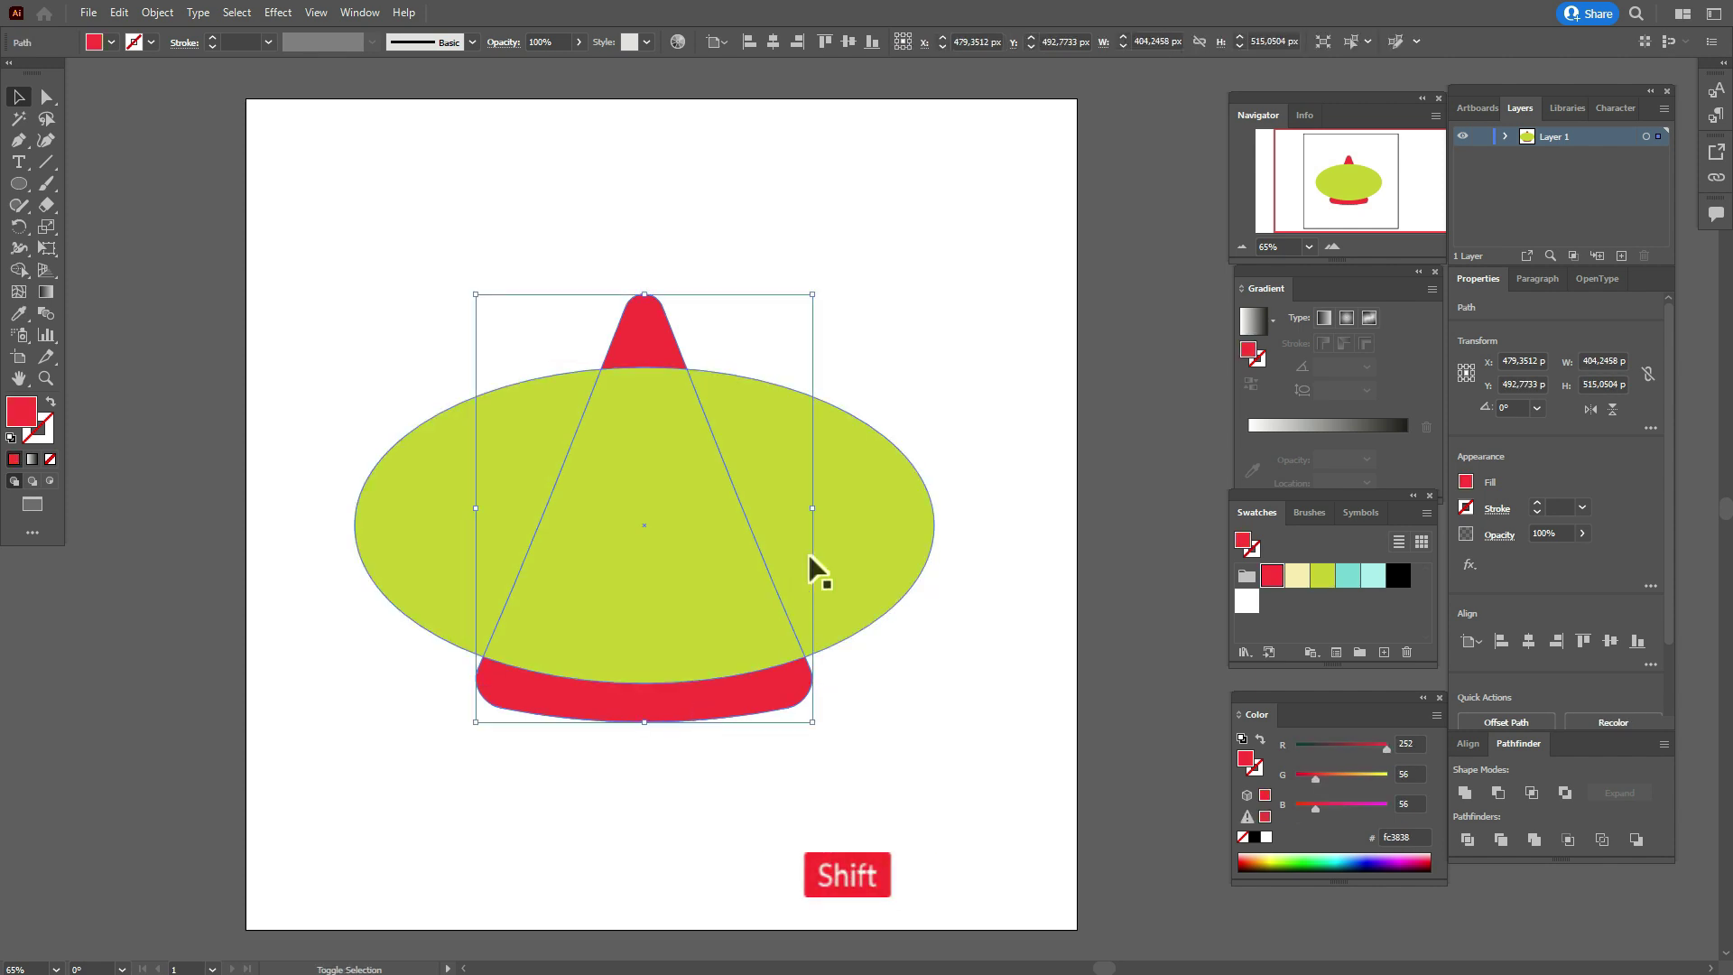
{"action": "left_click", "coordinate": [811, 567], "text": "shift"}
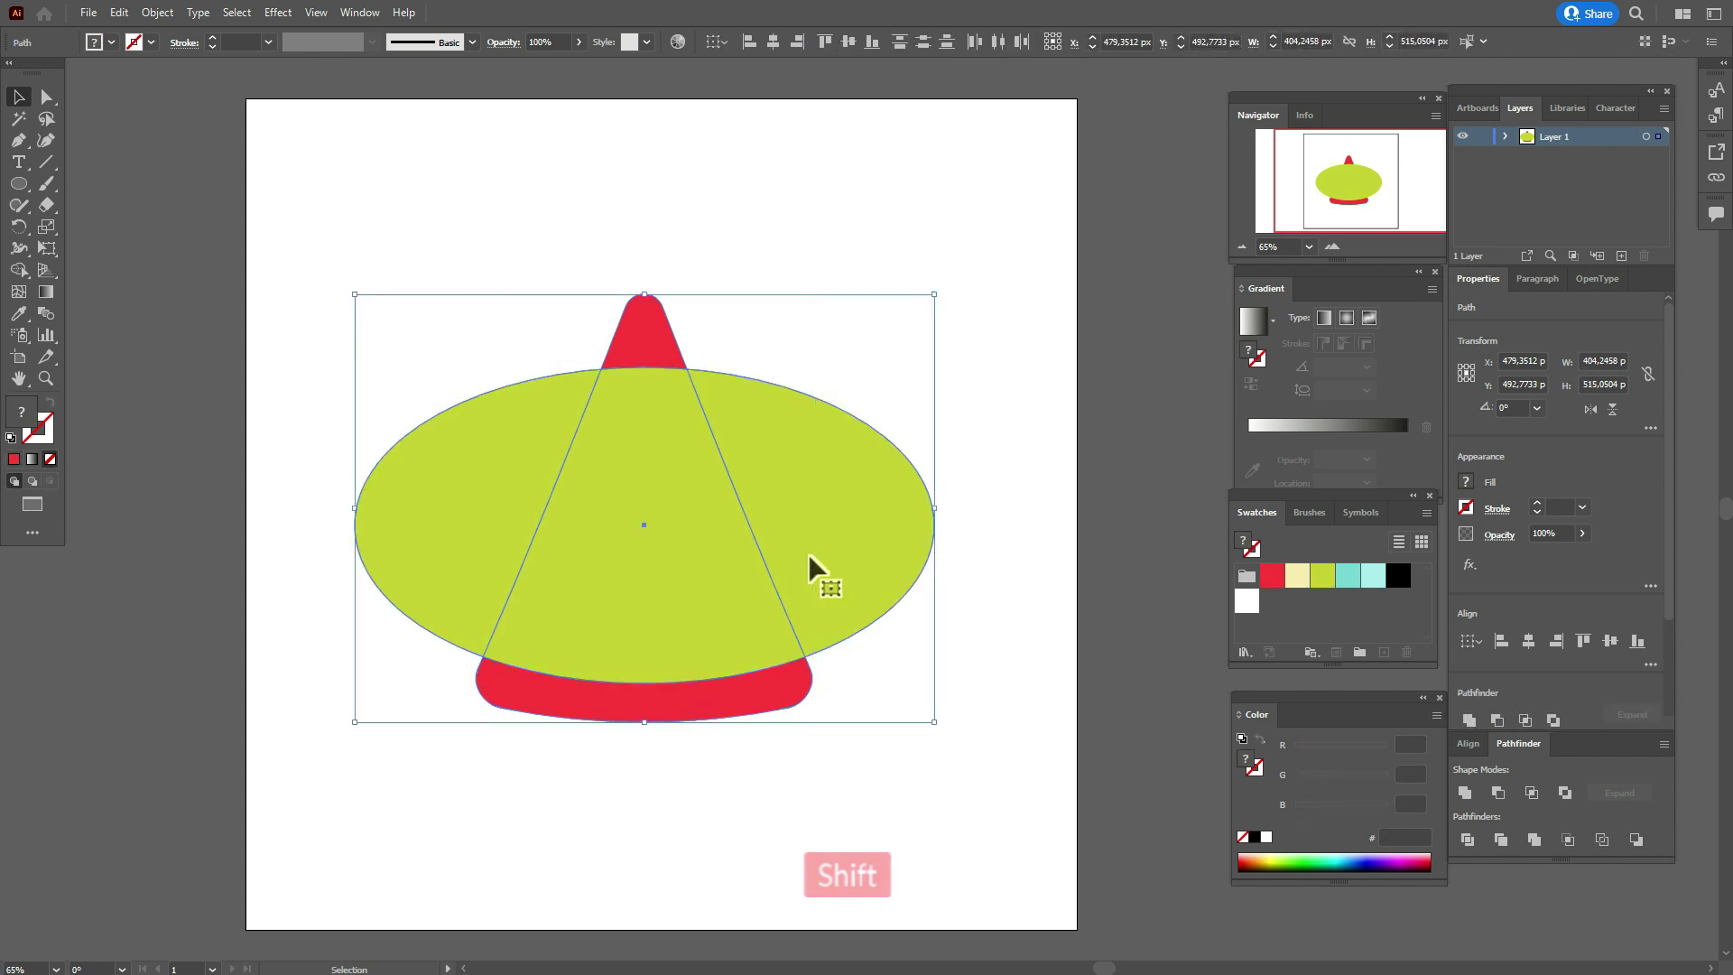
{"action": "left_click", "coordinate": [1495, 796]}
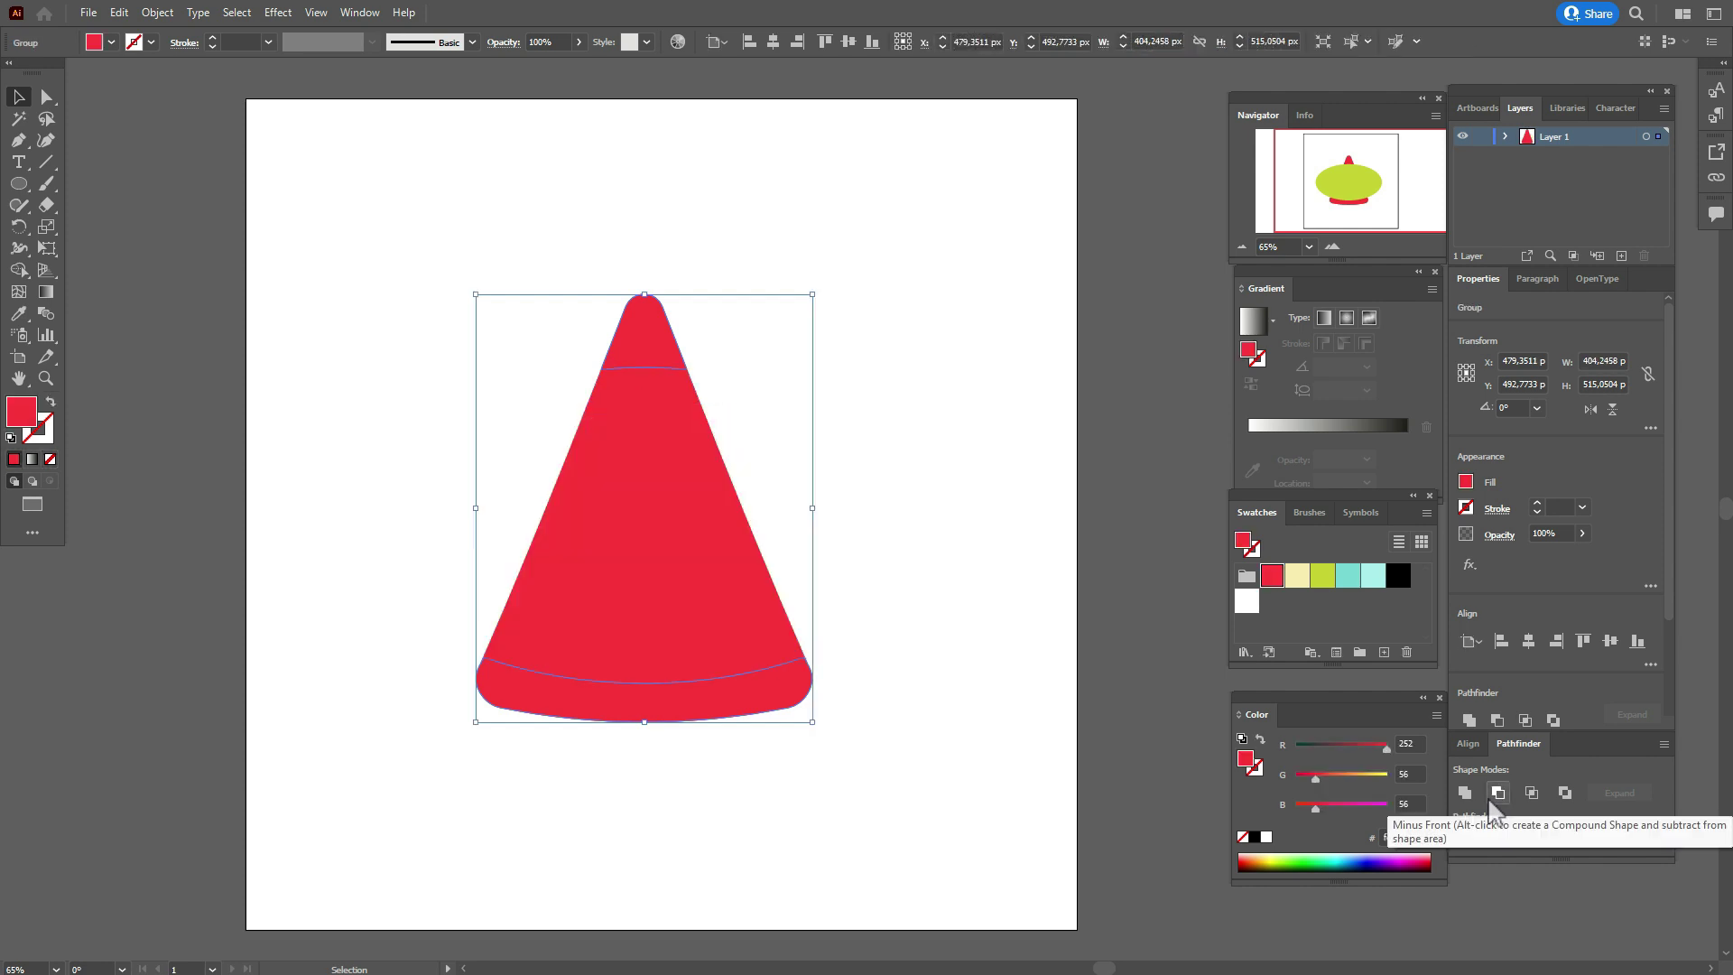
Ungroup the pieces, delete the small top piece, and fill the bottom band green (#c6d12d).
{"action": "right_click", "coordinate": [669, 368]}
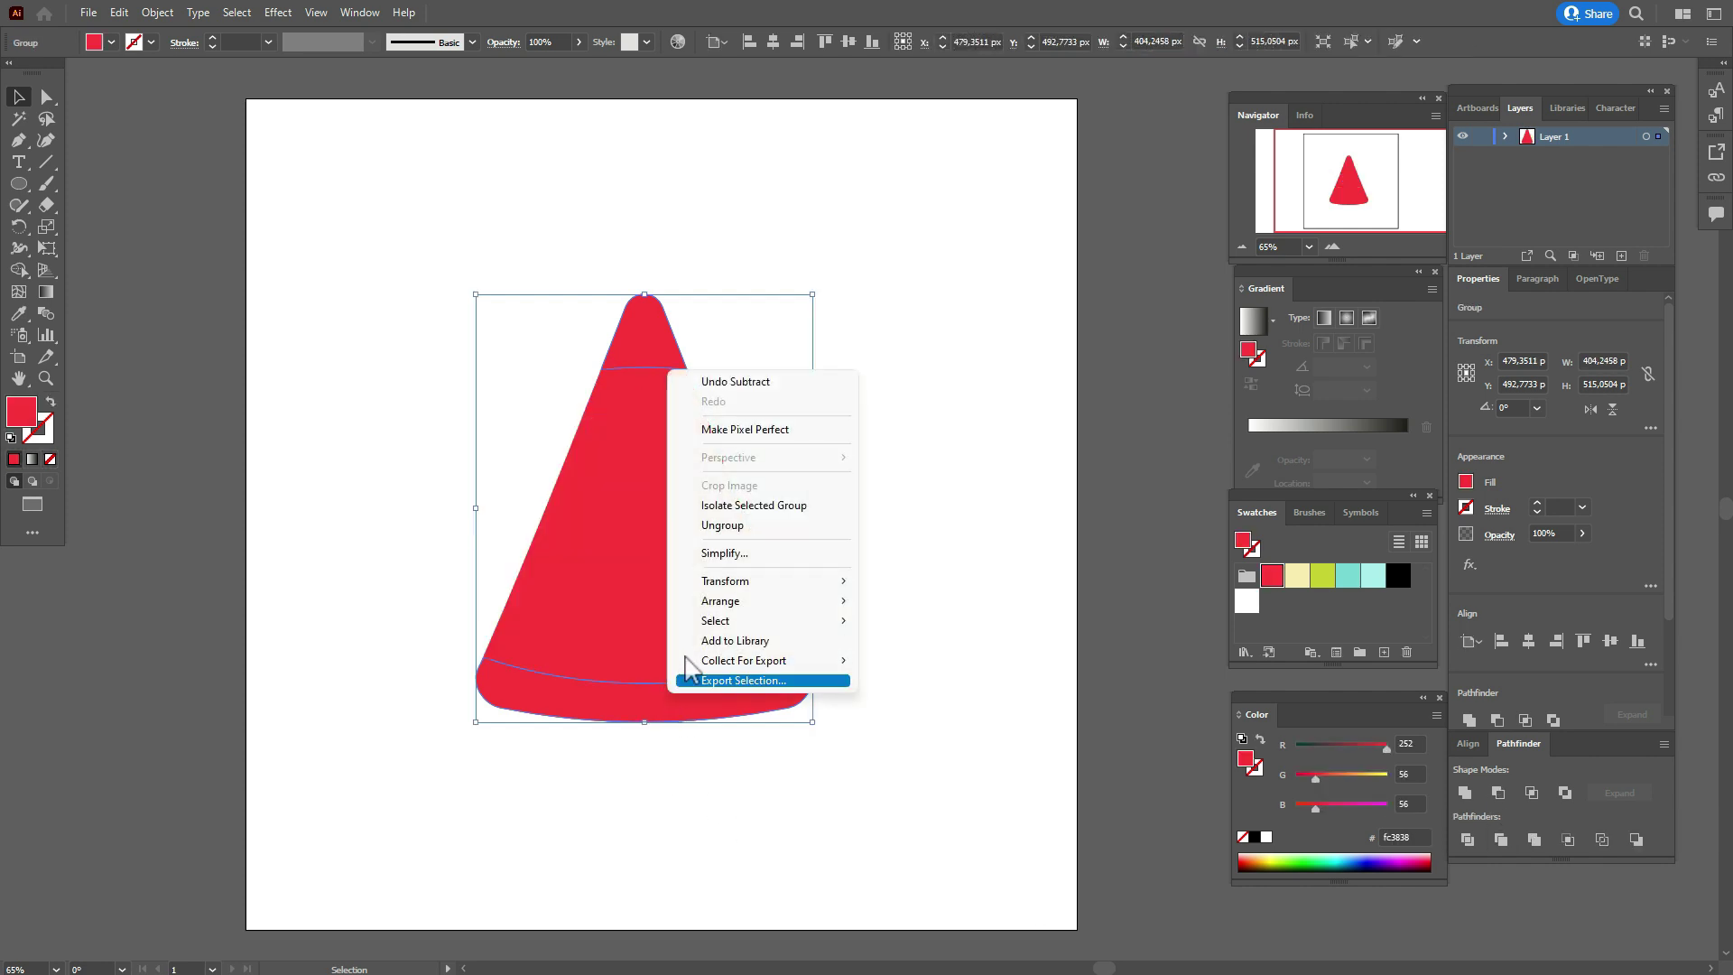
{"action": "left_click", "coordinate": [727, 526]}
{"action": "left_click", "coordinate": [731, 379]}
{"action": "left_click", "coordinate": [665, 366]}
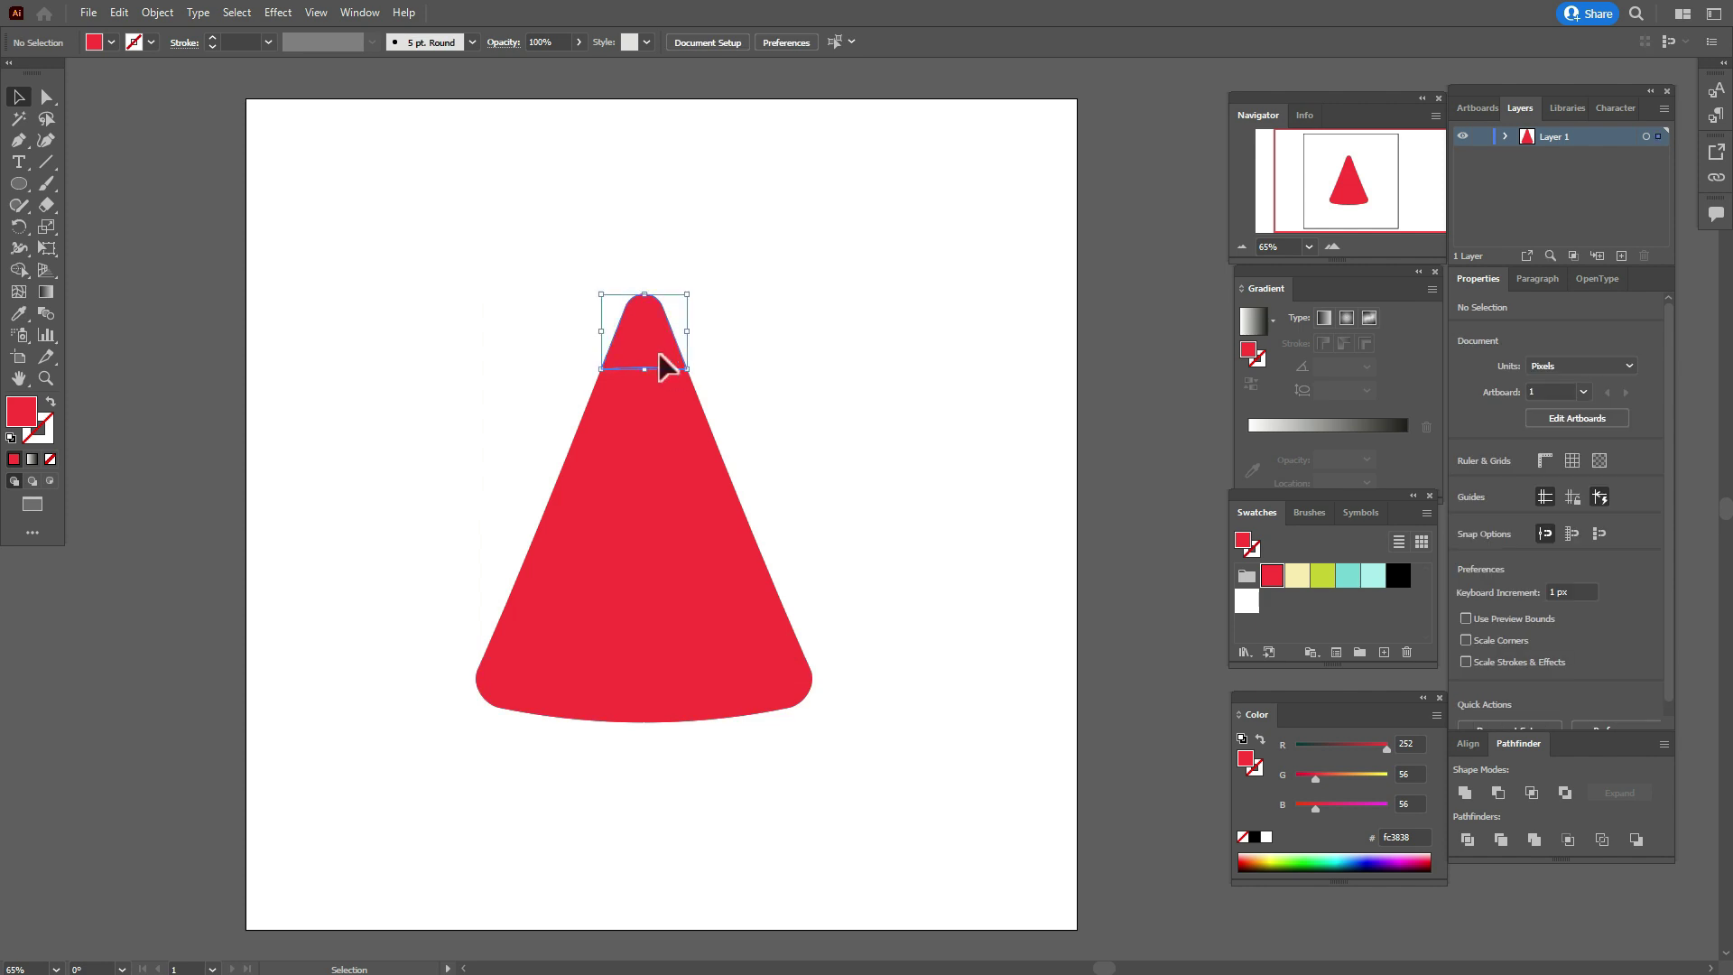
{"action": "key", "text": "Delete"}
{"action": "left_click", "coordinate": [659, 720]}
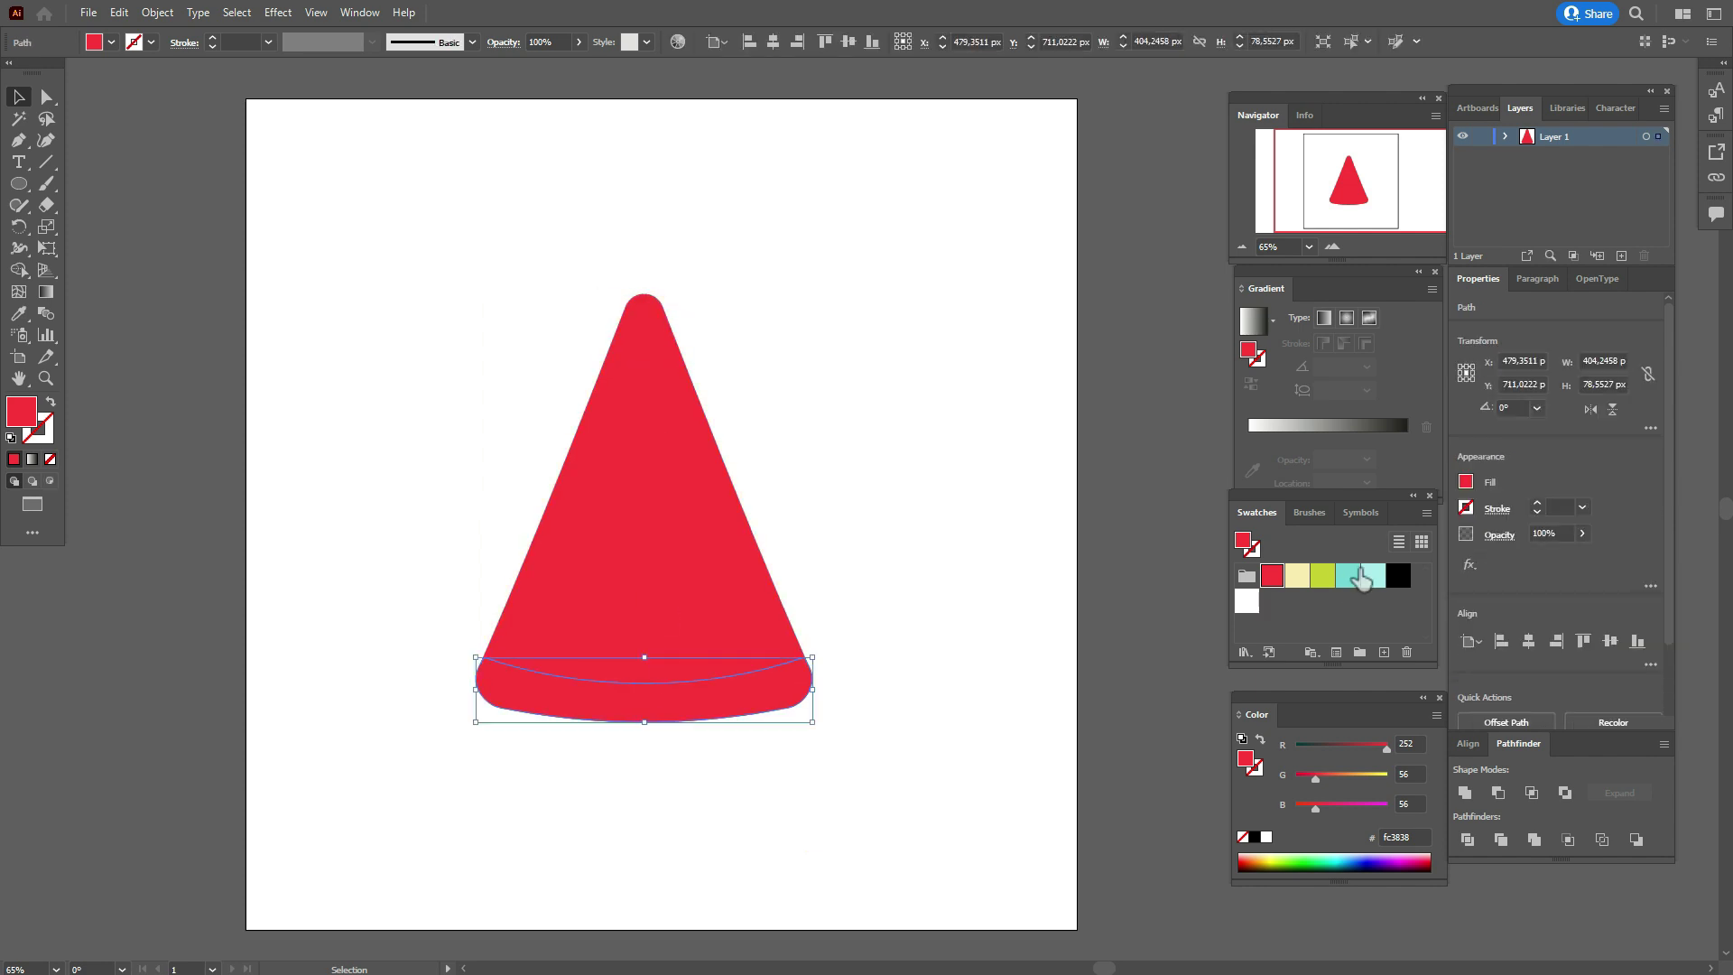
{"action": "left_click", "coordinate": [1322, 575]}
{"action": "left_click", "coordinate": [870, 638]}
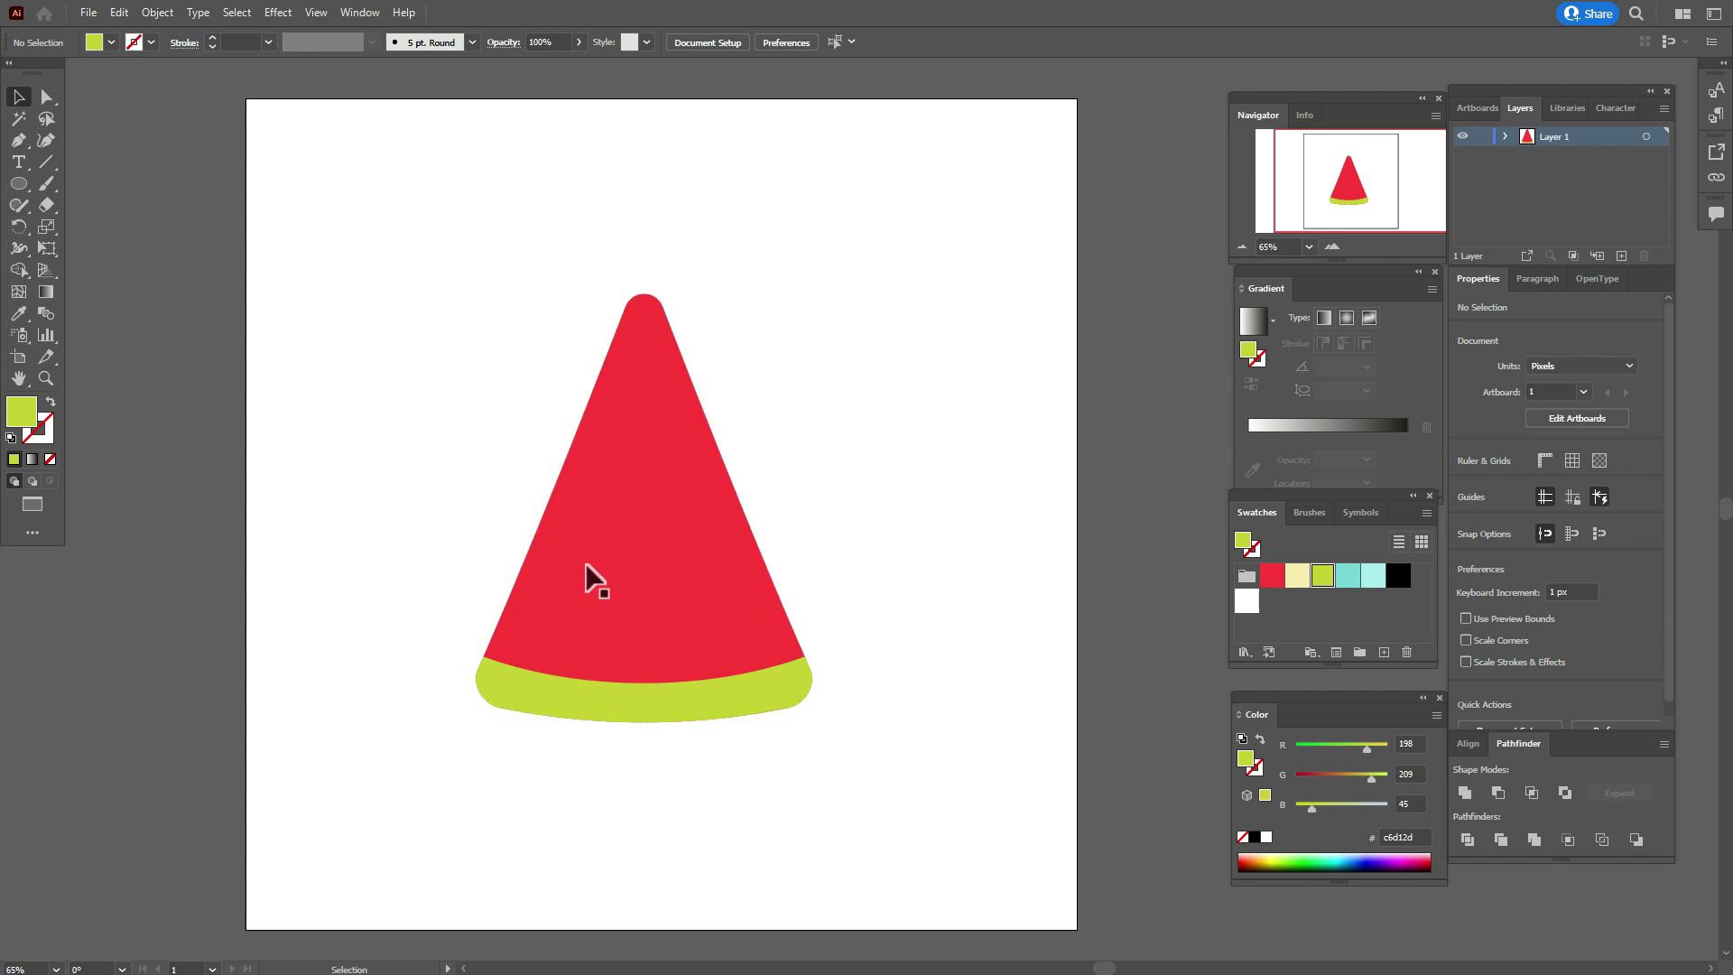
Draw a large ellipse and center it over the cone's upper part.
{"action": "left_click_drag", "start_coordinate": [18, 183], "coordinate": [91, 232]}
{"action": "left_click_drag", "start_coordinate": [387, 195], "coordinate": [1077, 624]}
{"action": "left_click", "coordinate": [13, 97]}
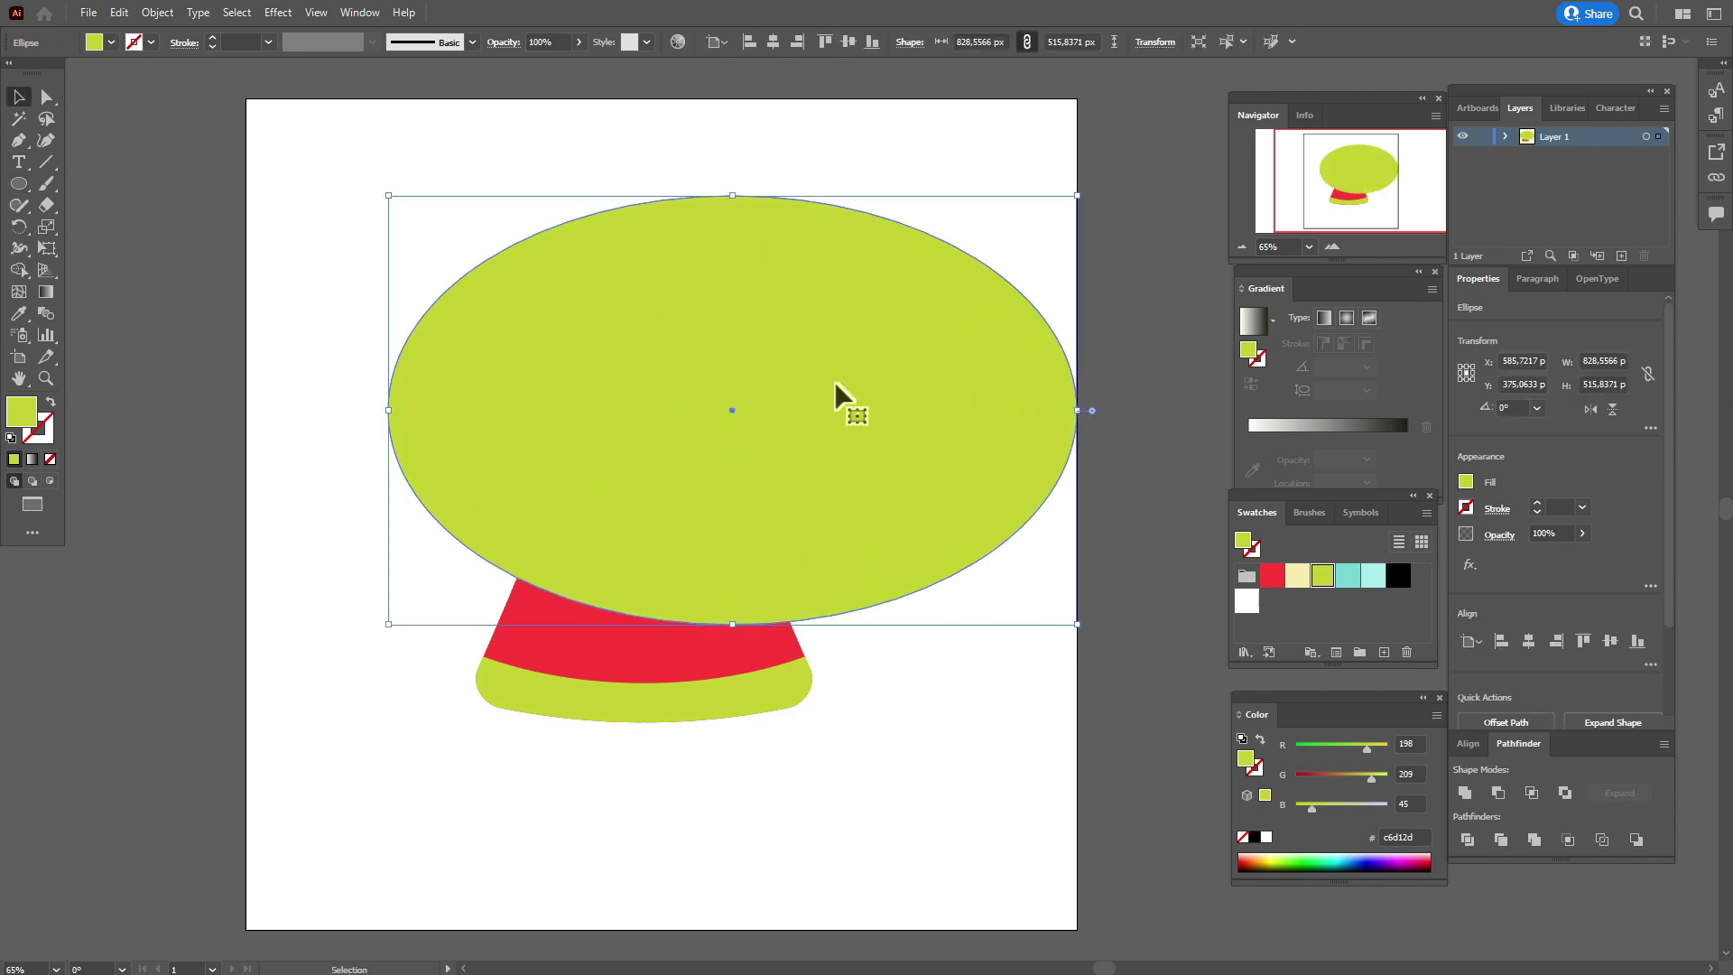
{"action": "left_click_drag", "start_coordinate": [999, 430], "coordinate": [912, 447]}
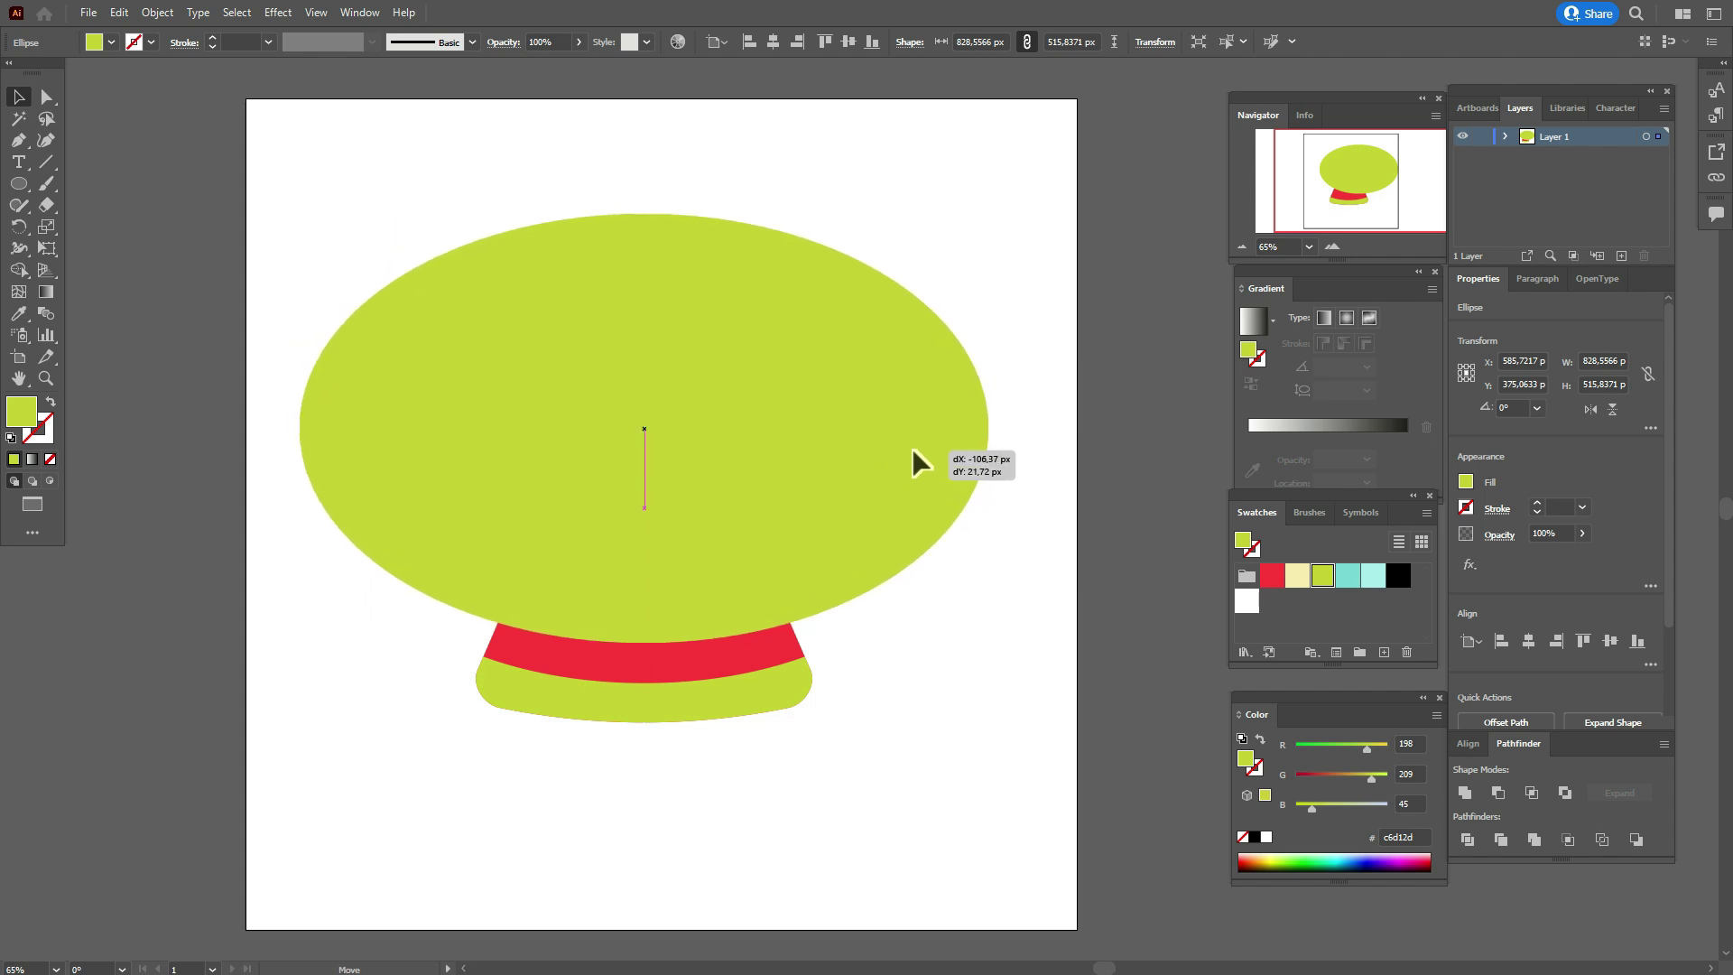
{"action": "left_click_drag", "start_coordinate": [913, 452], "coordinate": [908, 436]}
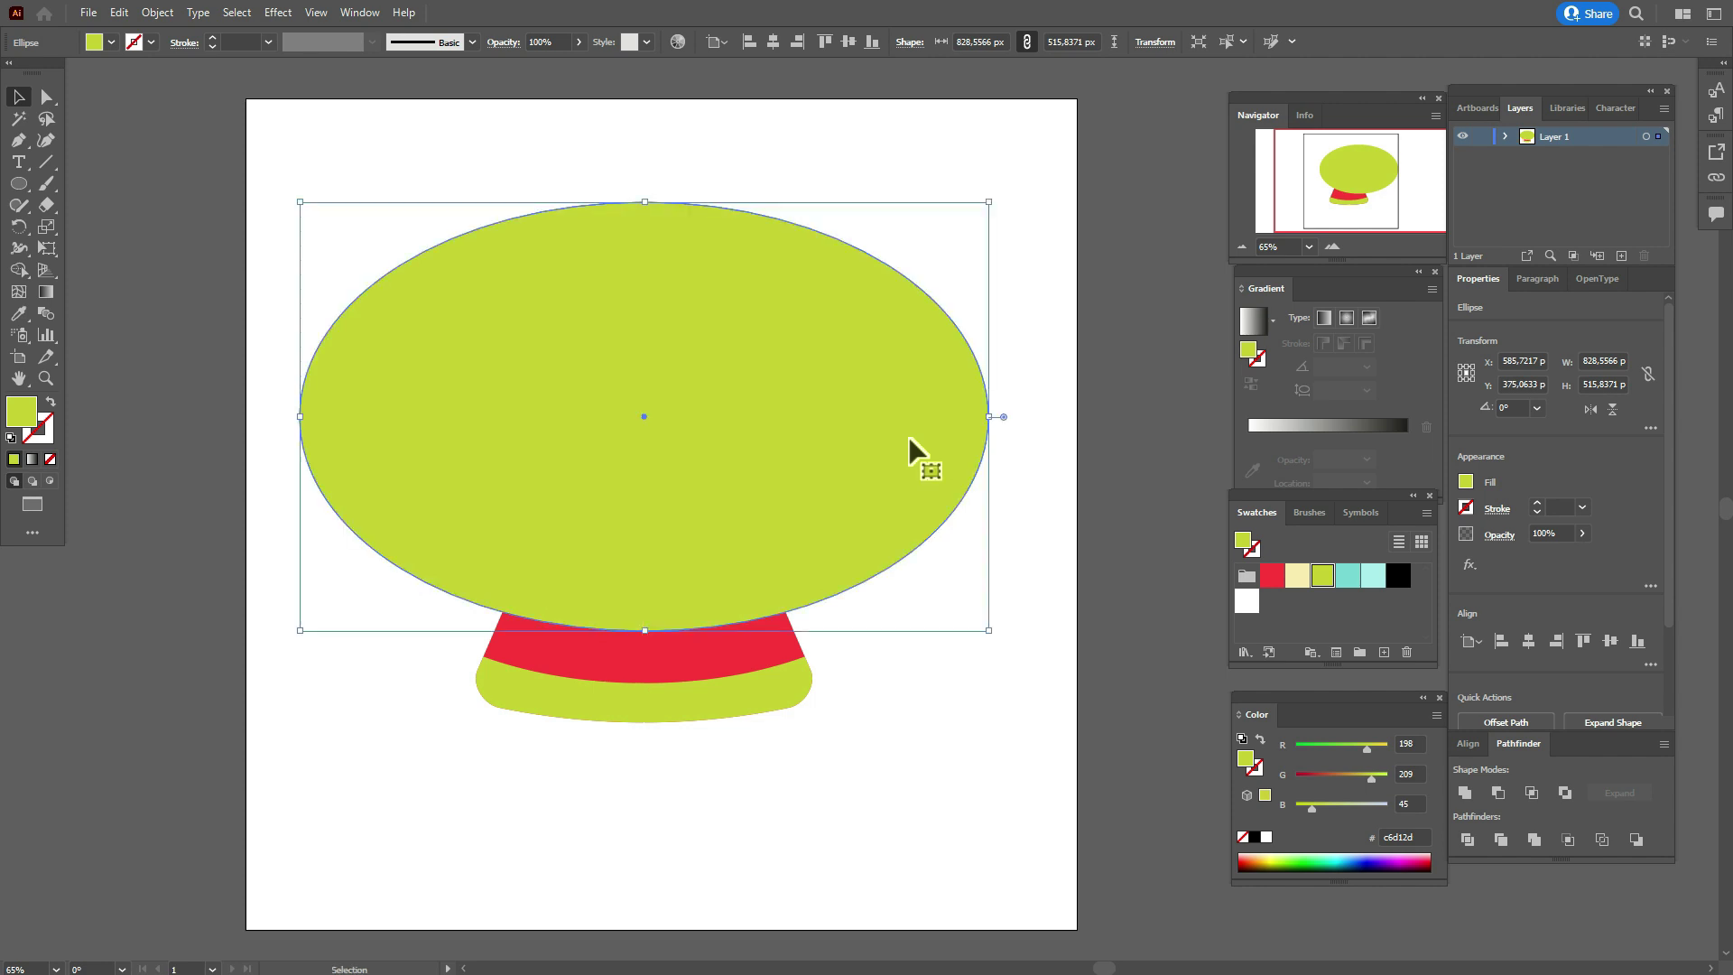
Cut the ellipse from the red shape, fill the band pale yellow (#f7edaf), and send it behind the rind.
{"action": "left_click", "coordinate": [760, 657], "text": "shift"}
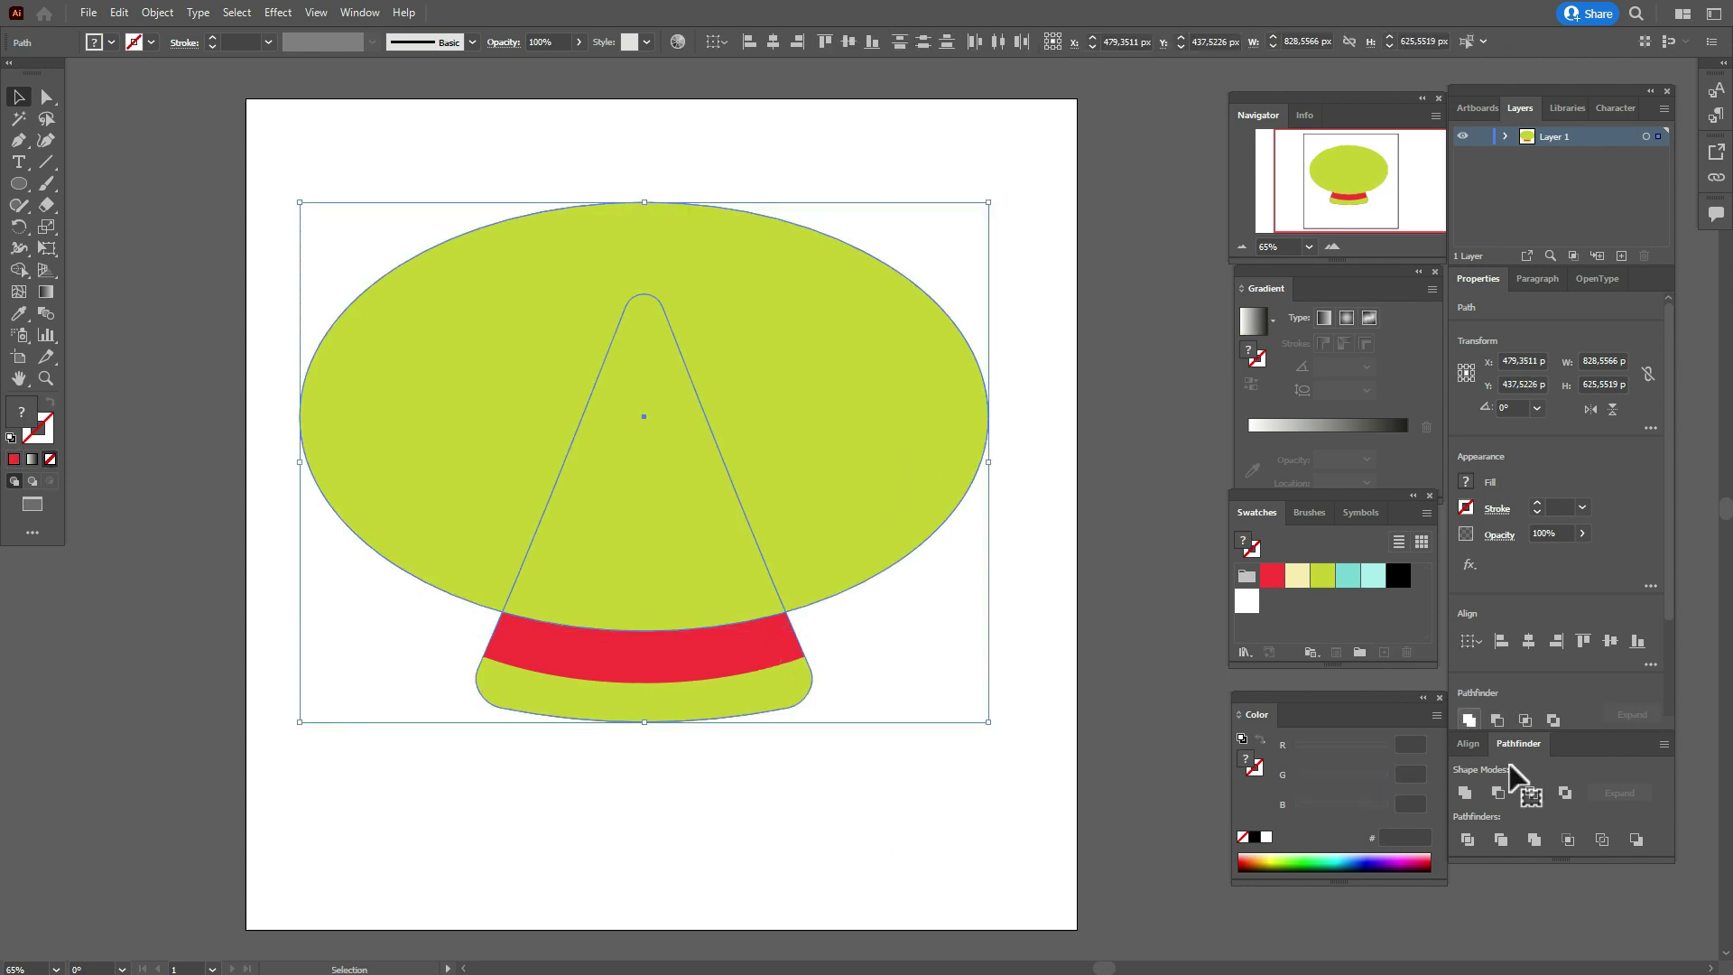
{"action": "left_click", "coordinate": [1498, 793]}
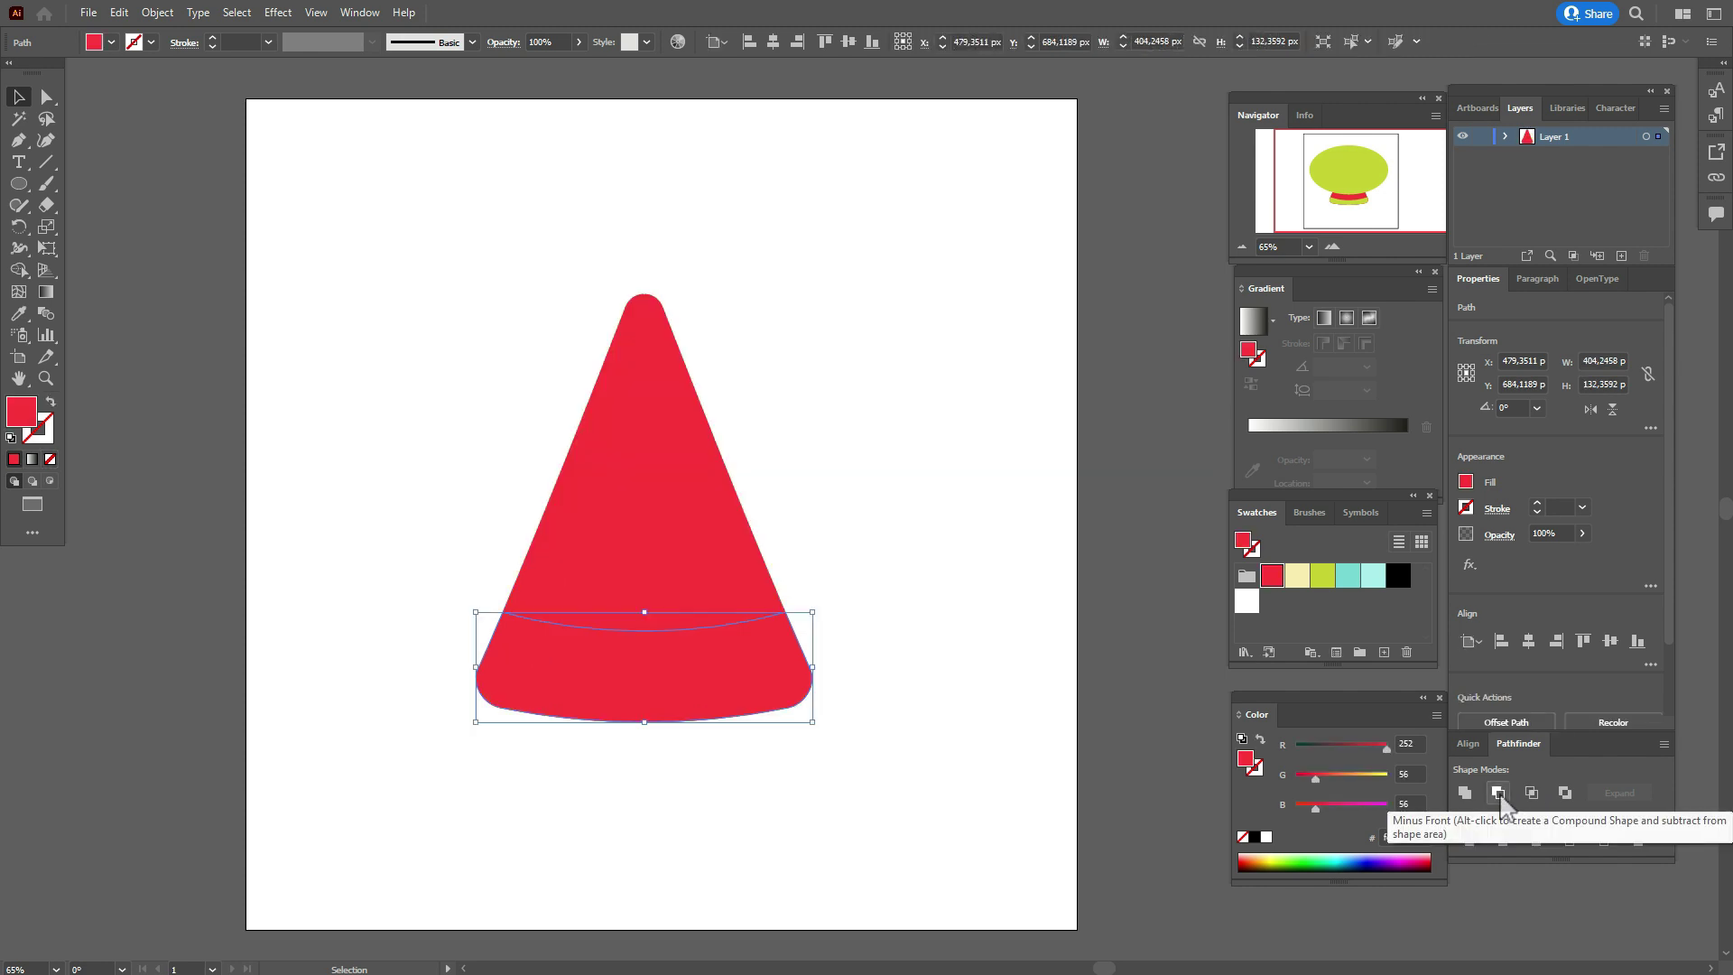
{"action": "left_click", "coordinate": [1298, 576]}
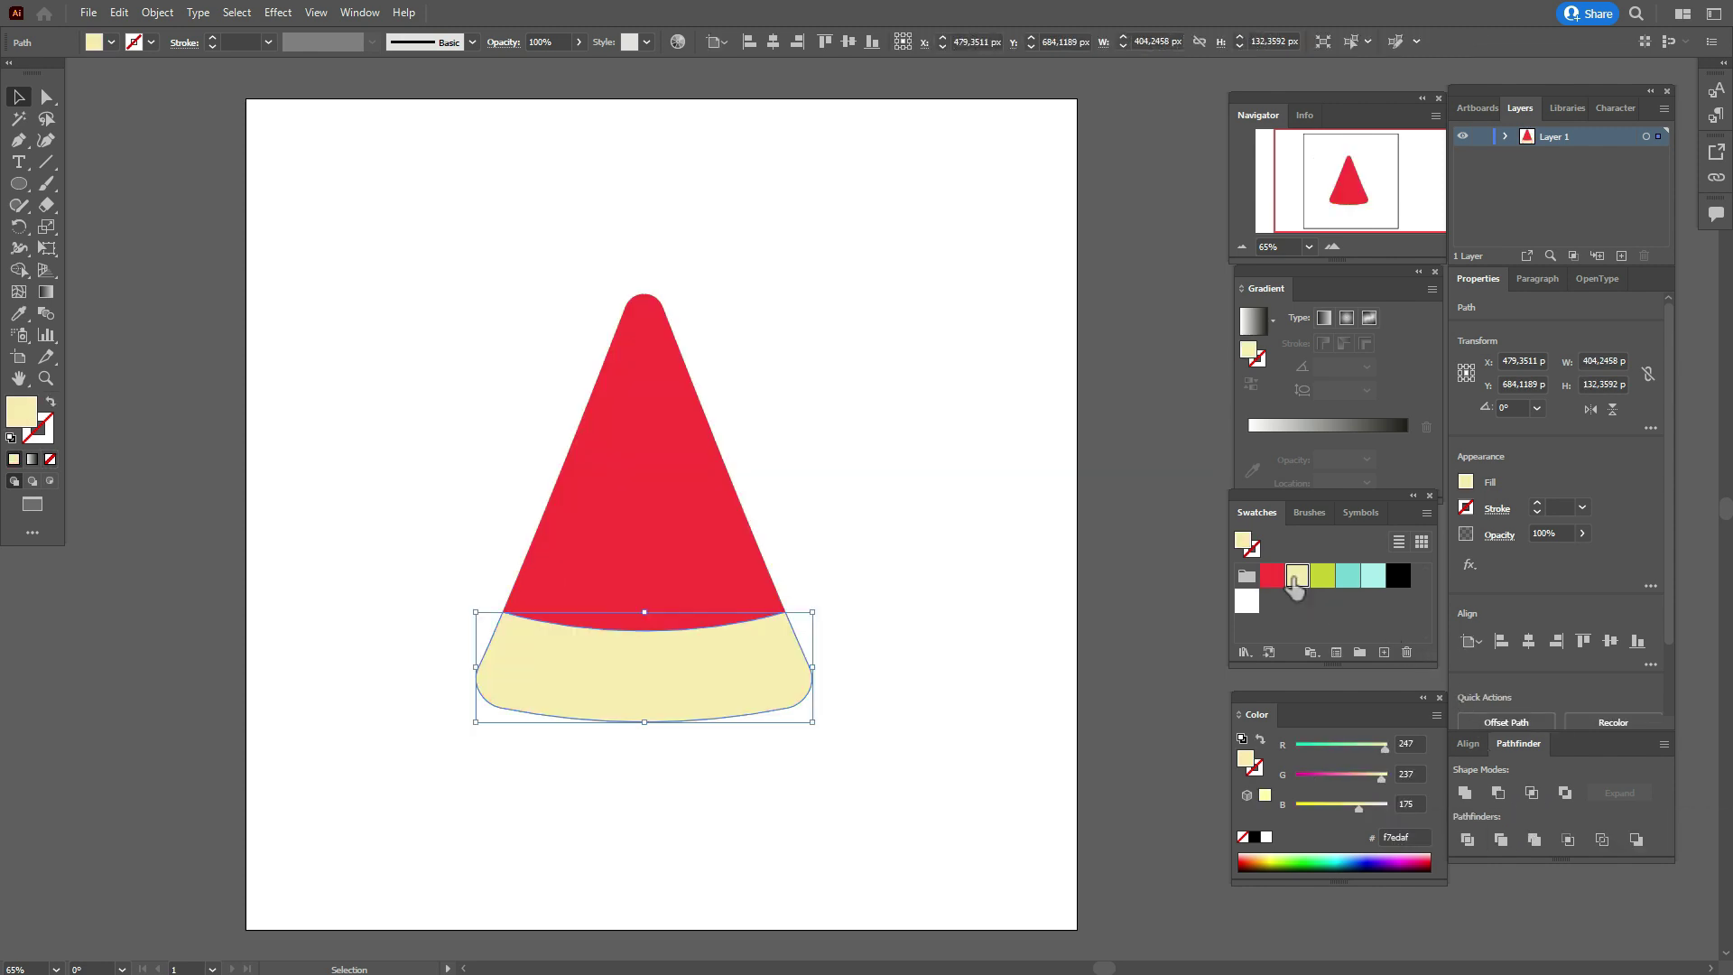
{"action": "left_click", "coordinate": [716, 534], "text": "shift"}
{"action": "right_click", "coordinate": [711, 523]}
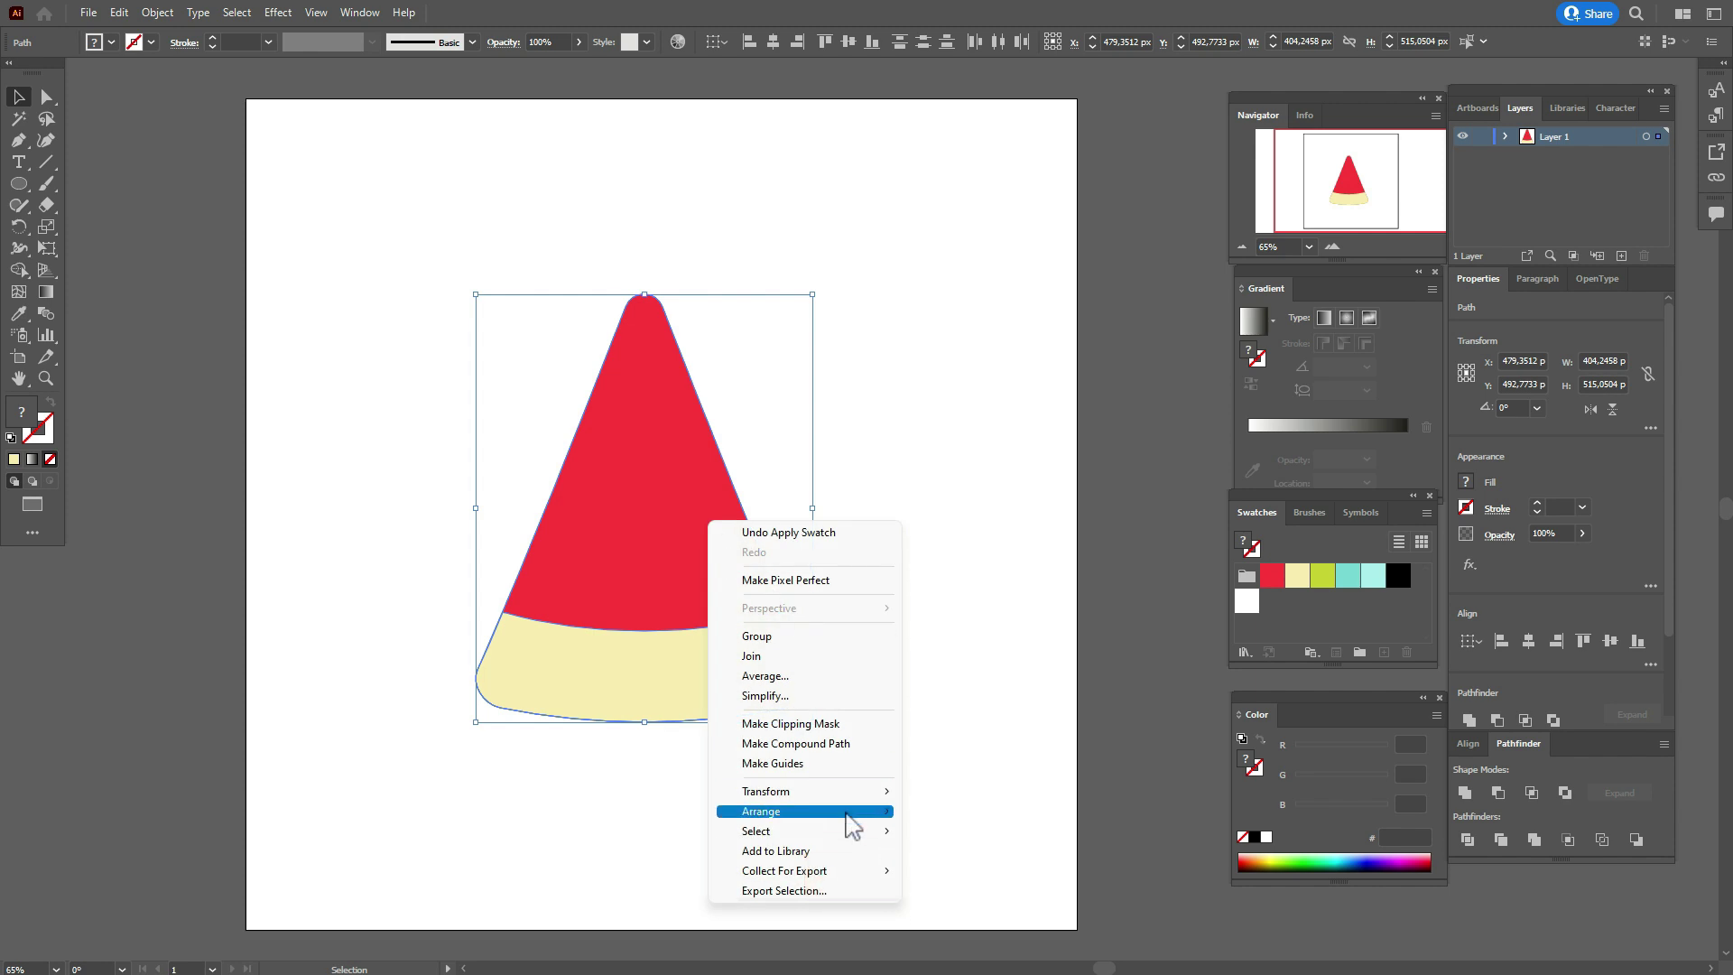
{"action": "mouse_move", "coordinate": [845, 812]}
{"action": "left_click", "coordinate": [925, 872]}
{"action": "left_click", "coordinate": [993, 771]}
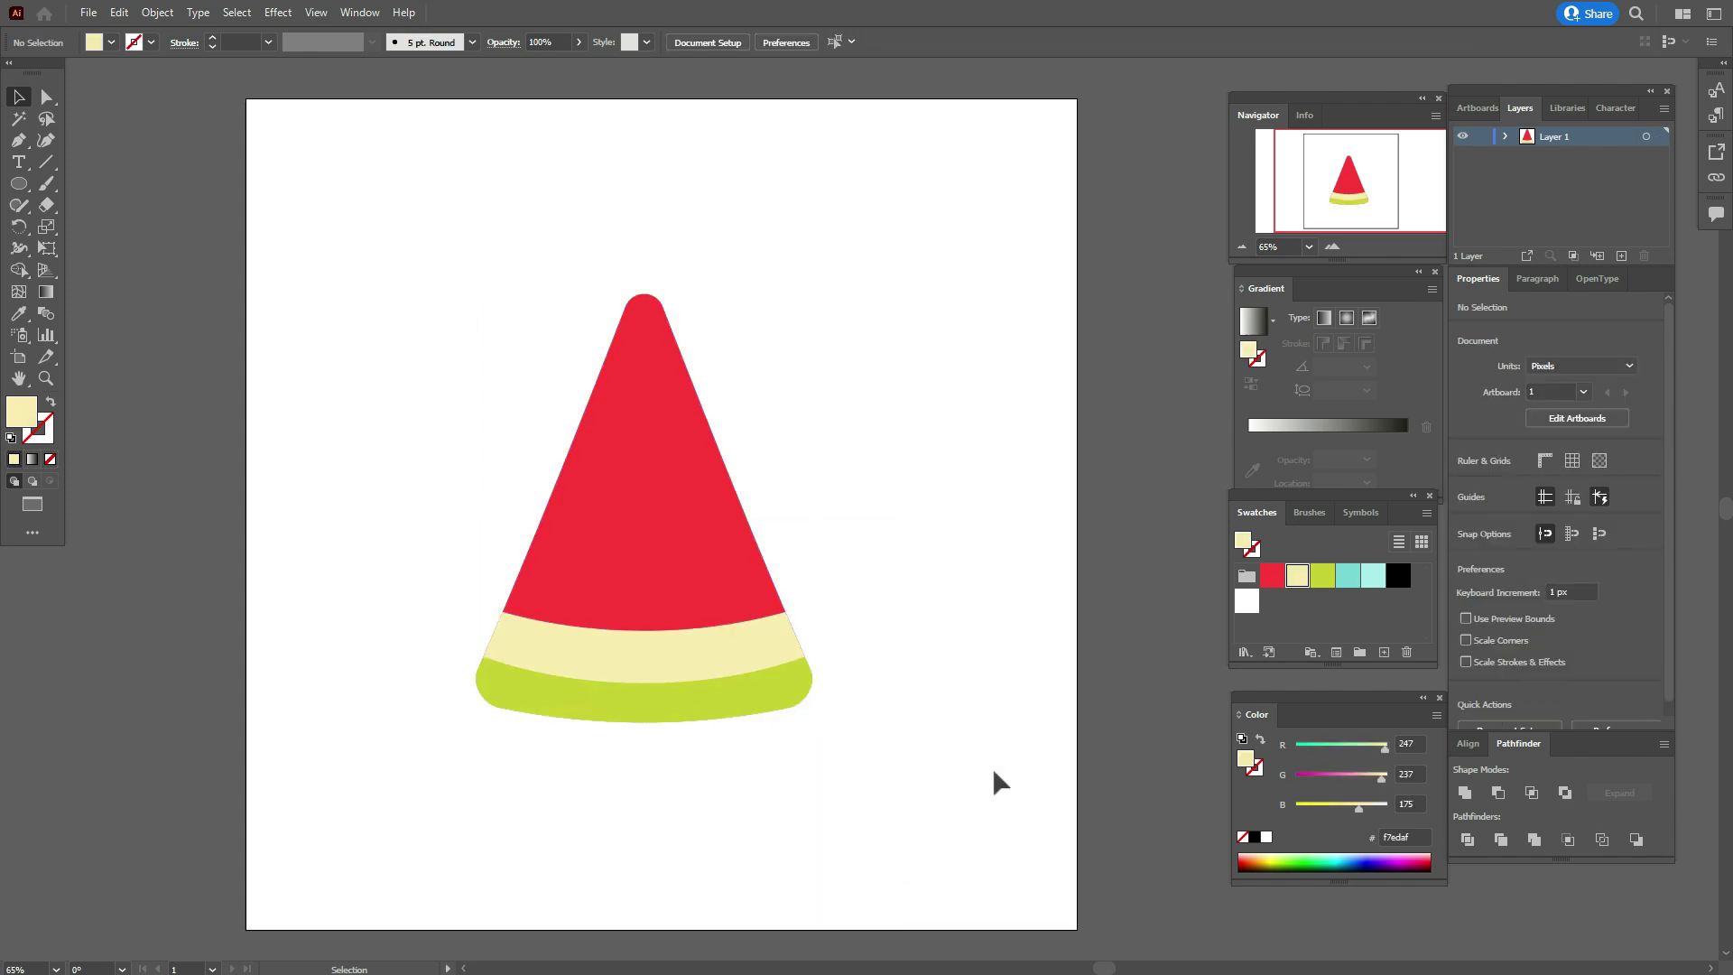
Paste a copy of the cream band in front and subtract it from the red cone.
{"action": "left_click", "coordinate": [659, 526]}
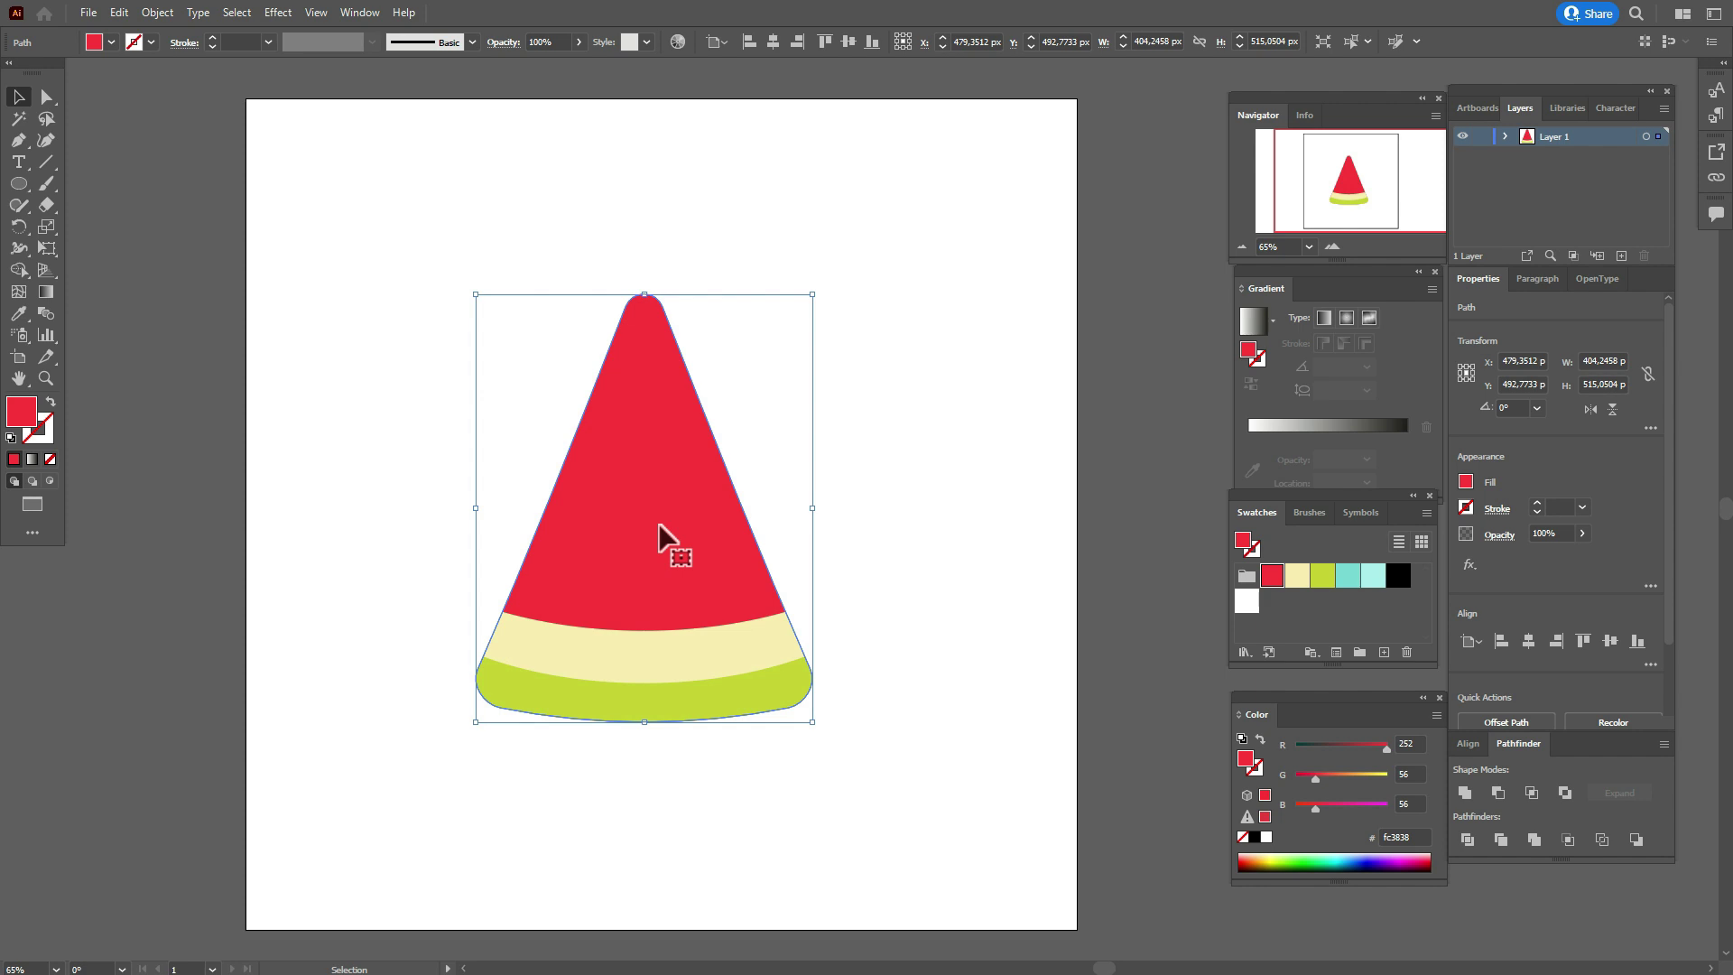
{"action": "left_click", "coordinate": [688, 665]}
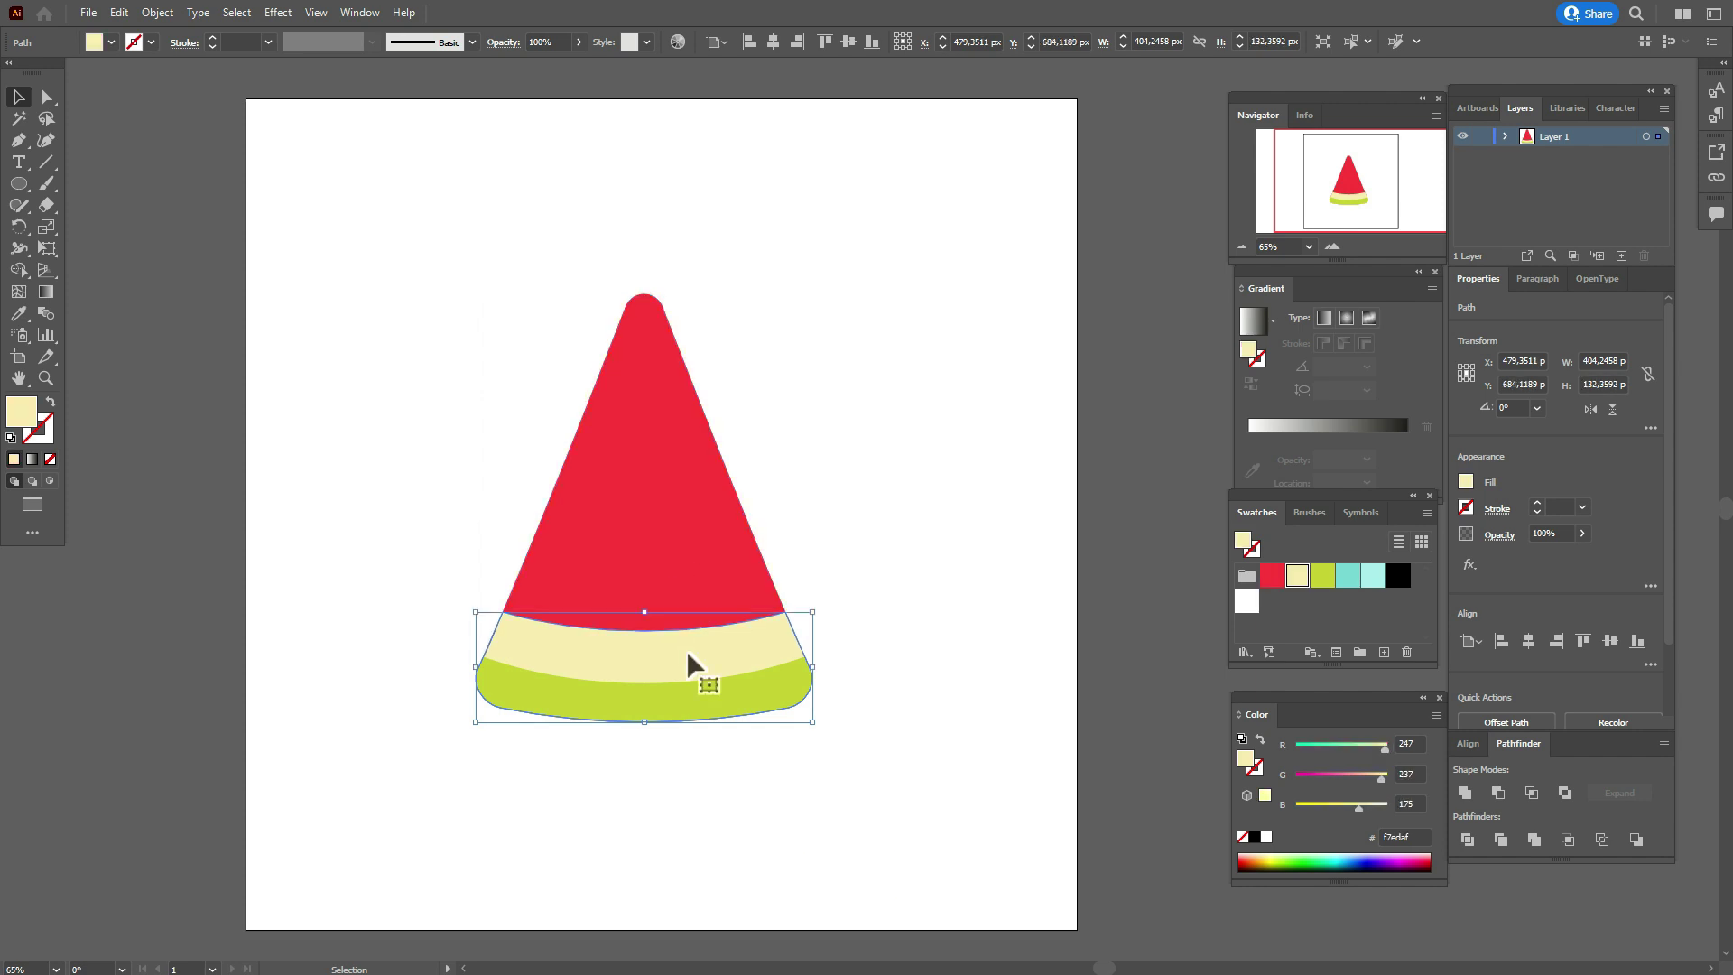
{"action": "key", "text": "ctrl+c"}
{"action": "key", "text": "ctrl+f"}
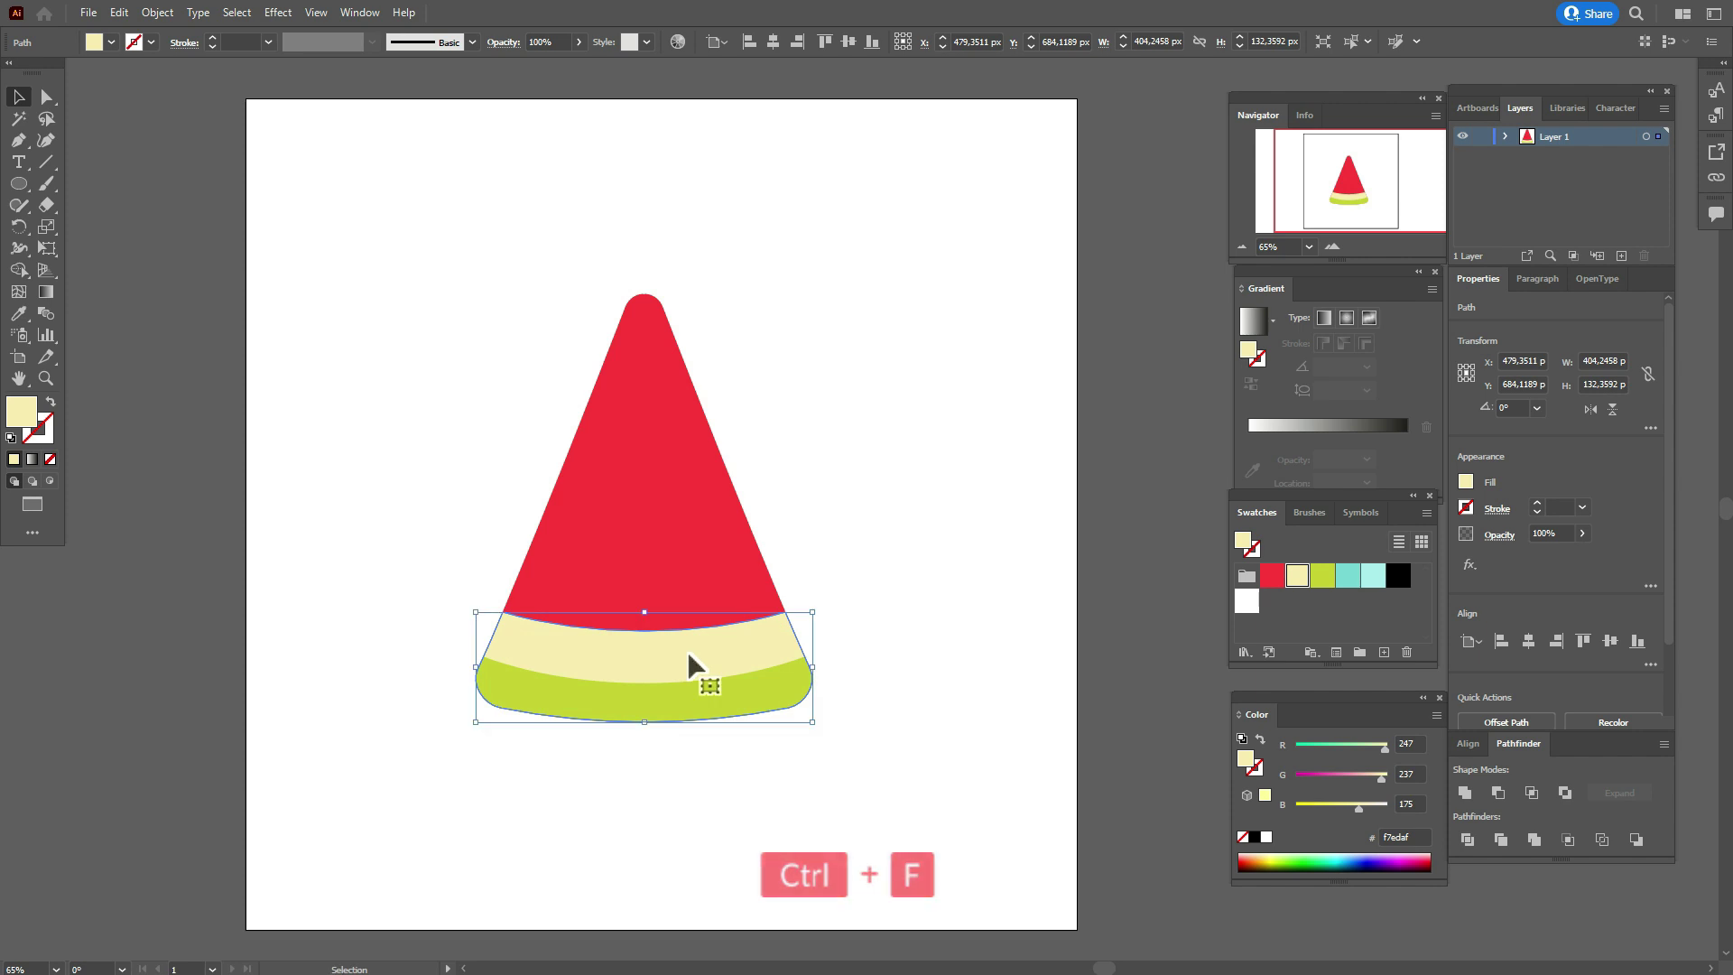
{"action": "left_click", "coordinate": [698, 557], "text": "shift"}
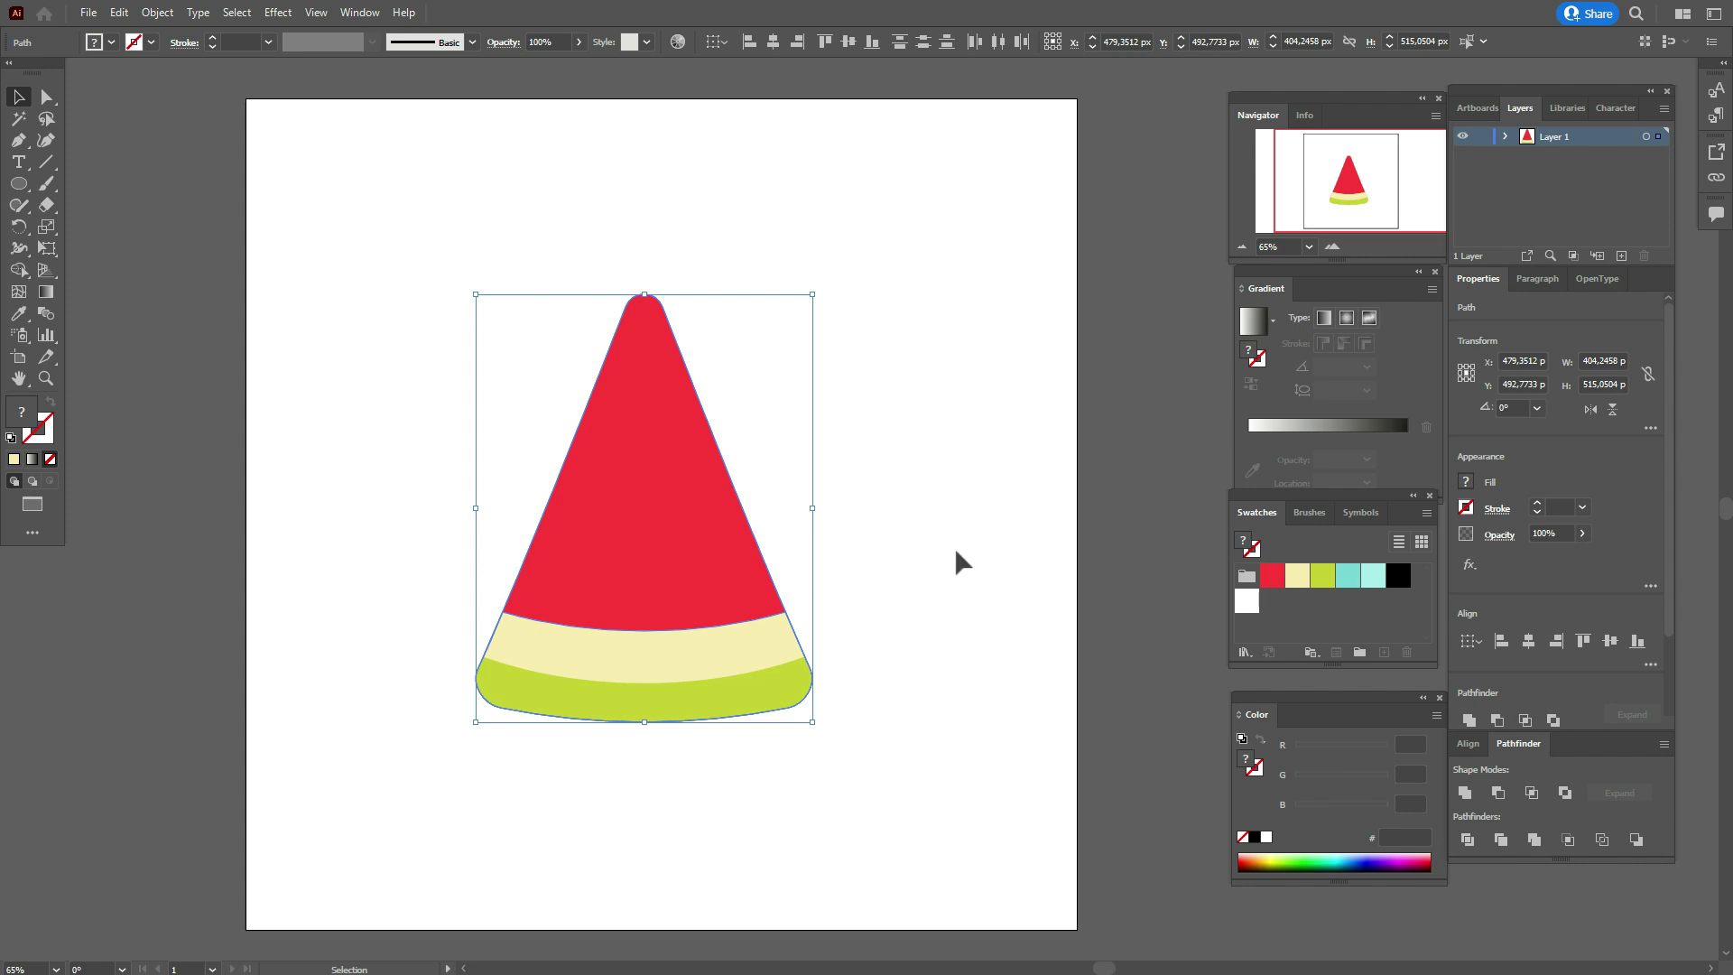
{"action": "left_click", "coordinate": [1500, 794]}
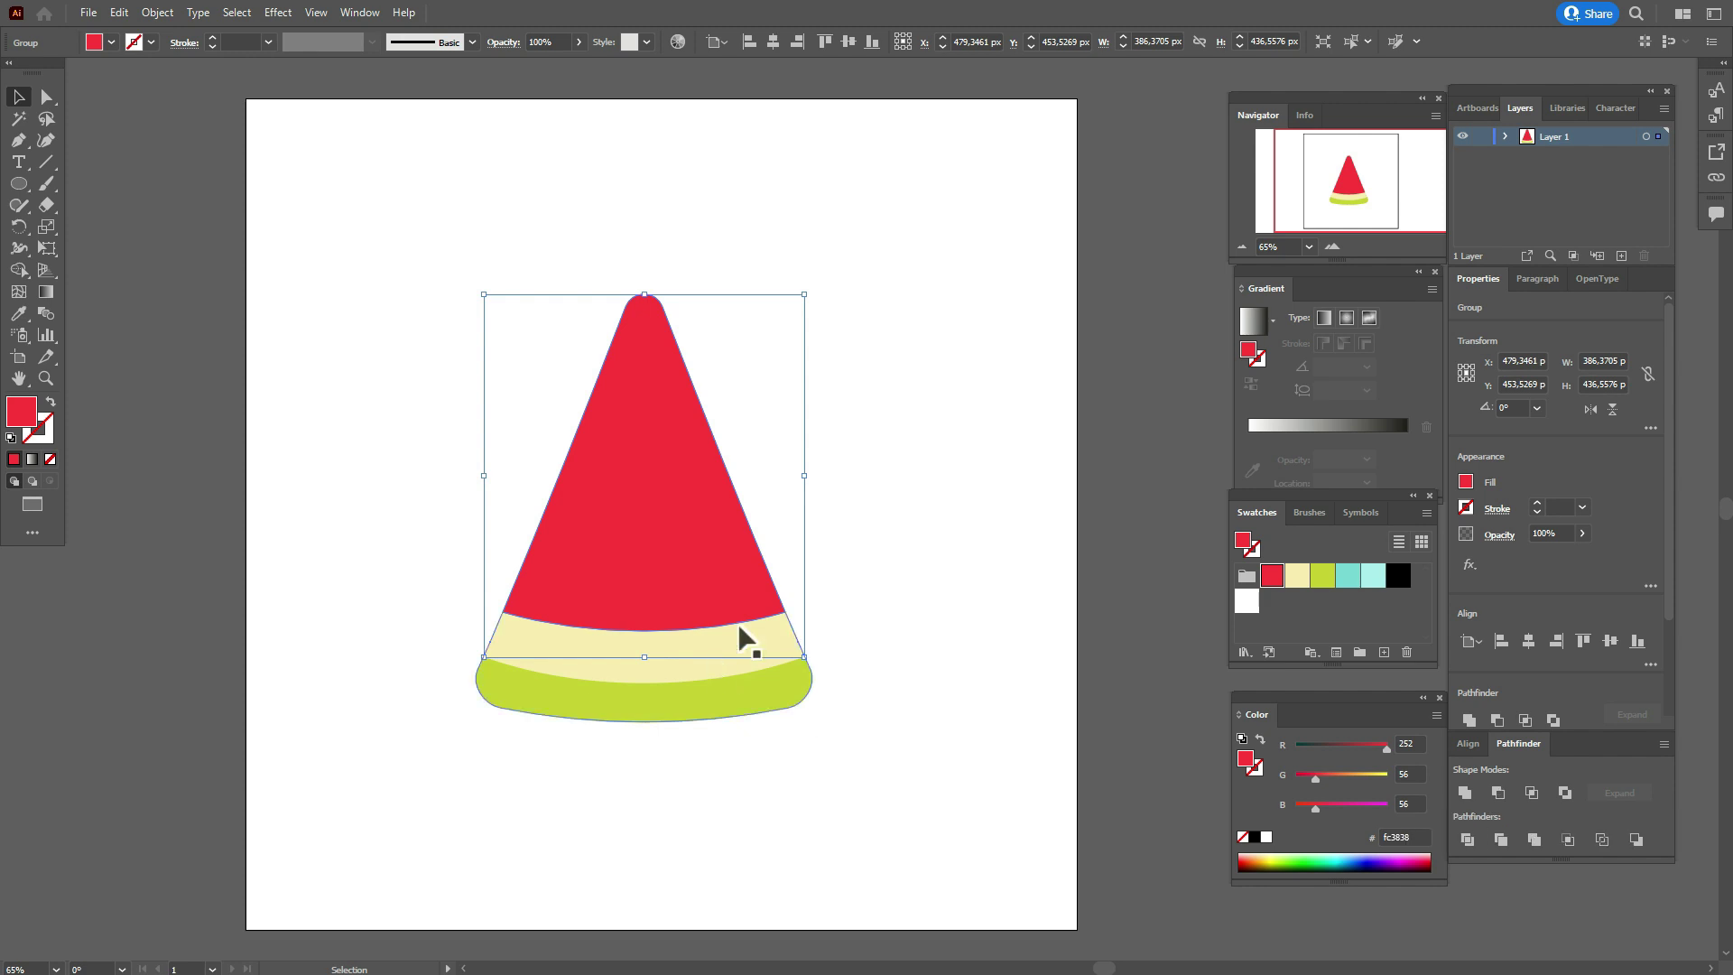
Check the cut, ungroup the red flesh, and delete the leftover thin sliver.
{"action": "left_click", "coordinate": [831, 588]}
{"action": "left_click_drag", "start_coordinate": [609, 546], "coordinate": [610, 433]}
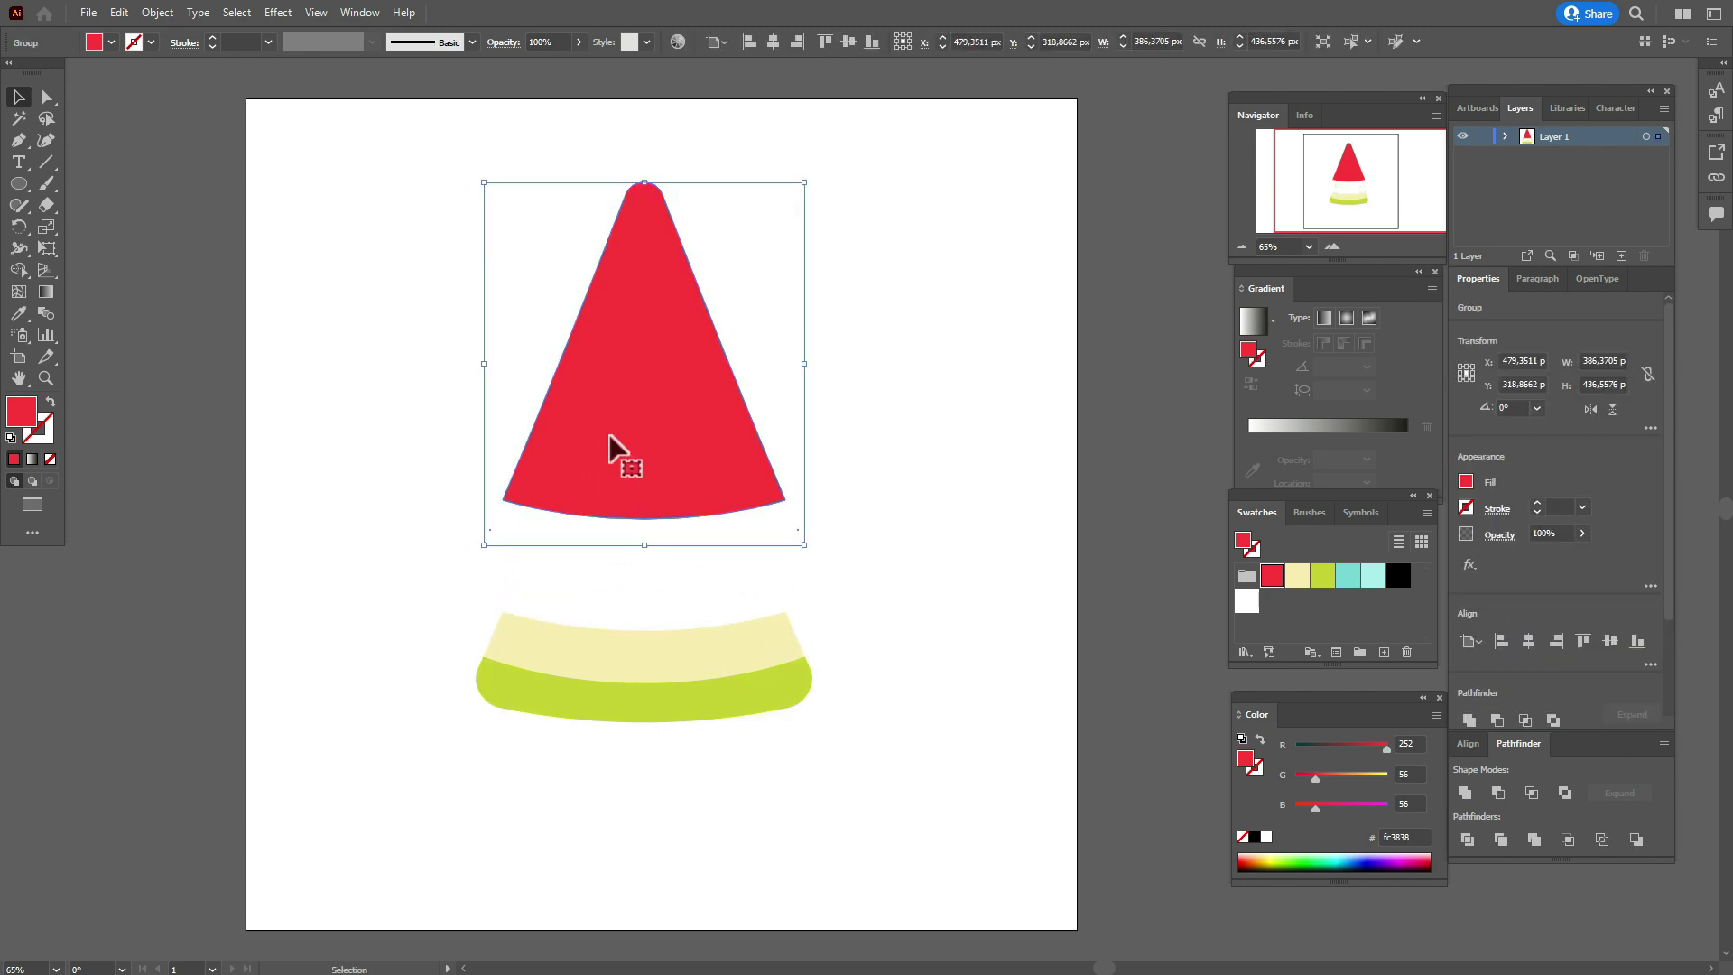
{"action": "left_click", "coordinate": [1188, 589]}
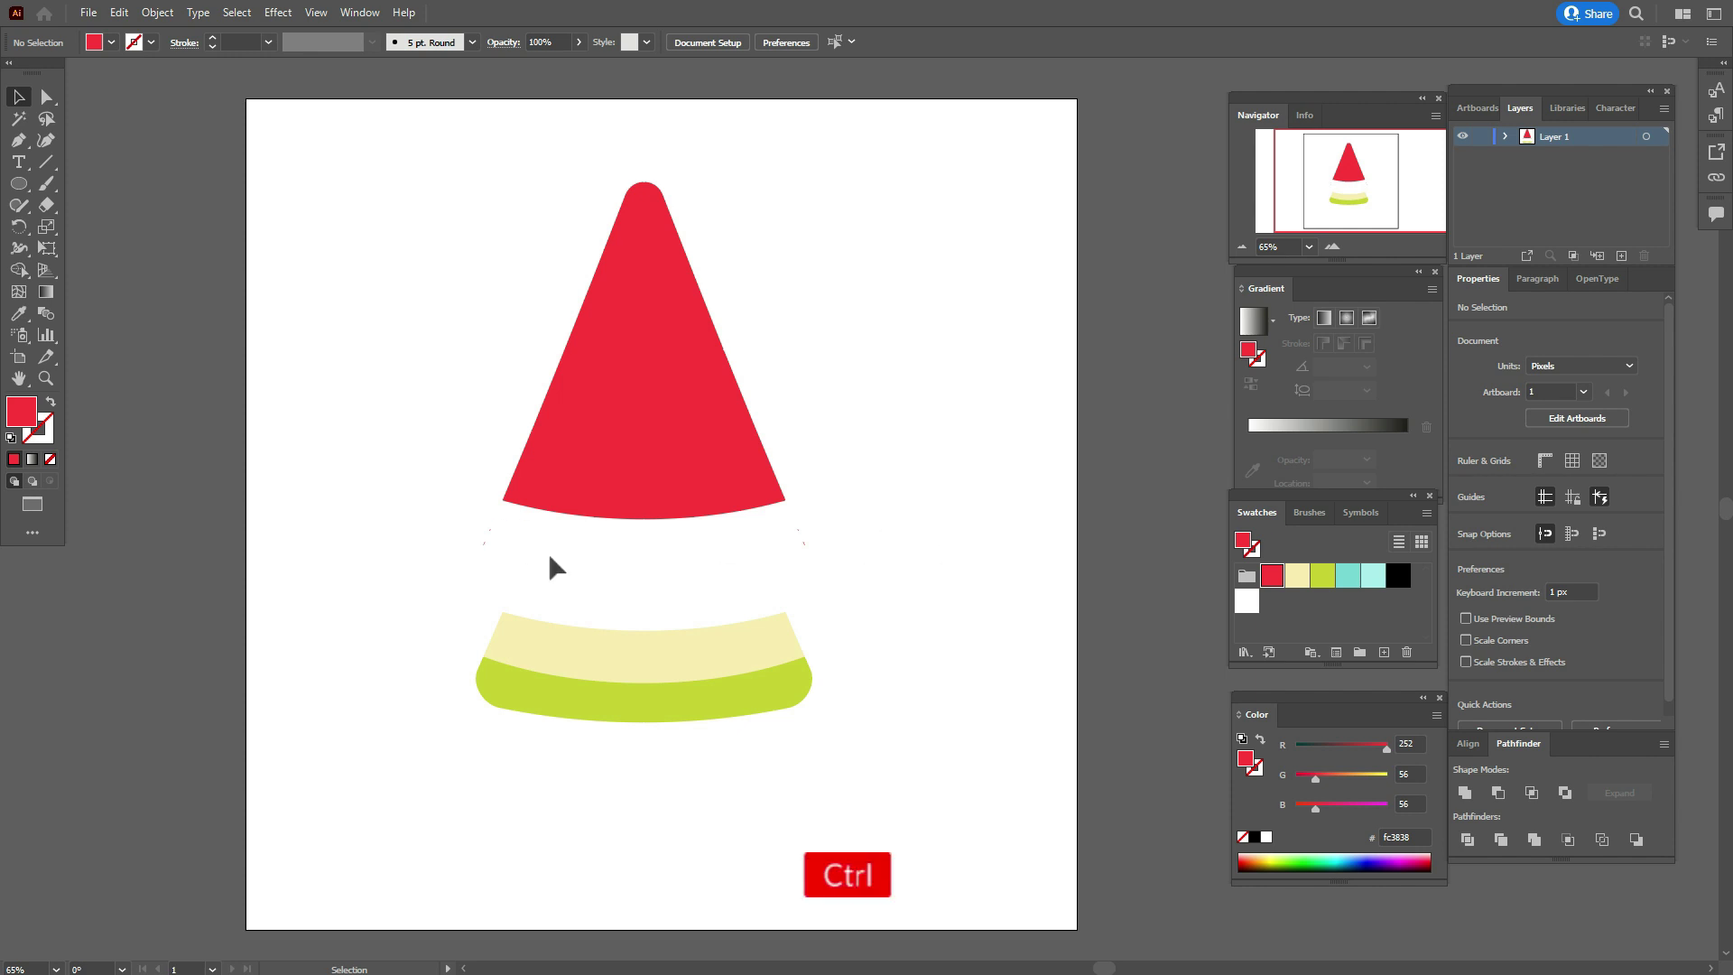
{"action": "key", "text": "ctrl+z"}
{"action": "right_click", "coordinate": [679, 587]}
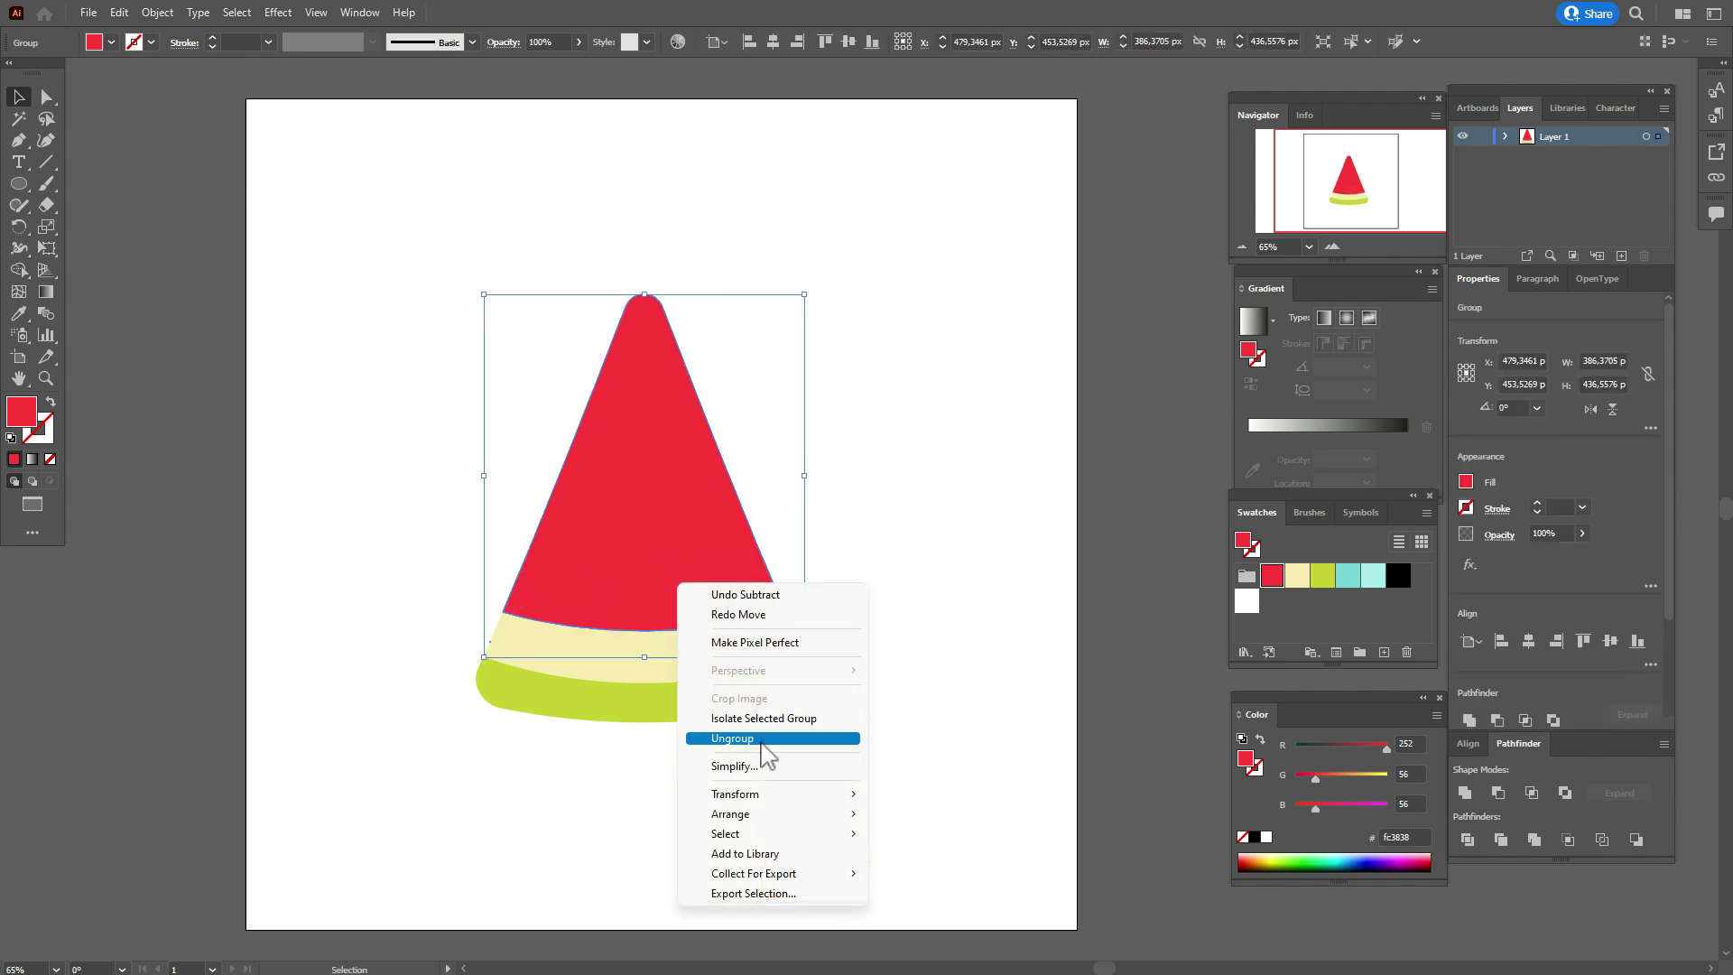
{"action": "left_click", "coordinate": [759, 745]}
{"action": "left_click", "coordinate": [692, 537], "text": "shift"}
{"action": "key", "text": "Delete"}
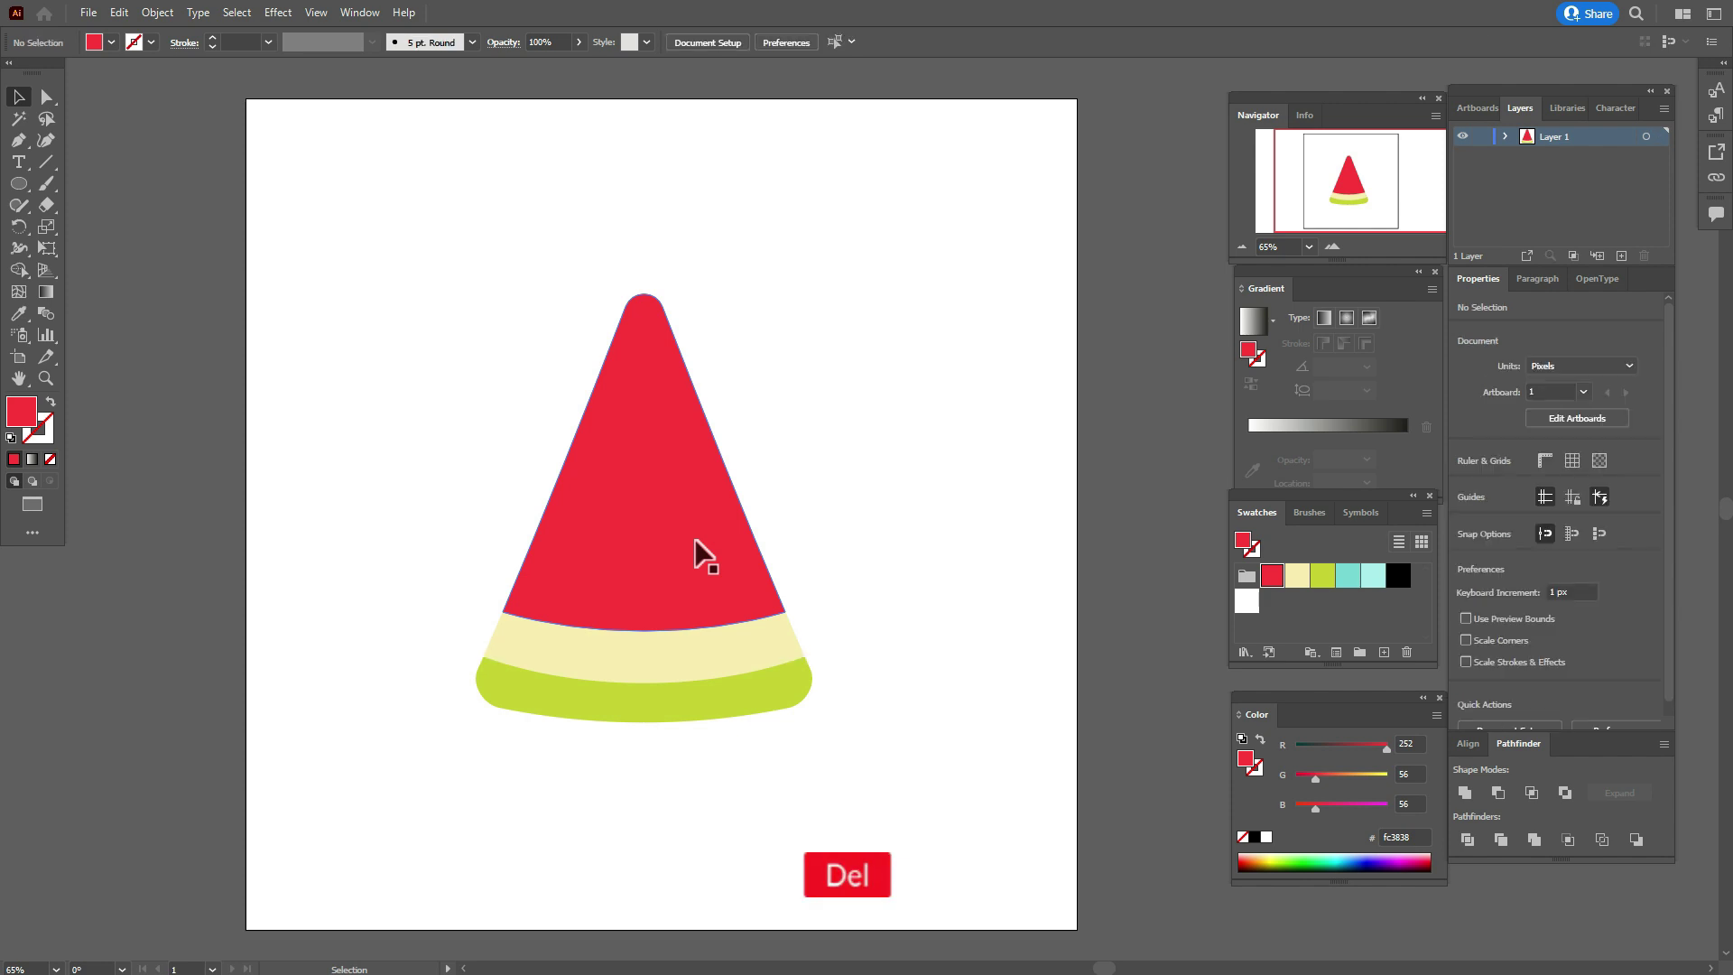
{"action": "left_click_drag", "start_coordinate": [371, 219], "coordinate": [838, 827]}
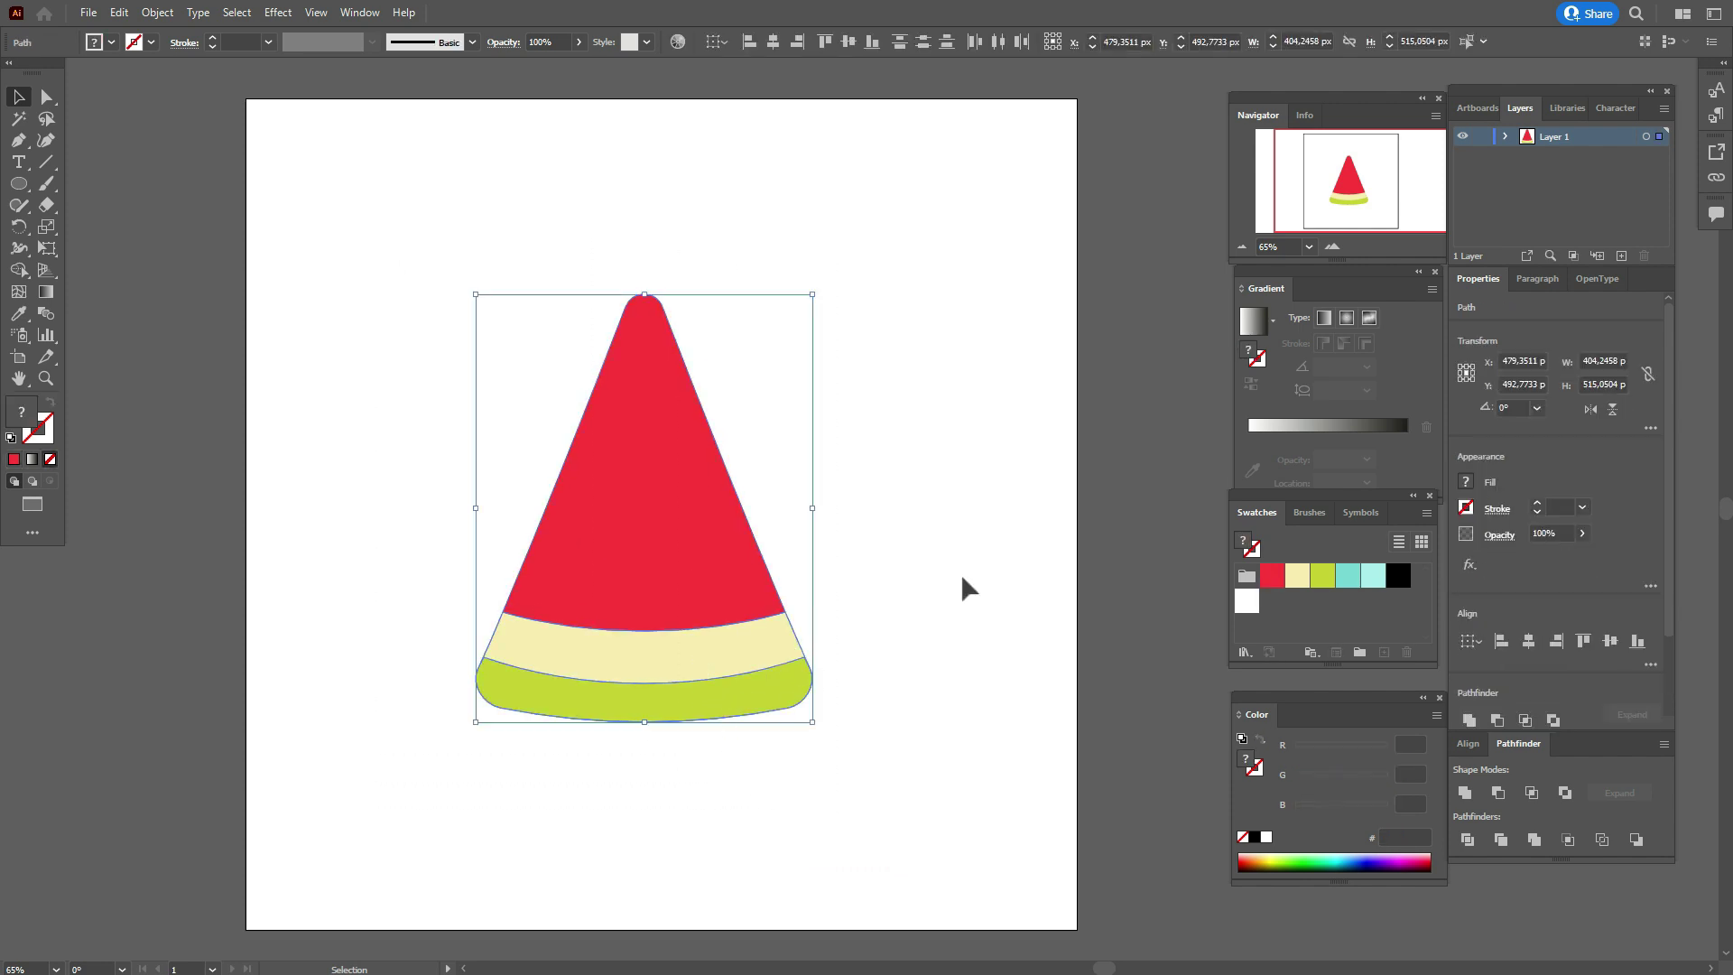
{"action": "left_click", "coordinate": [934, 581]}
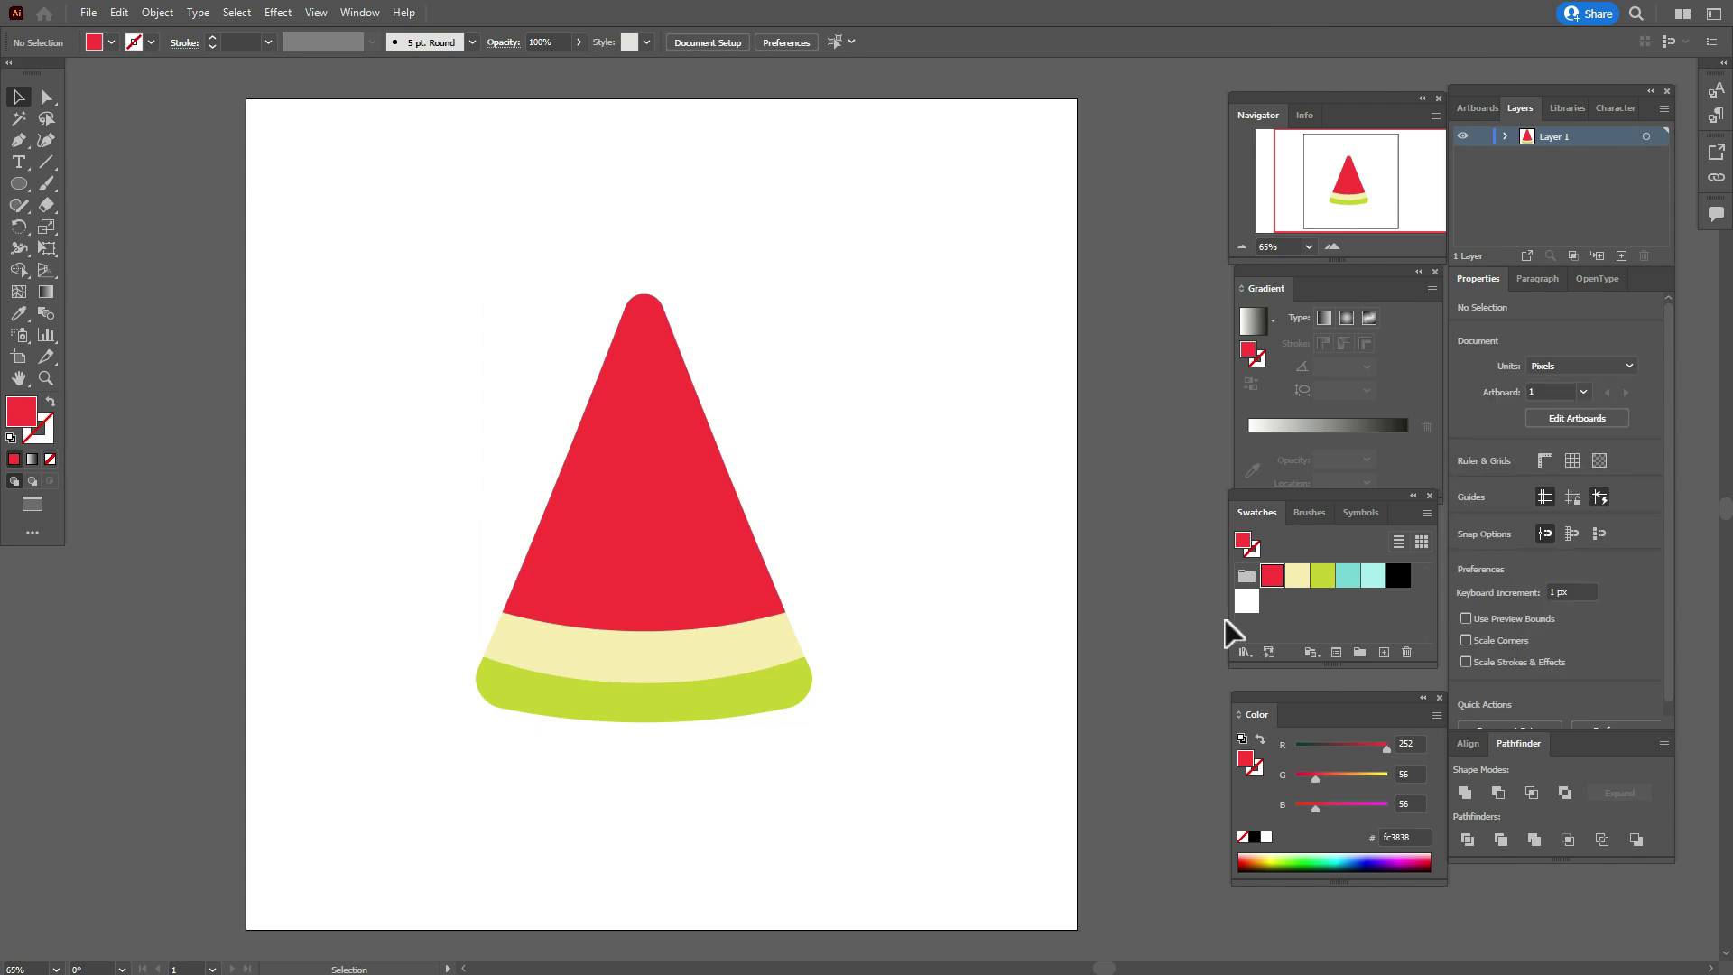
Draw a small black seed oval about 41 × 64 px and nudge its top anchor up.
{"action": "left_click", "coordinate": [1398, 574]}
{"action": "left_click", "coordinate": [18, 184]}
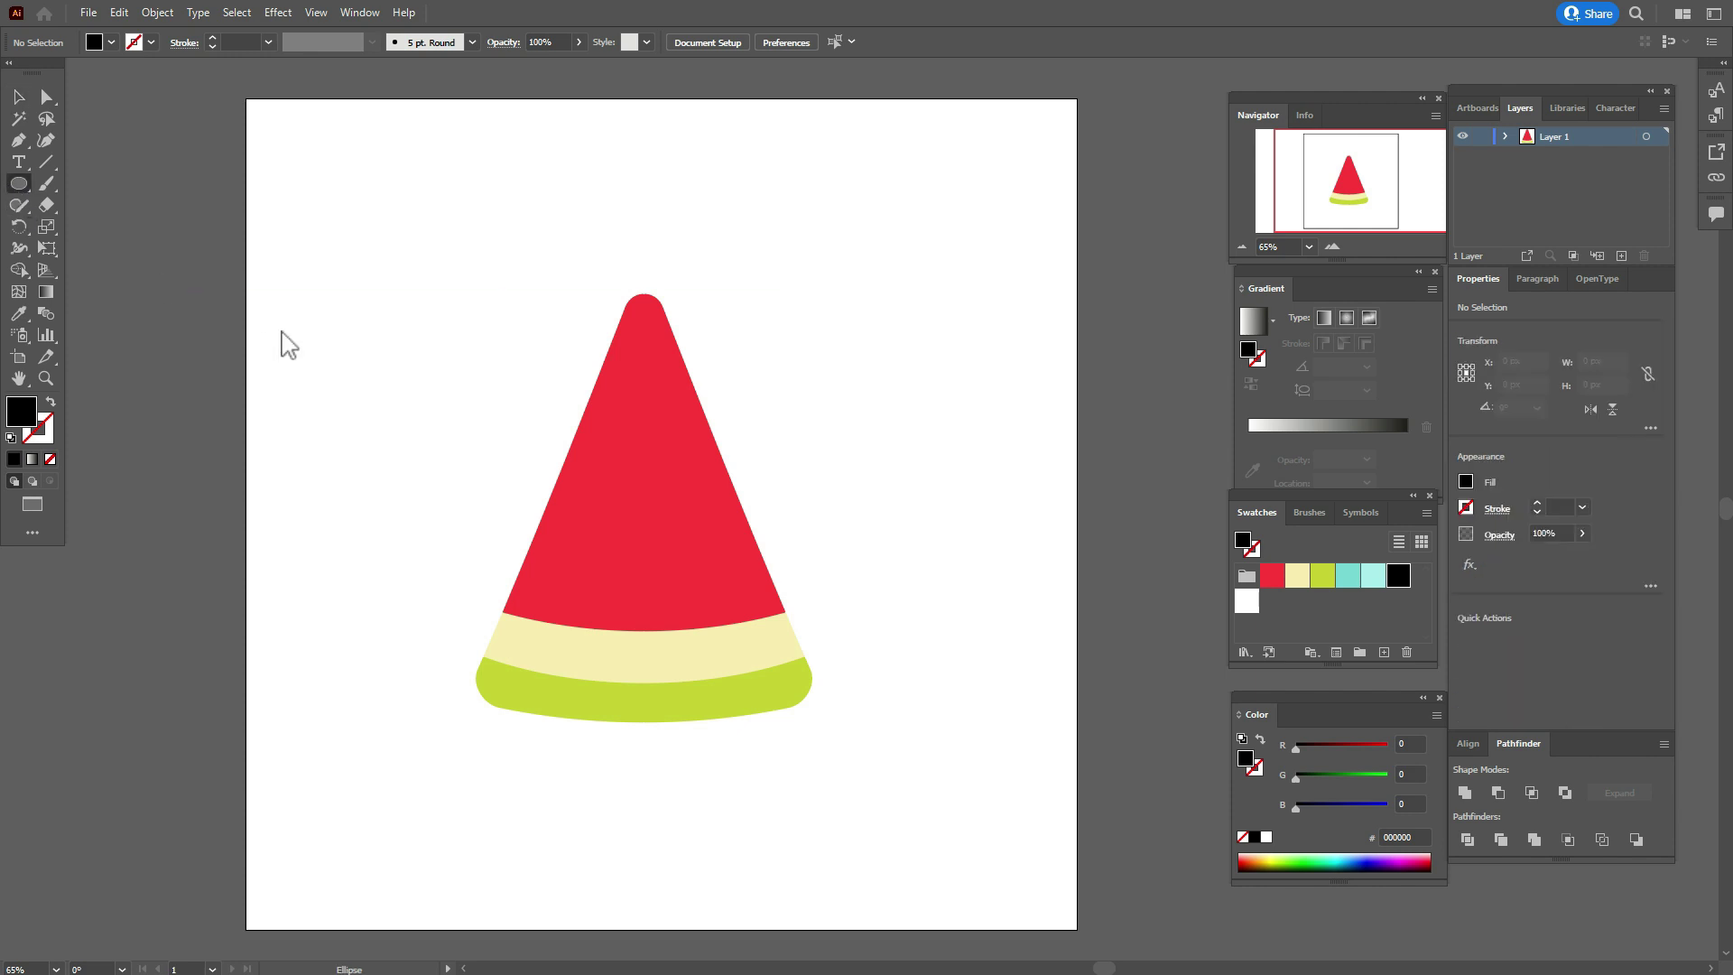
{"action": "left_click_drag", "start_coordinate": [395, 351], "coordinate": [430, 400]}
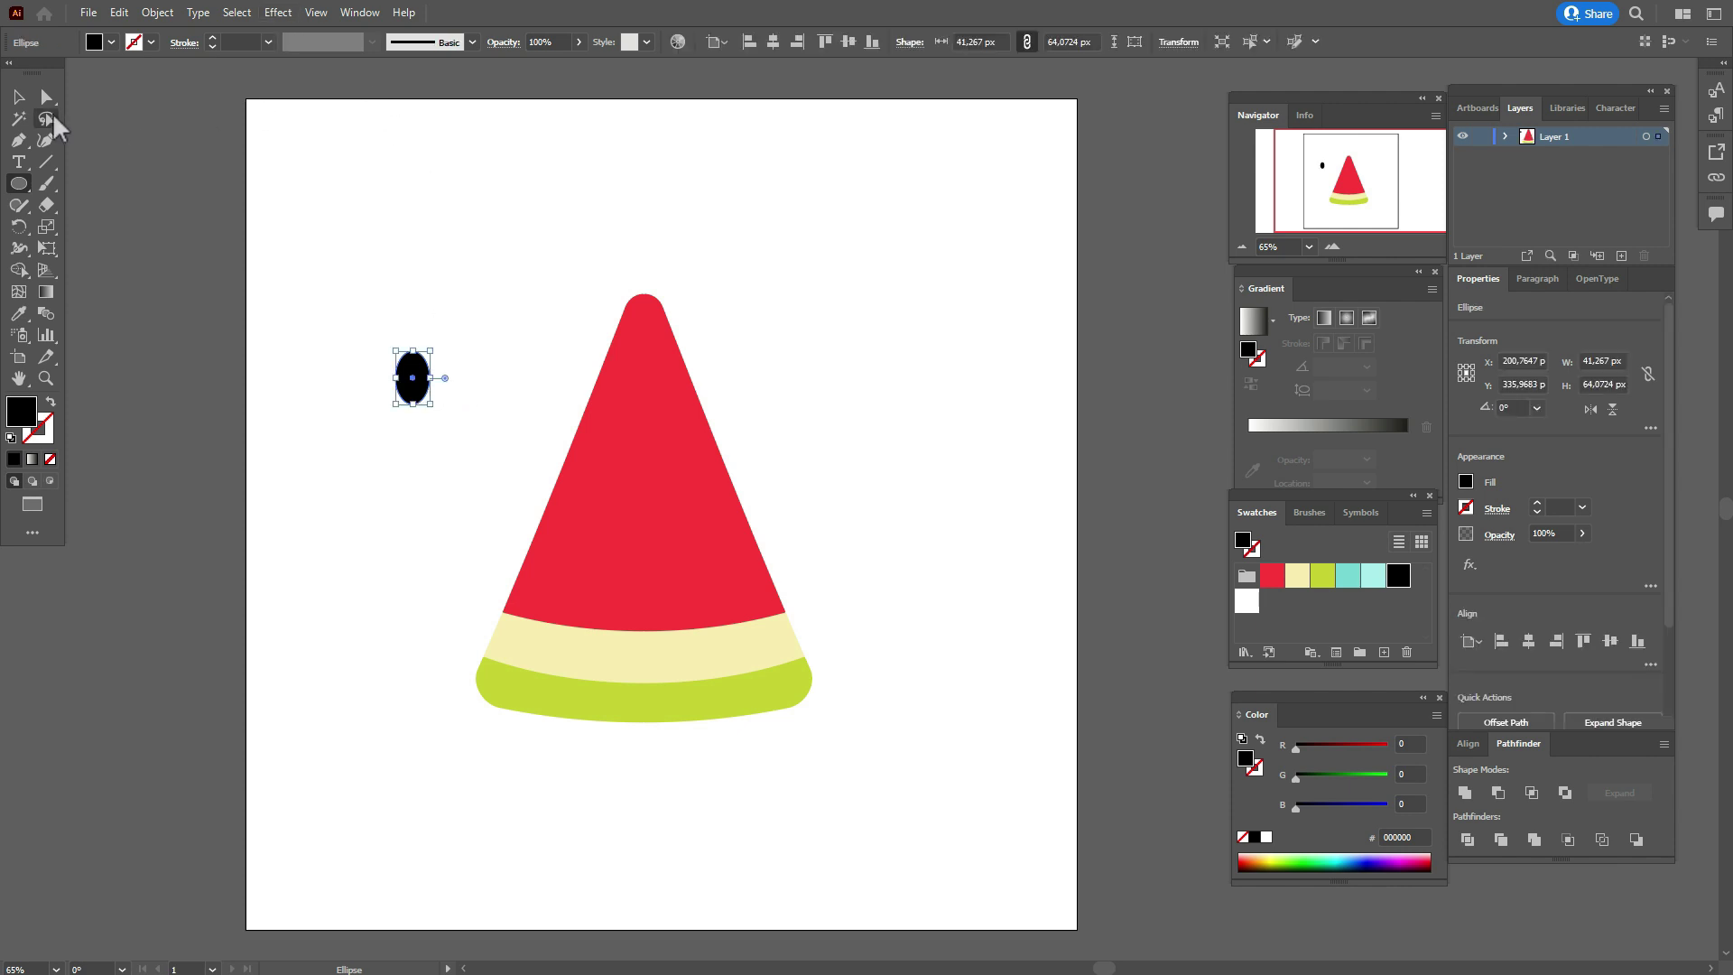
{"action": "left_click", "coordinate": [46, 99]}
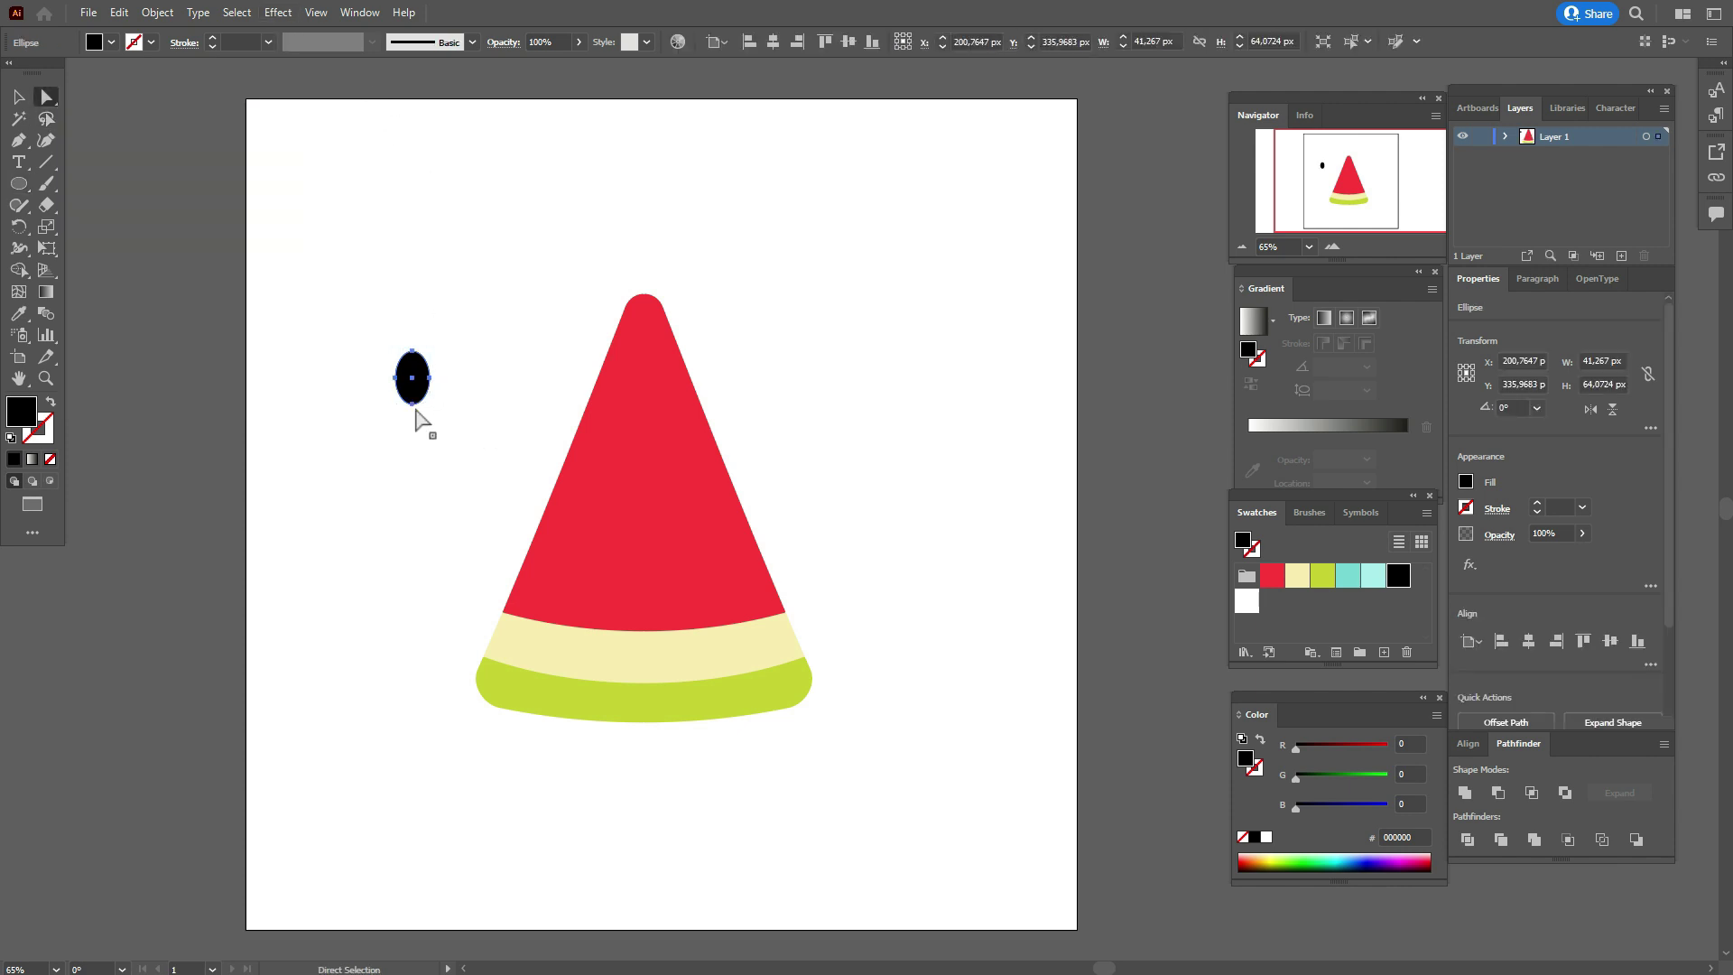
{"action": "left_click_drag", "start_coordinate": [412, 405], "coordinate": [412, 404]}
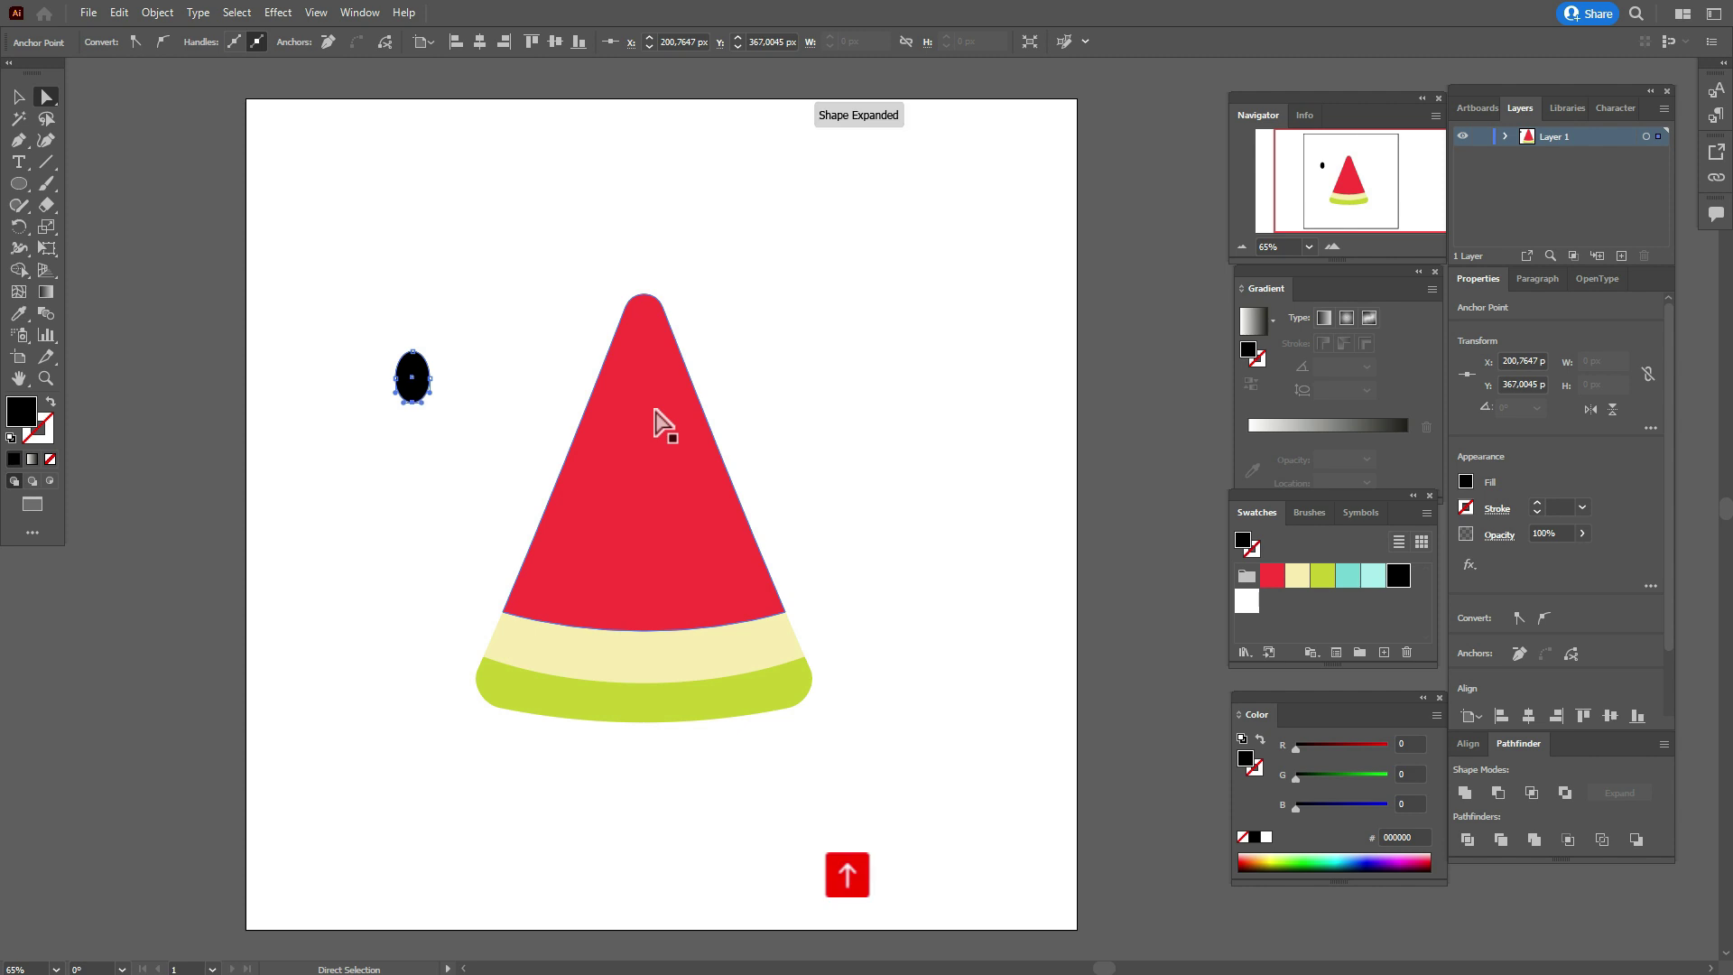
{"action": "key", "text": "Up"}
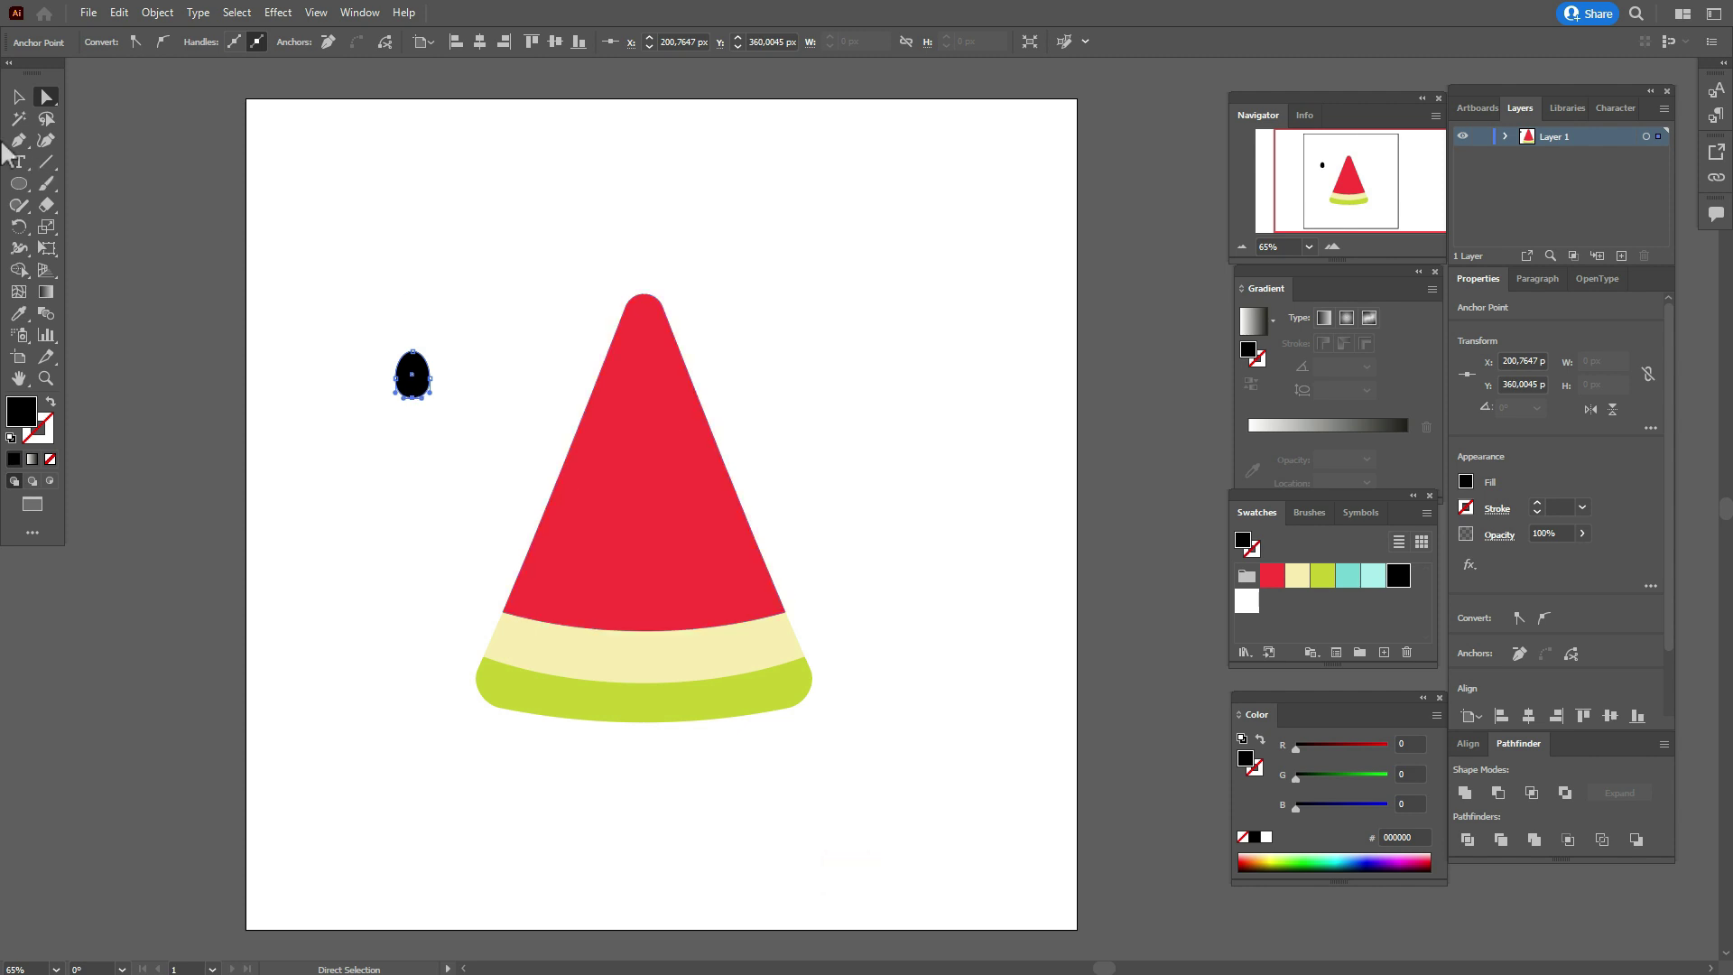
{"action": "left_click", "coordinate": [19, 98]}
Free Distort the seed's top corners inward and expand it into a 35 × 56 px path.
{"action": "left_click", "coordinate": [278, 12]}
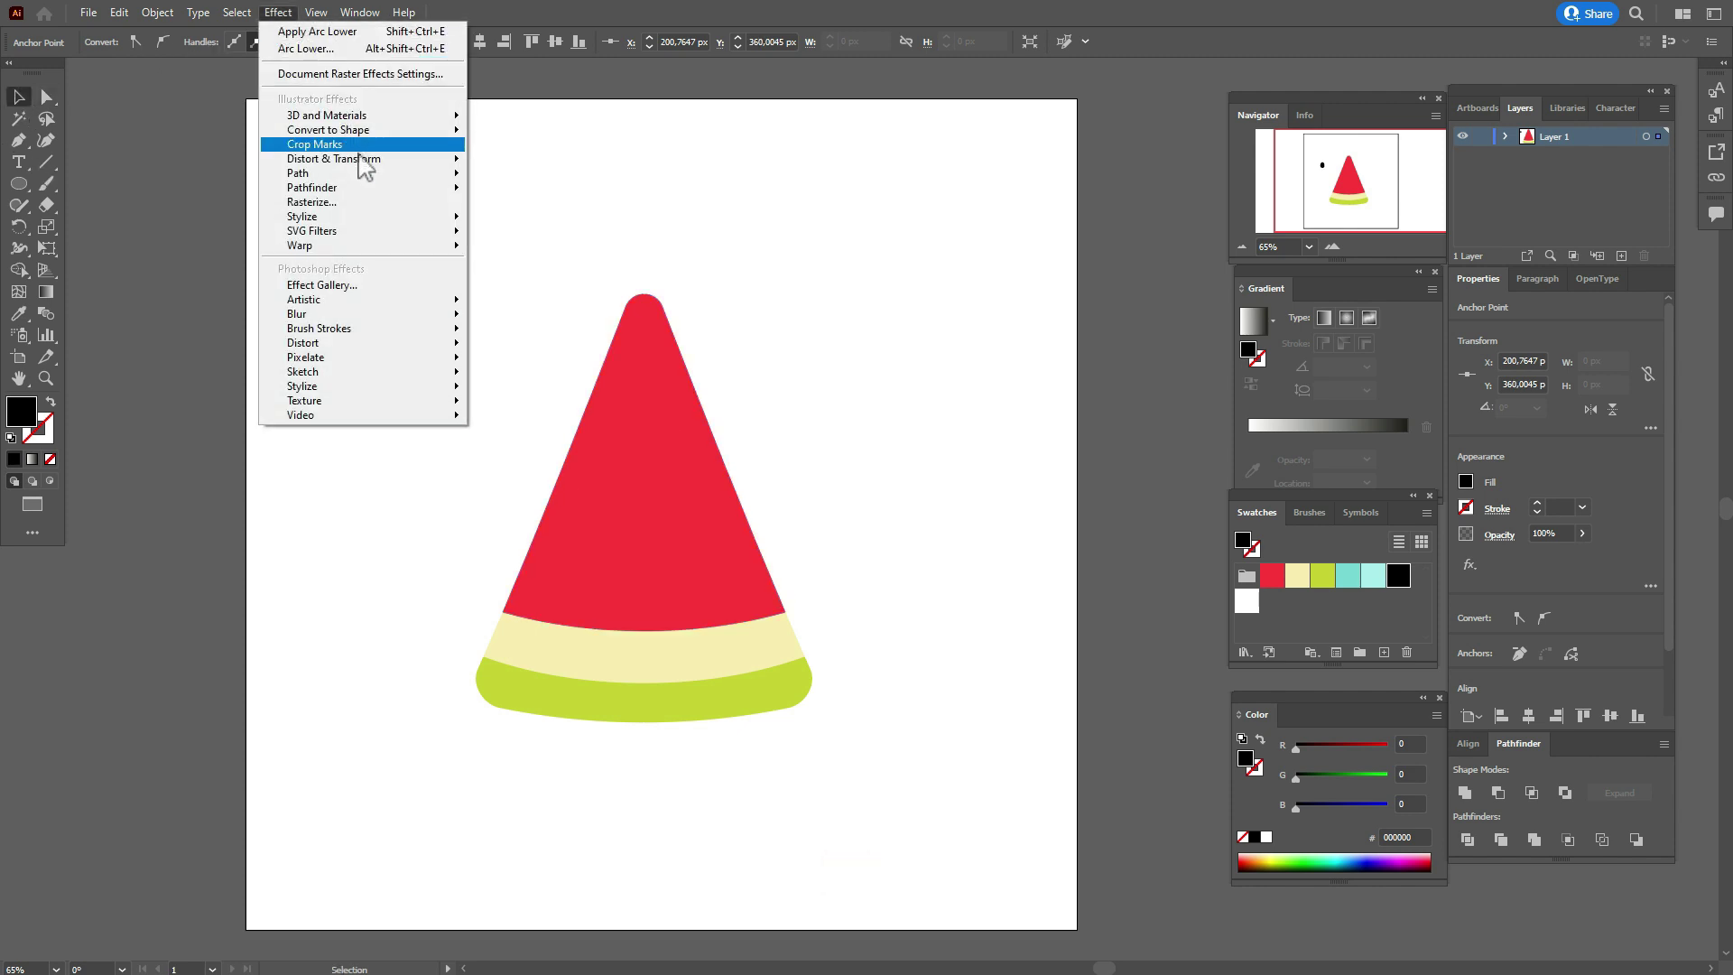
{"action": "mouse_move", "coordinate": [363, 152]}
{"action": "left_click", "coordinate": [536, 165]}
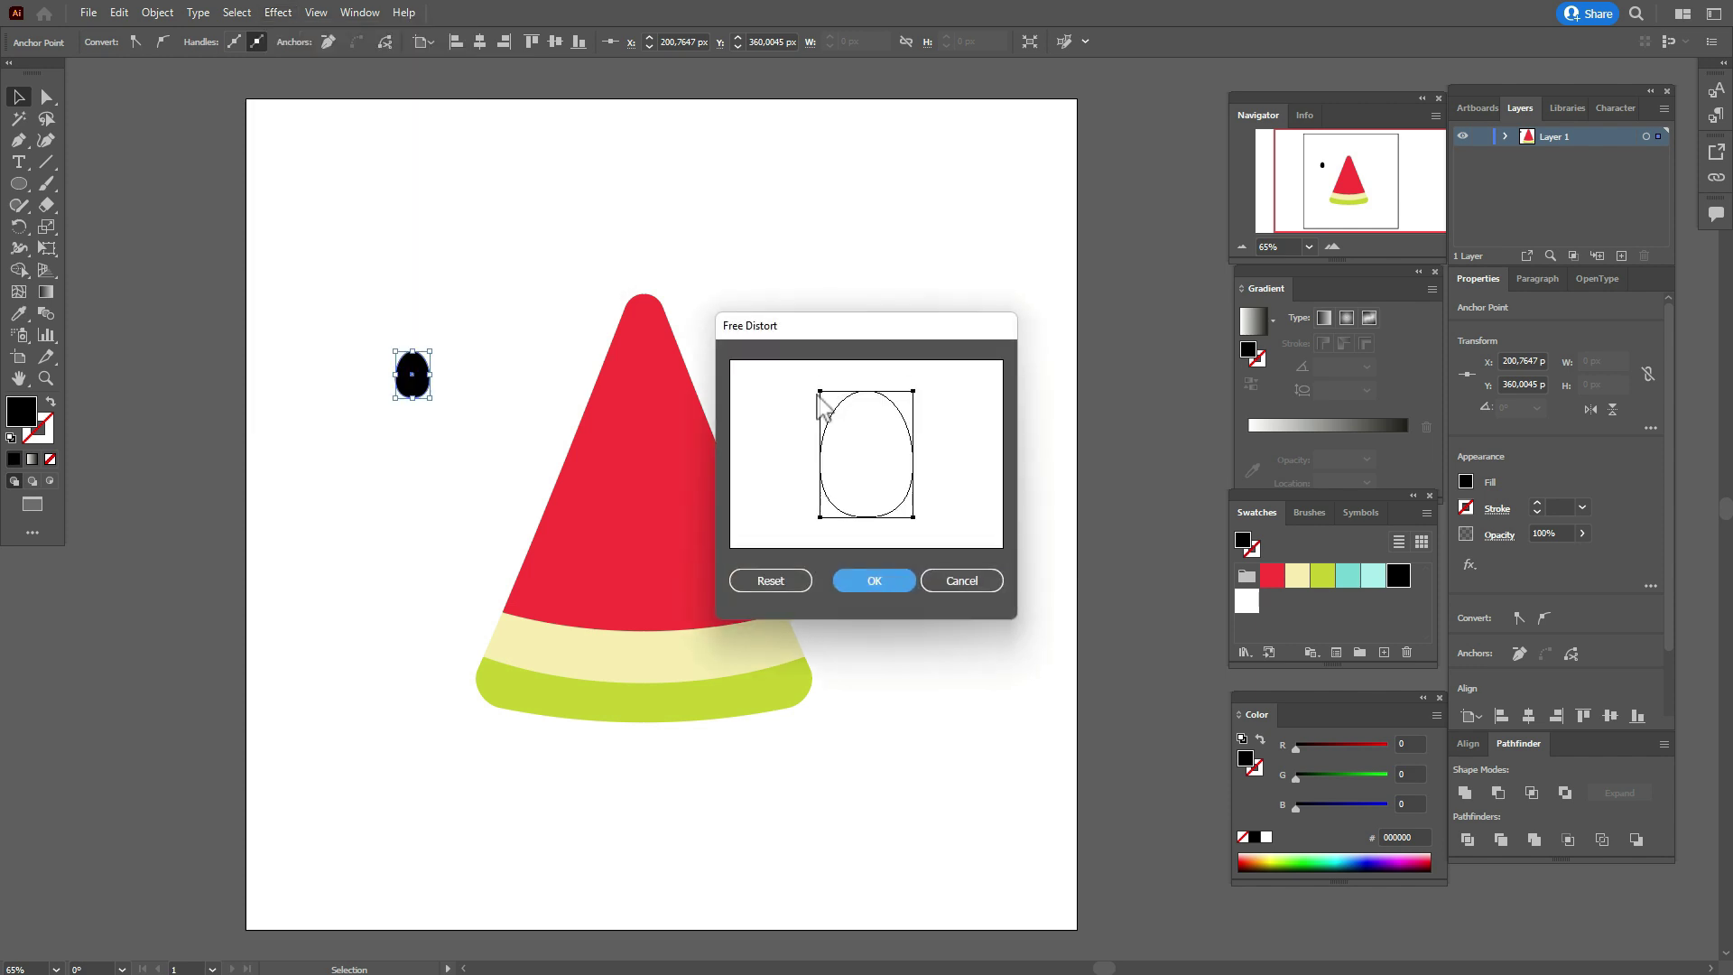
{"action": "left_click_drag", "start_coordinate": [821, 393], "coordinate": [894, 393]}
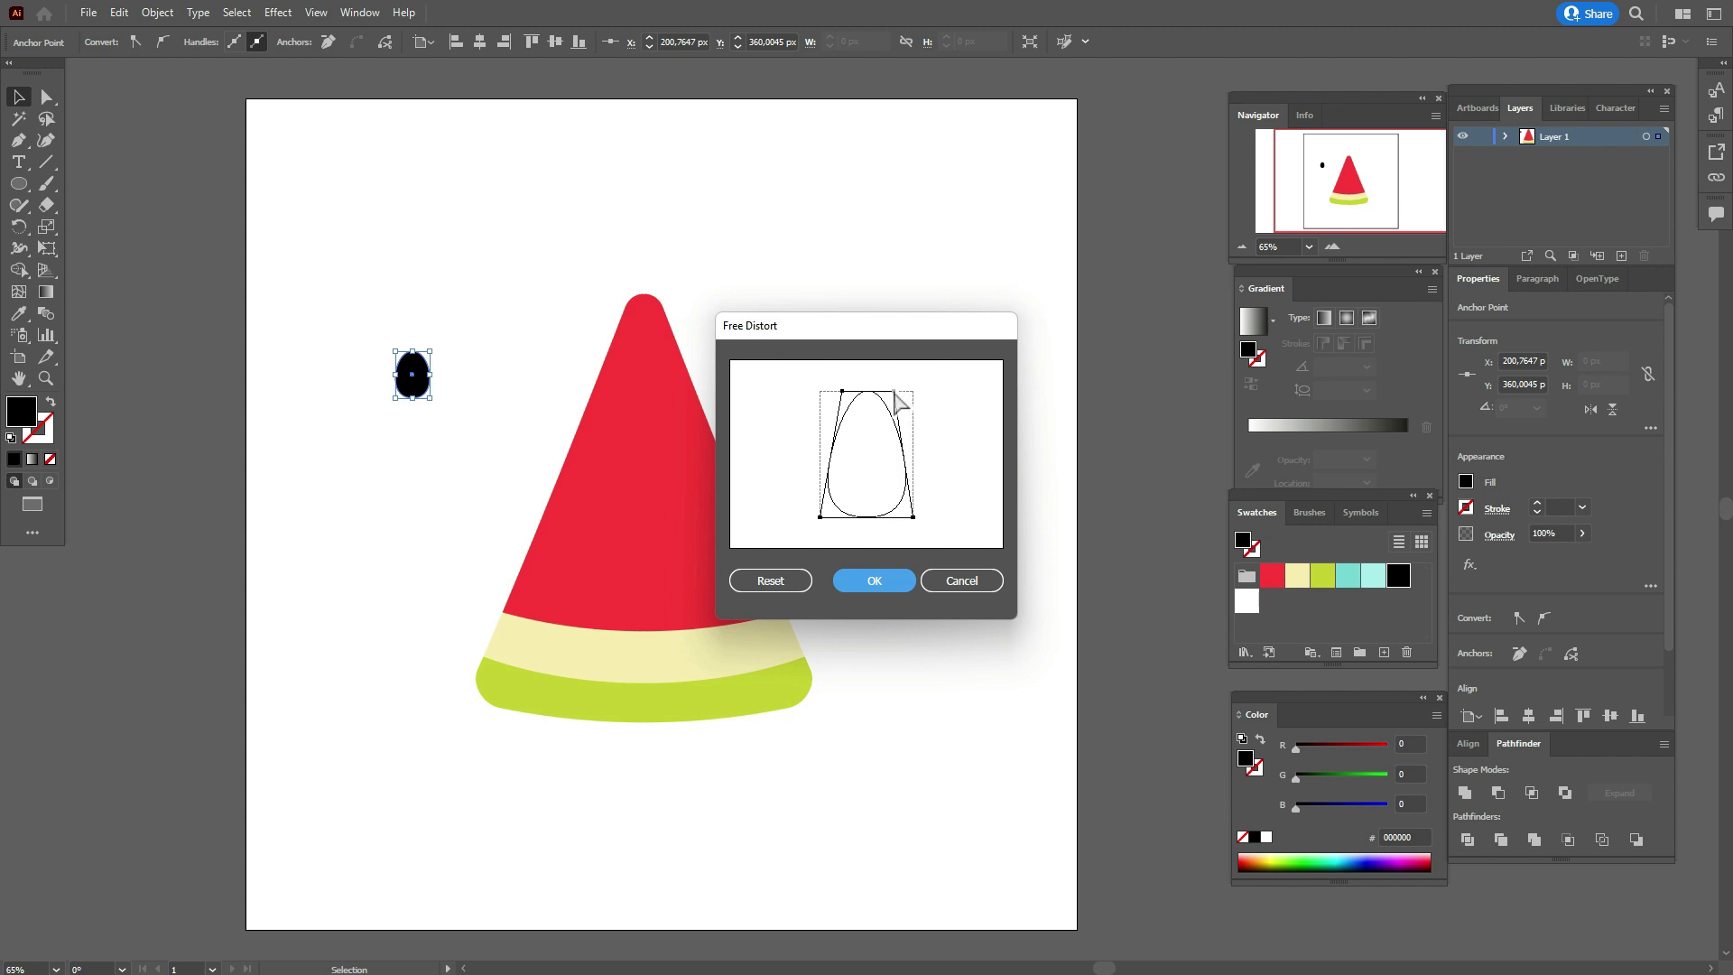
{"action": "left_click", "coordinate": [880, 581]}
{"action": "left_click", "coordinate": [170, 11]}
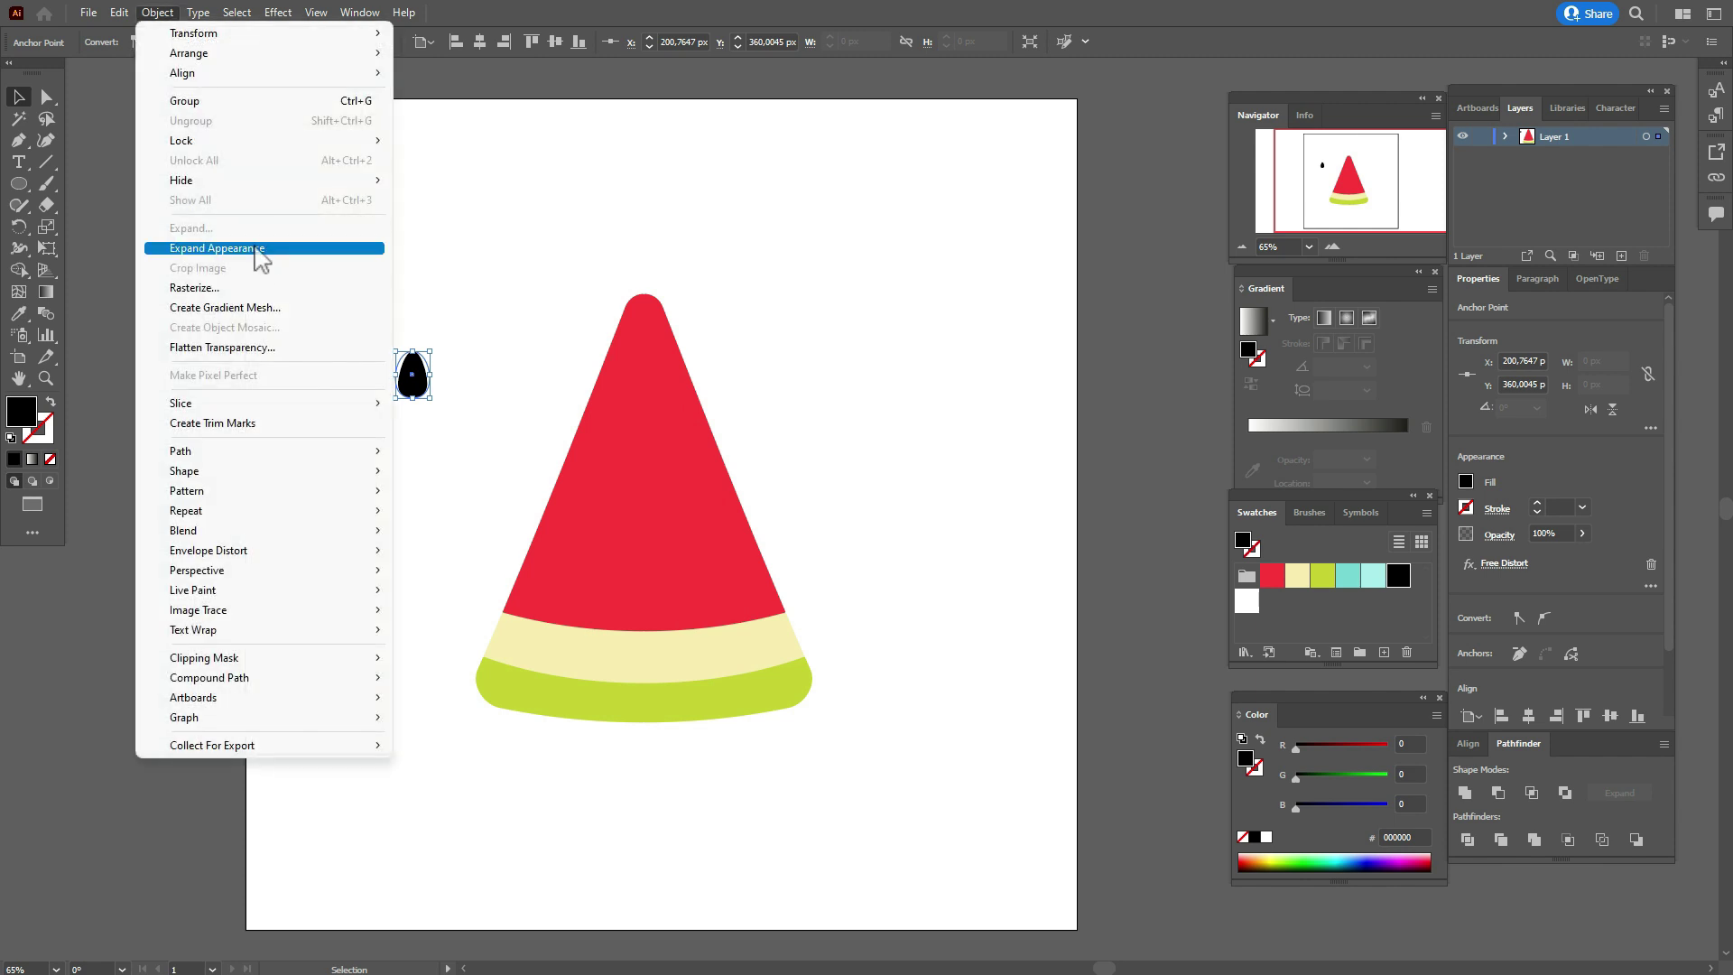
{"action": "left_click", "coordinate": [262, 245]}
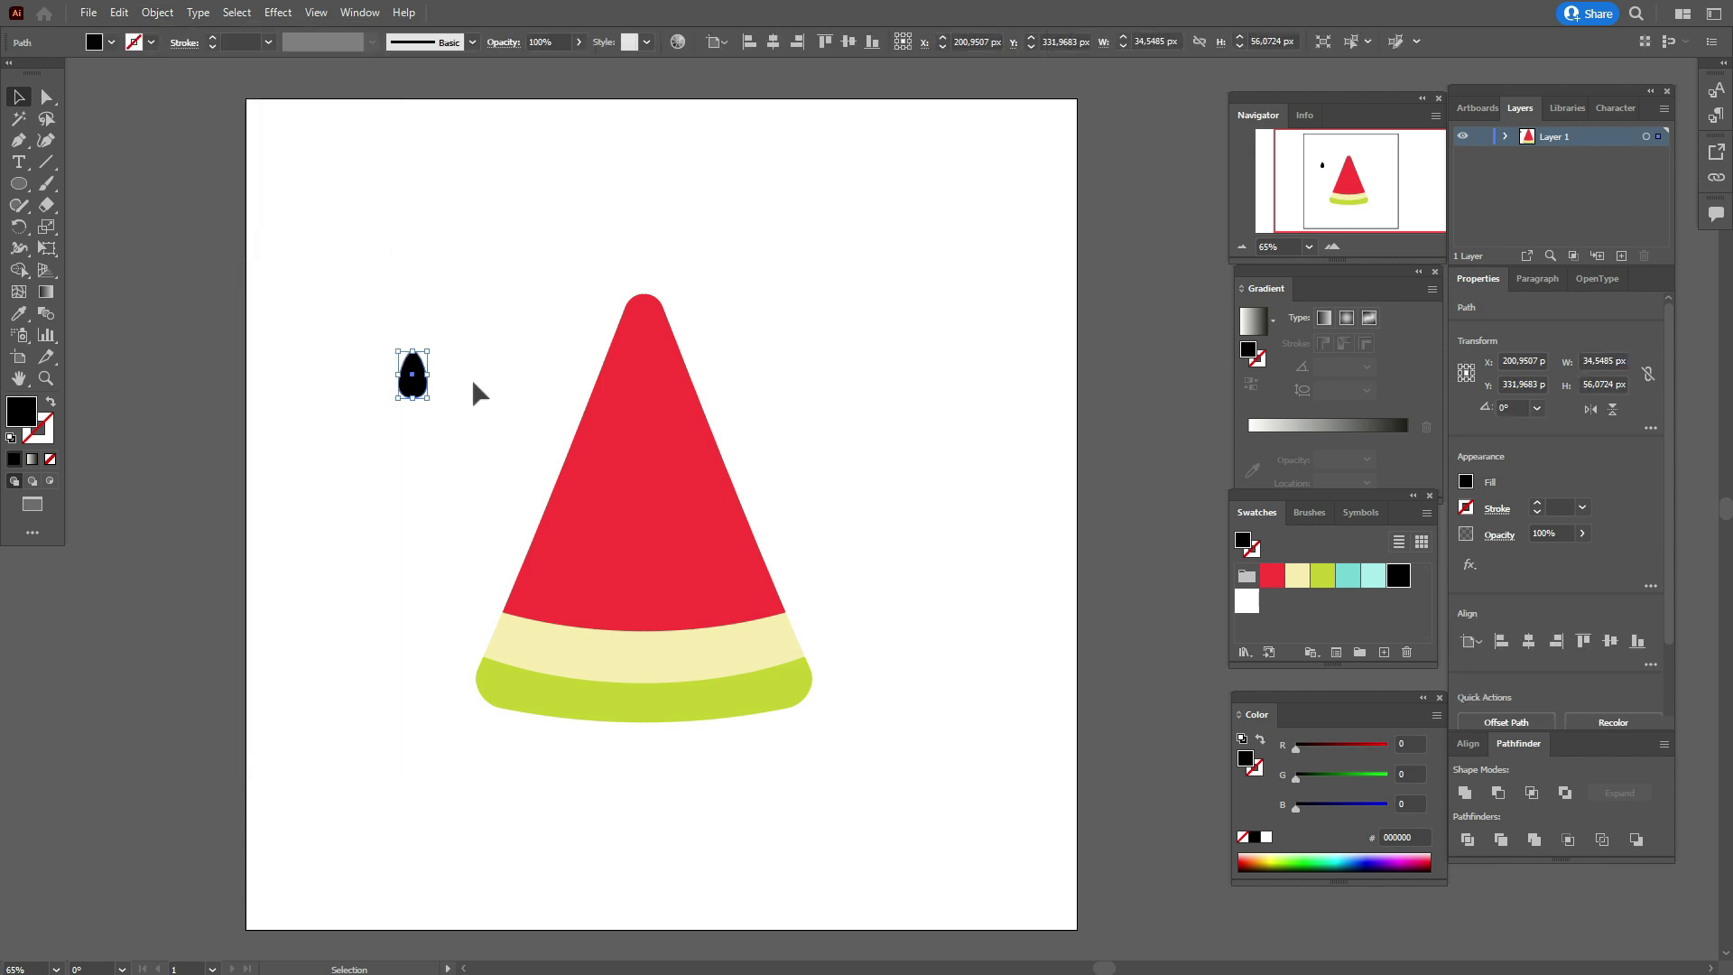
Move the seed onto the red flesh and Alt-drag copies until six seeds sit there.
{"action": "left_click", "coordinate": [418, 359], "text": "shift"}
{"action": "left_click_drag", "start_coordinate": [414, 371], "coordinate": [574, 564]}
{"action": "left_click_drag", "start_coordinate": [574, 564], "coordinate": [650, 555]}
{"action": "mouse_move", "coordinate": [650, 555]}
{"action": "left_mouse_down"}
{"action": "mouse_move", "coordinate": [731, 563]}
{"action": "mouse_move", "coordinate": [660, 555]}
{"action": "left_mouse_up"}
{"action": "left_click", "coordinate": [912, 536]}
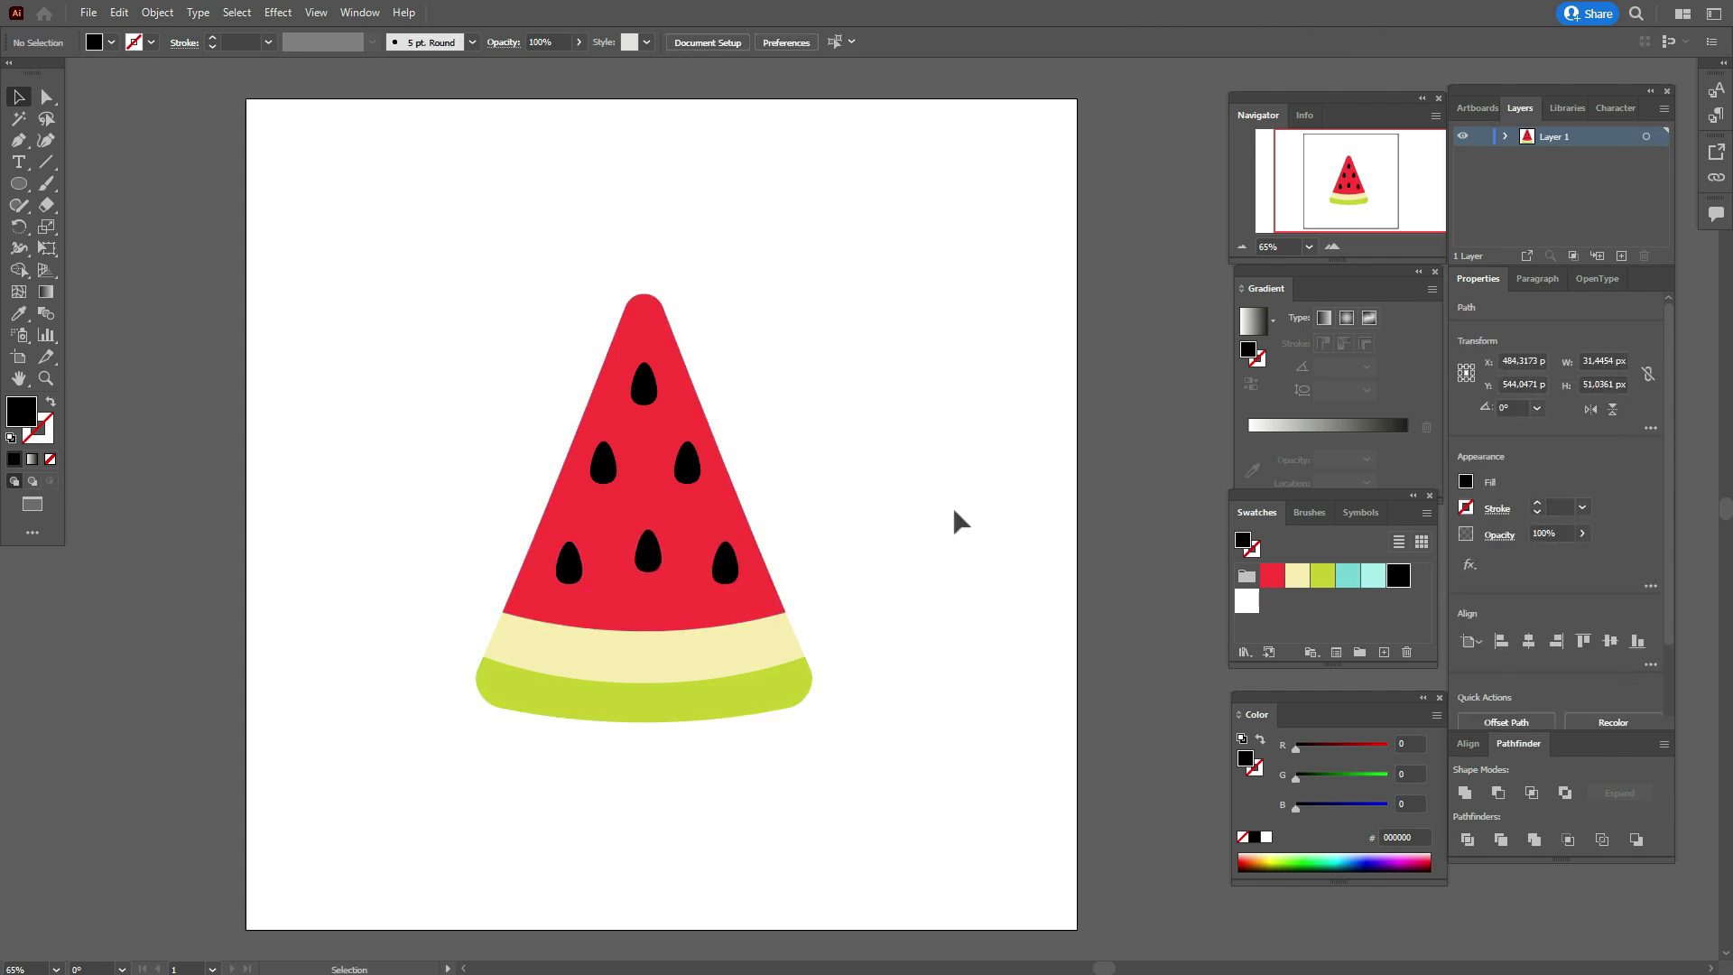
{"action": "left_click", "coordinate": [954, 510]}
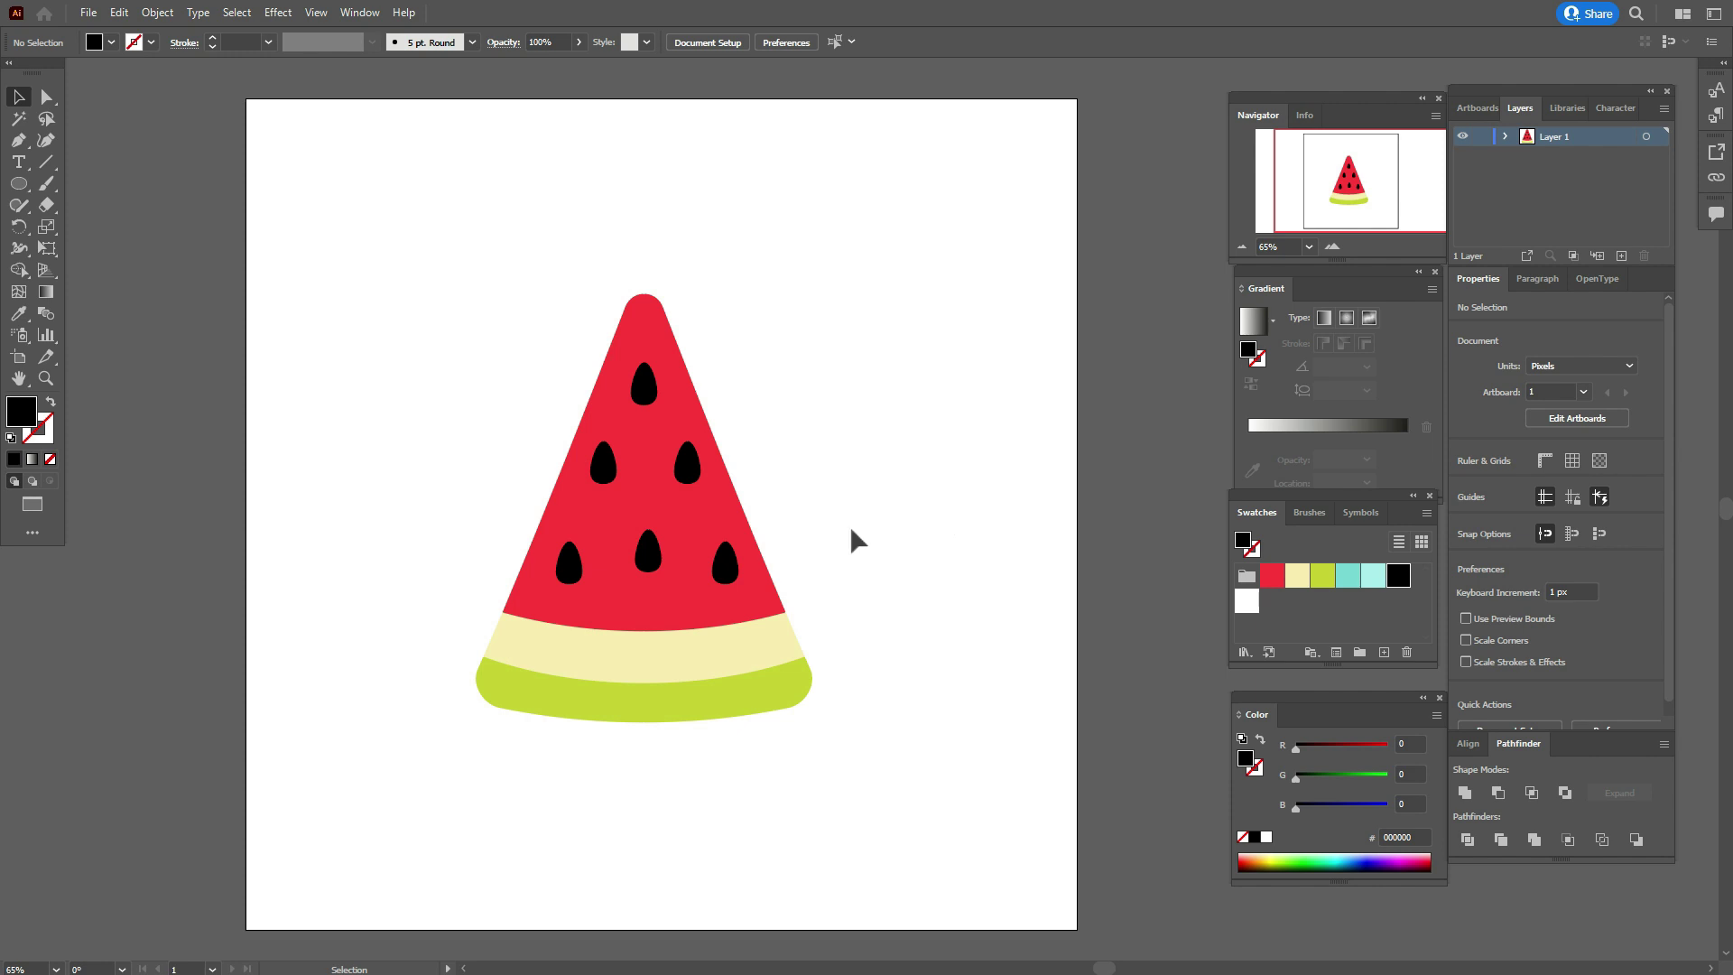
Group the six black seeds and move the group to the artboard's top-left.
{"action": "left_click", "coordinate": [574, 566], "text": "shift"}
{"action": "left_click", "coordinate": [602, 464], "text": "shift"}
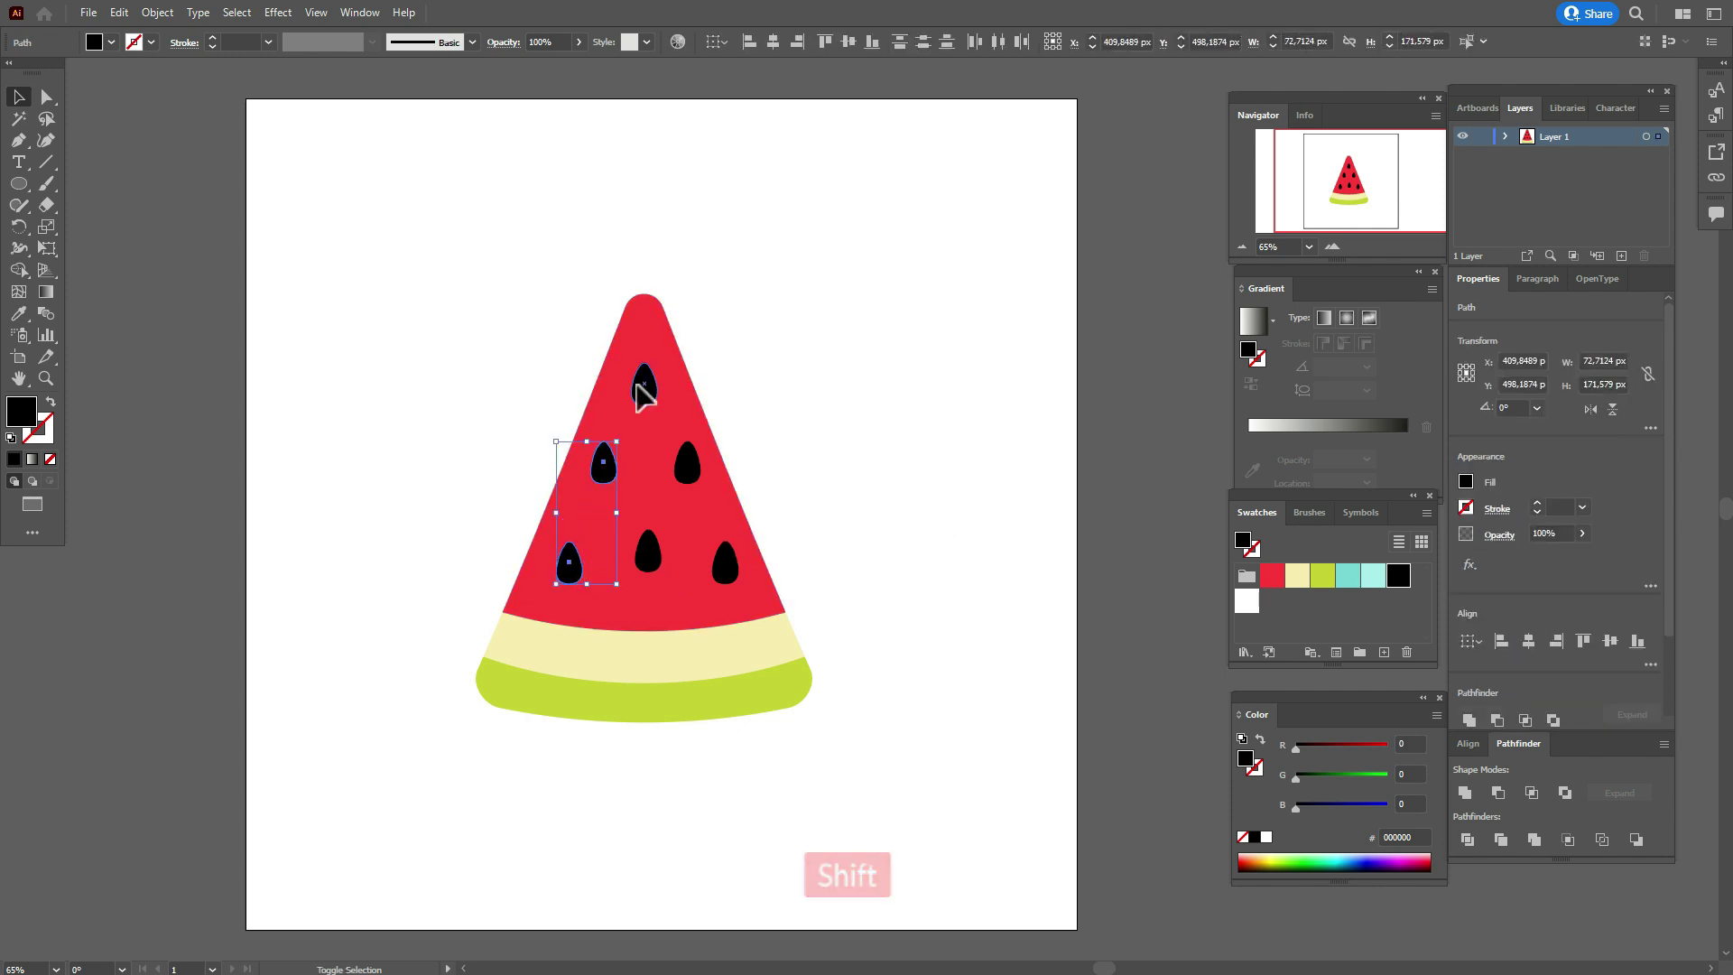
{"action": "left_click", "coordinate": [642, 386], "text": "shift"}
{"action": "left_click", "coordinate": [688, 464], "text": "shift"}
{"action": "left_click", "coordinate": [651, 550], "text": "shift"}
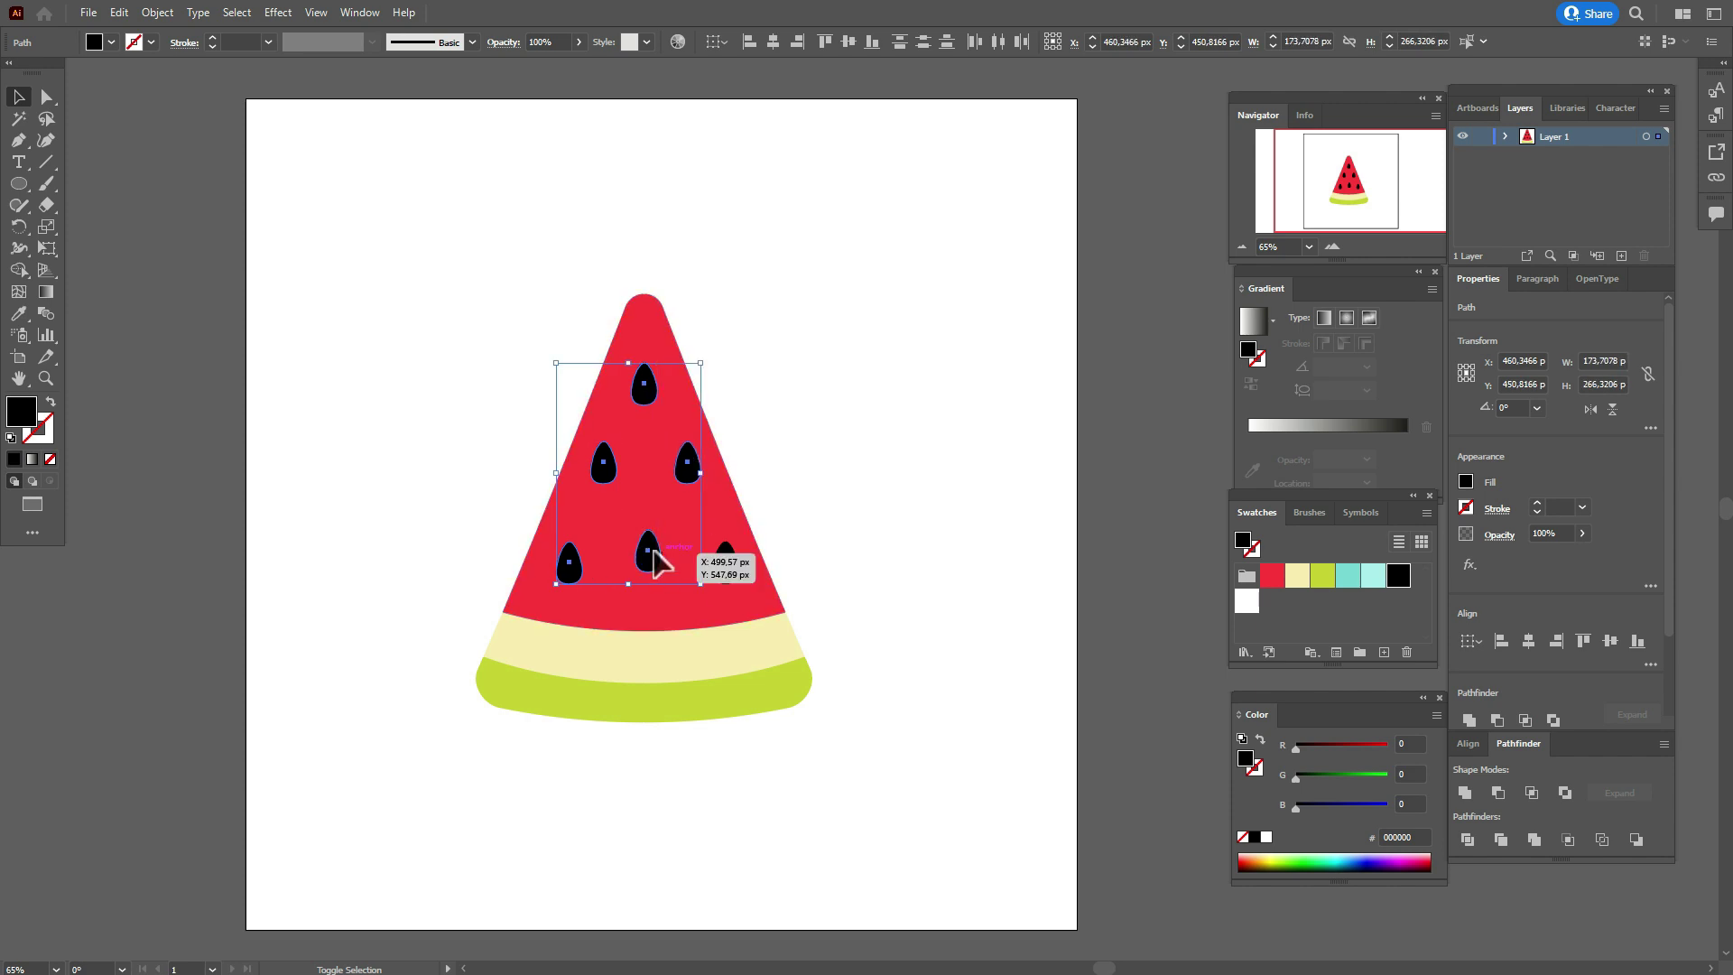
{"action": "left_click", "coordinate": [728, 566], "text": "shift"}
{"action": "right_click", "coordinate": [731, 574]}
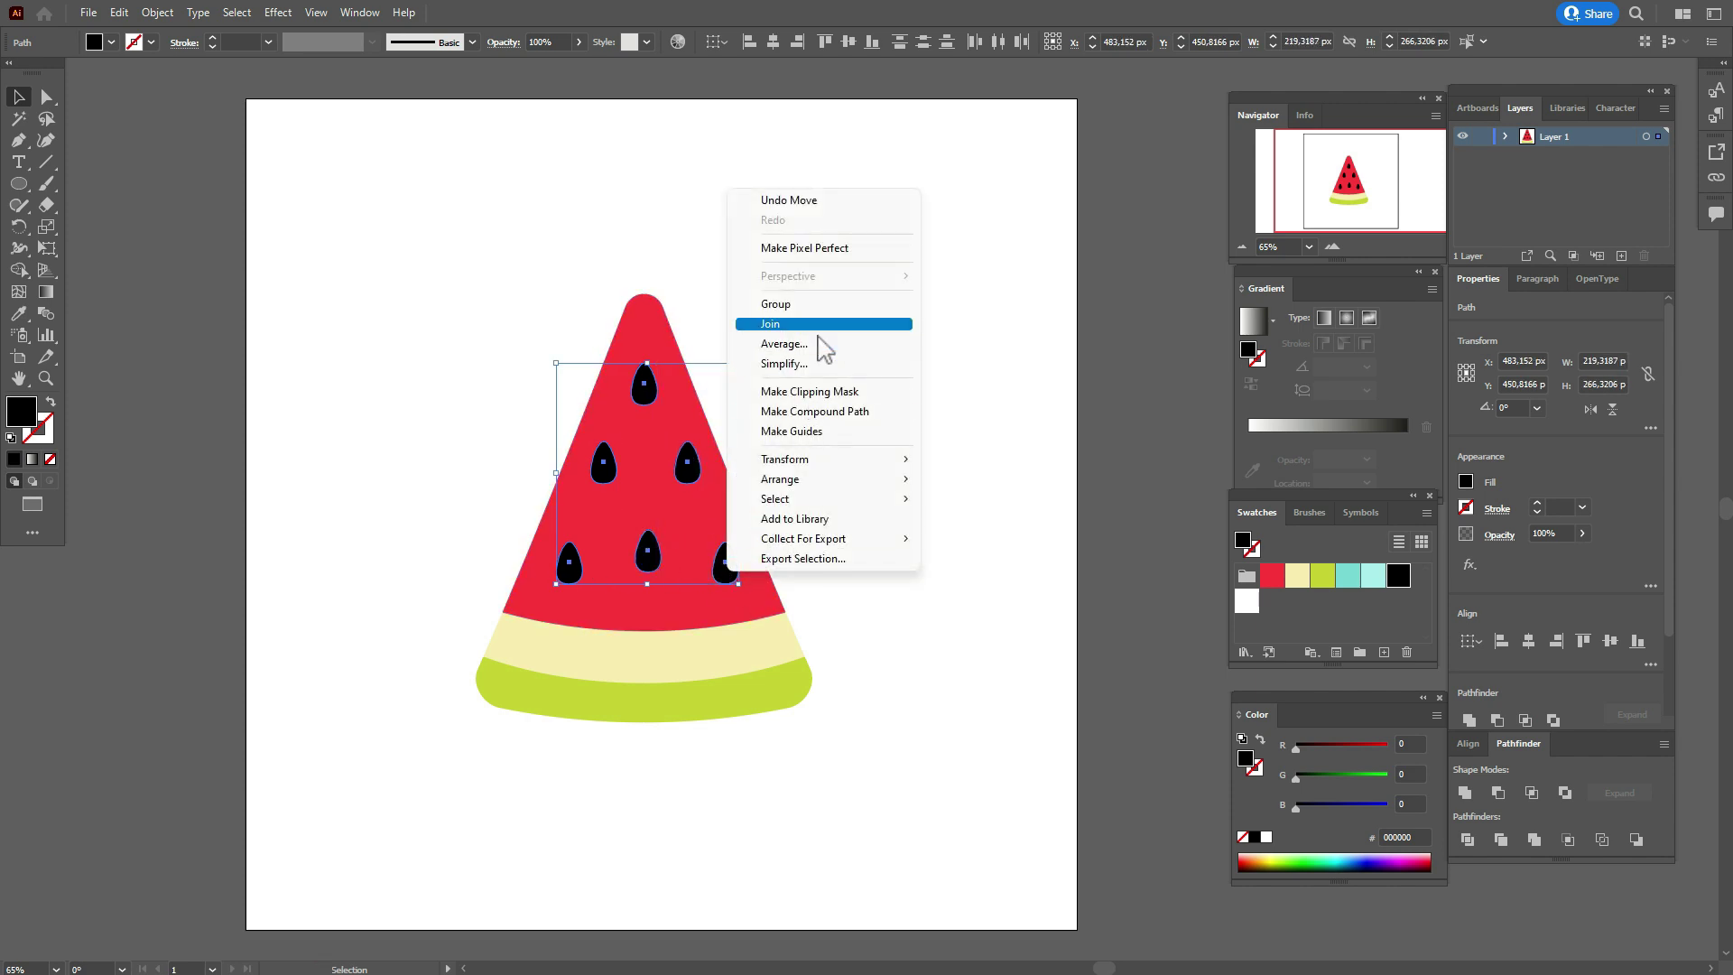
{"action": "left_click", "coordinate": [818, 305]}
{"action": "left_click_drag", "start_coordinate": [727, 578], "coordinate": [449, 330]}
Marquee-select the slice's parts and group them, then pan the artboard left.
{"action": "left_click_drag", "start_coordinate": [504, 233], "coordinate": [853, 776]}
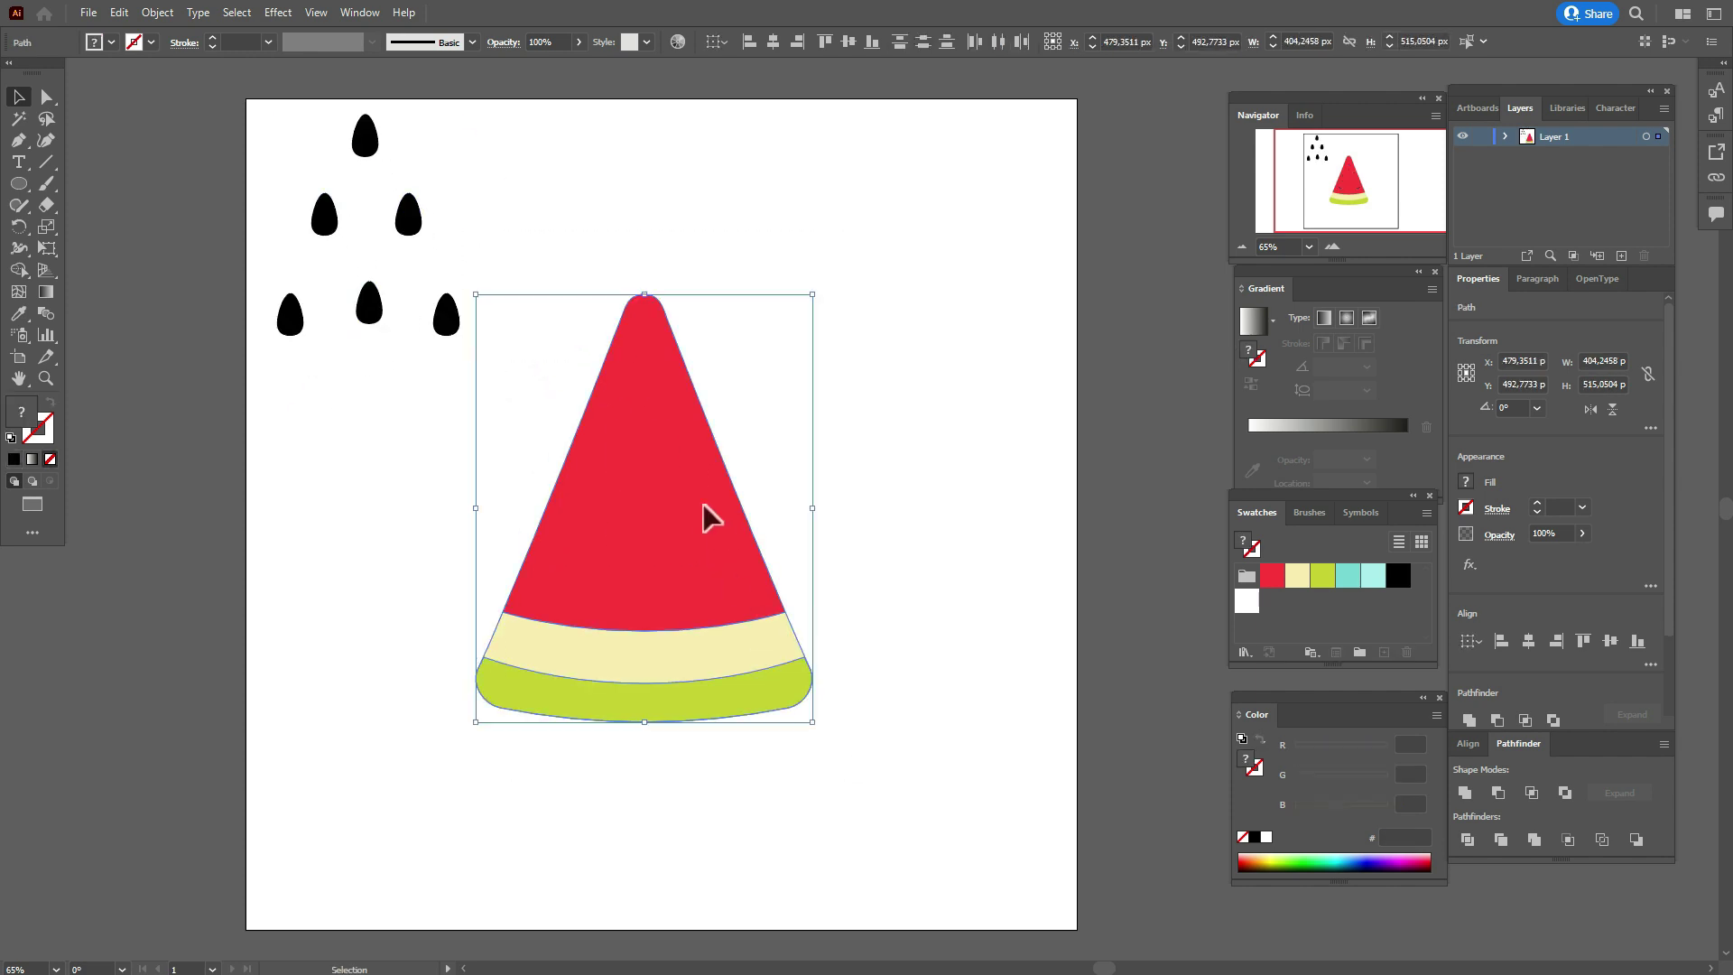
{"action": "right_click", "coordinate": [705, 506]}
{"action": "left_click", "coordinate": [753, 619]}
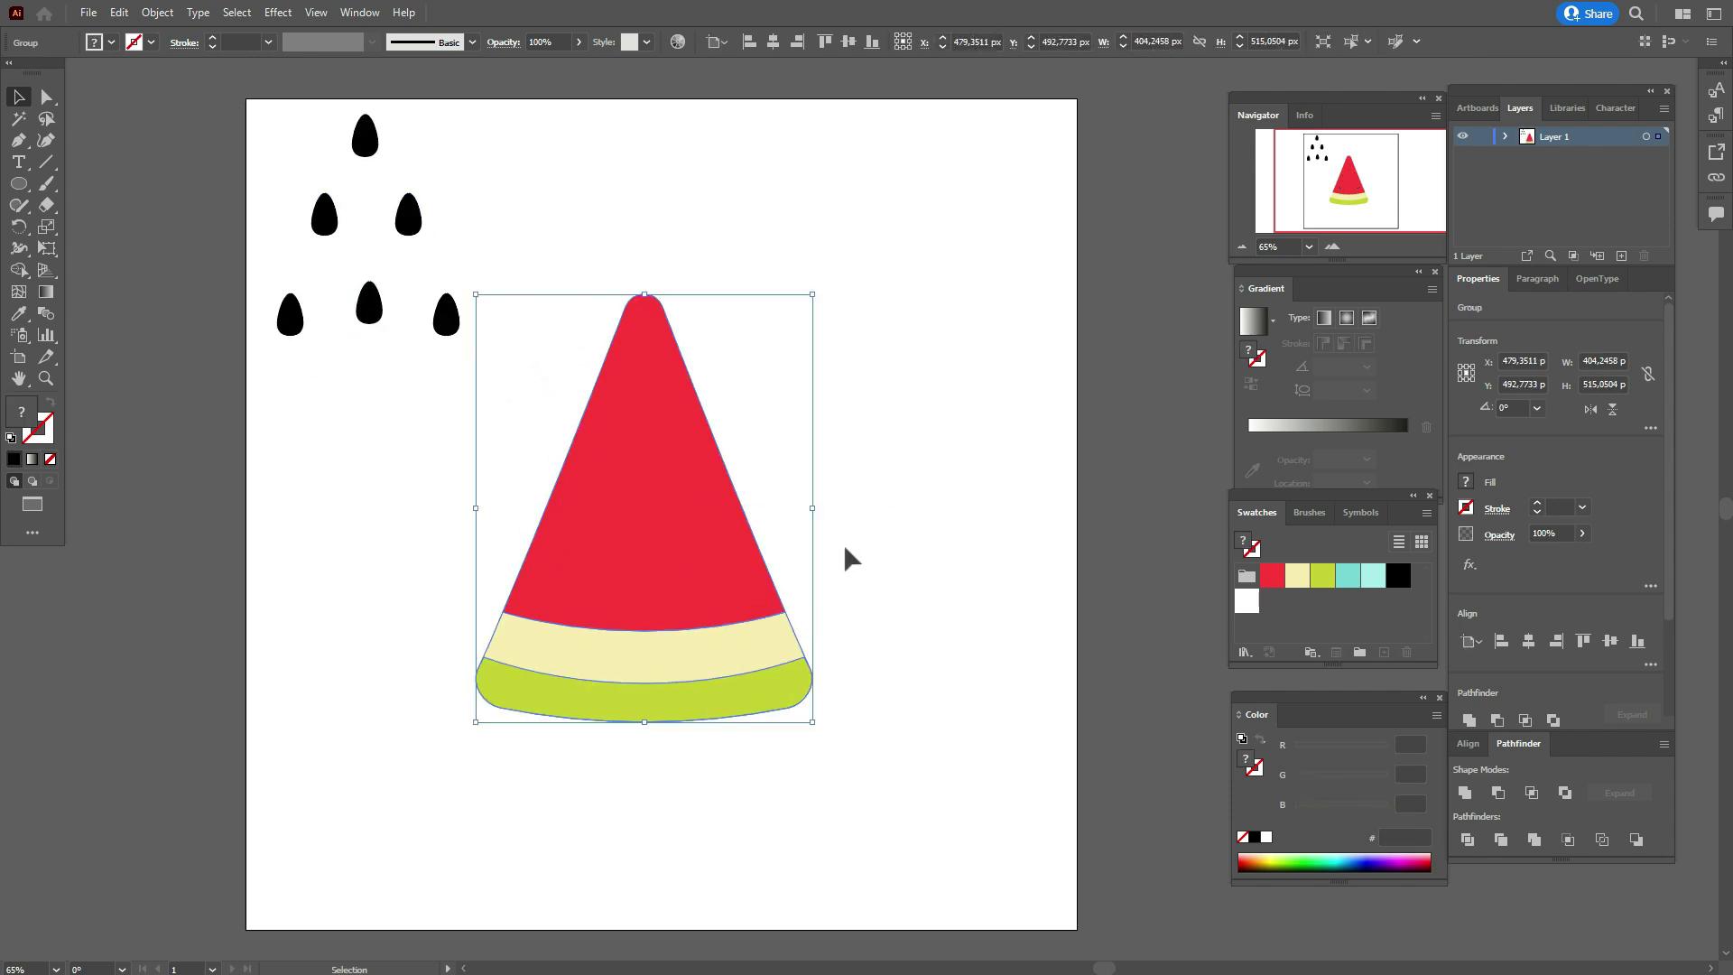
{"action": "left_click", "coordinate": [844, 547]}
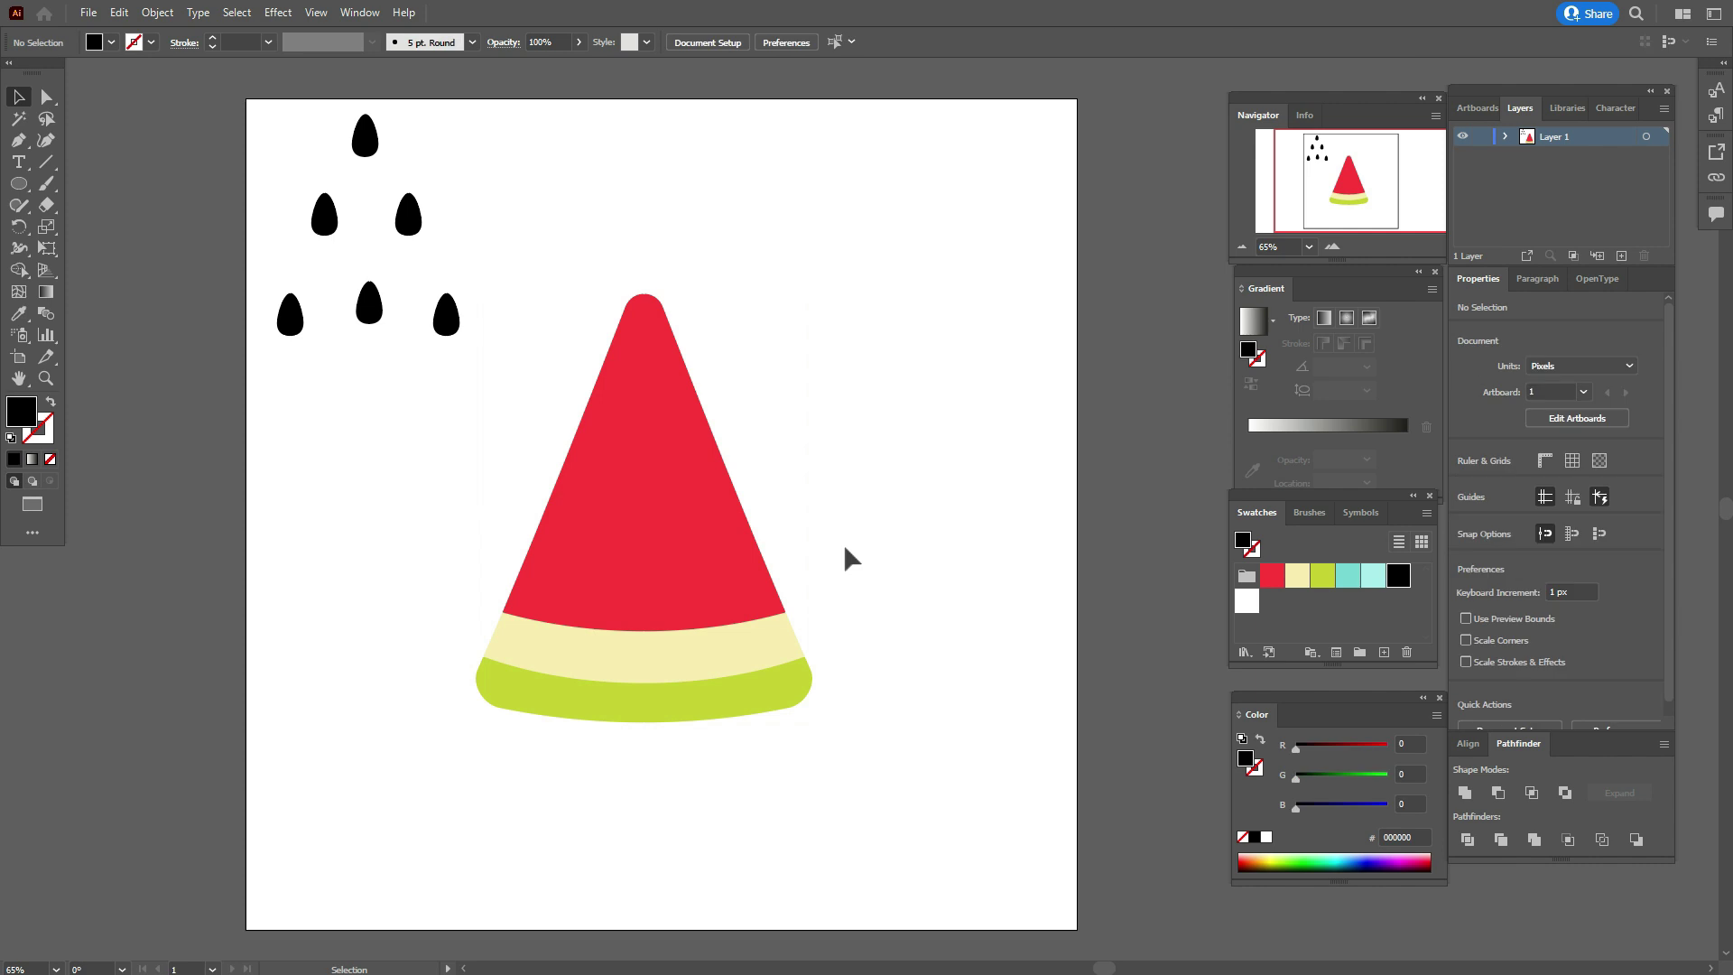
{"action": "left_click", "coordinate": [19, 378]}
{"action": "left_click_drag", "start_coordinate": [791, 436], "coordinate": [627, 425]}
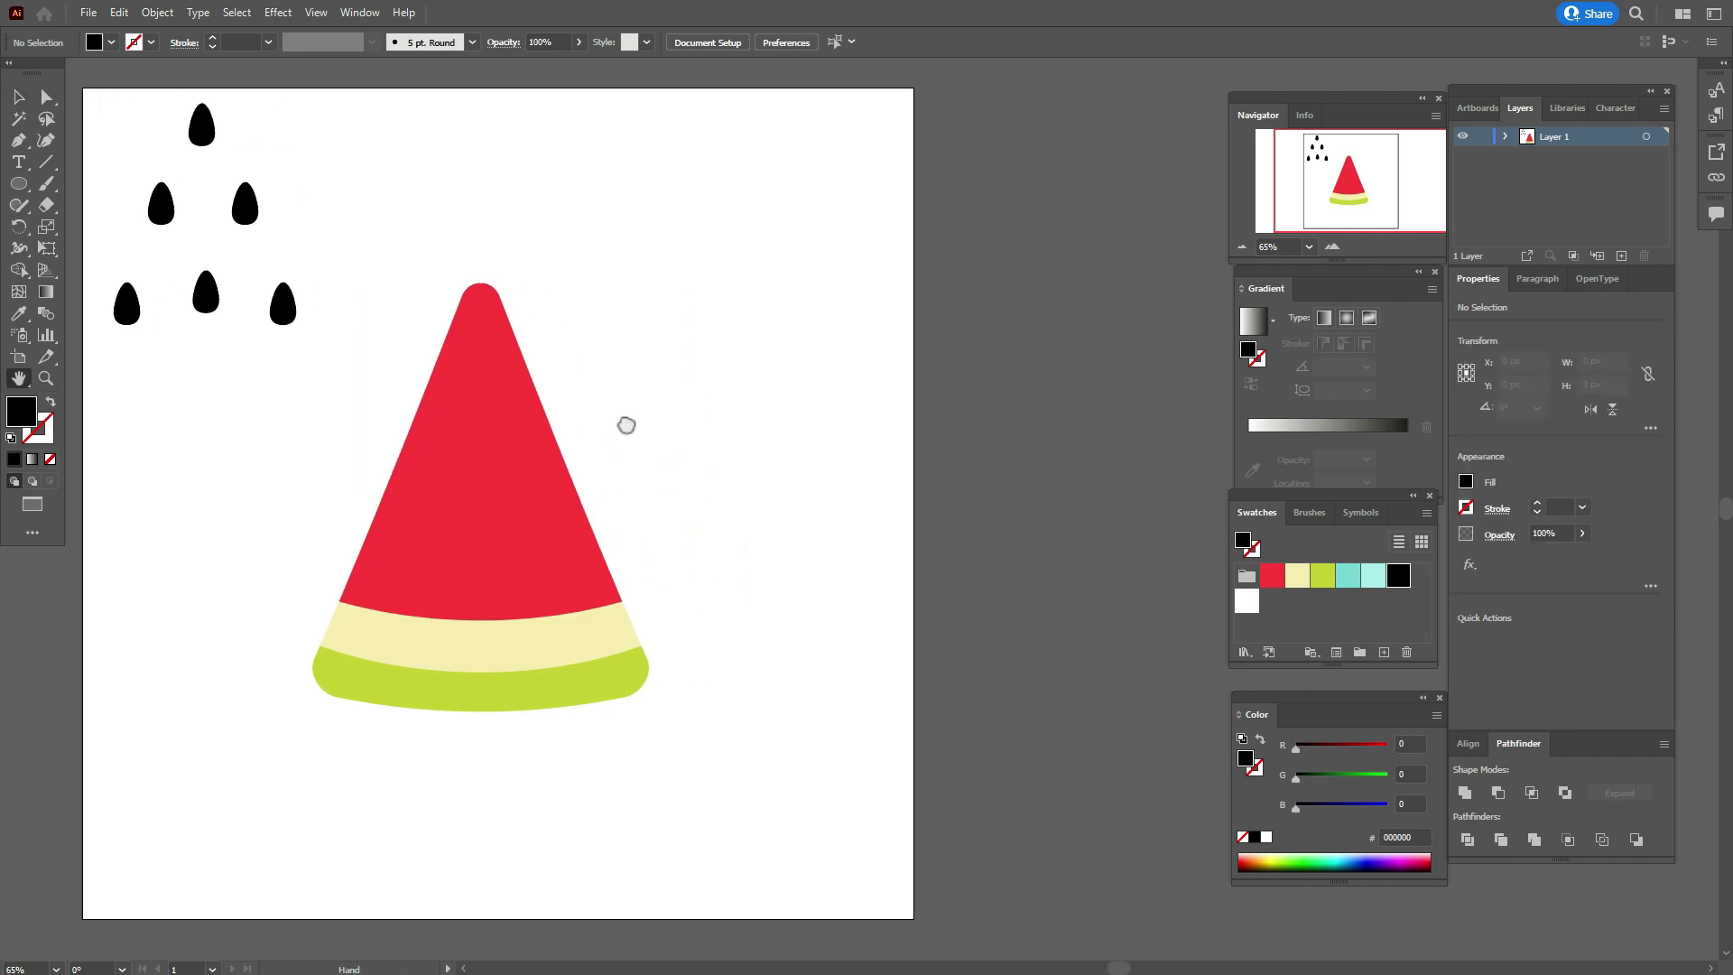
Show the 3D and Materials panel from the Window menu, reposition it and lengthen it.
{"action": "left_click", "coordinate": [378, 19]}
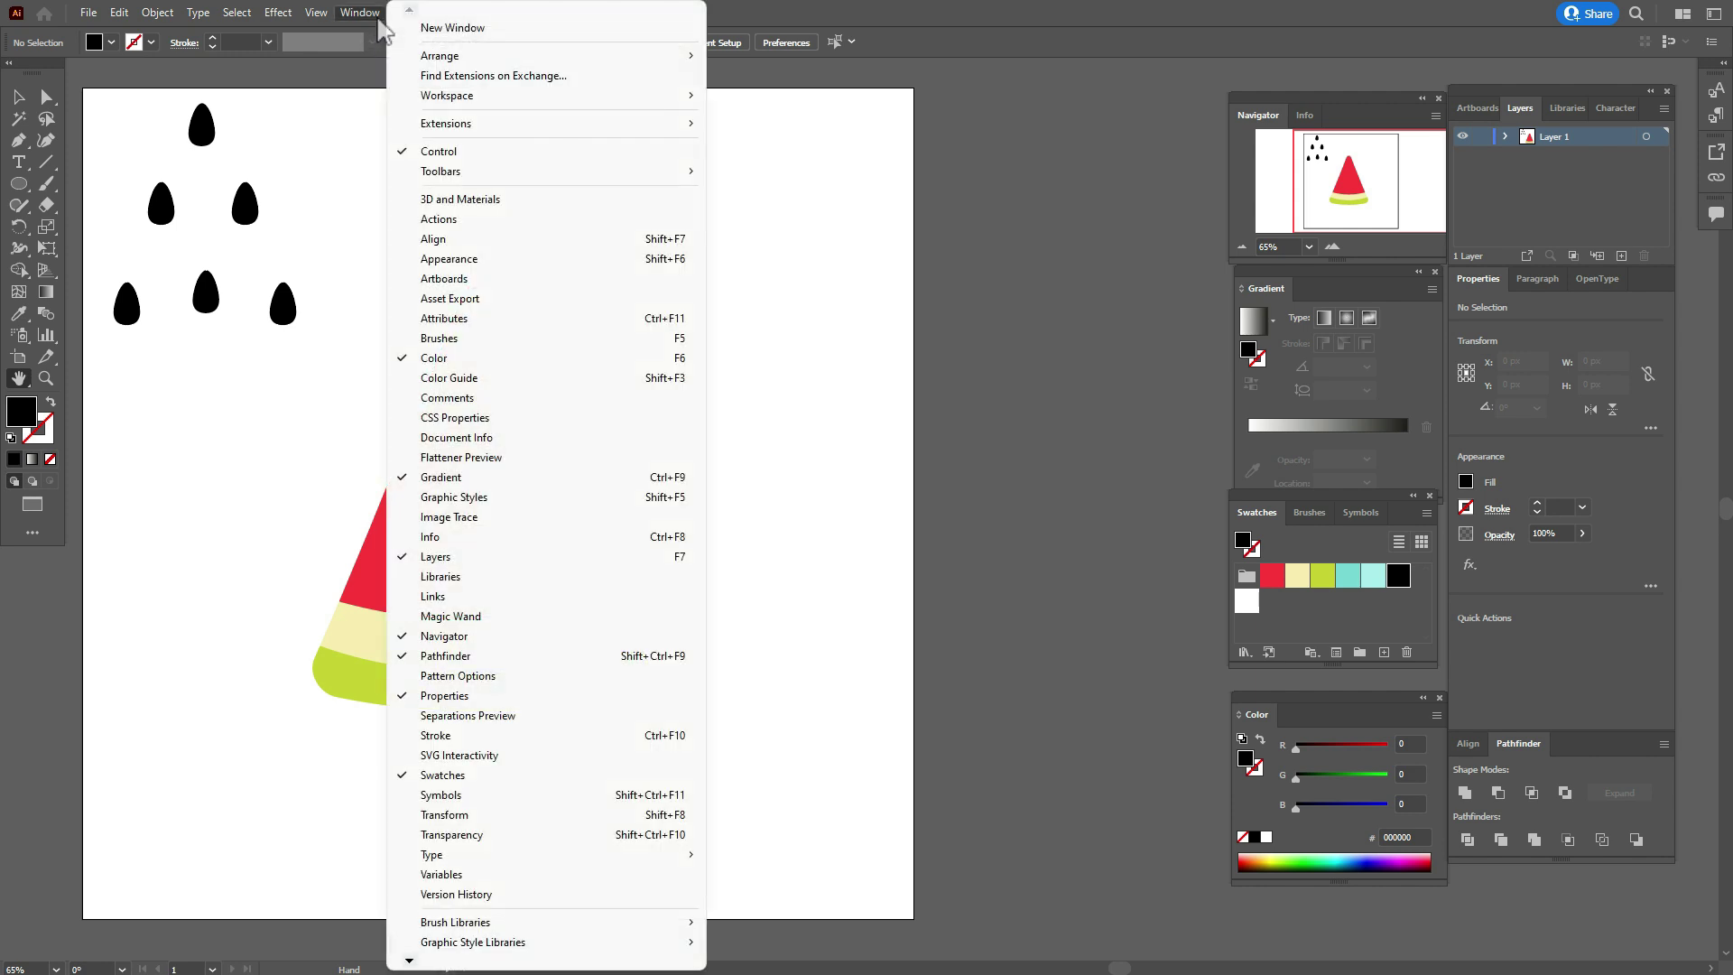
{"action": "left_click", "coordinate": [487, 201]}
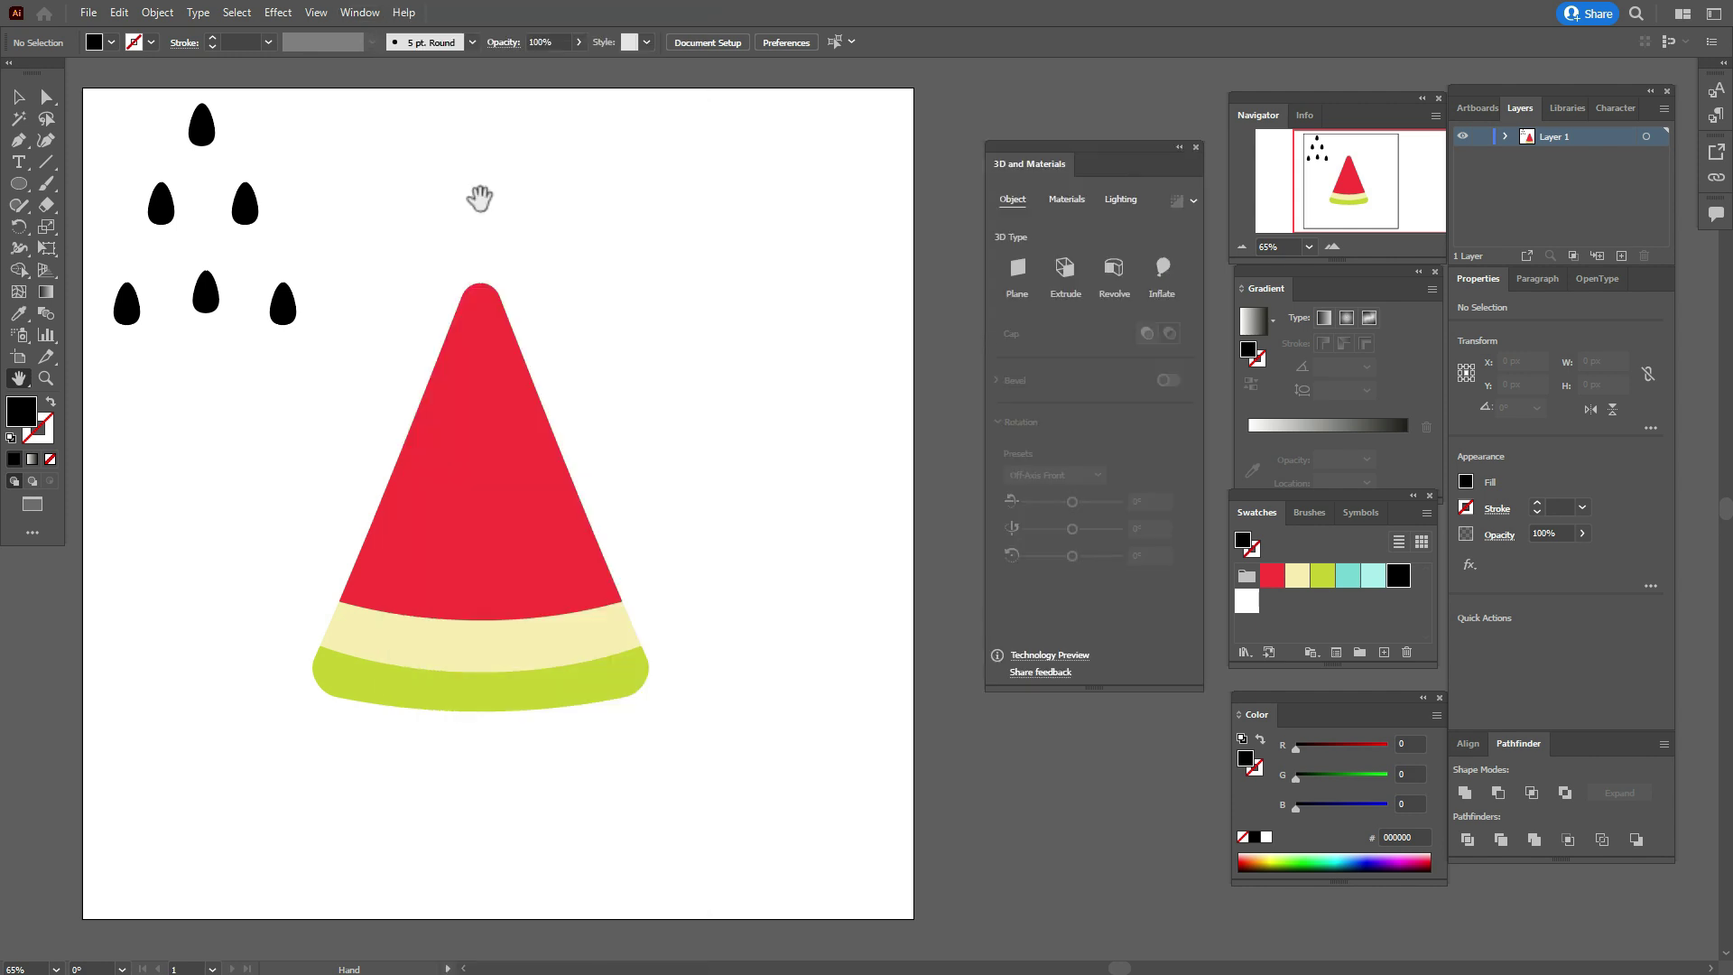
{"action": "left_click_drag", "start_coordinate": [1075, 152], "coordinate": [1036, 152]}
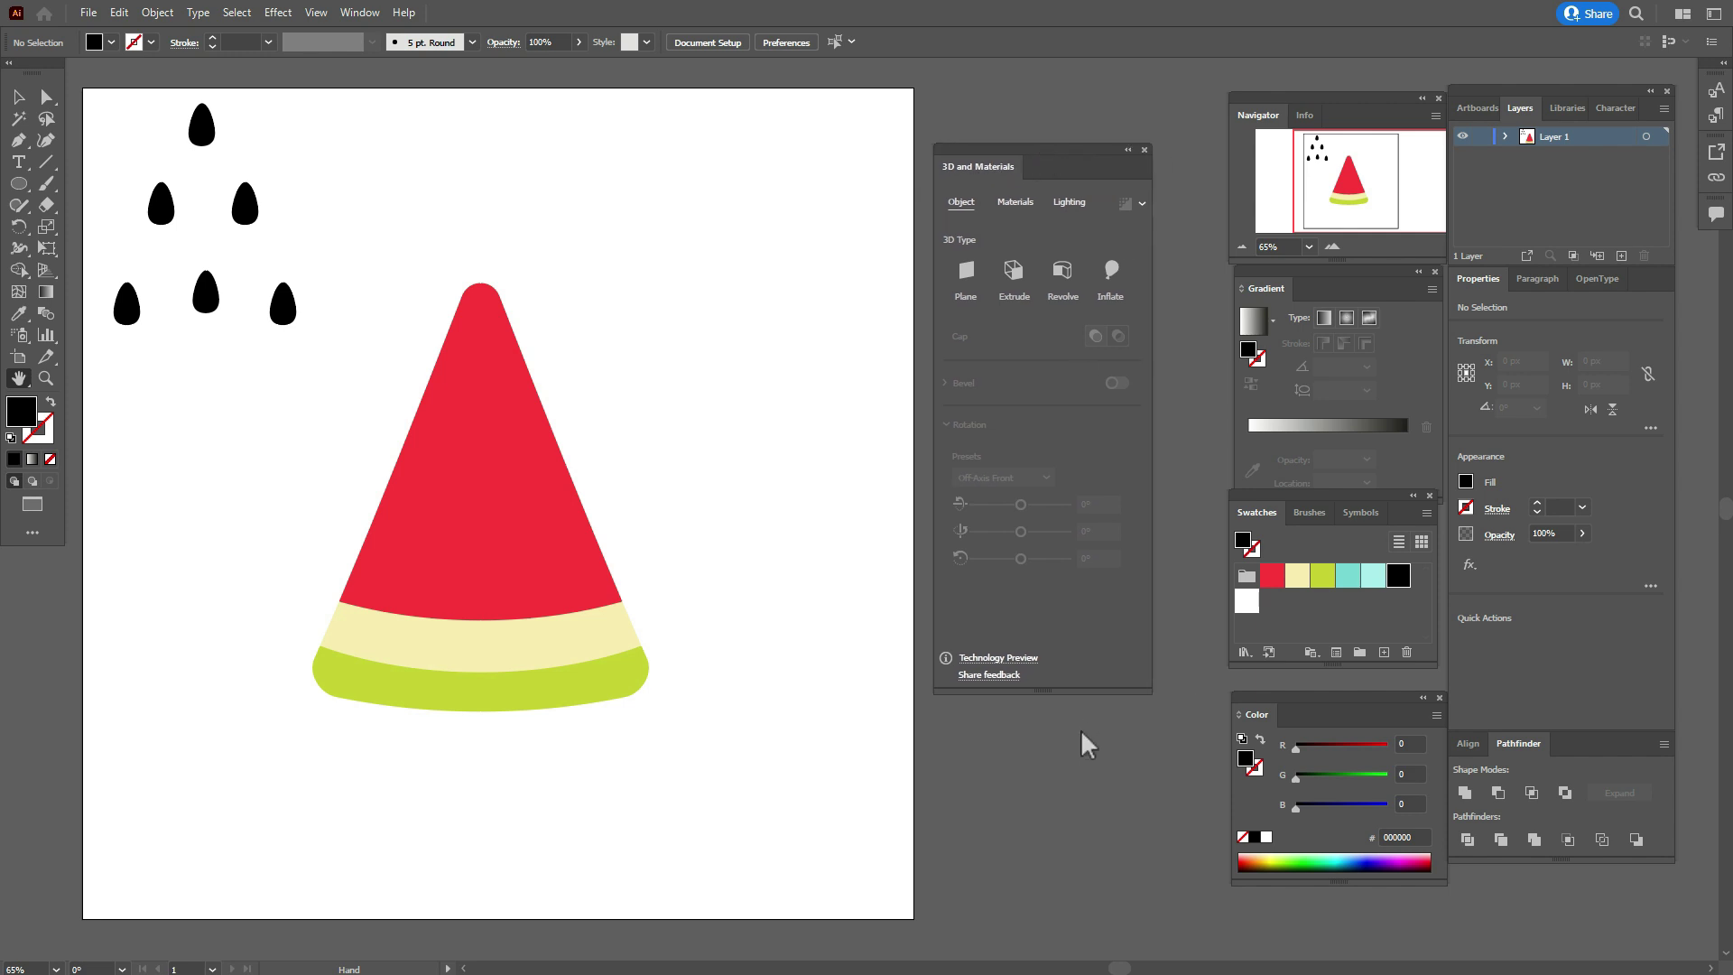
{"action": "left_click_drag", "start_coordinate": [1044, 693], "coordinate": [1061, 817]}
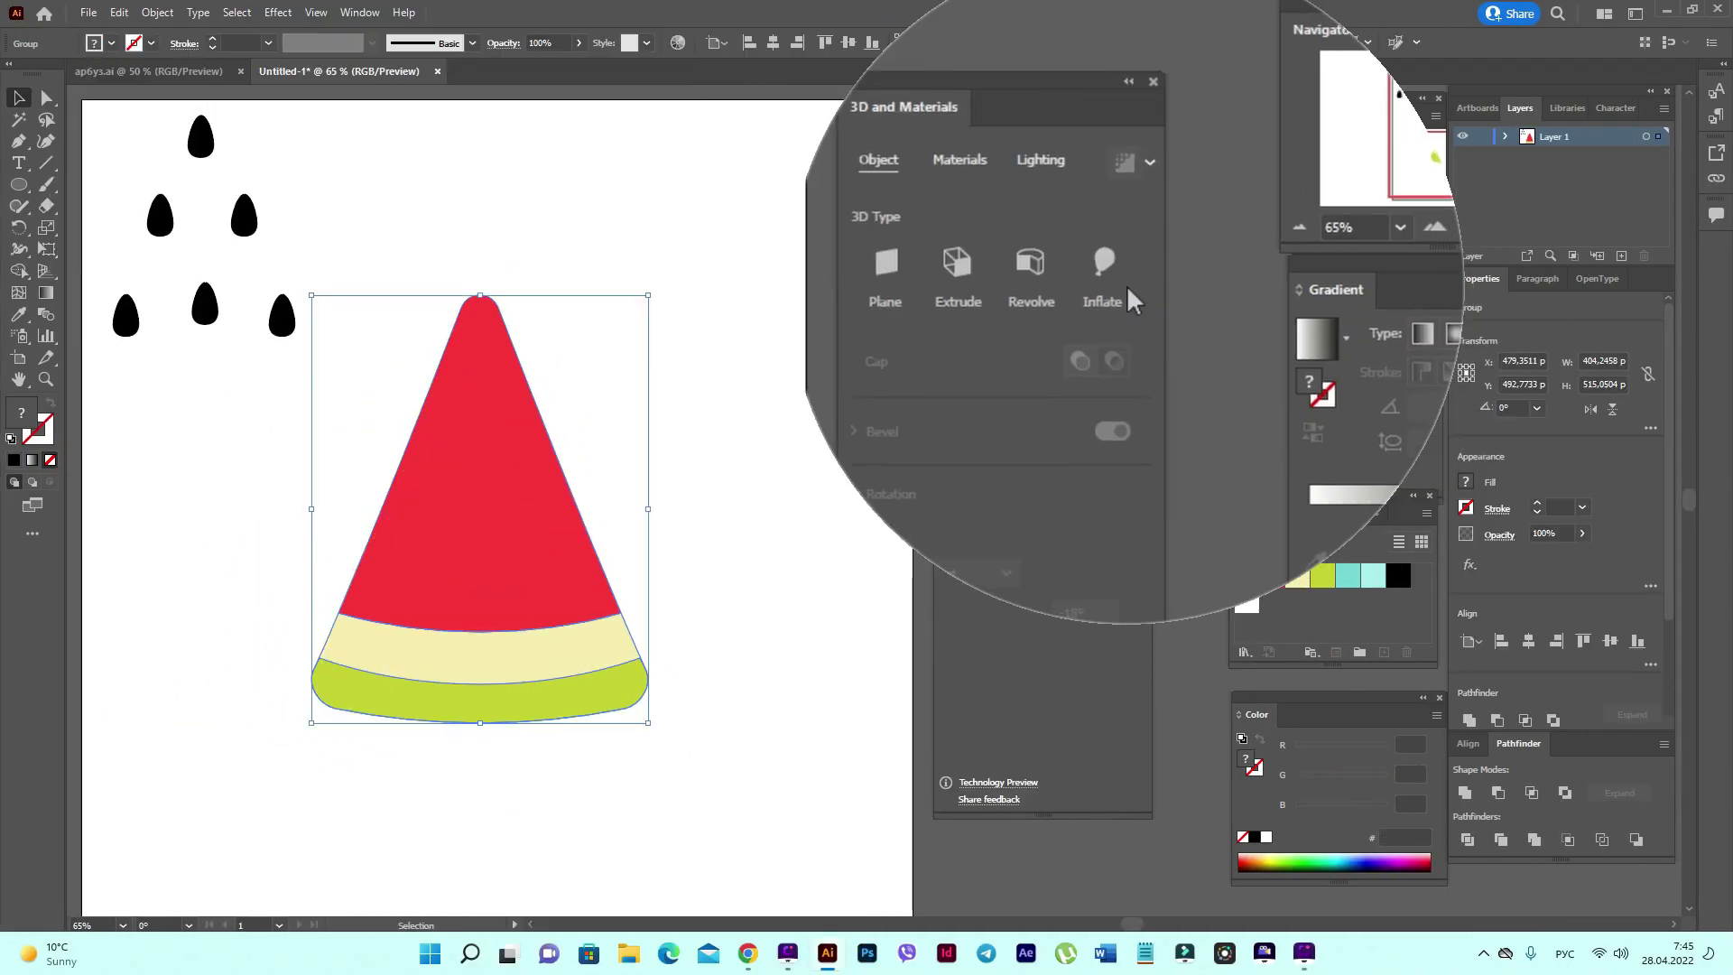
Inflate the slice with 100 px depth, 57% volume on both sides, and the Off-Axis Front preset.
{"action": "left_click", "coordinate": [1112, 270]}
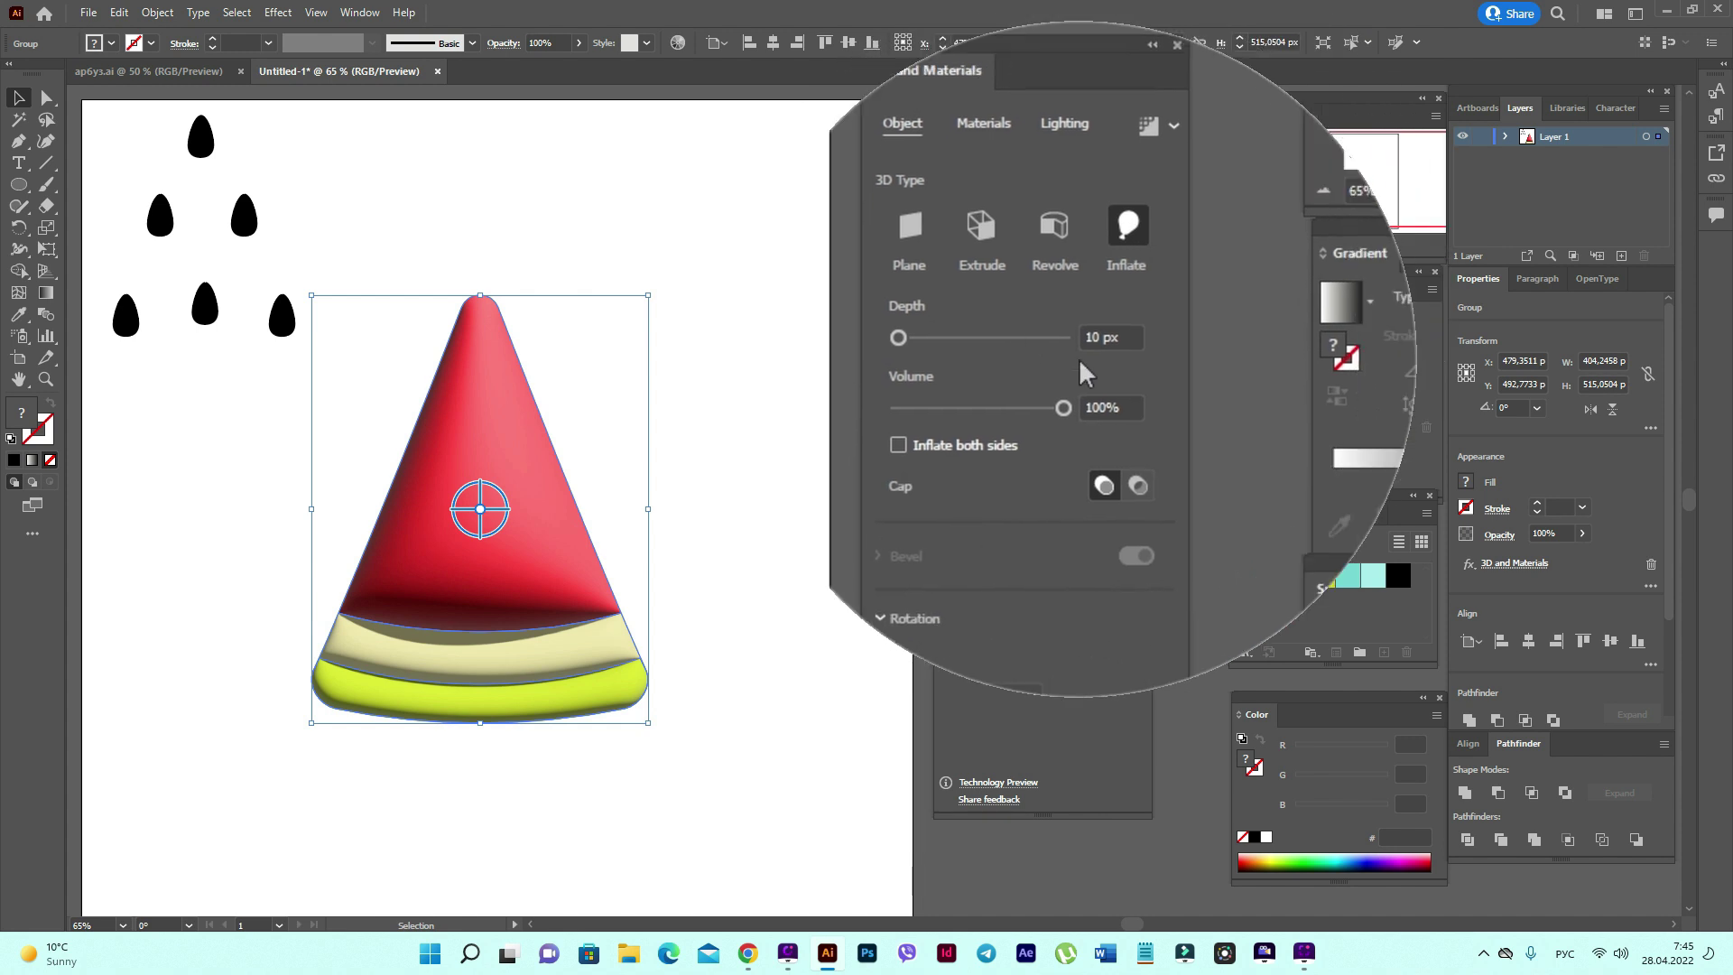
{"action": "left_click", "coordinate": [1090, 344]}
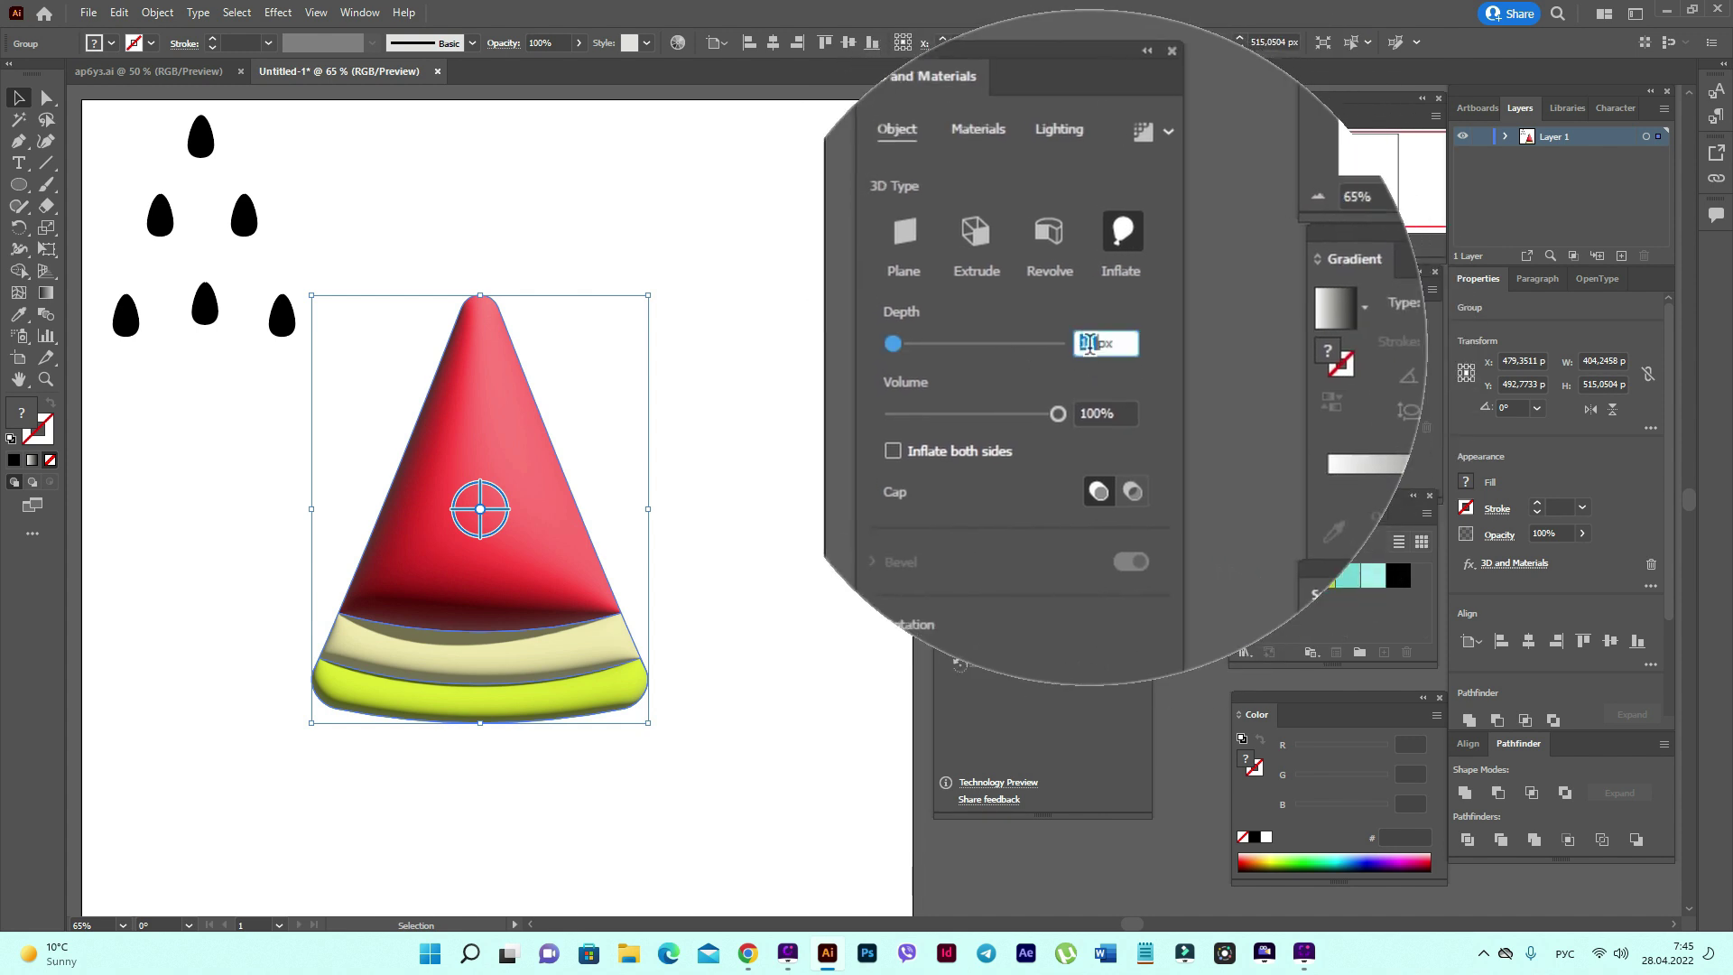
{"action": "type", "text": "0"}
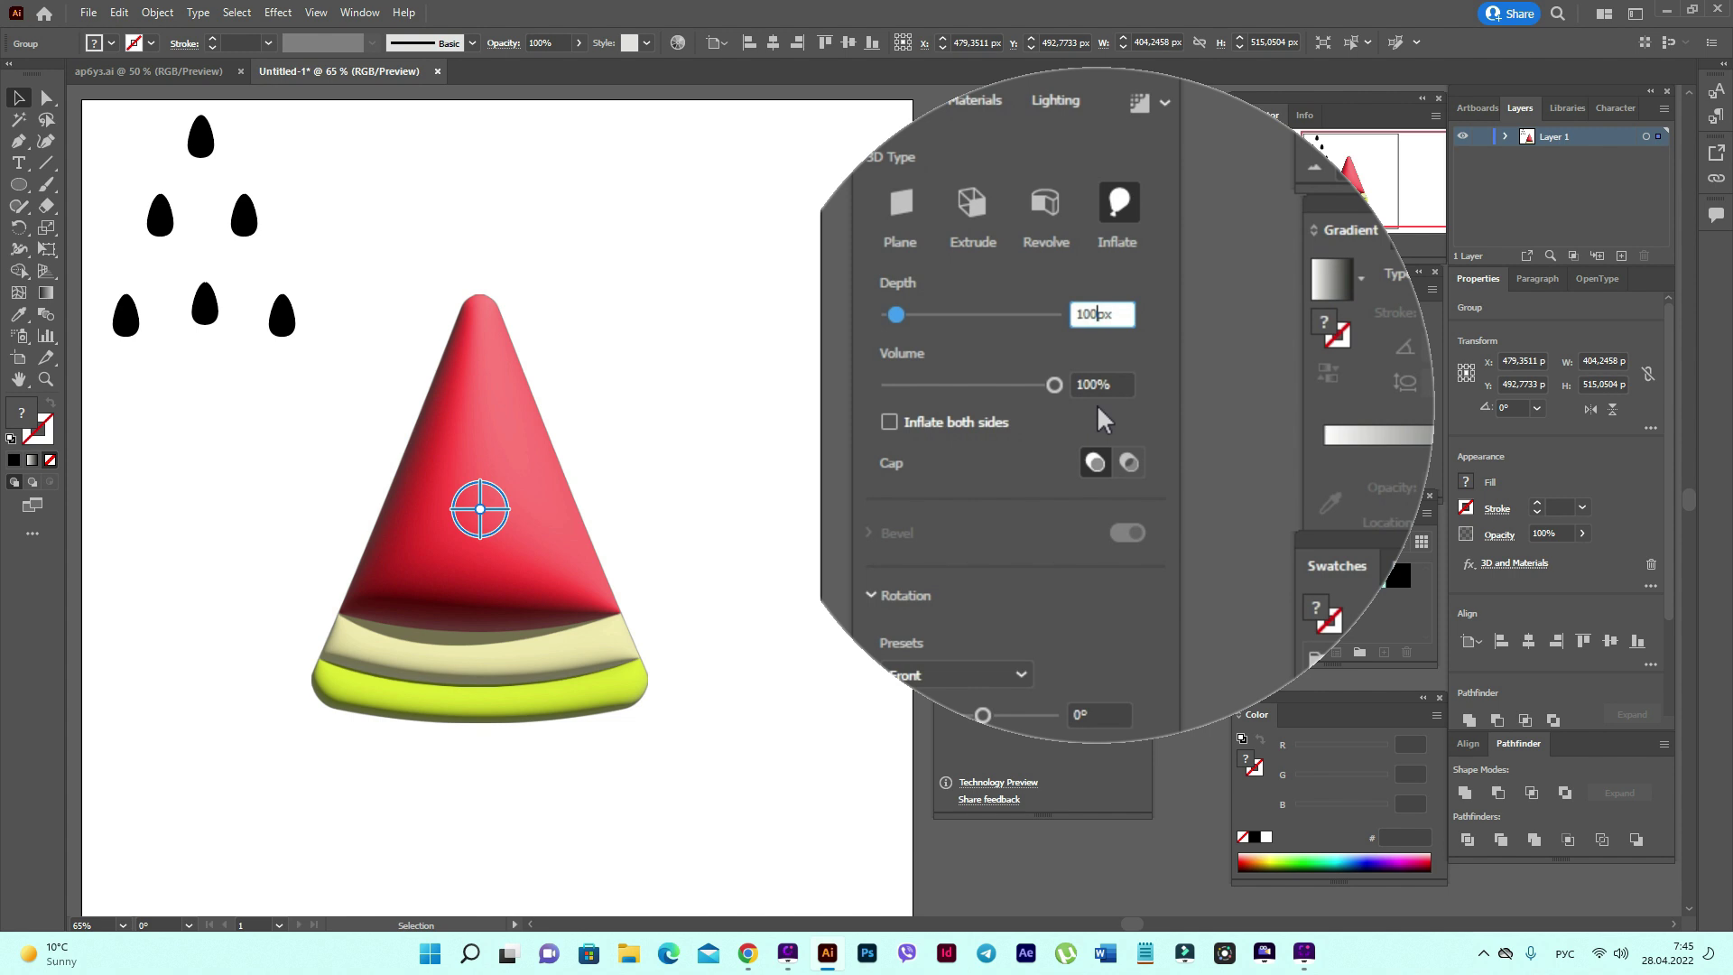
{"action": "left_click", "coordinate": [1089, 386]}
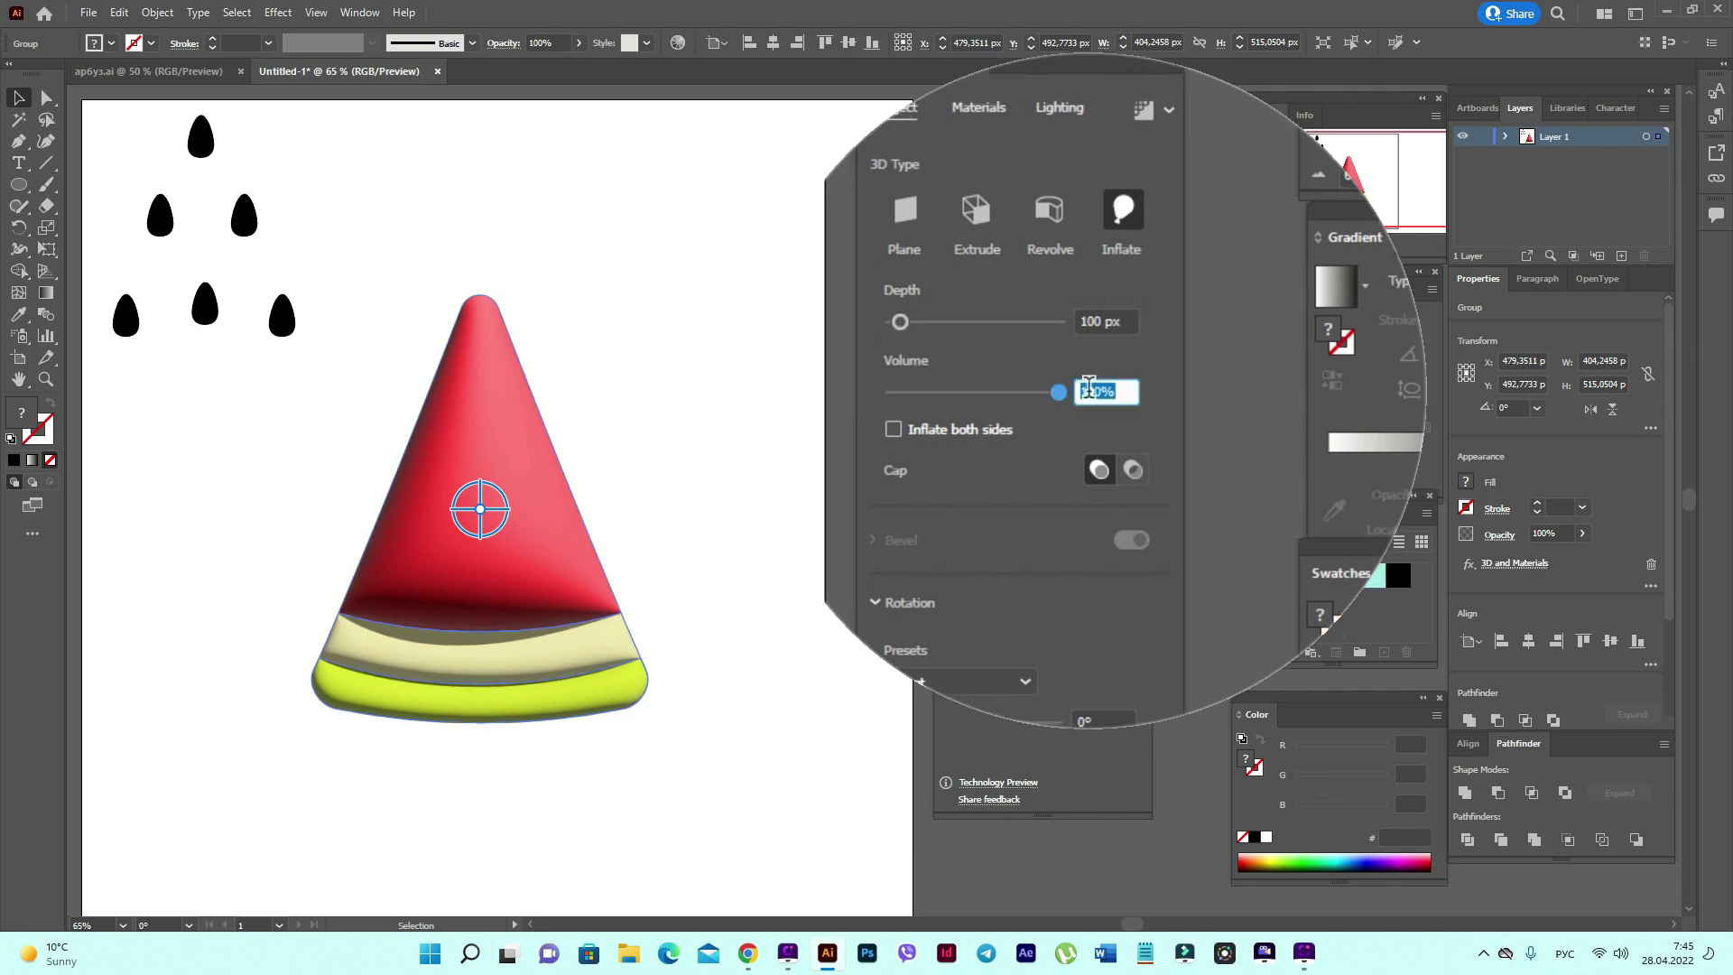
{"action": "type", "text": "57"}
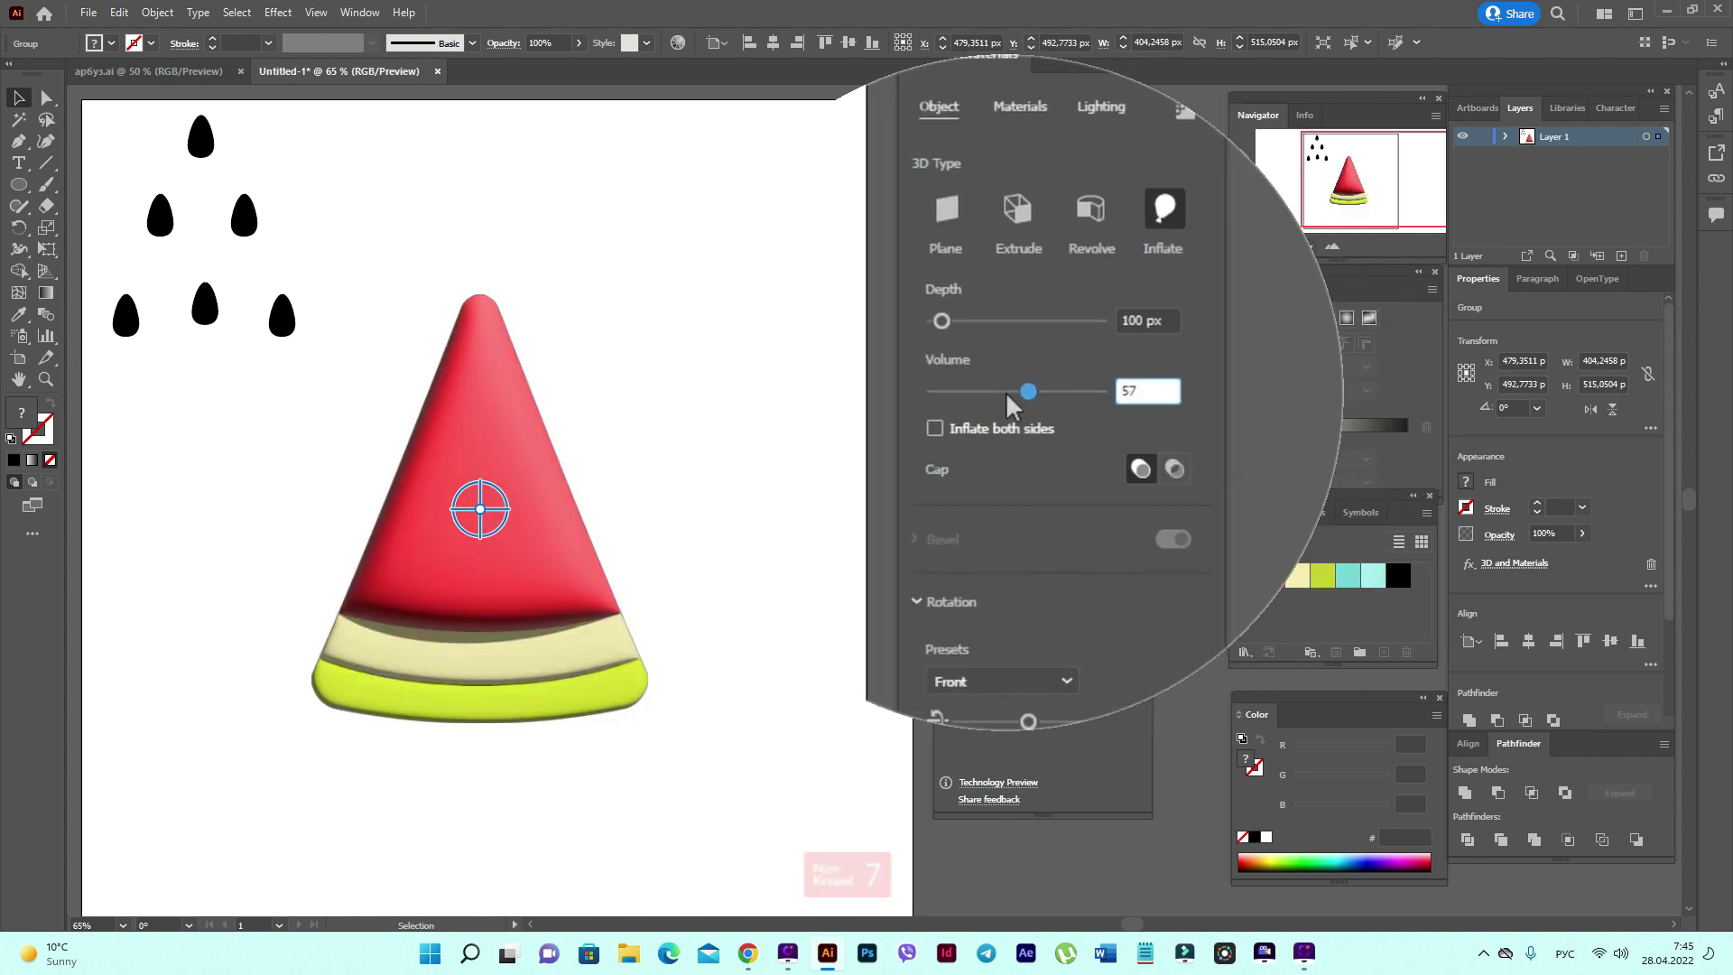
{"action": "left_click", "coordinate": [982, 417]}
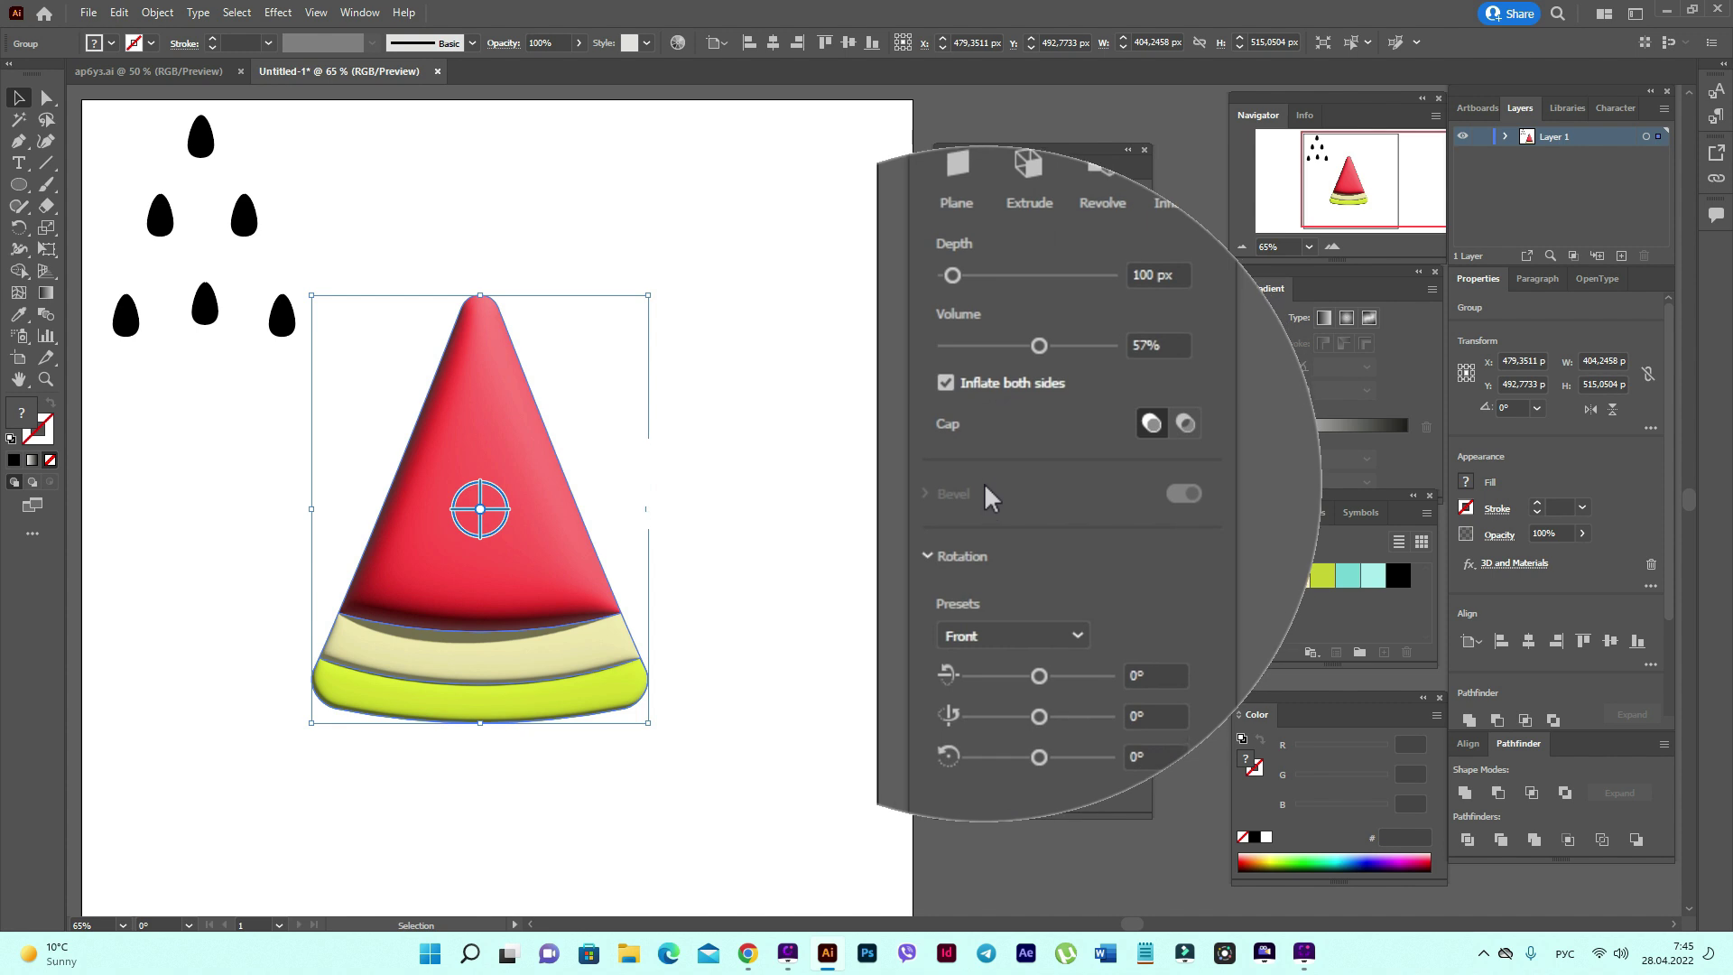
{"action": "left_click", "coordinate": [1006, 587]}
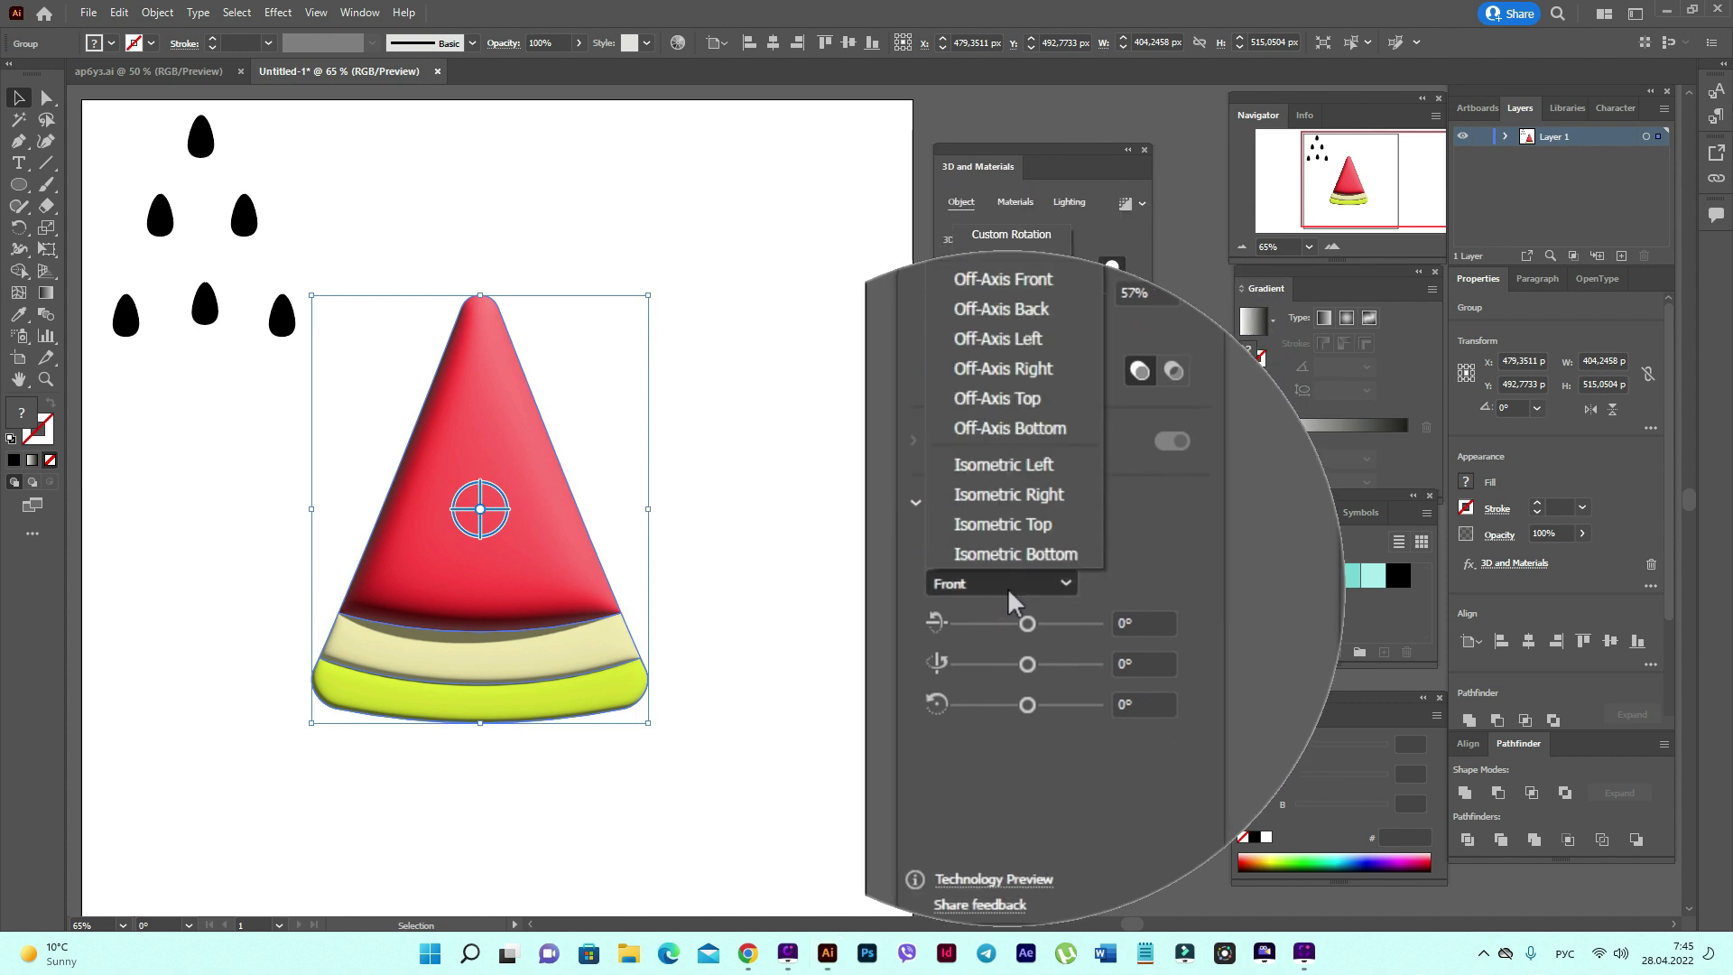
{"action": "left_click", "coordinate": [1029, 379]}
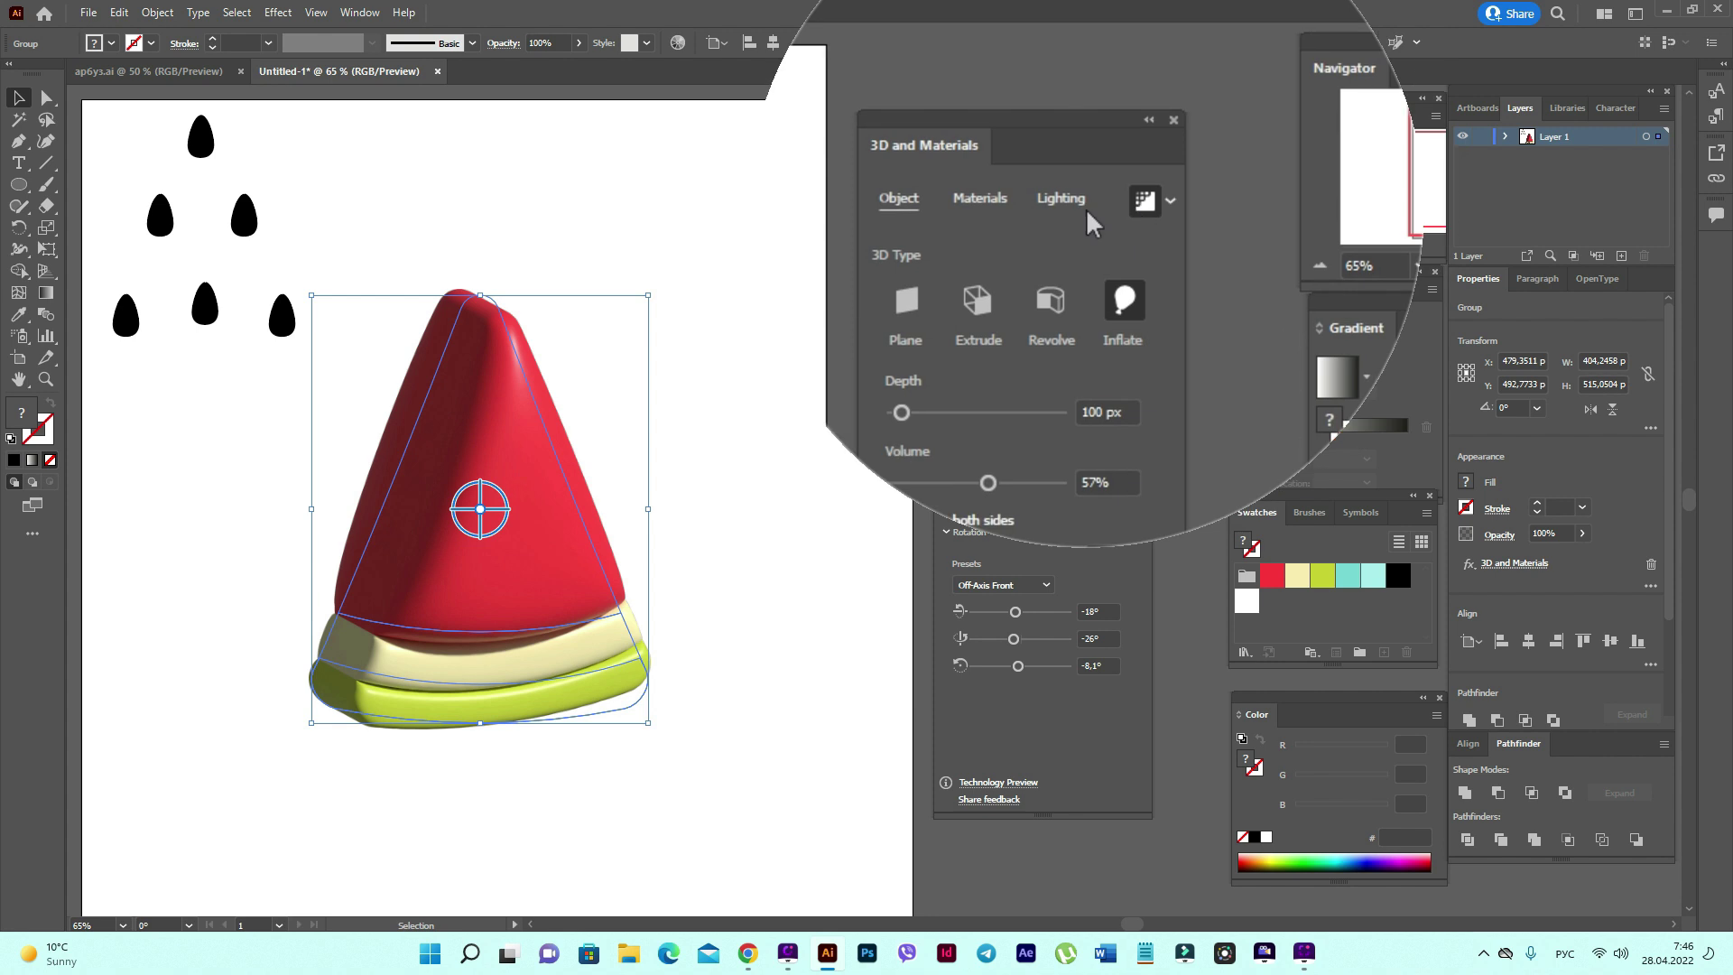
Set the slice material's Roughness to 0.28, then switch to the Lighting settings.
{"action": "left_click", "coordinate": [1032, 209]}
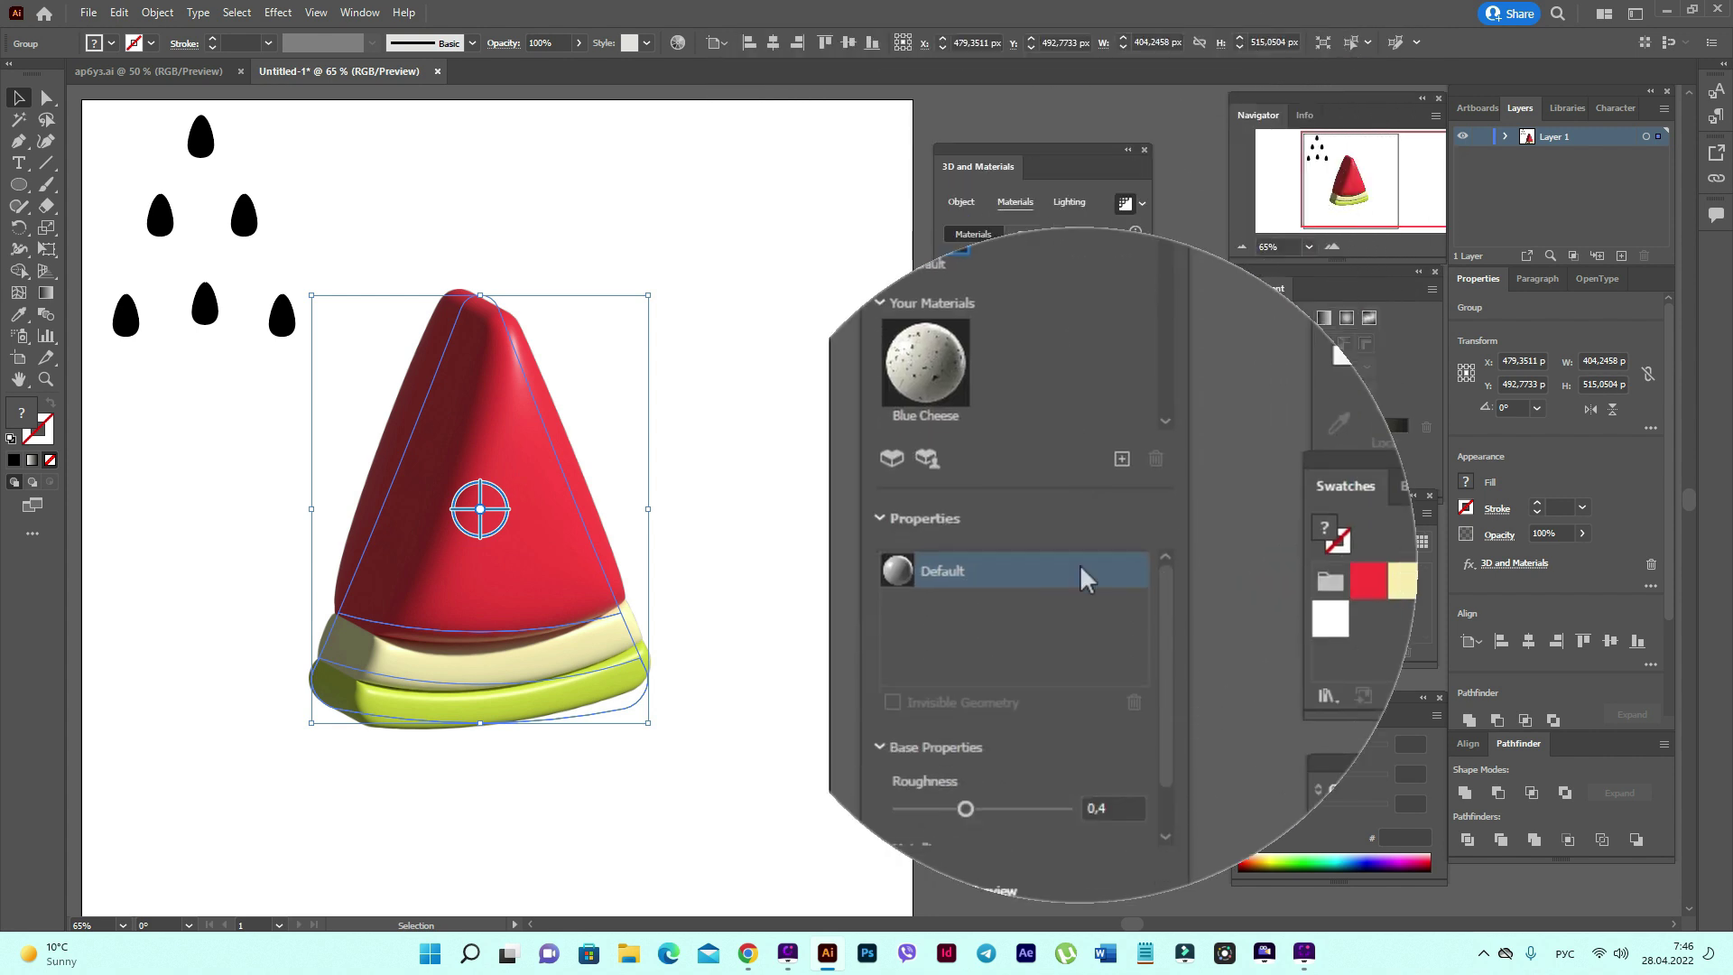
{"action": "left_click_drag", "start_coordinate": [1004, 728], "coordinate": [989, 728]}
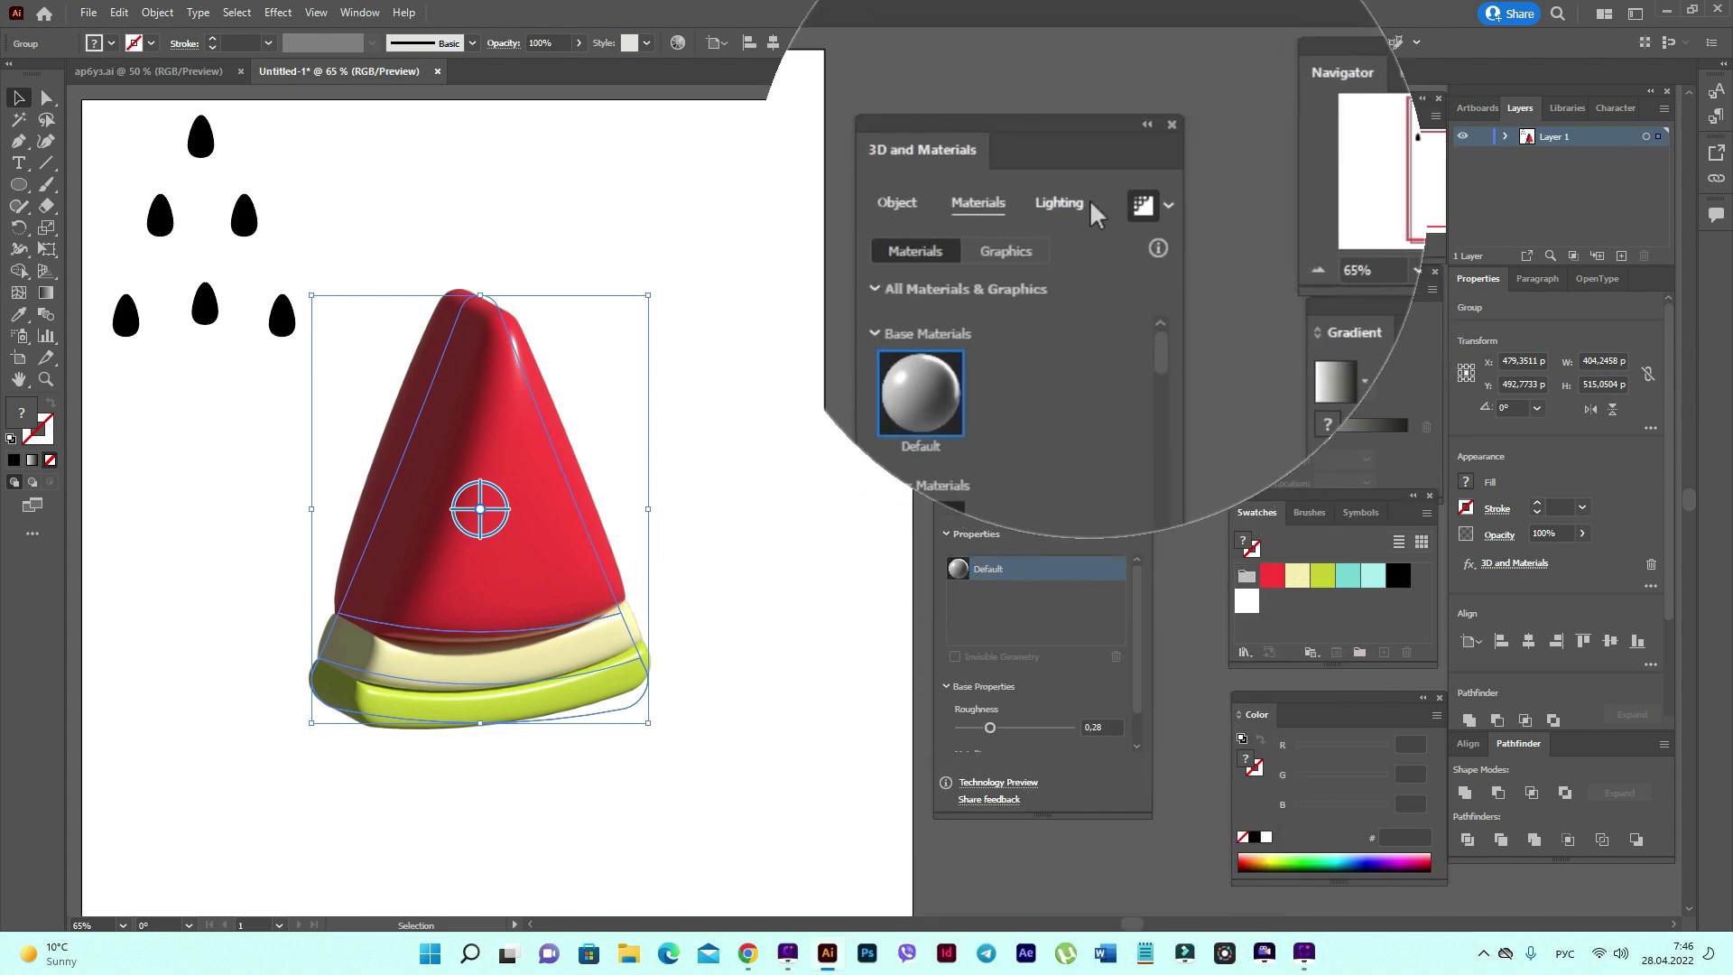
{"action": "left_click", "coordinate": [1087, 201]}
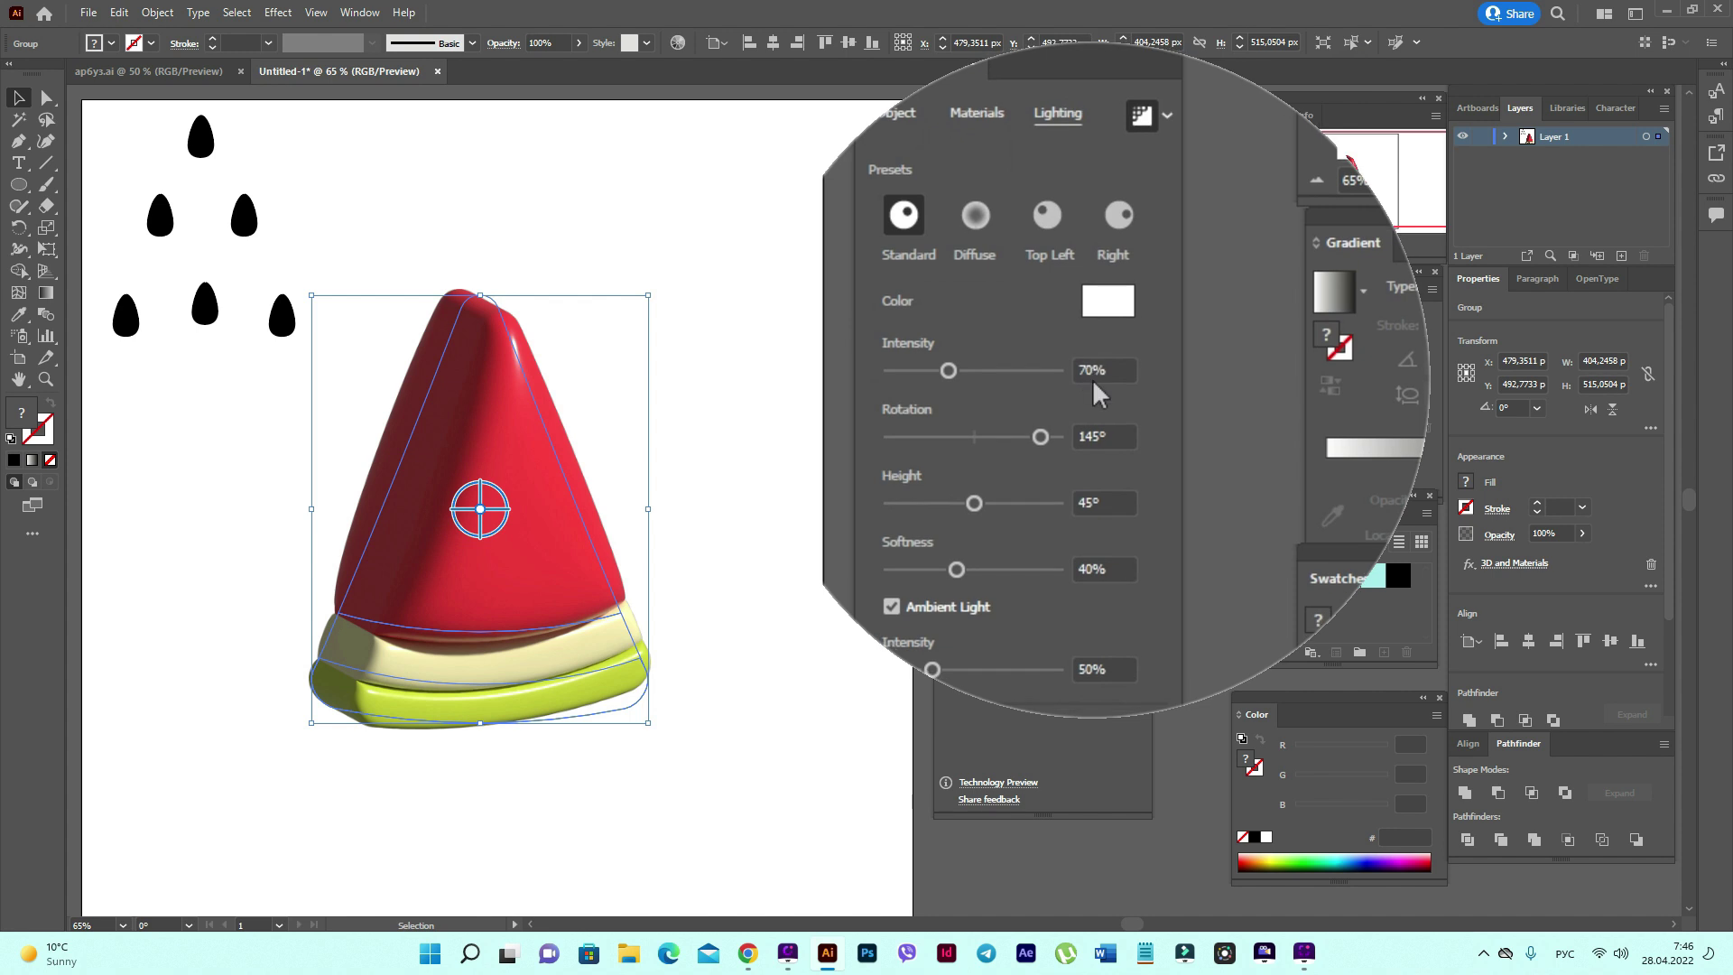
Rotate the light, lower its height, soften it and raise Ambient Intensity to 65%.
{"action": "mouse_move", "coordinate": [1038, 421]}
{"action": "left_mouse_down"}
{"action": "mouse_move", "coordinate": [1052, 417]}
{"action": "mouse_move", "coordinate": [1016, 437]}
{"action": "left_mouse_up"}
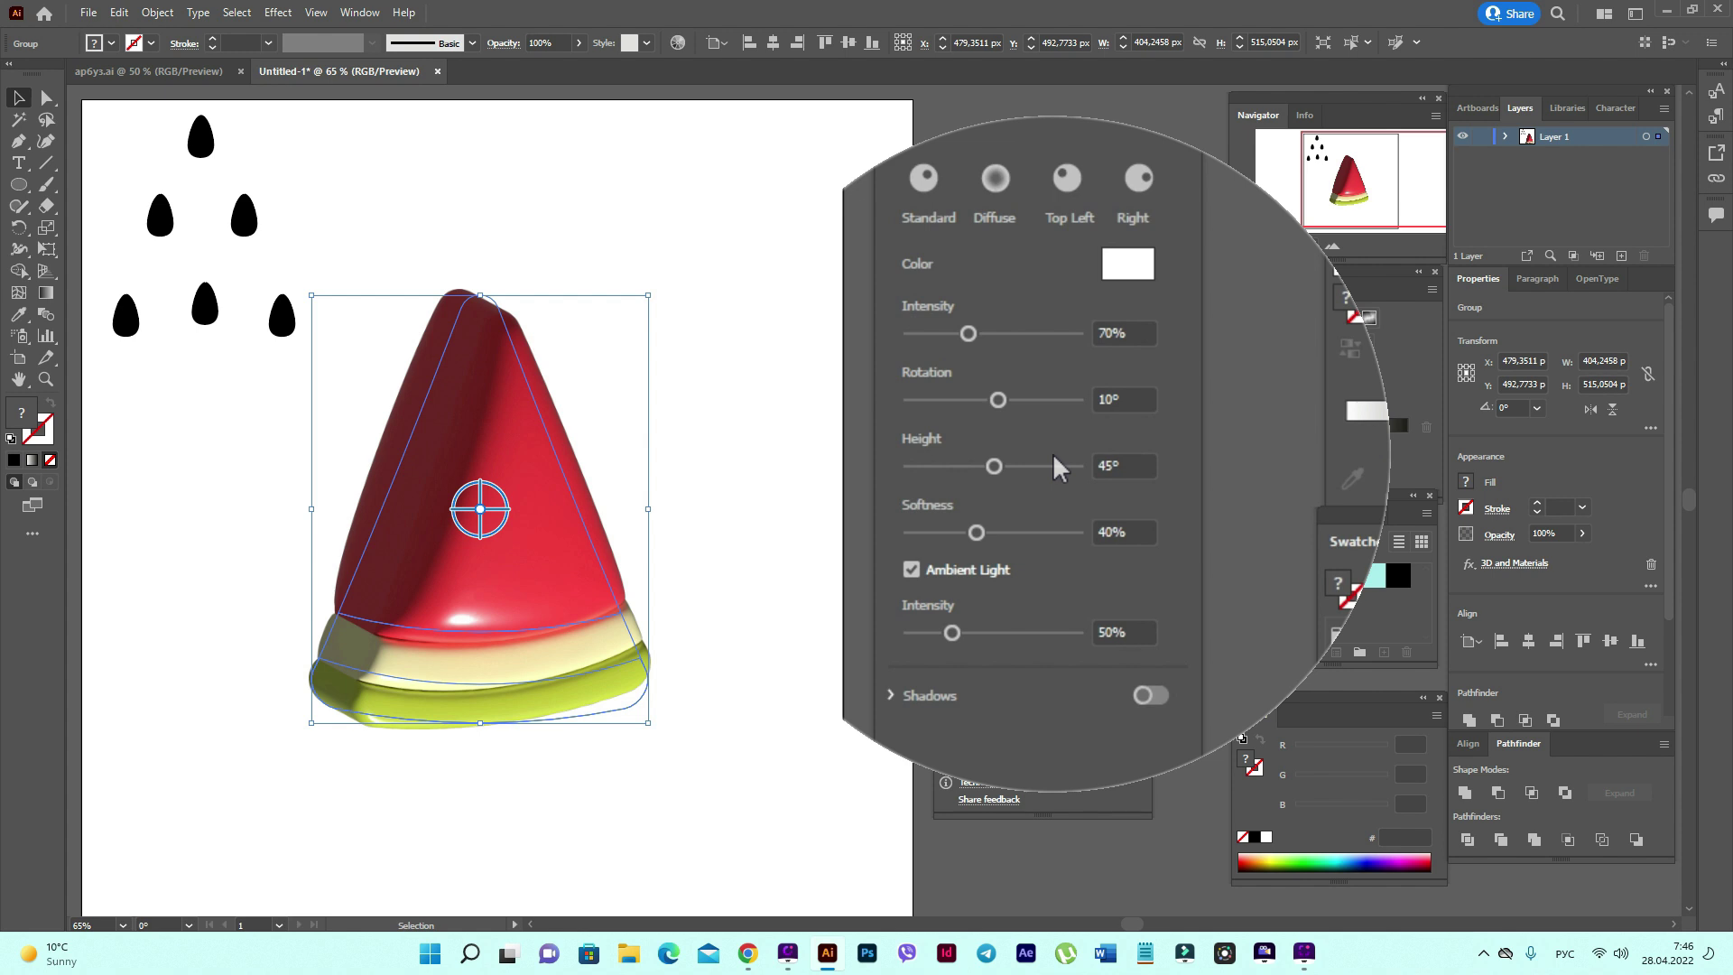
{"action": "mouse_move", "coordinate": [1020, 458]}
{"action": "left_mouse_down"}
{"action": "mouse_move", "coordinate": [1004, 463]}
{"action": "mouse_move", "coordinate": [1004, 507]}
{"action": "left_mouse_up"}
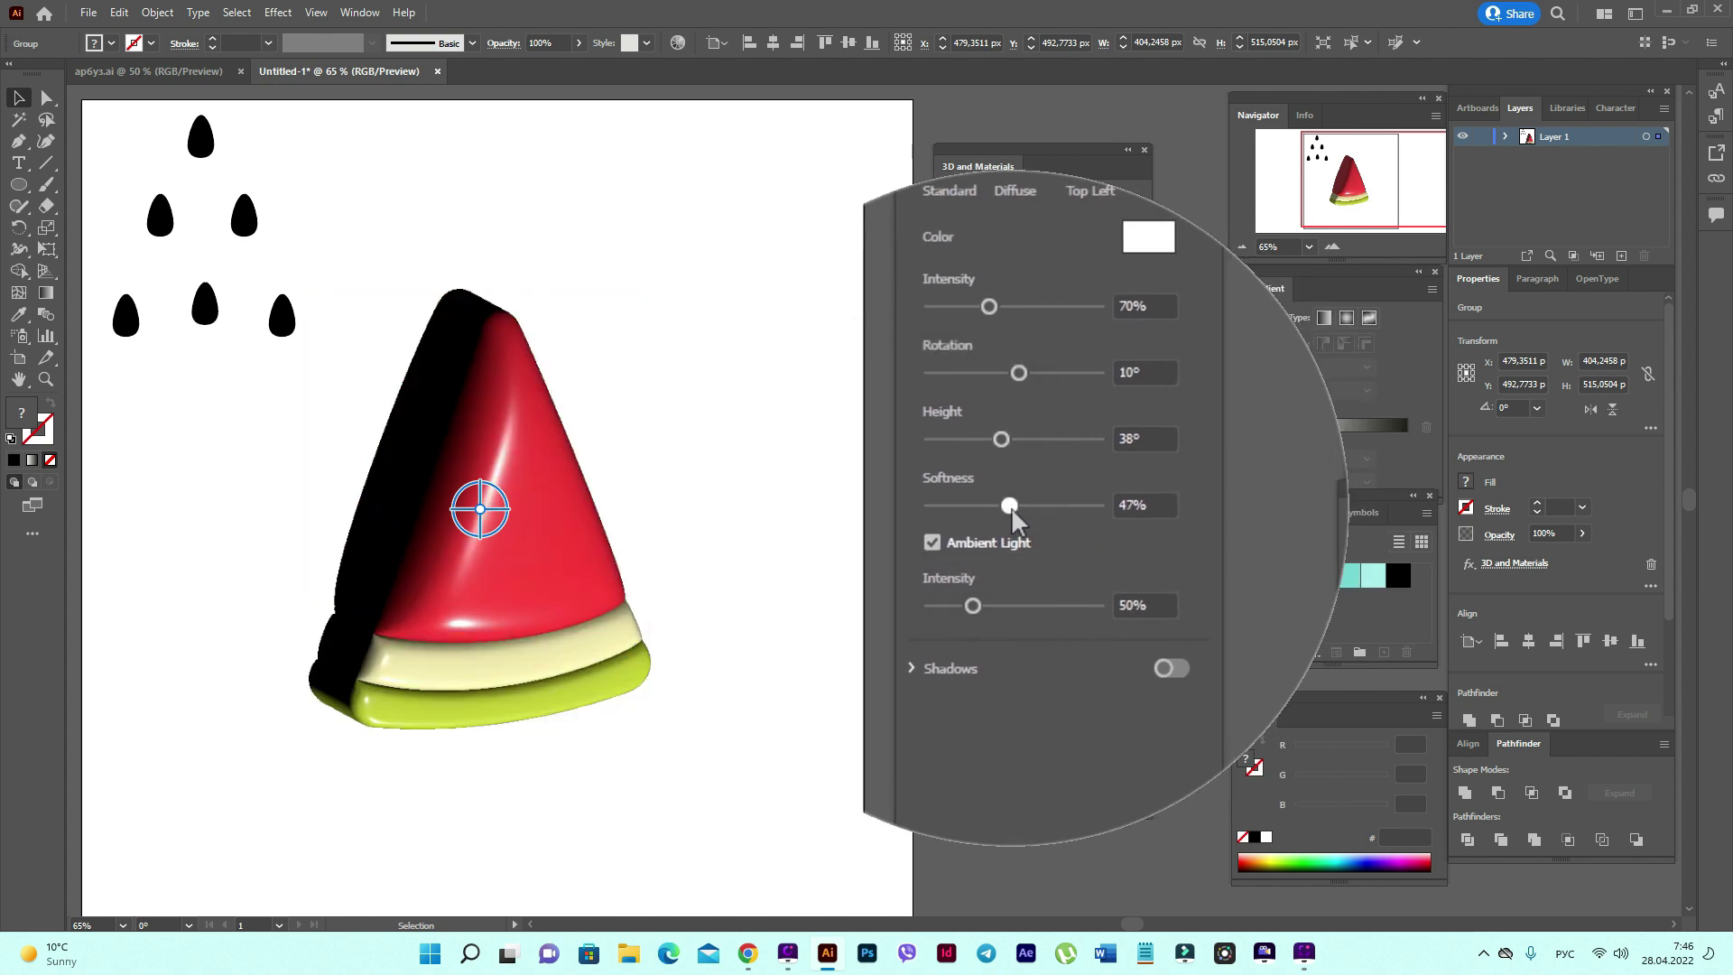
{"action": "left_click_drag", "start_coordinate": [1010, 508], "coordinate": [1033, 519]}
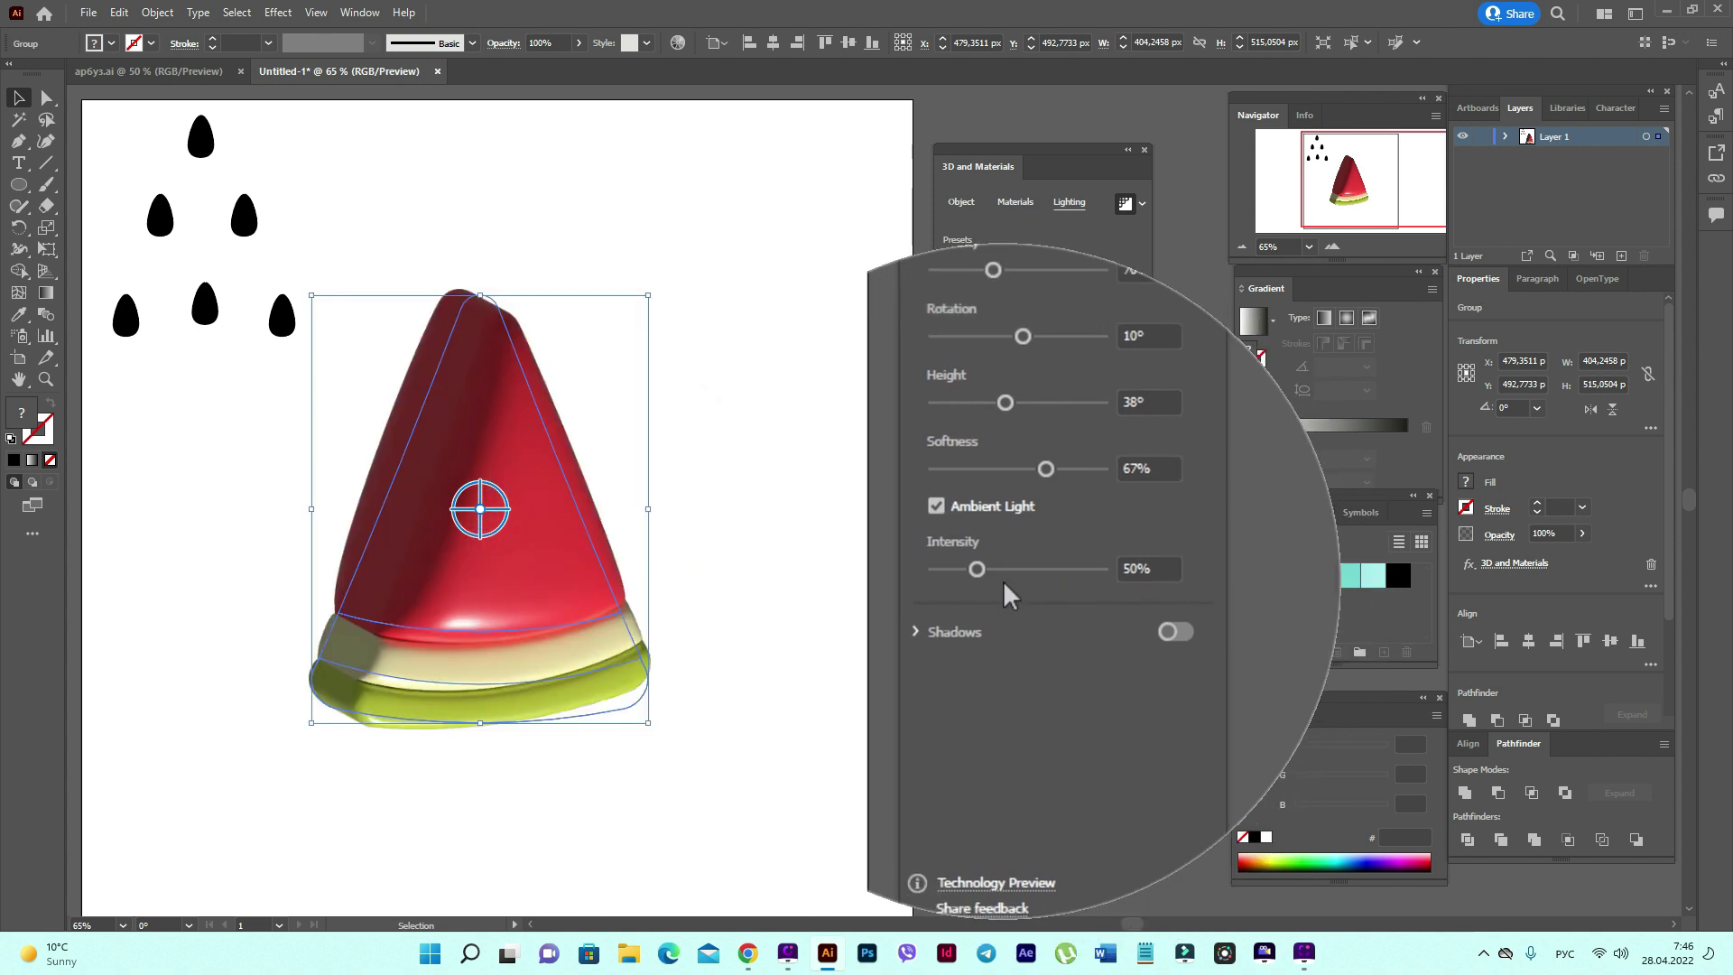
{"action": "left_click_drag", "start_coordinate": [977, 570], "coordinate": [994, 577]}
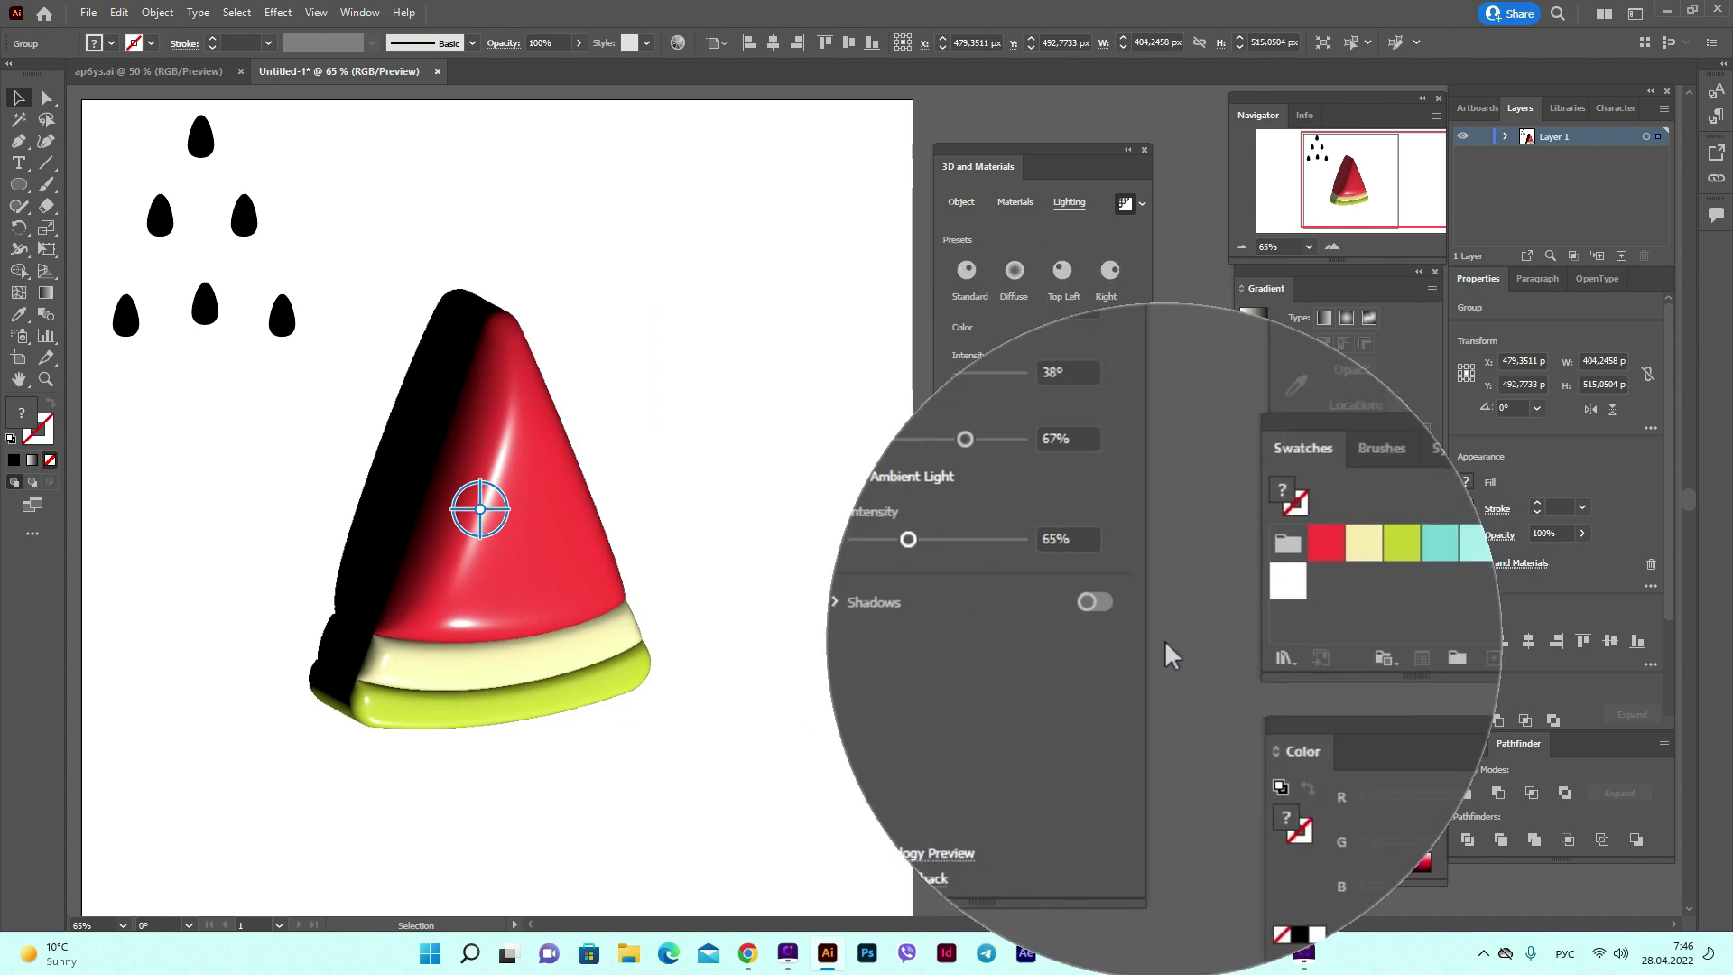
Enable a 3D shadow positioned Below Object, then deselect to view the render.
{"action": "left_click", "coordinate": [1128, 614]}
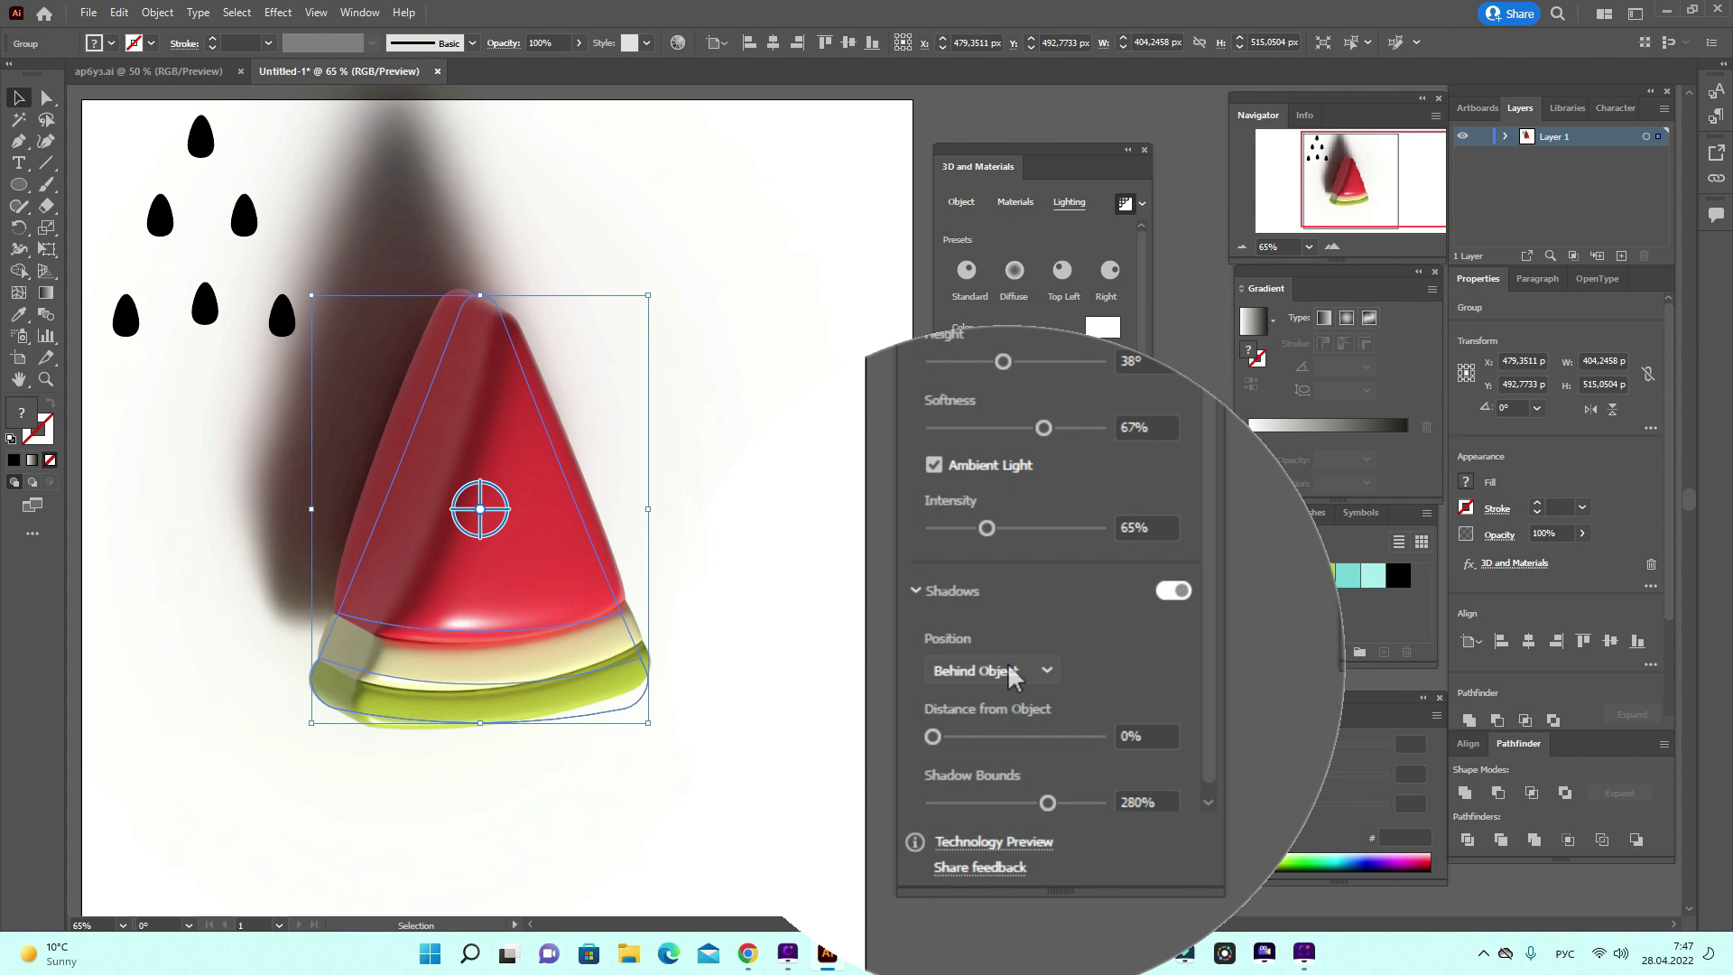
{"action": "left_click", "coordinate": [1010, 670]}
{"action": "left_click", "coordinate": [1014, 706]}
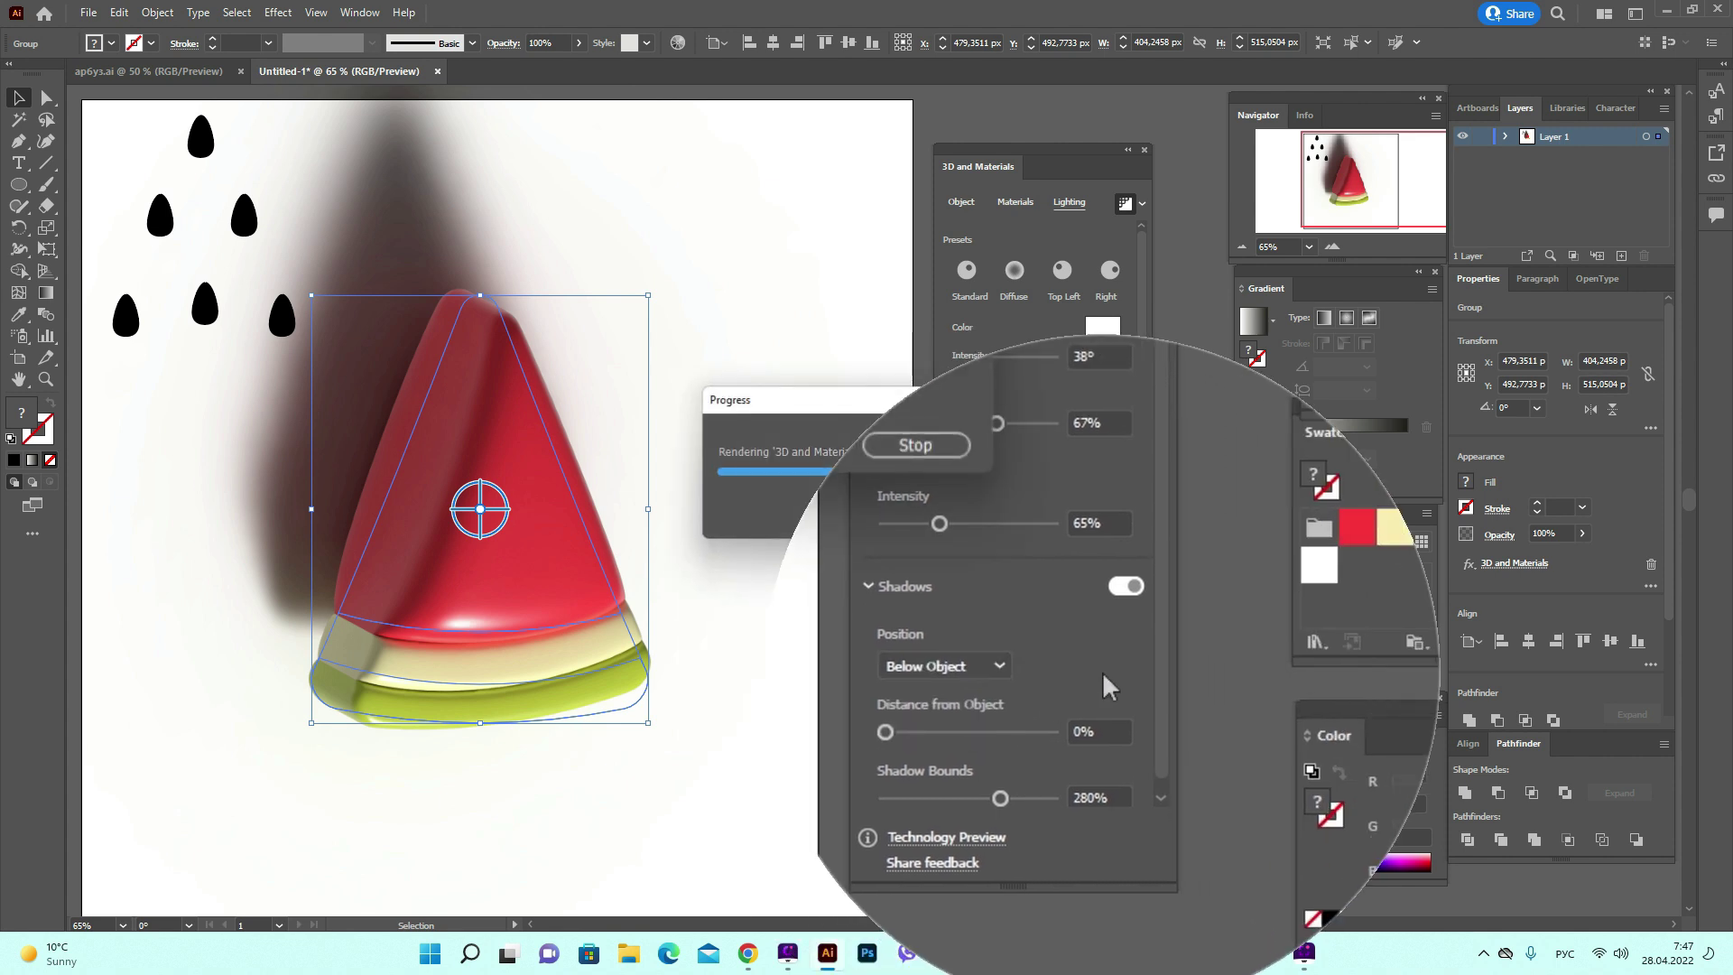
{"action": "left_click", "coordinate": [773, 598]}
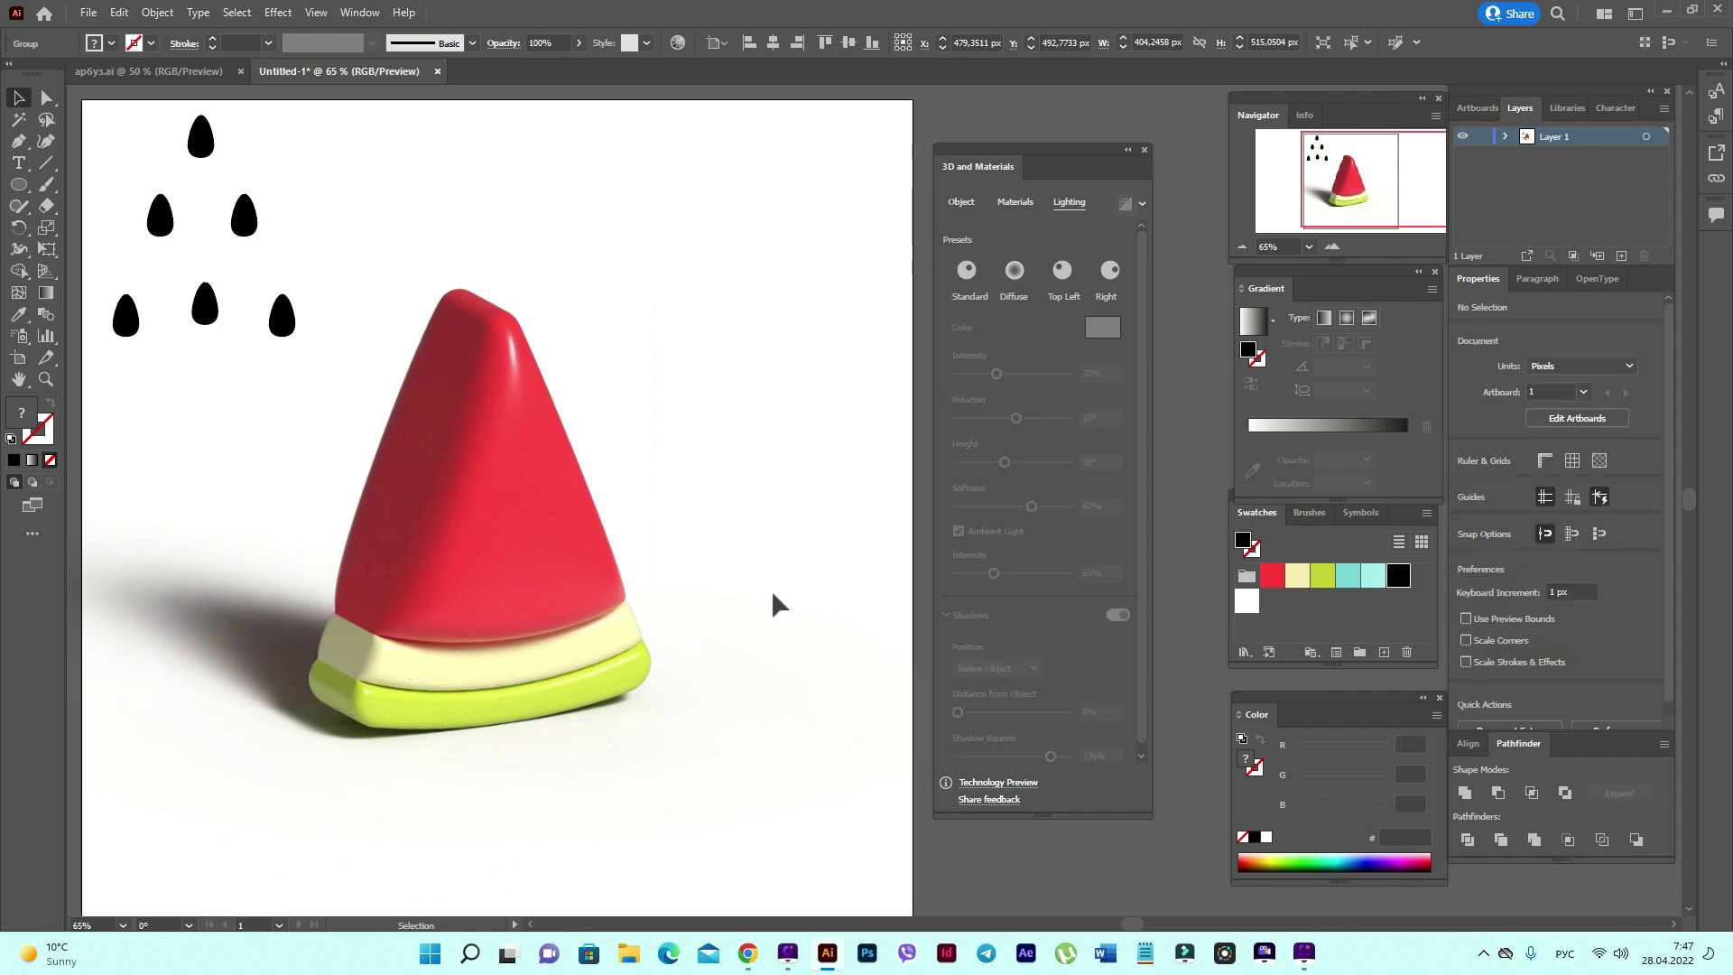
{"action": "left_click", "coordinate": [18, 379]}
{"action": "left_click_drag", "start_coordinate": [383, 434], "coordinate": [463, 457]}
{"action": "left_click", "coordinate": [19, 100]}
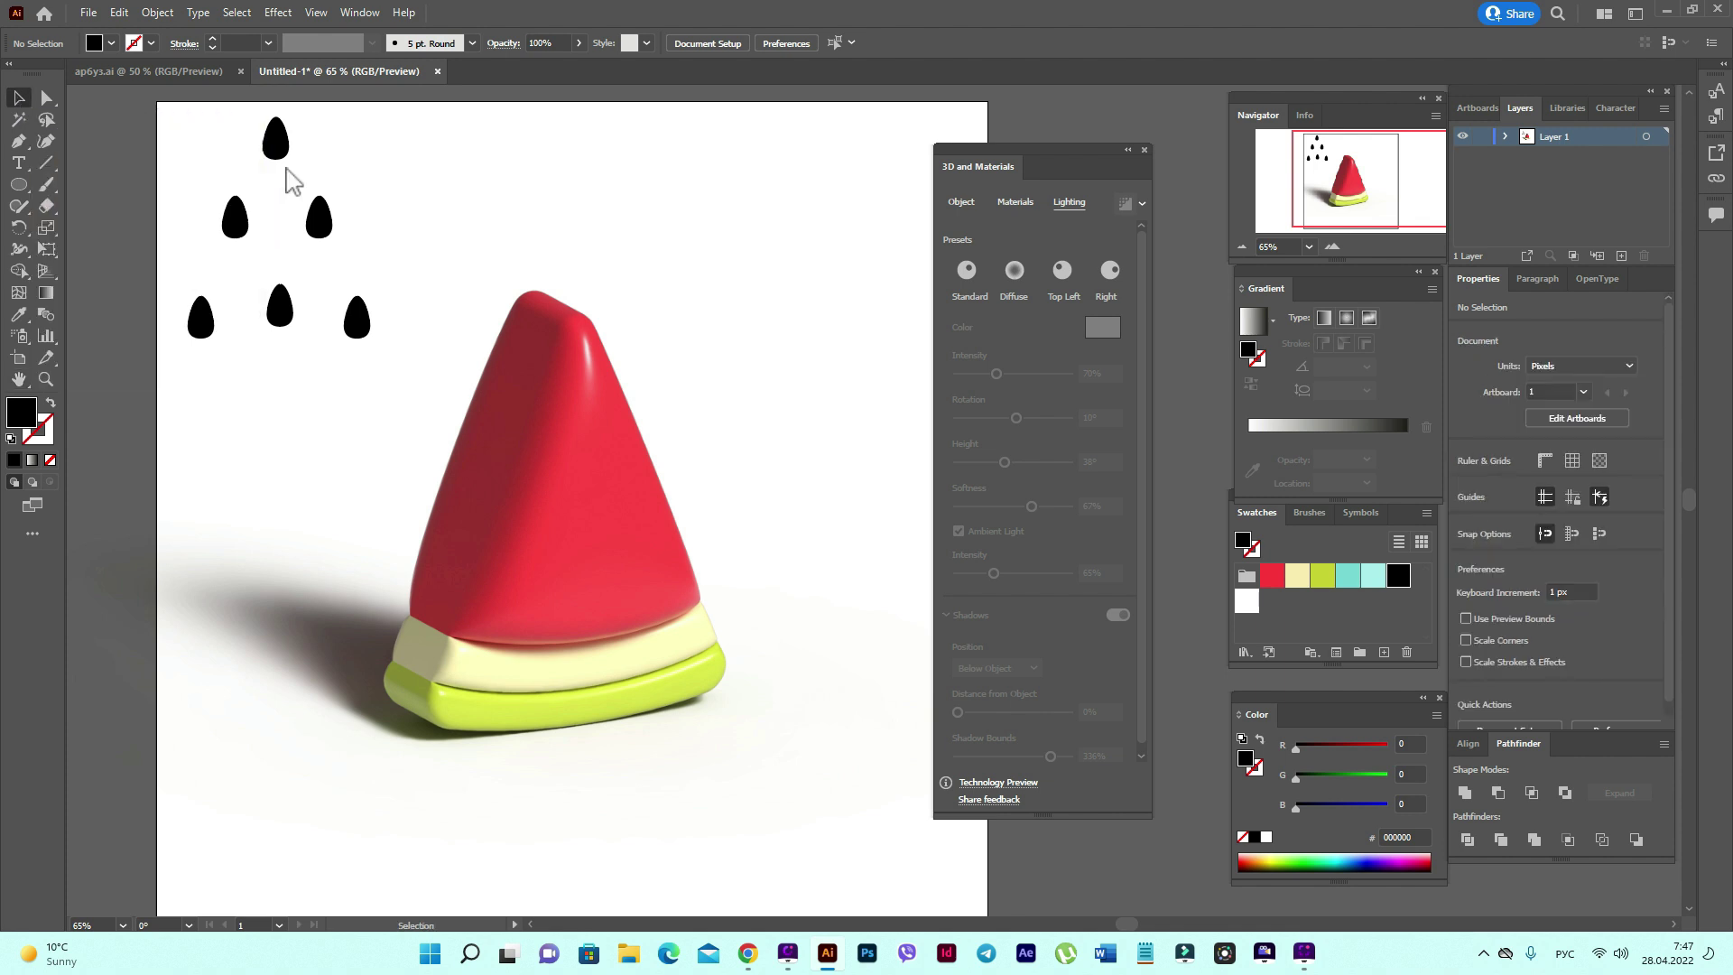
Move the seeds onto the red flesh and inflate them: 0 px depth, 51% volume, Off-Axis Front.
{"action": "left_click_drag", "start_coordinate": [316, 221], "coordinate": [630, 488]}
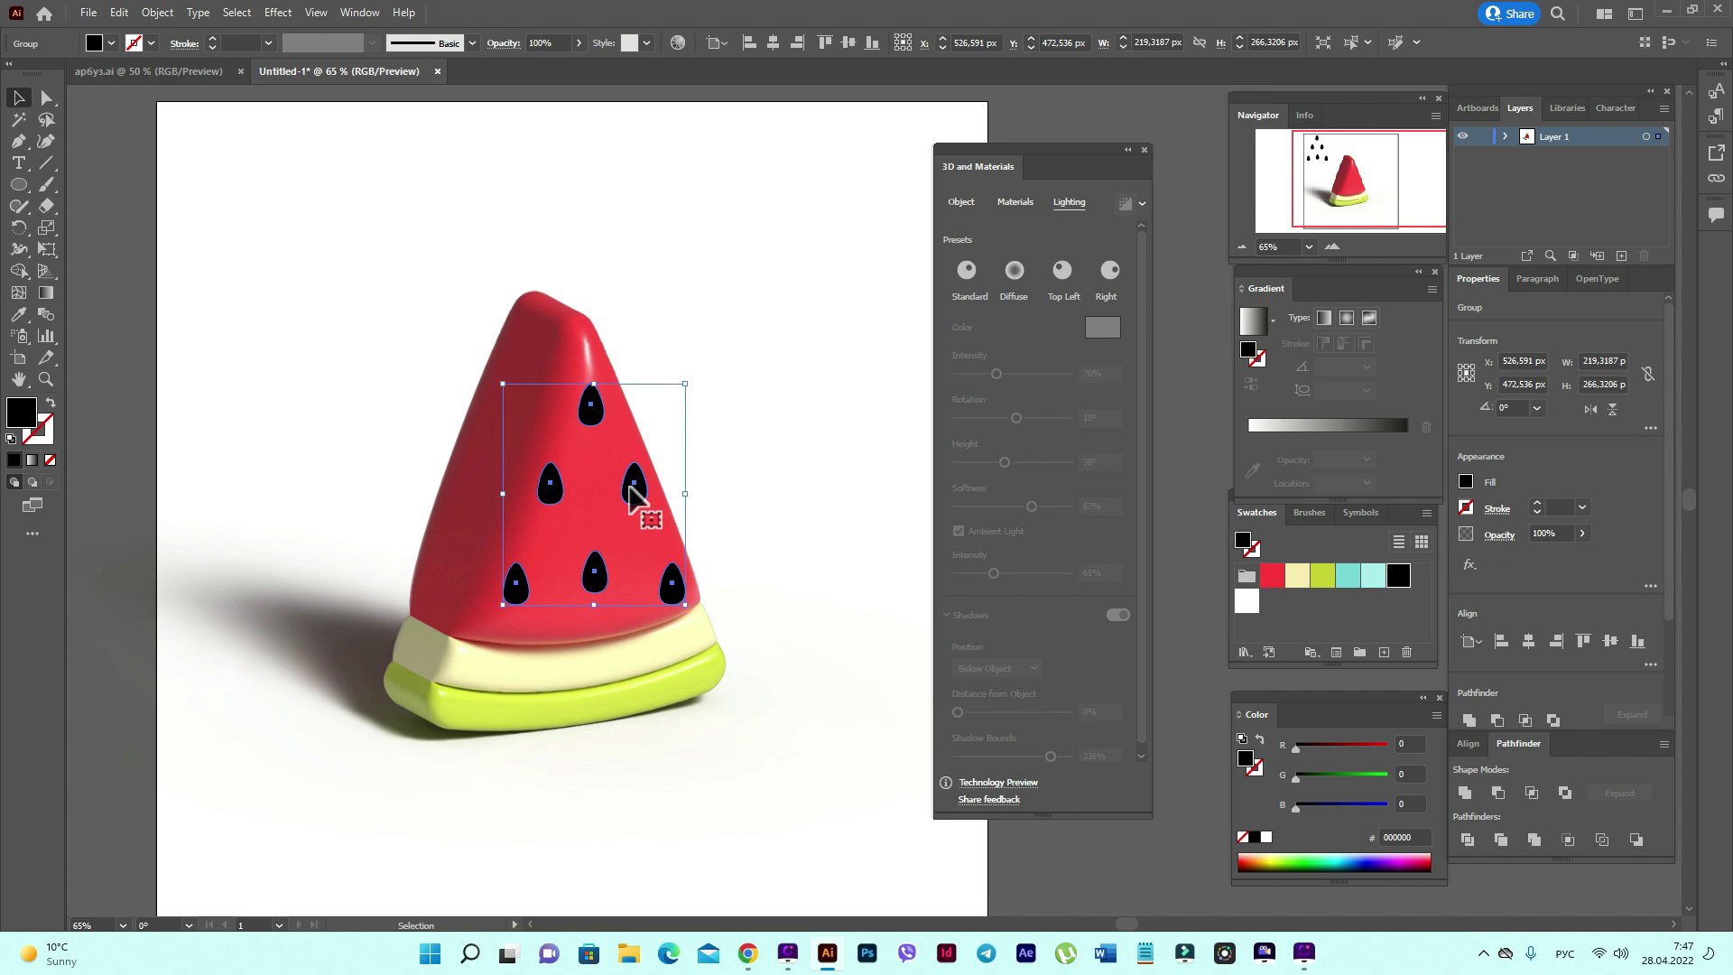
{"action": "left_click", "coordinate": [962, 201]}
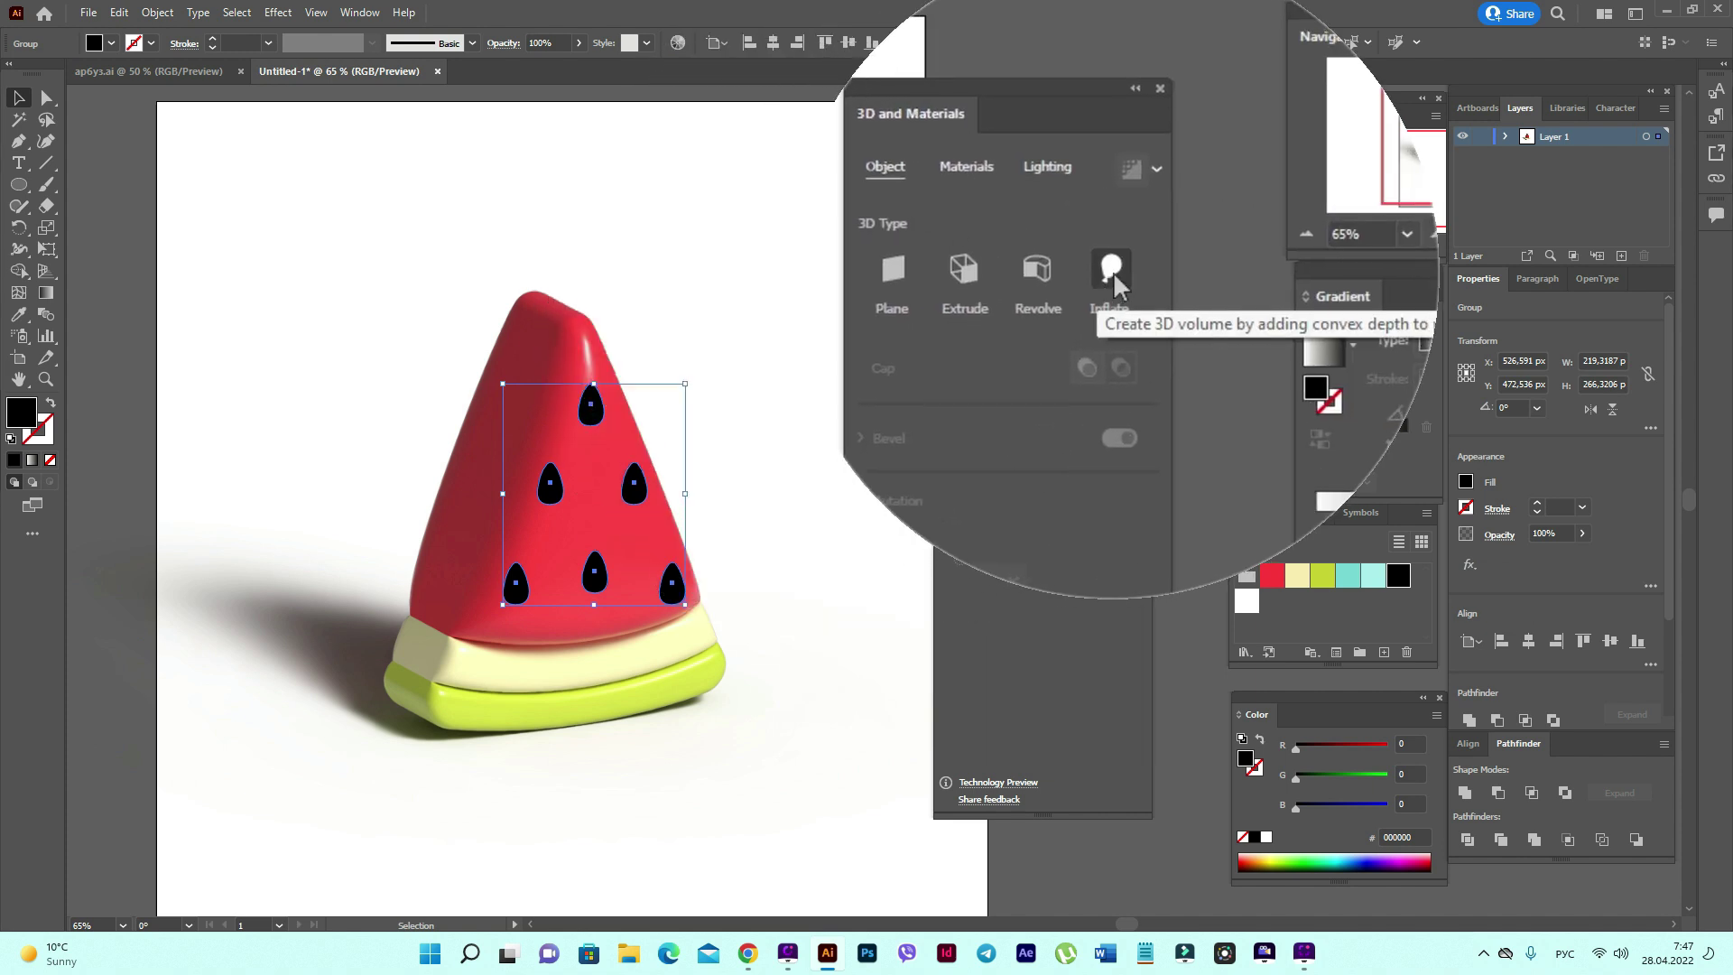
{"action": "left_click", "coordinate": [1113, 272]}
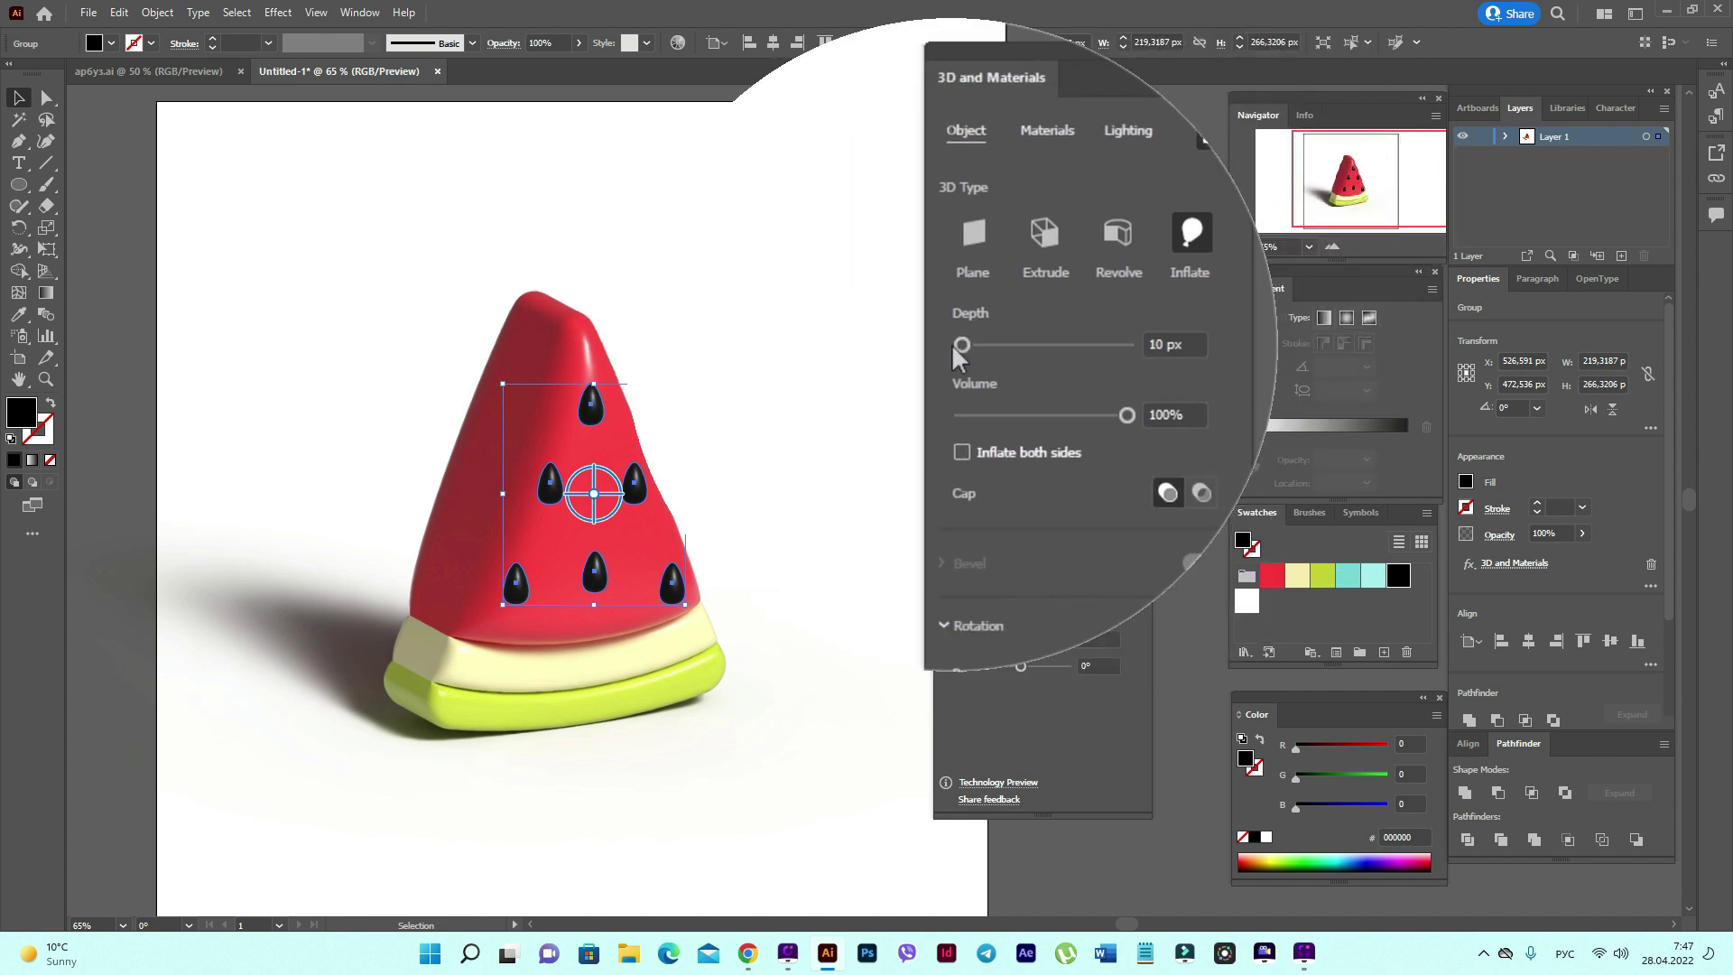
{"action": "left_click_drag", "start_coordinate": [959, 345], "coordinate": [949, 344]}
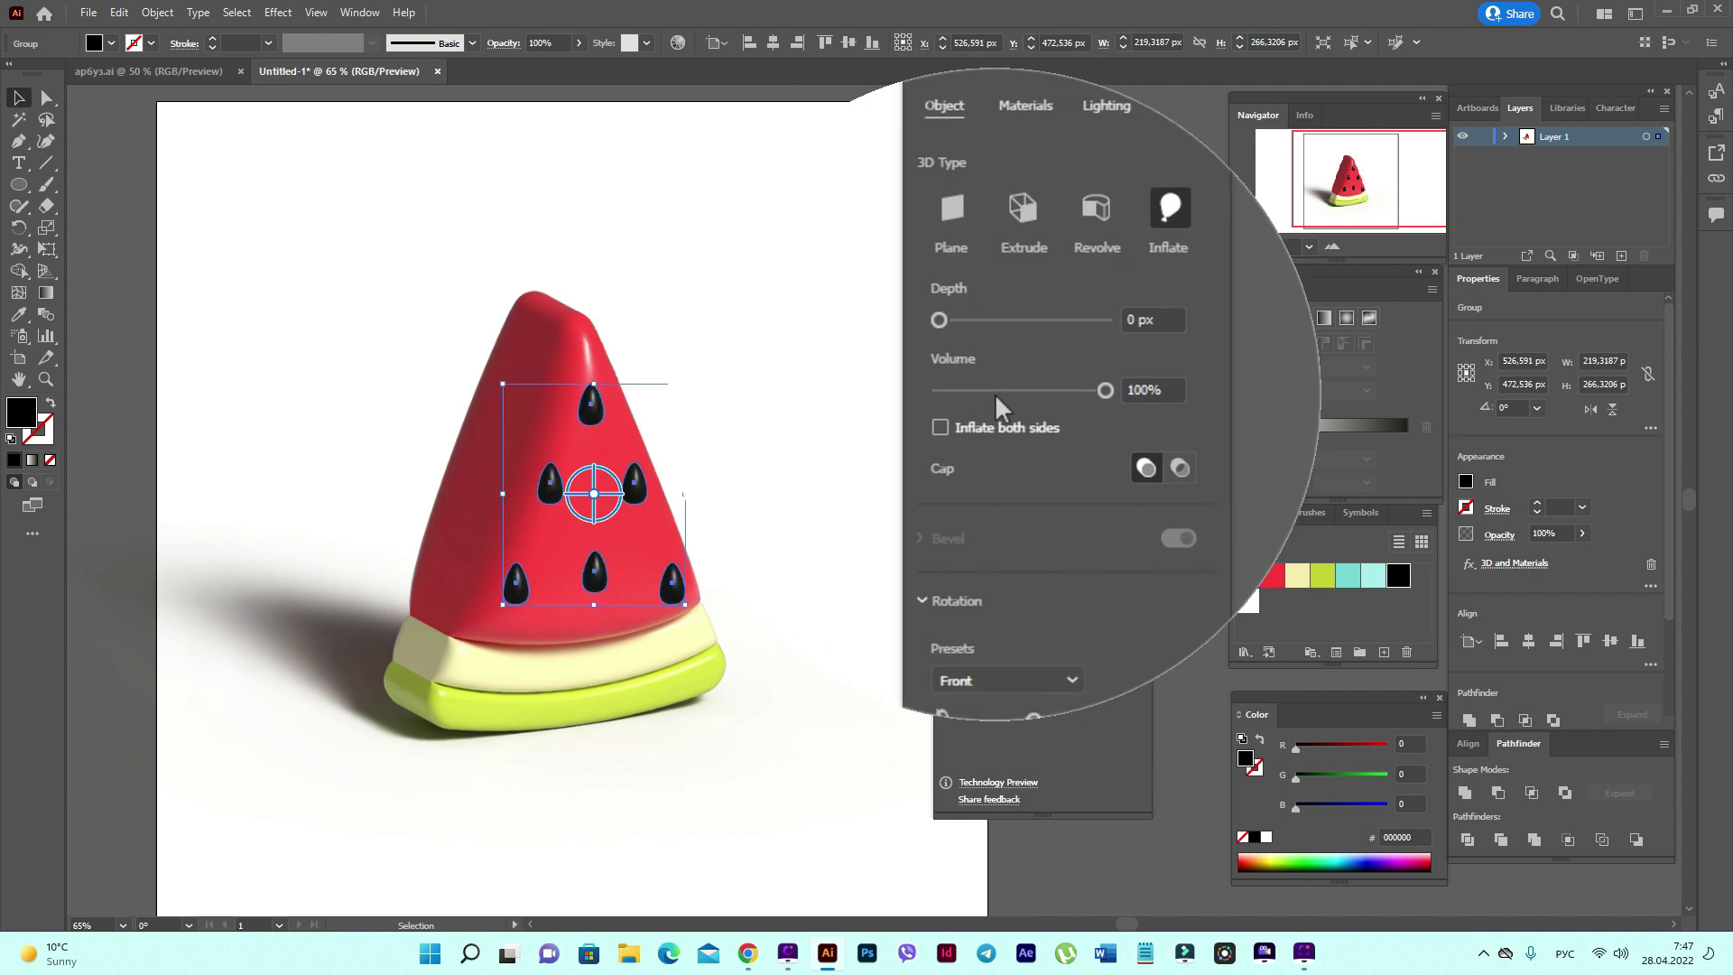
{"action": "left_click_drag", "start_coordinate": [1069, 388], "coordinate": [1013, 401]}
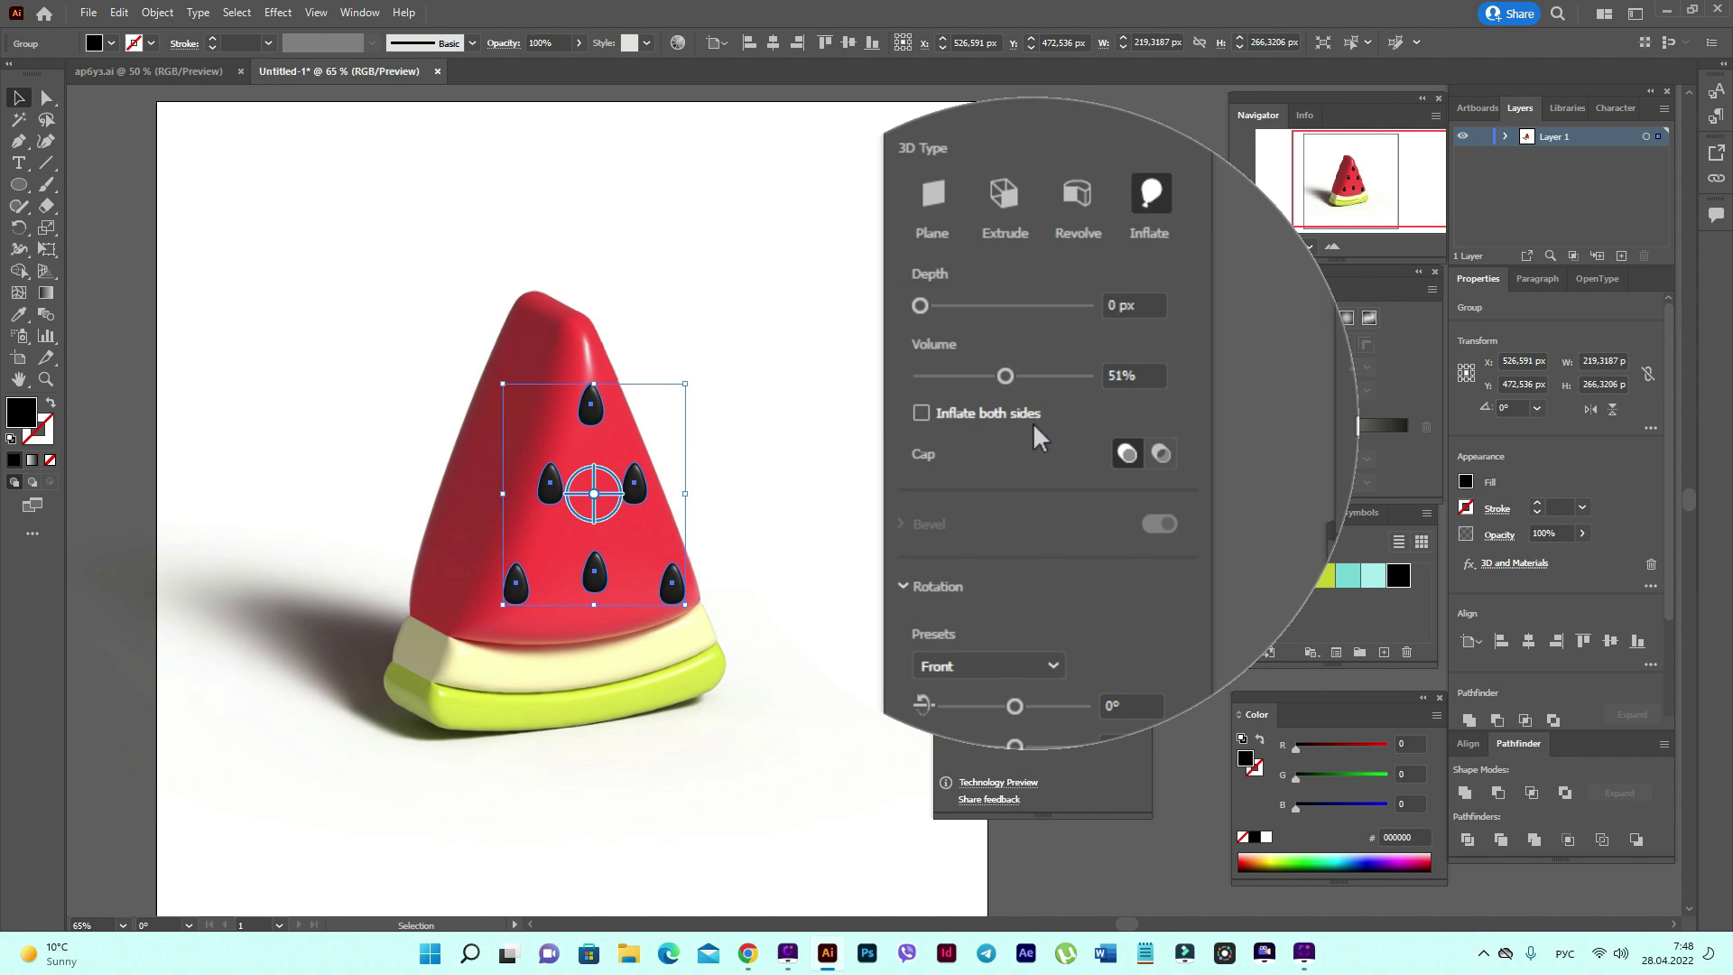
{"action": "left_click", "coordinate": [1036, 576]}
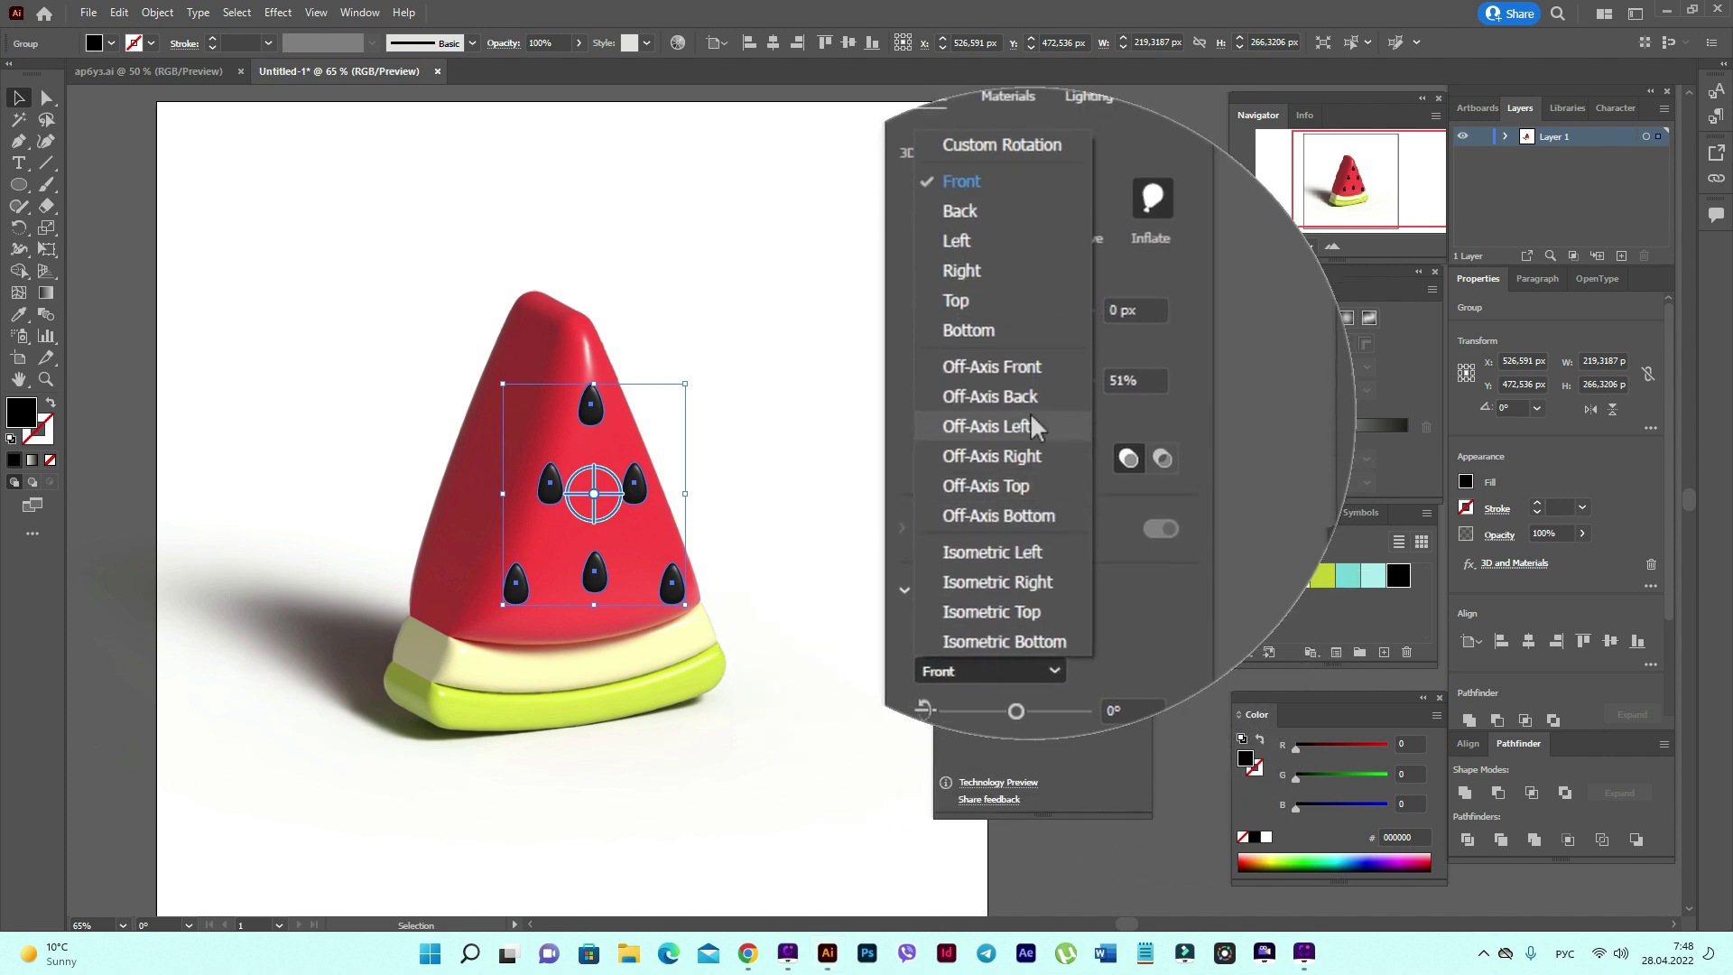
{"action": "left_click", "coordinate": [1028, 382]}
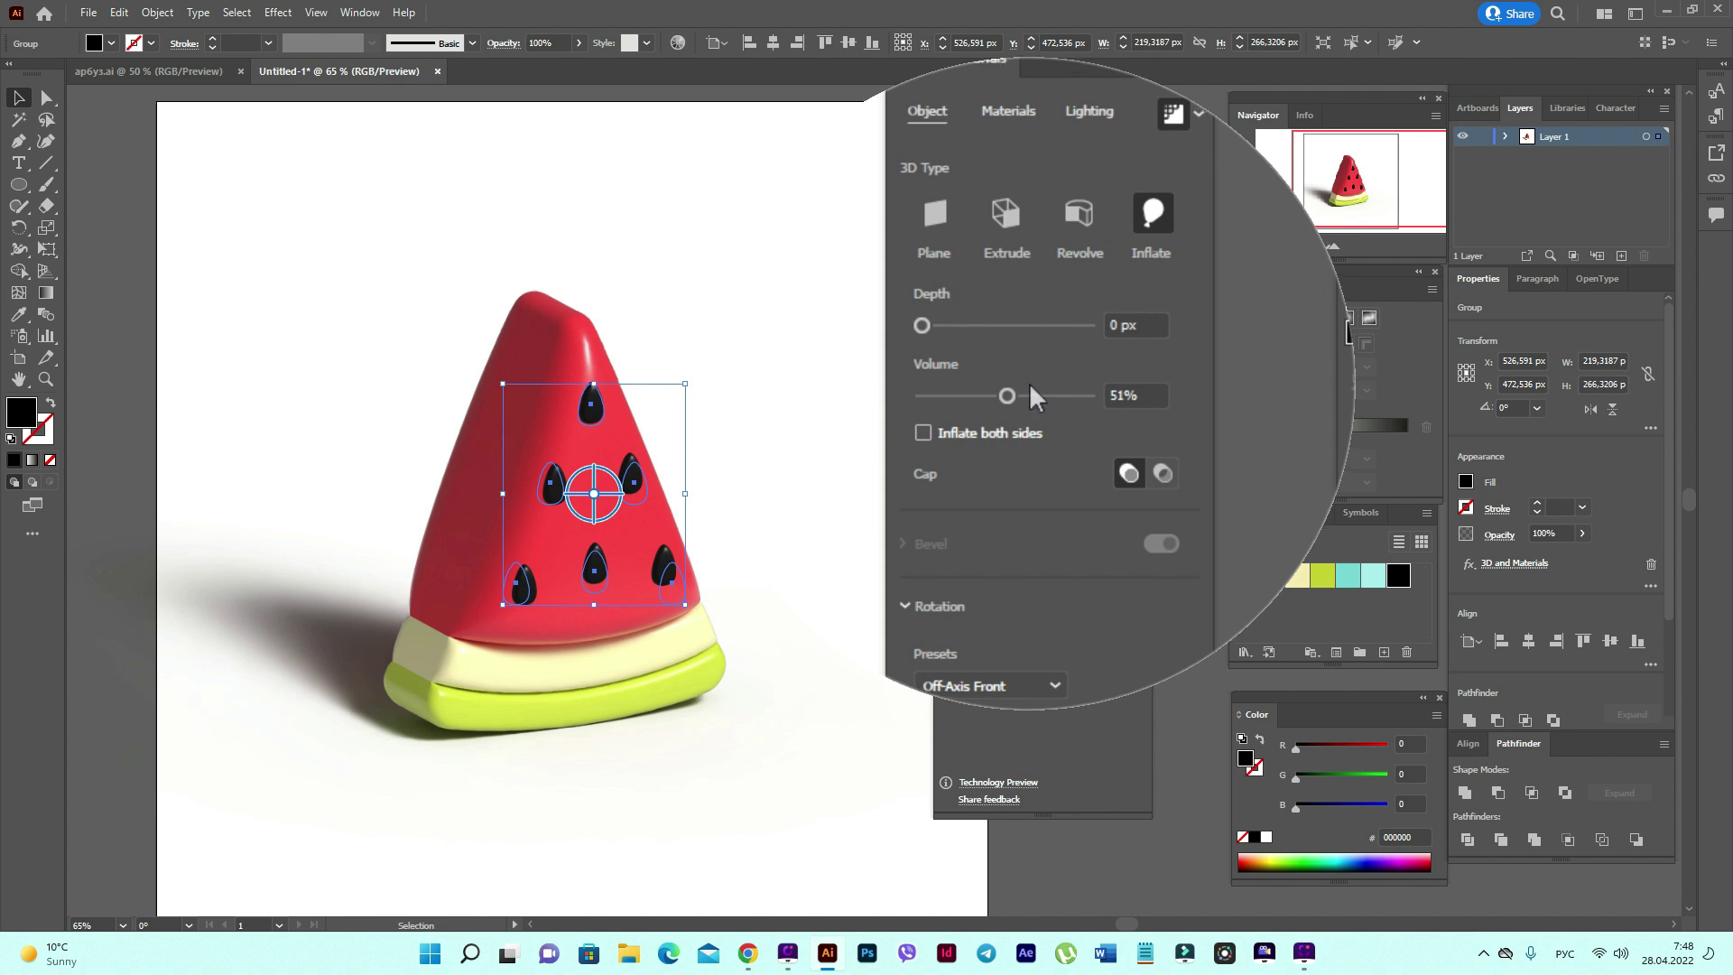
Set the seeds' material Roughness to 0.31, then switch to the Lighting settings.
{"action": "left_click", "coordinate": [1020, 203]}
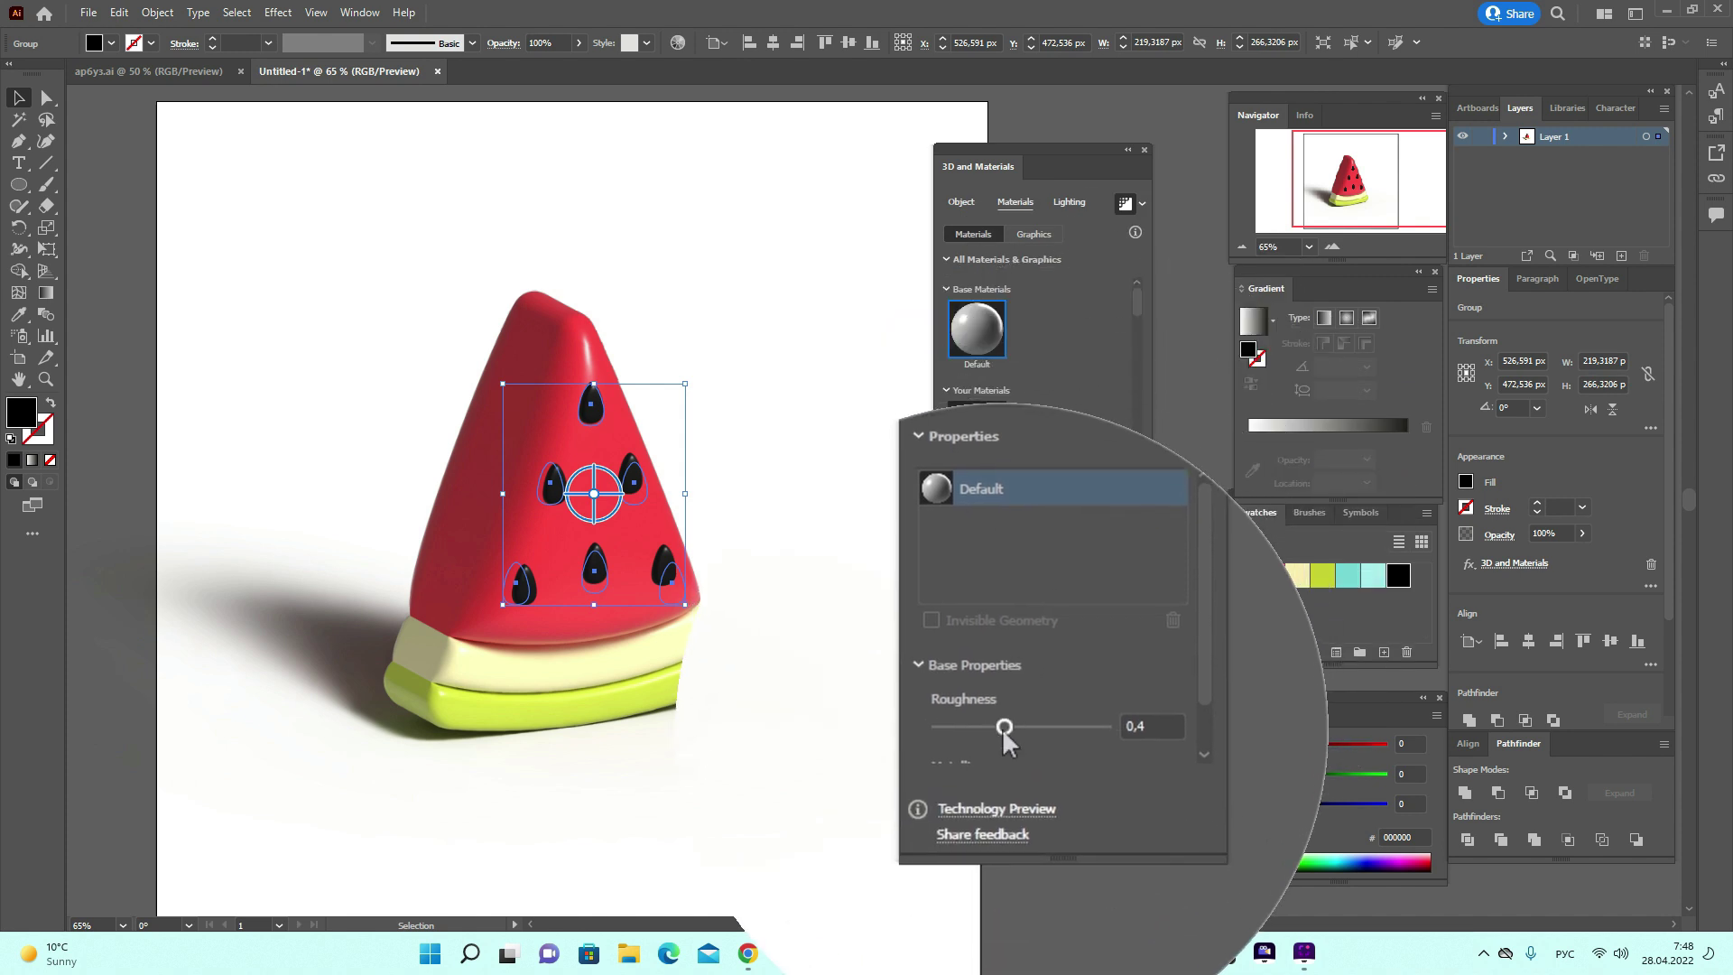
{"action": "left_click_drag", "start_coordinate": [1002, 728], "coordinate": [988, 727]}
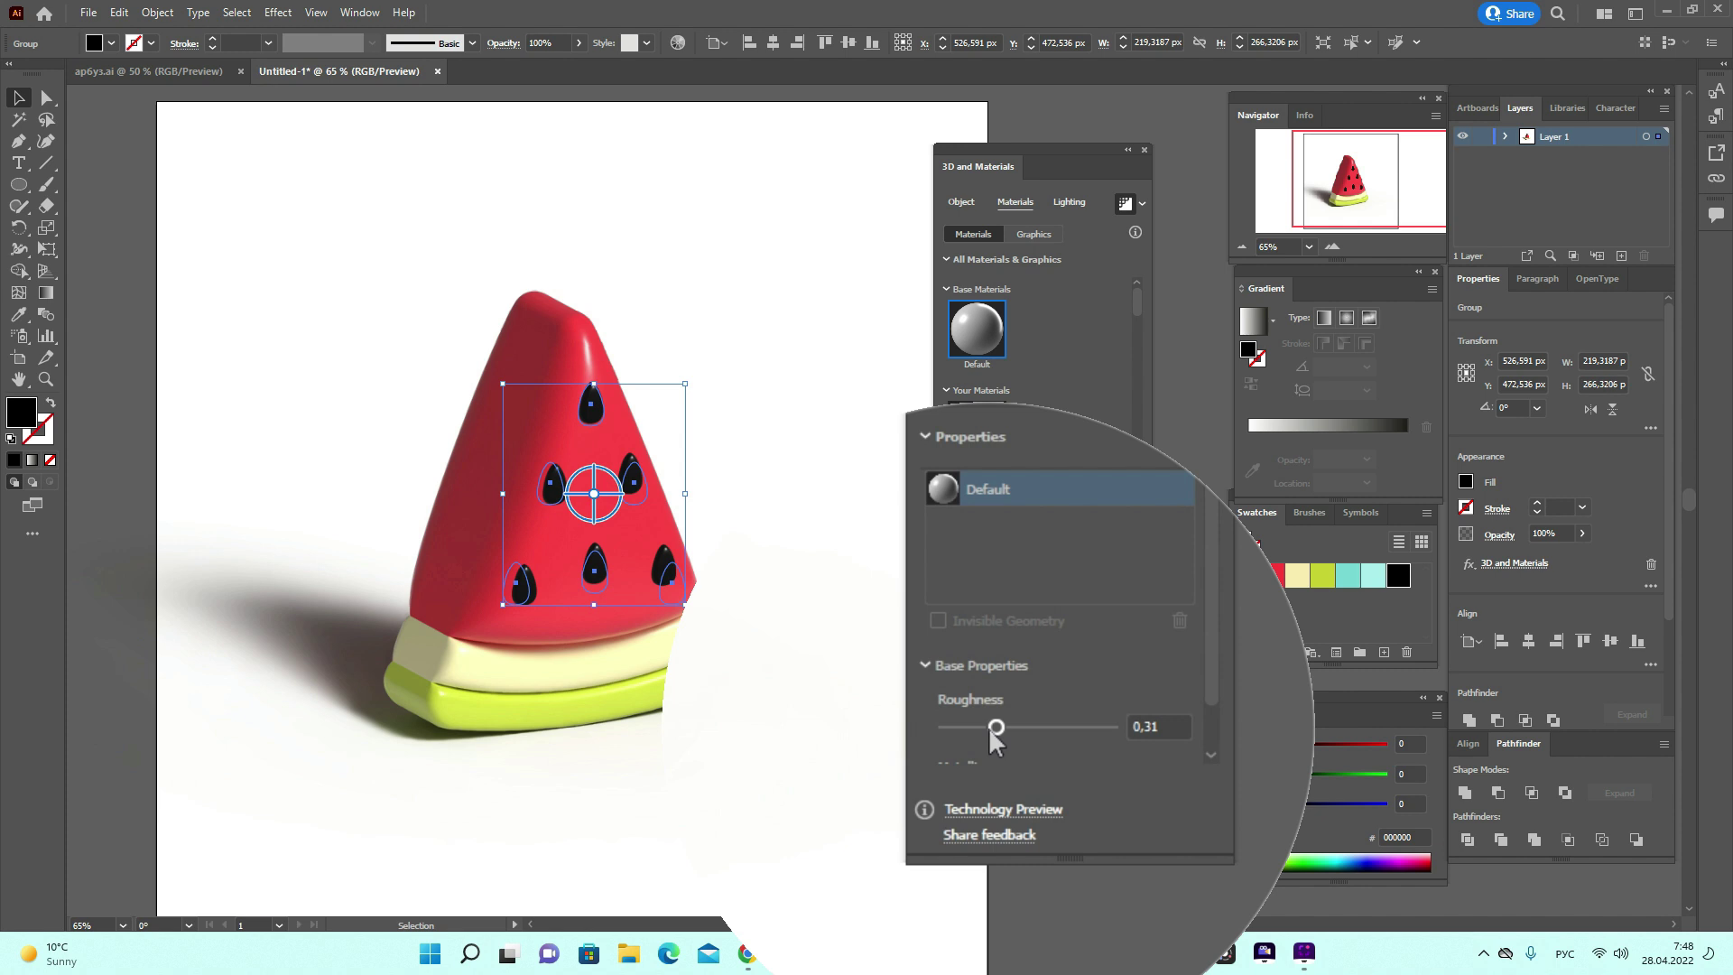
{"action": "left_click_drag", "start_coordinate": [989, 727], "coordinate": [988, 727]}
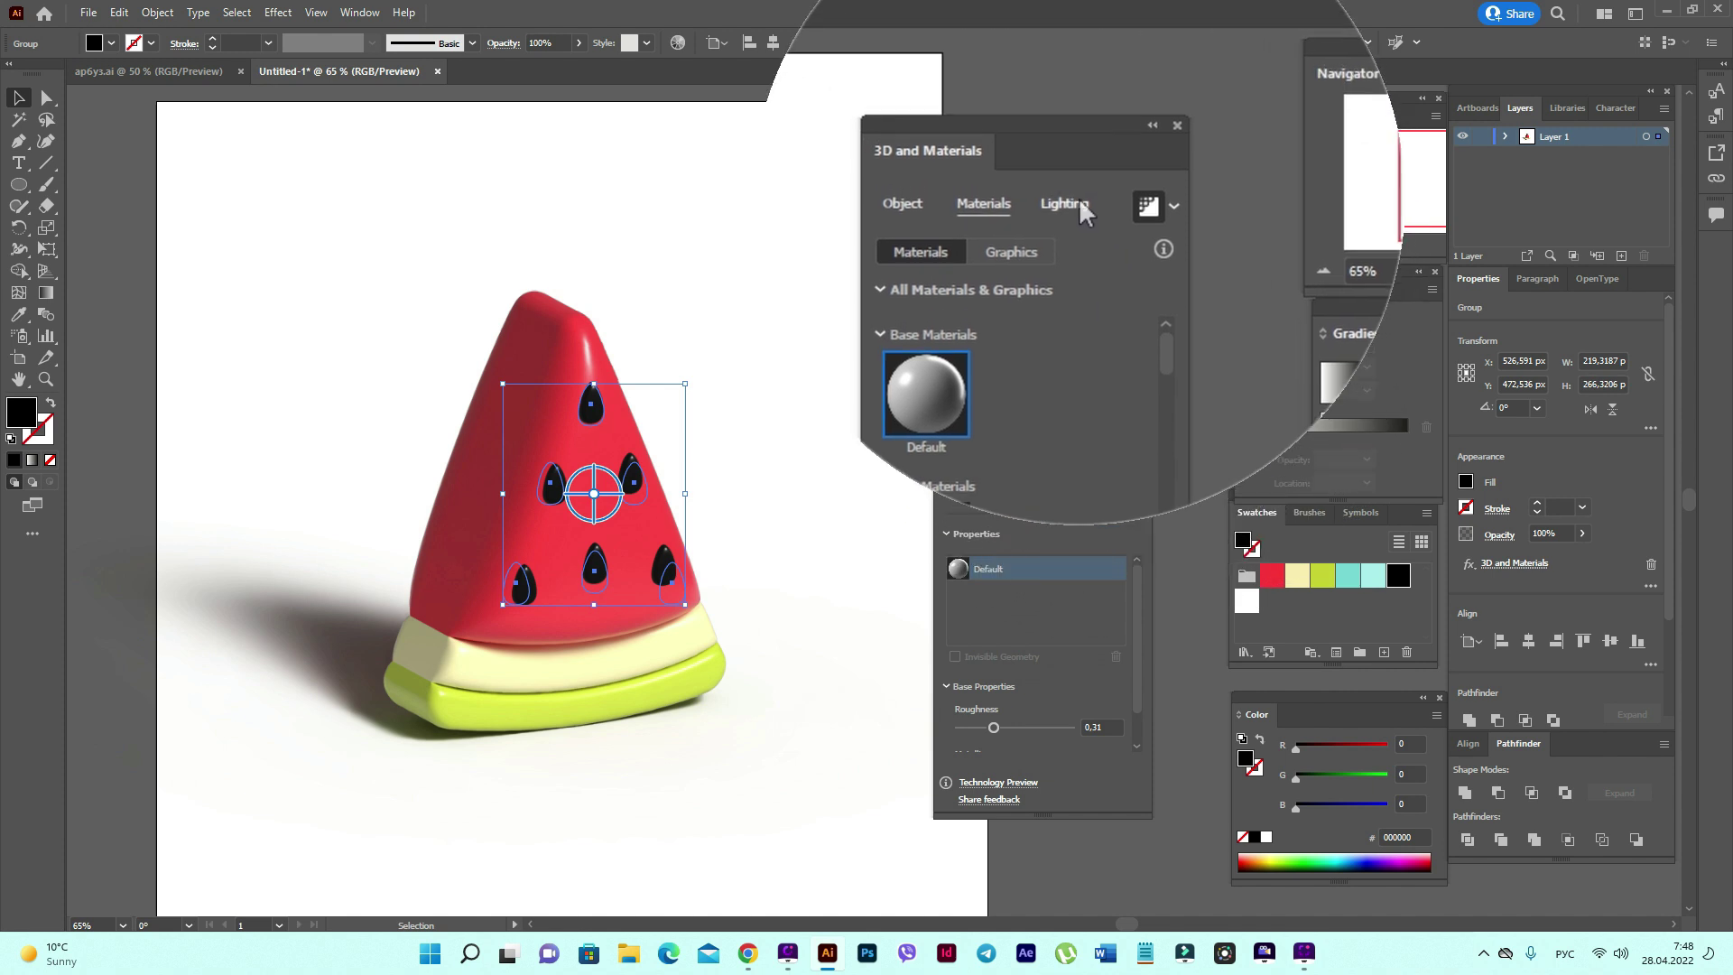
{"action": "left_click", "coordinate": [1080, 201]}
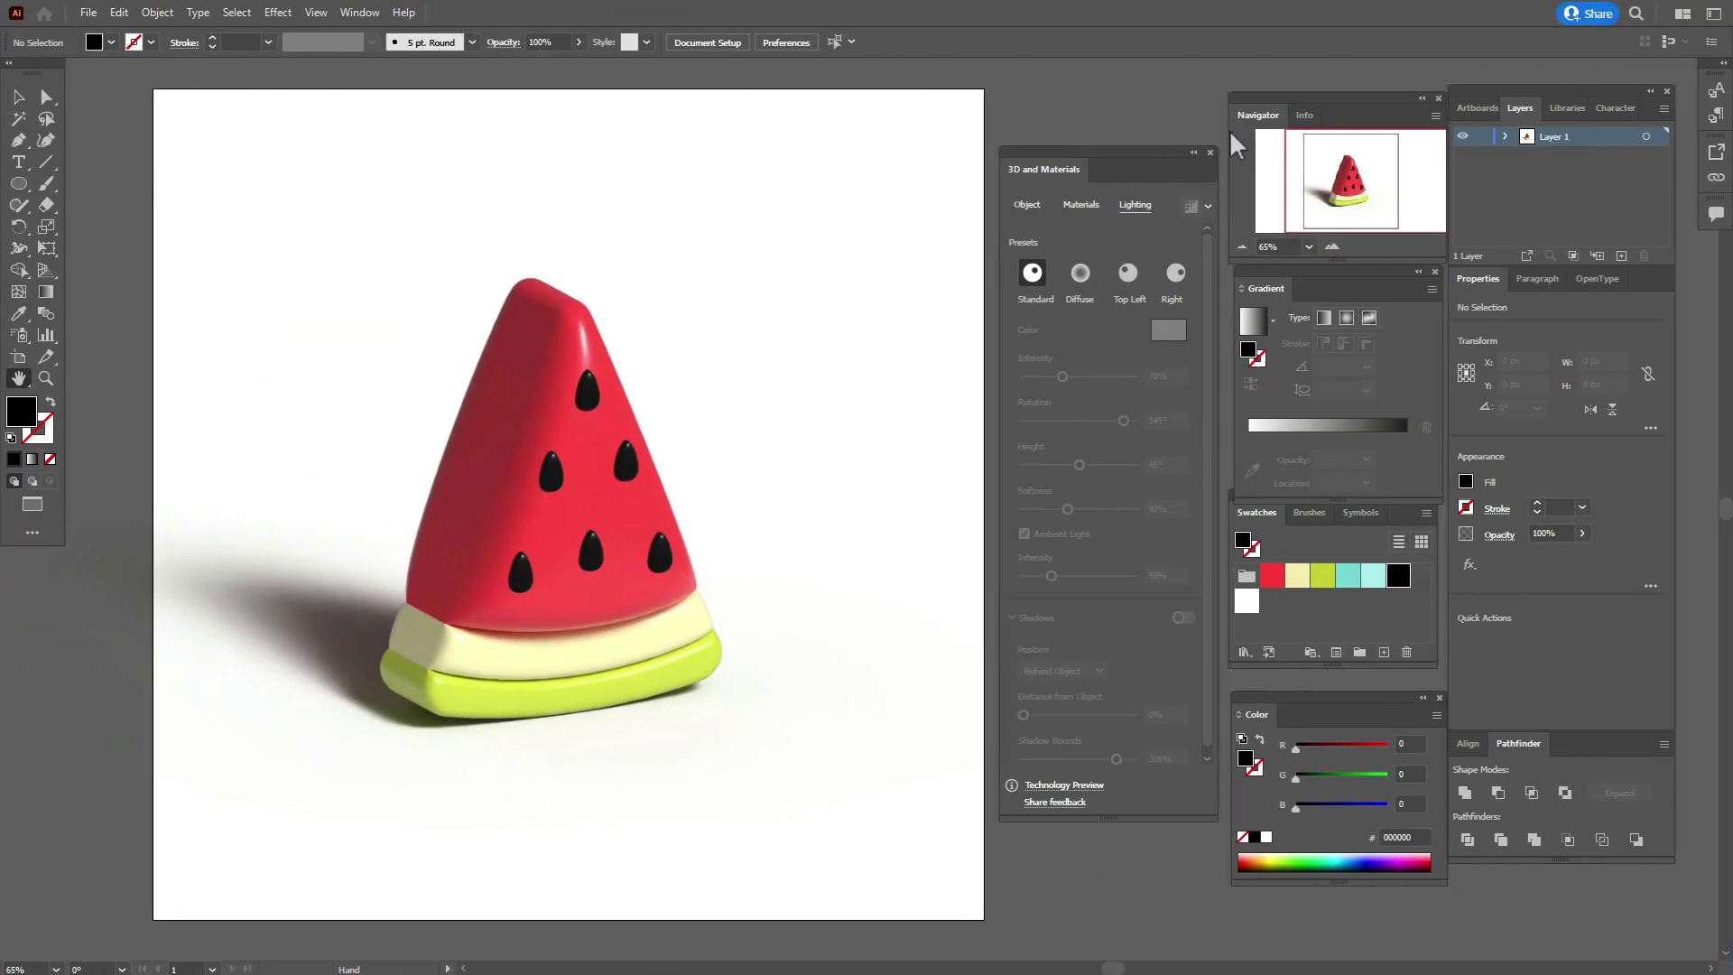
Close the 3D panel and draw a 1000 × 1000 px cyan (#77d8d8) rectangle over the artboard.
{"action": "left_click", "coordinate": [1211, 152]}
{"action": "left_click_drag", "start_coordinate": [658, 529], "coordinate": [669, 524]}
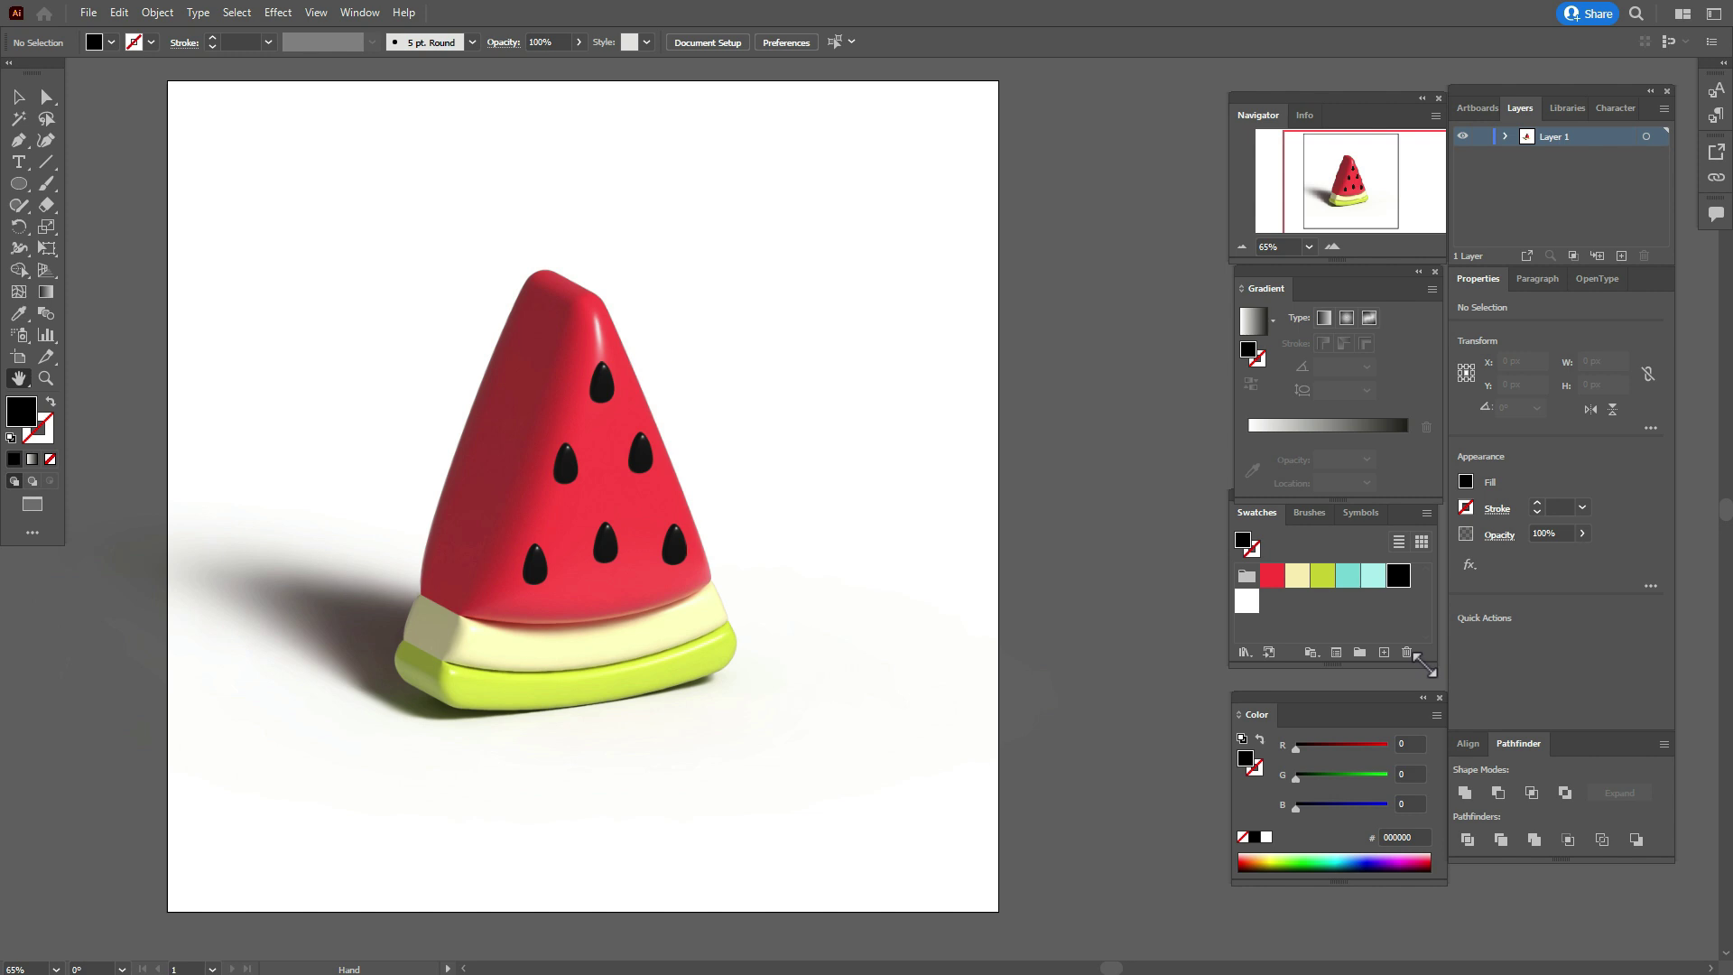
{"action": "left_click", "coordinate": [1347, 577]}
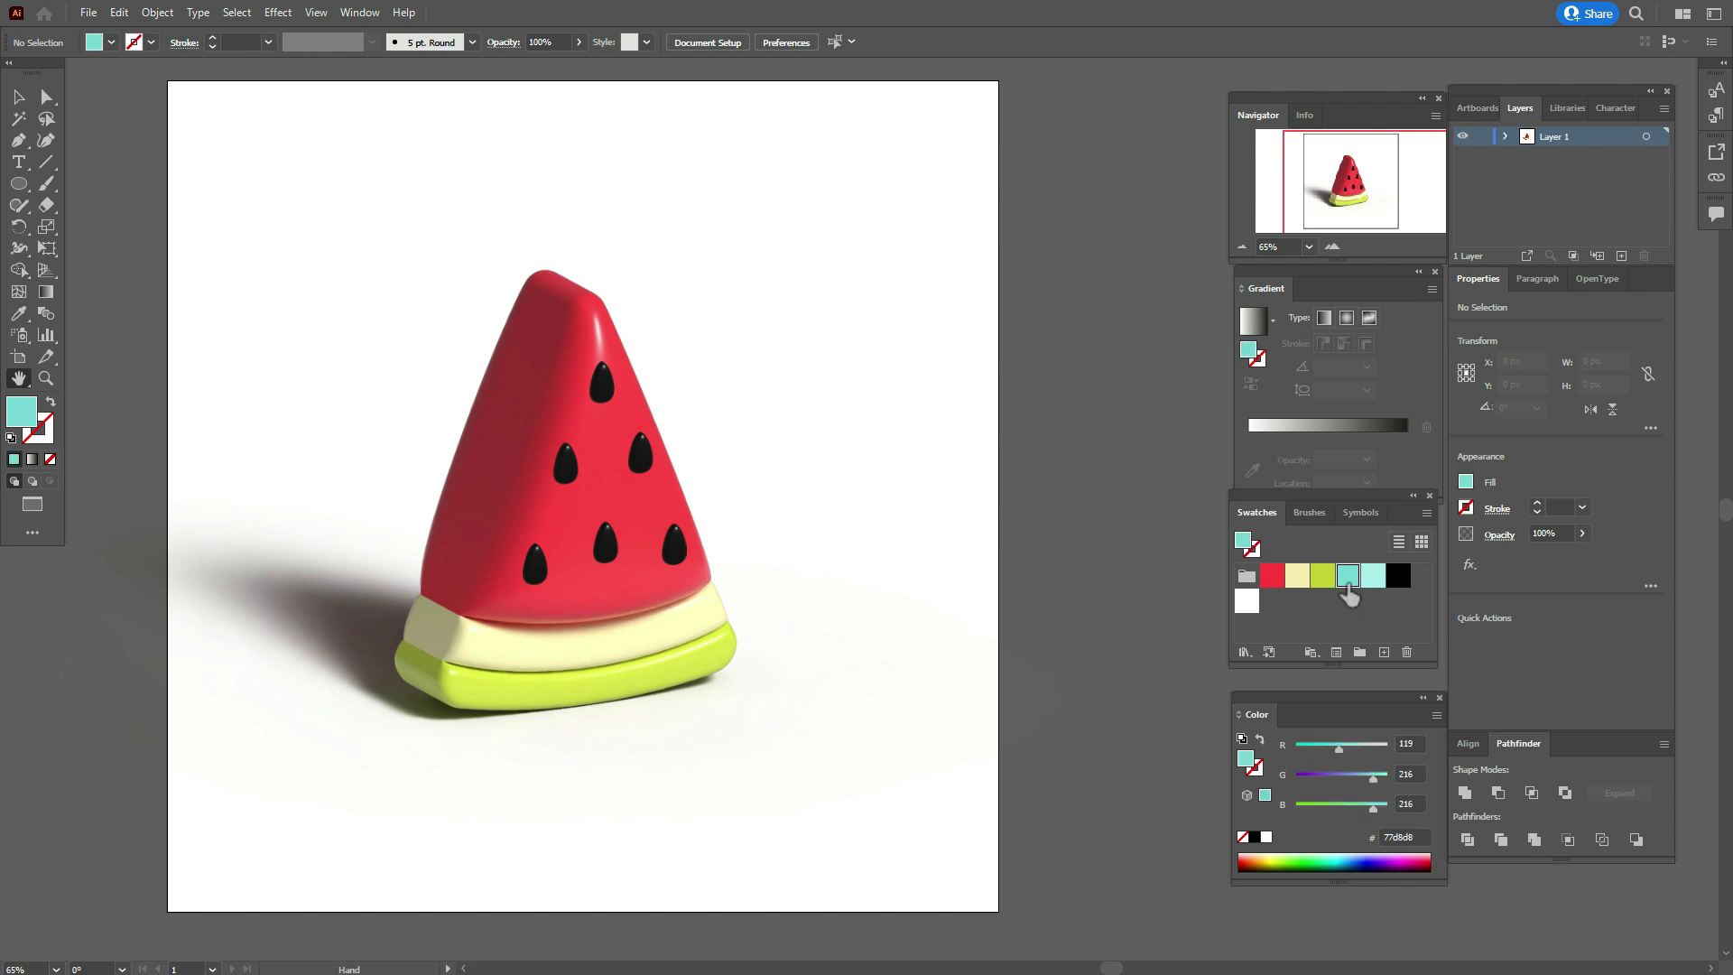
{"action": "left_click_drag", "start_coordinate": [18, 183], "coordinate": [82, 180]}
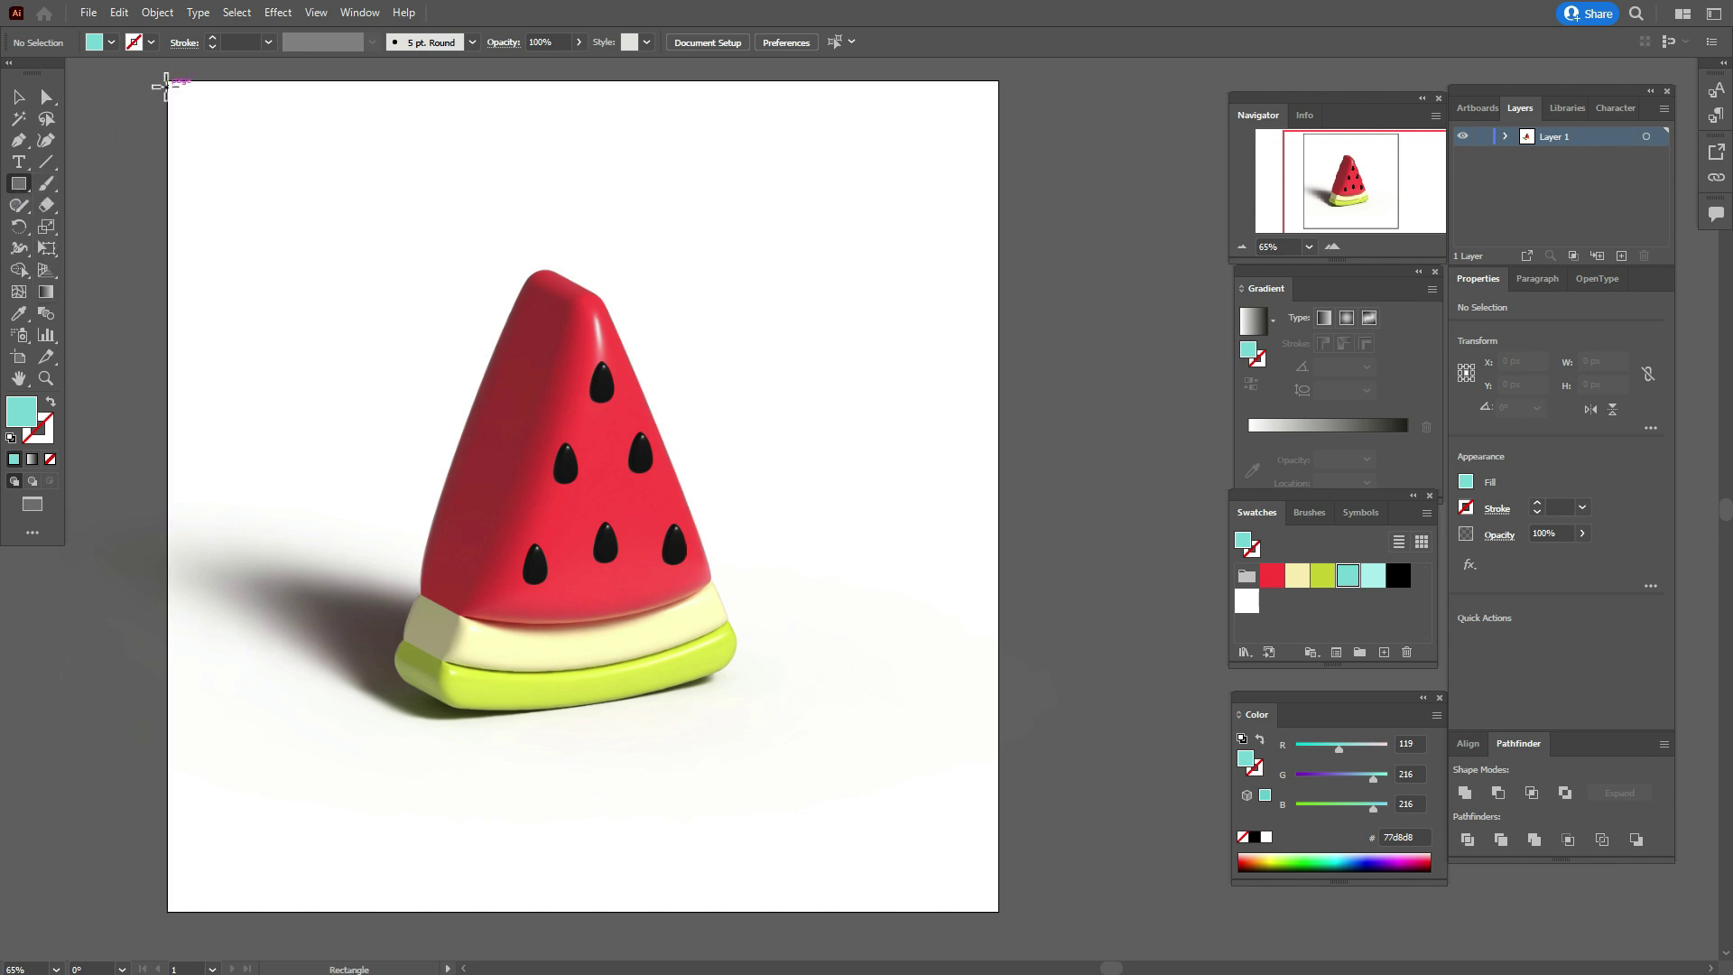
{"action": "left_click_drag", "start_coordinate": [166, 81], "coordinate": [1000, 910]}
{"action": "left_click", "coordinate": [18, 96]}
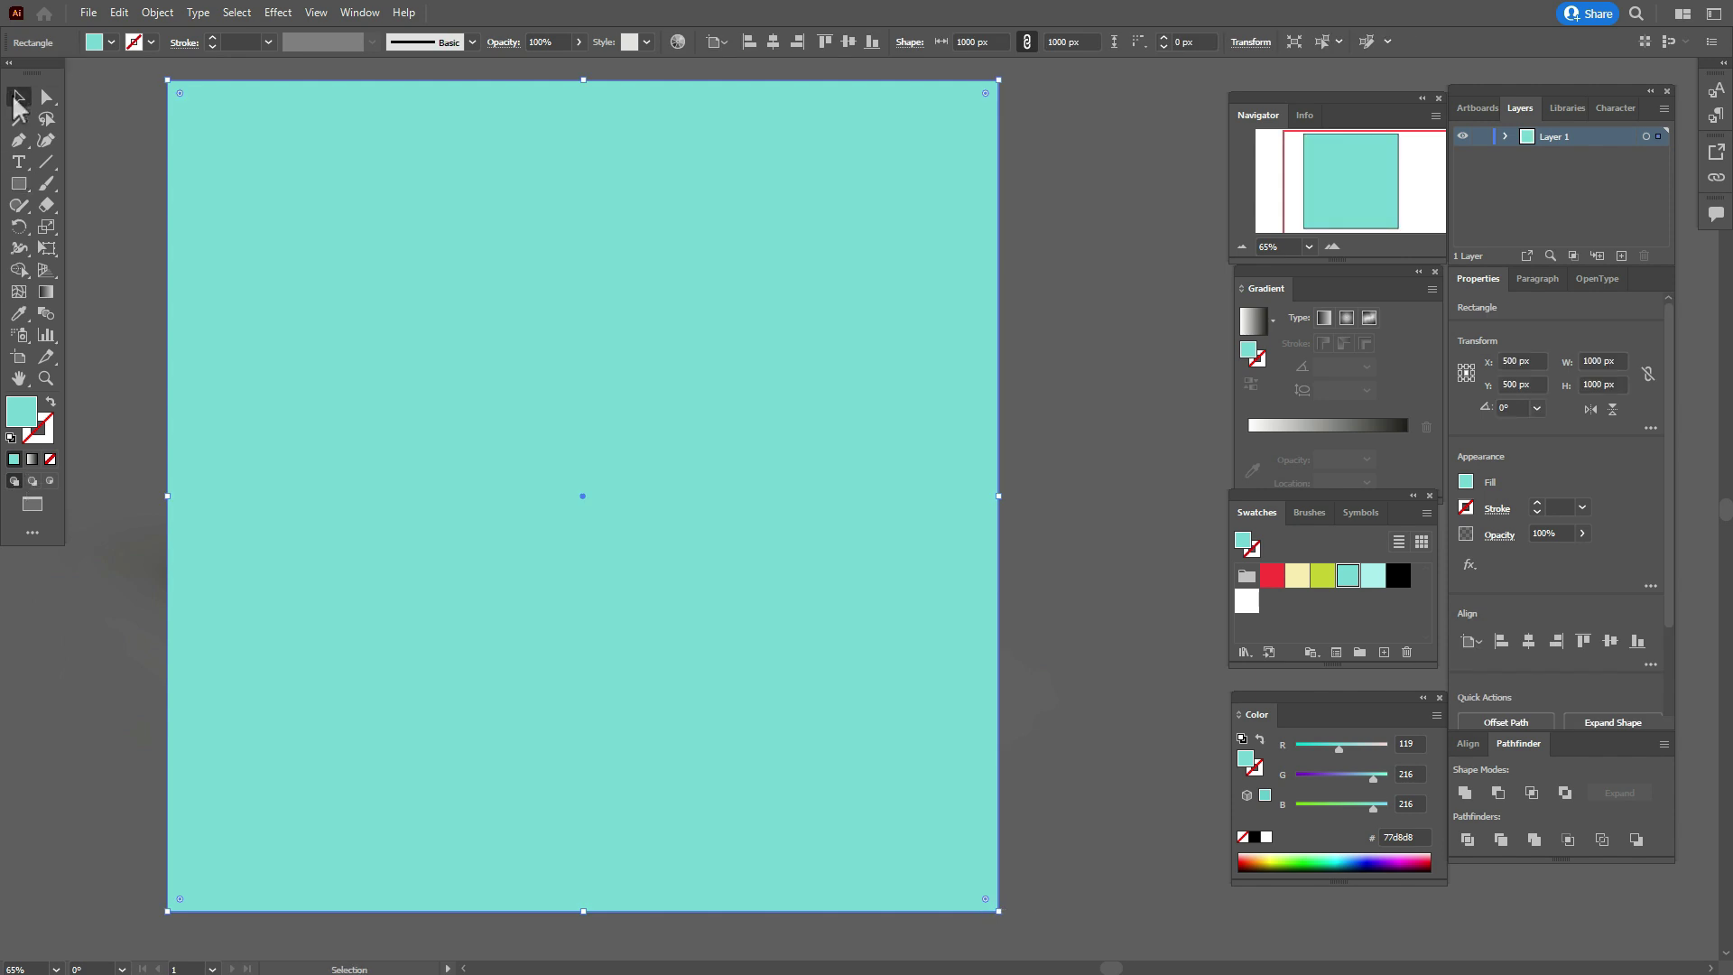
Send the cyan rectangle to the back and give it a gradient at a 90° angle.
{"action": "right_click", "coordinate": [841, 386]}
{"action": "mouse_move", "coordinate": [948, 720]}
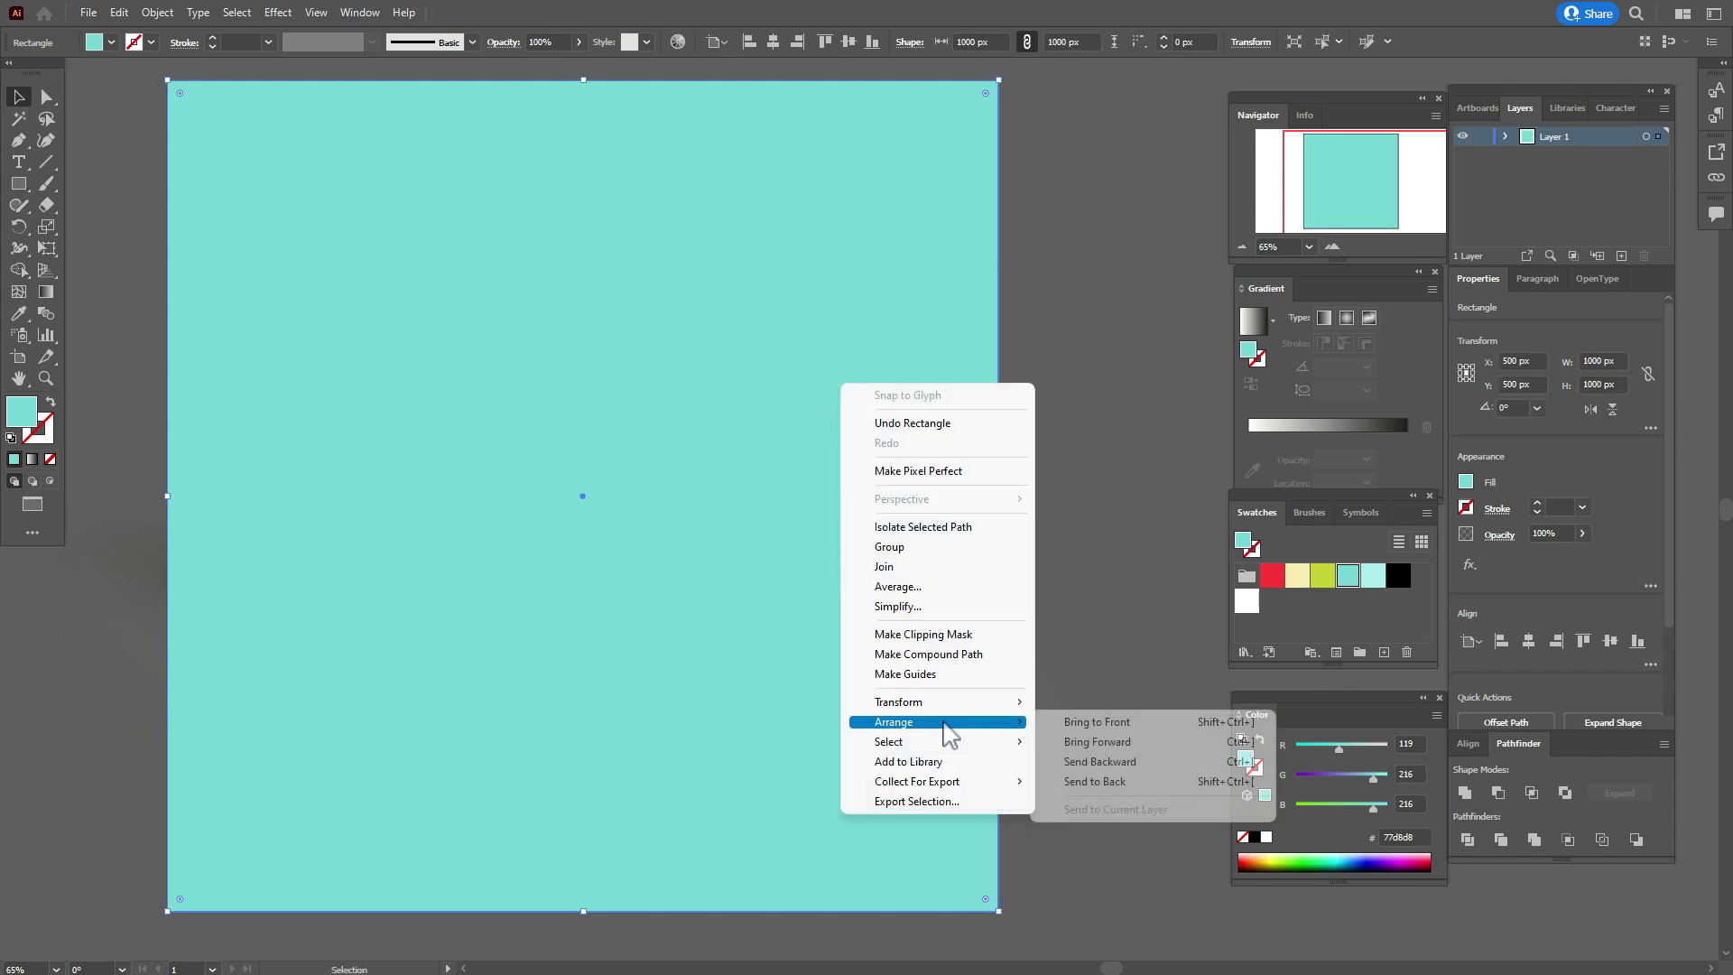
{"action": "left_click", "coordinate": [1139, 788]}
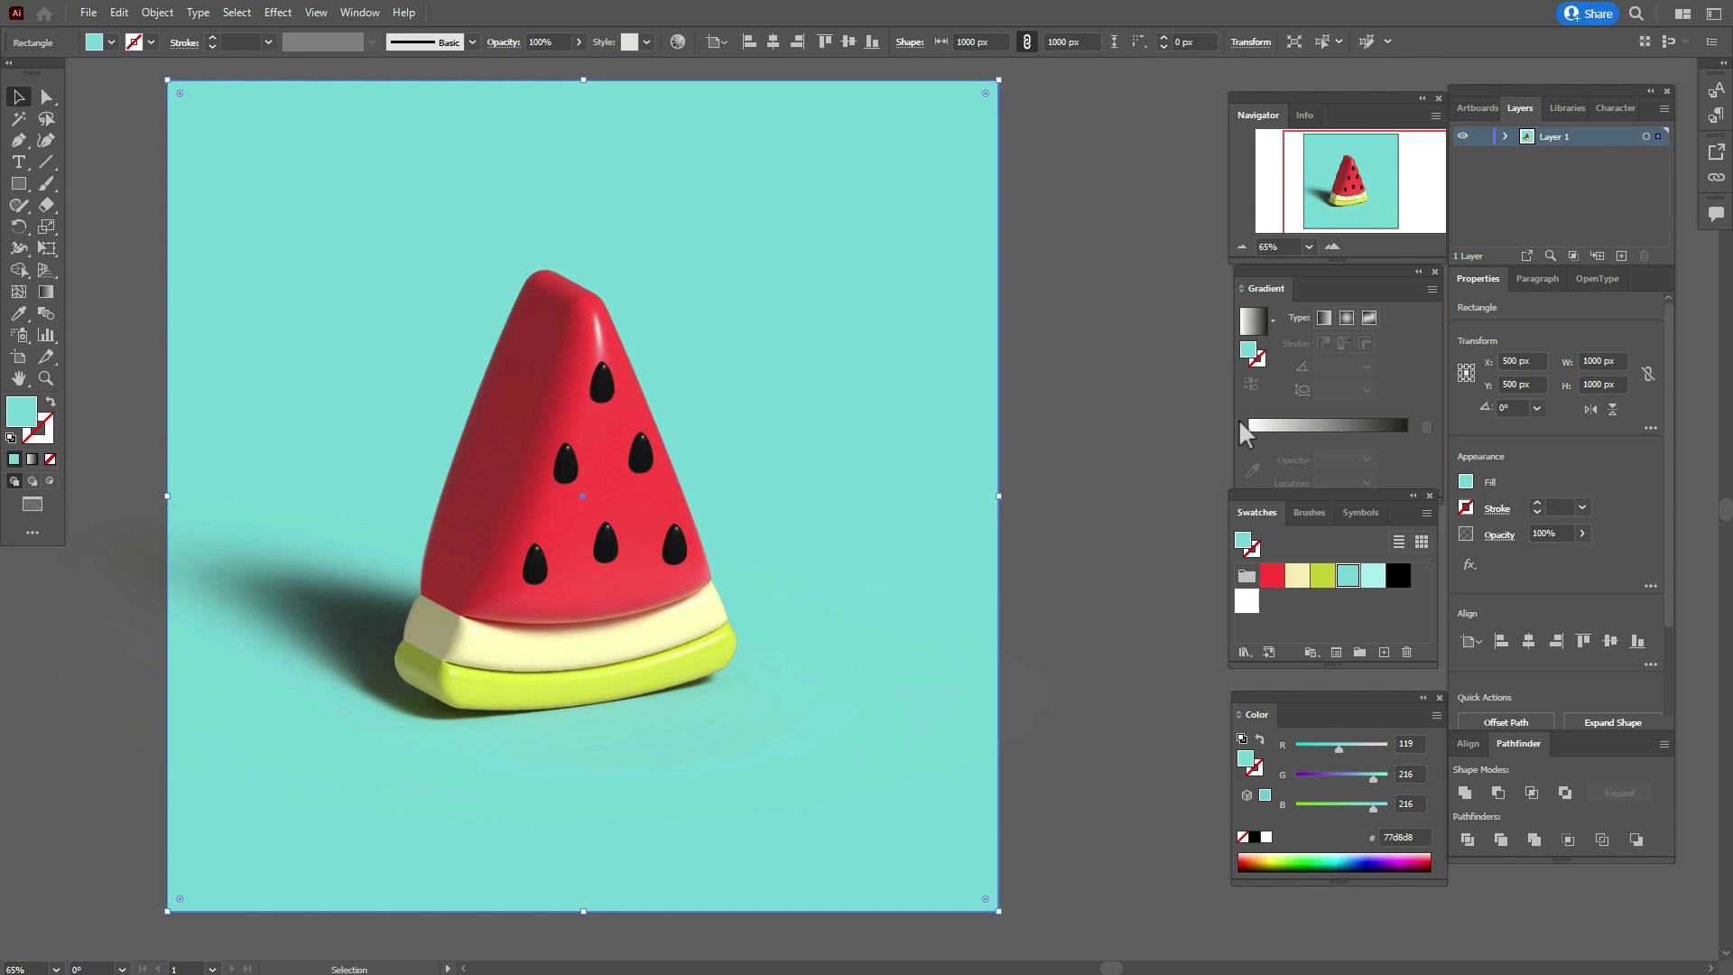
{"action": "left_click", "coordinate": [1273, 327]}
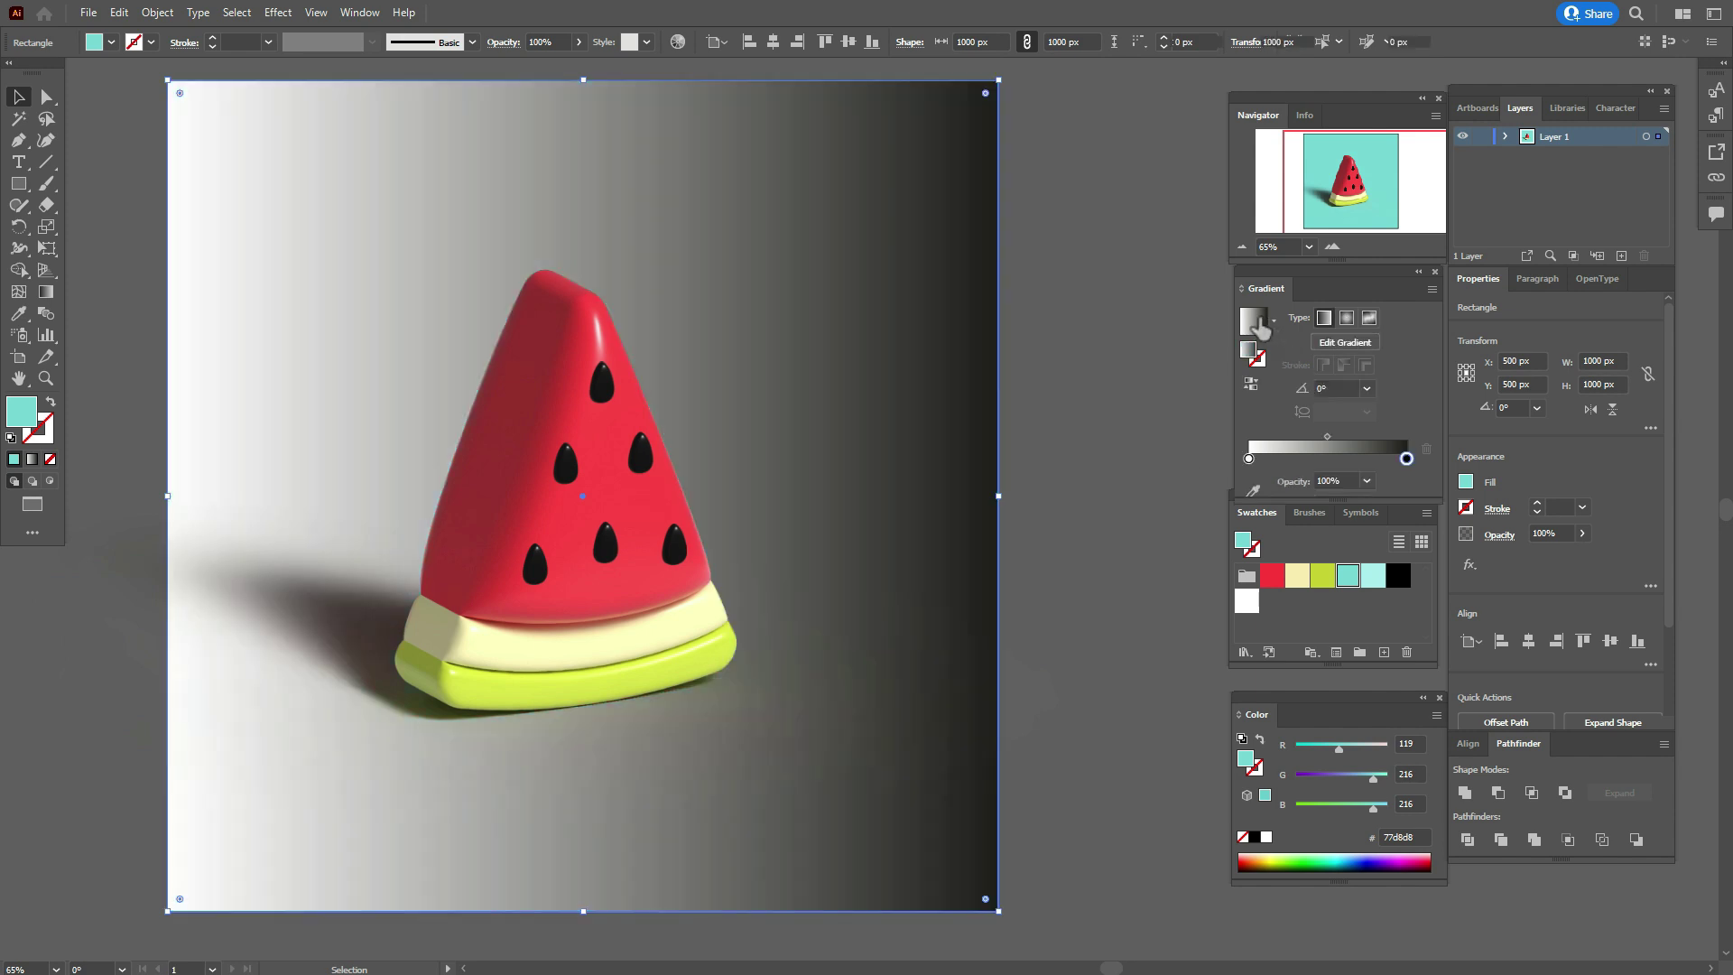
{"action": "left_click", "coordinate": [1340, 388]}
{"action": "type", "text": "90"}
{"action": "key", "text": "Return"}
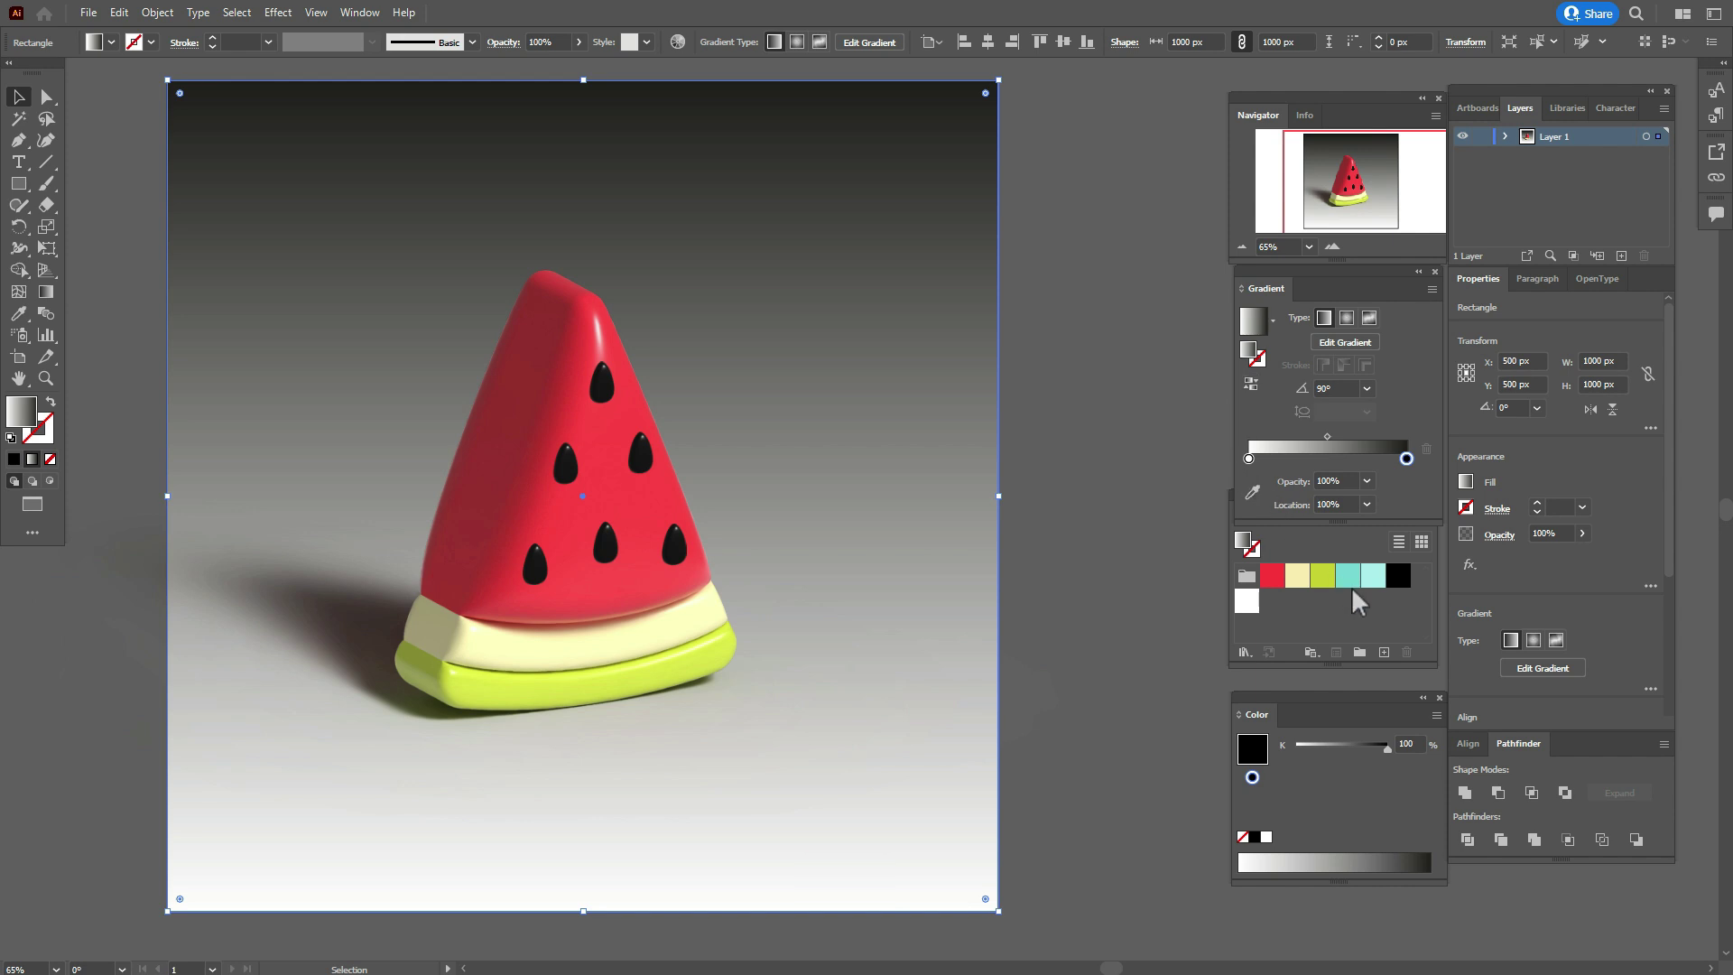
Set teal colours on the gradient stops and shift the blend lower on the background.
{"action": "left_click_drag", "start_coordinate": [1352, 591], "coordinate": [1406, 458]}
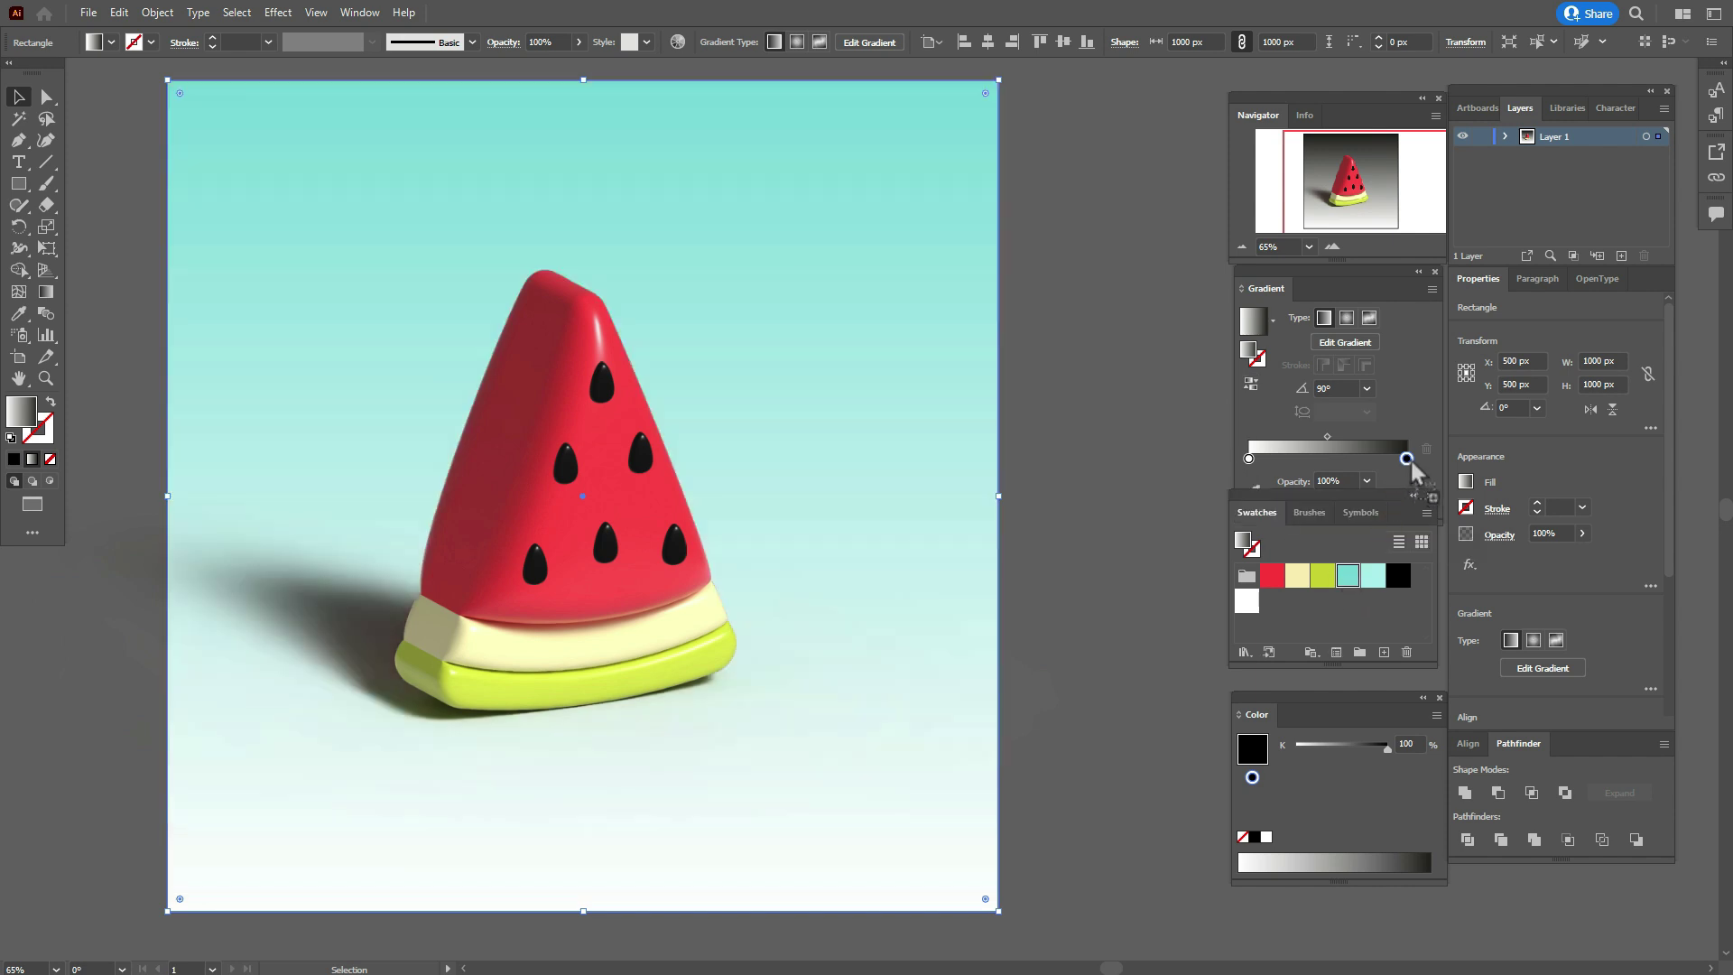
{"action": "left_click_drag", "start_coordinate": [1251, 463], "coordinate": [1283, 458]}
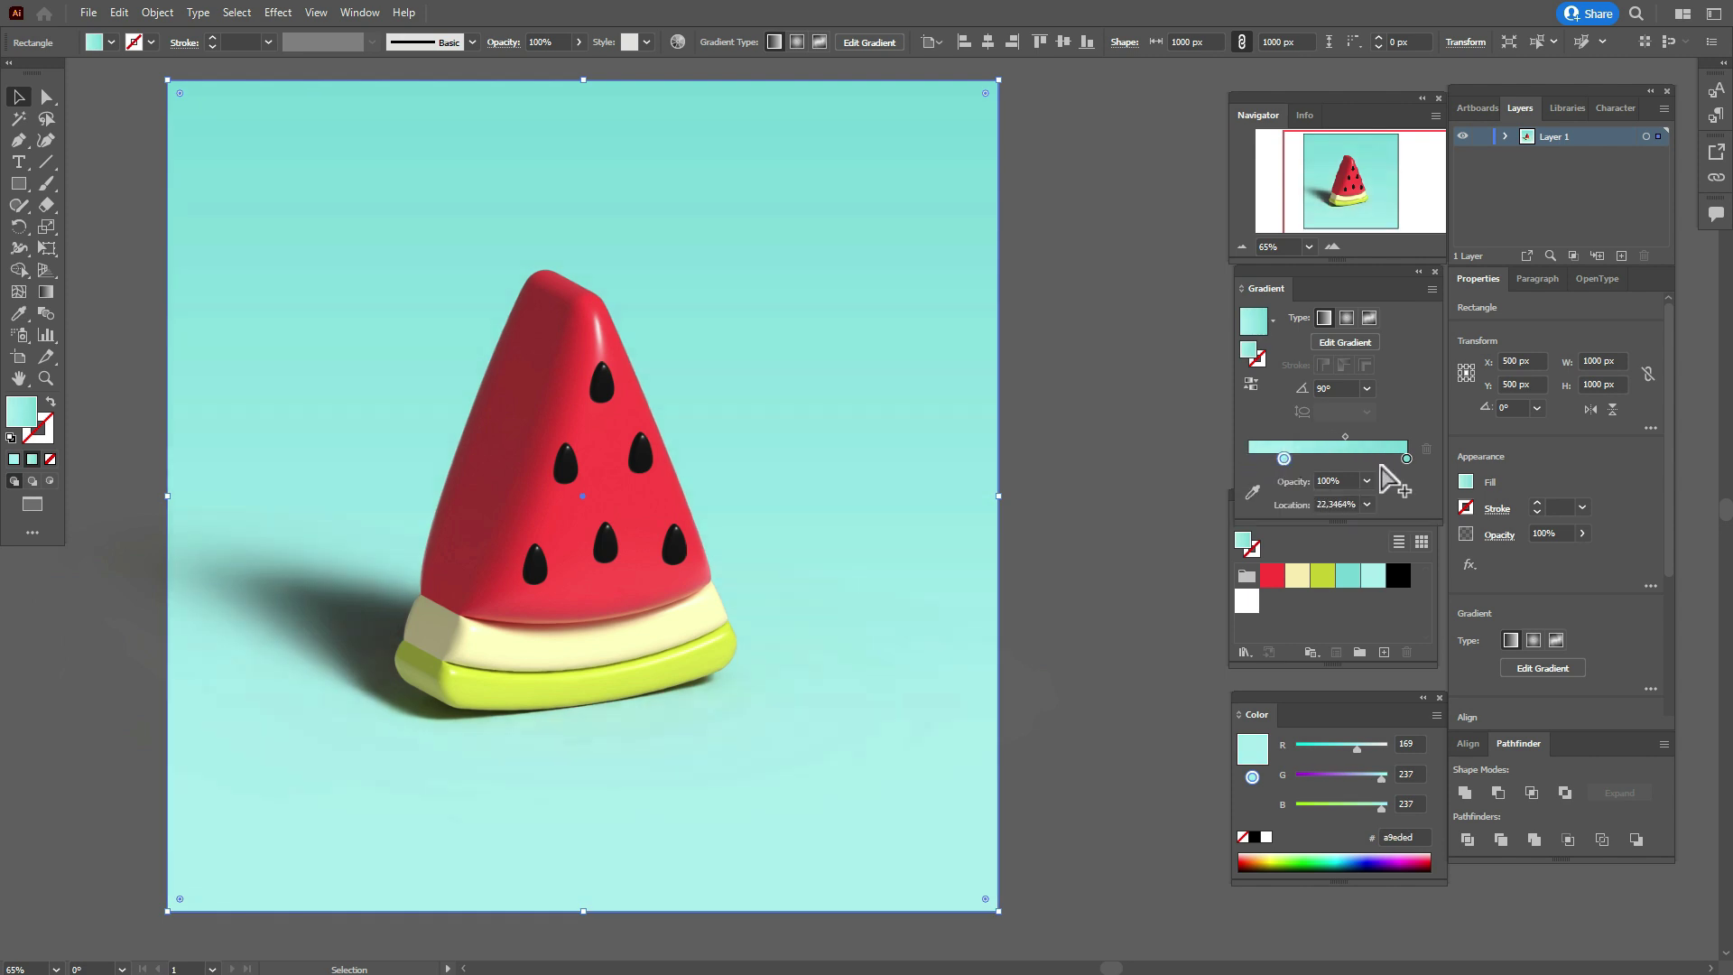
{"action": "left_click_drag", "start_coordinate": [1407, 462], "coordinate": [1373, 470]}
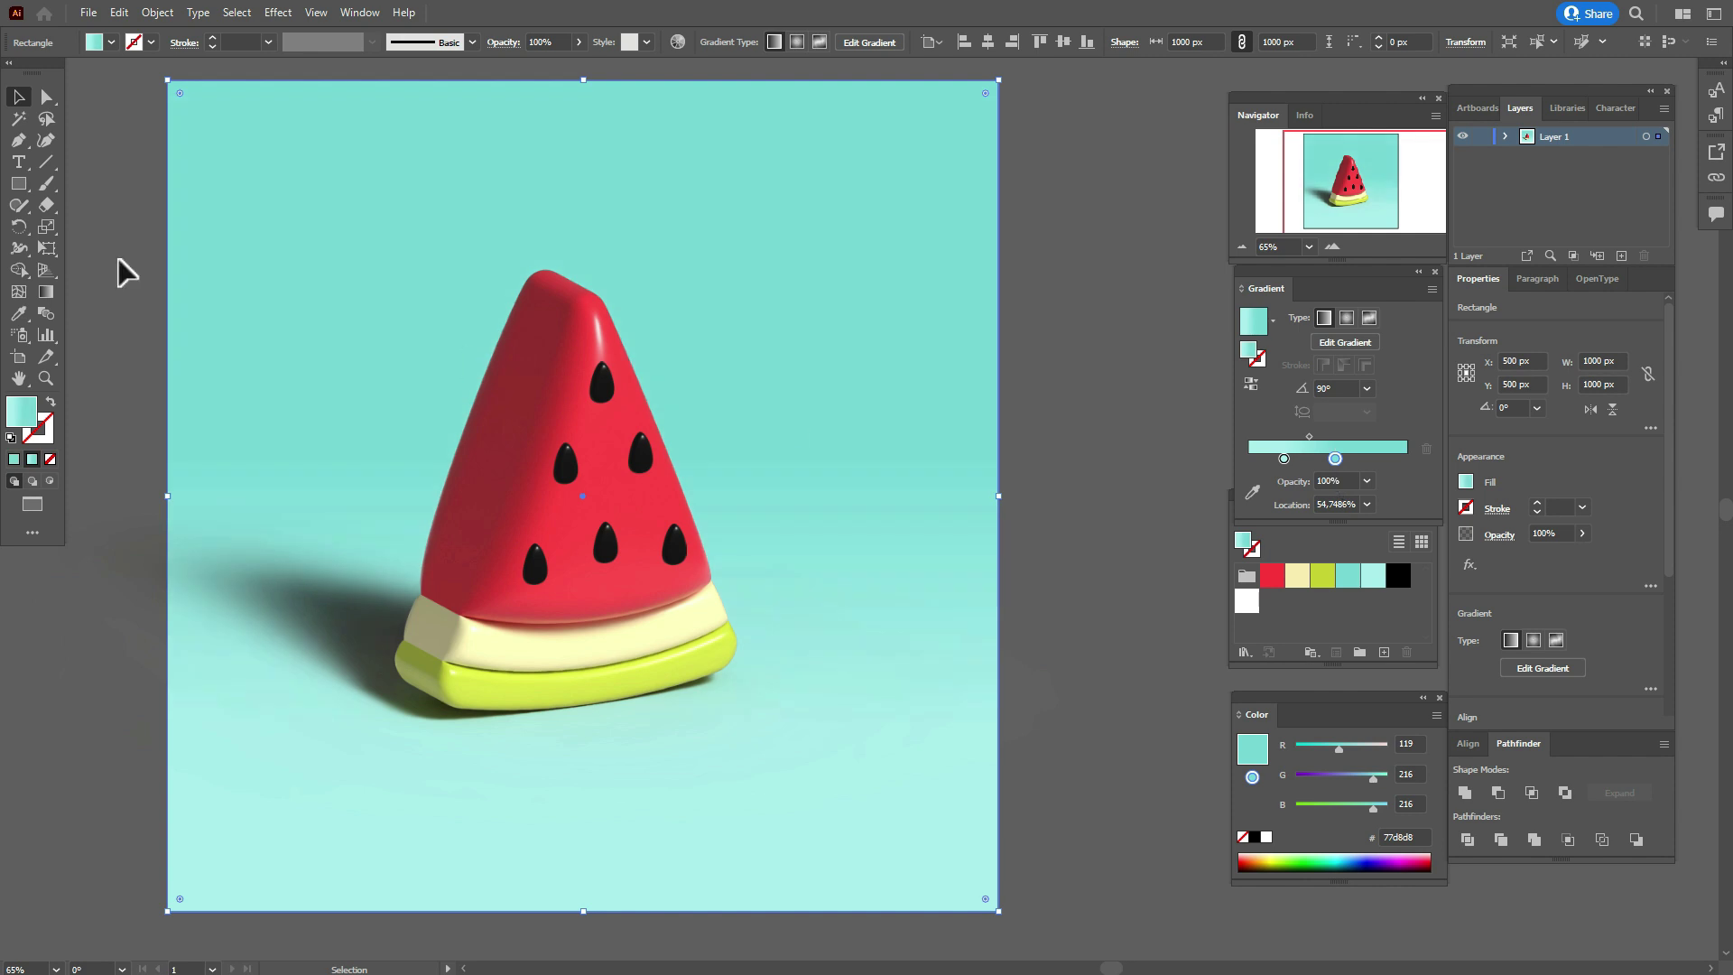
{"action": "left_click", "coordinate": [45, 292]}
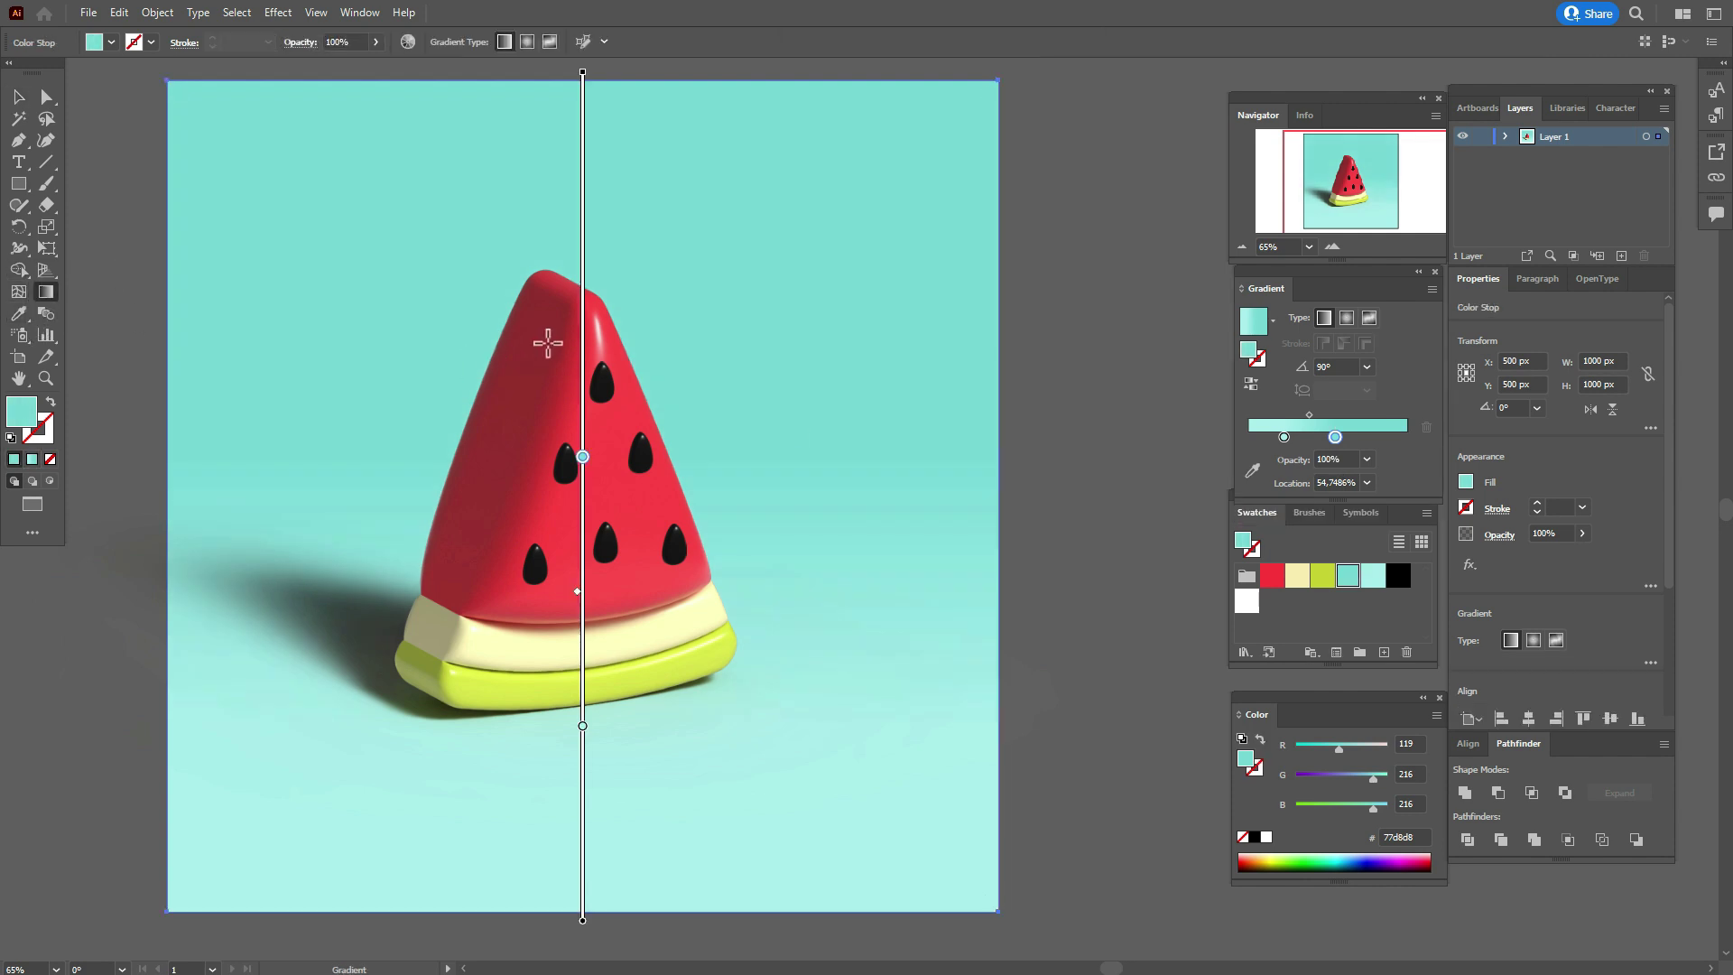
{"action": "left_click_drag", "start_coordinate": [583, 247], "coordinate": [584, 431]}
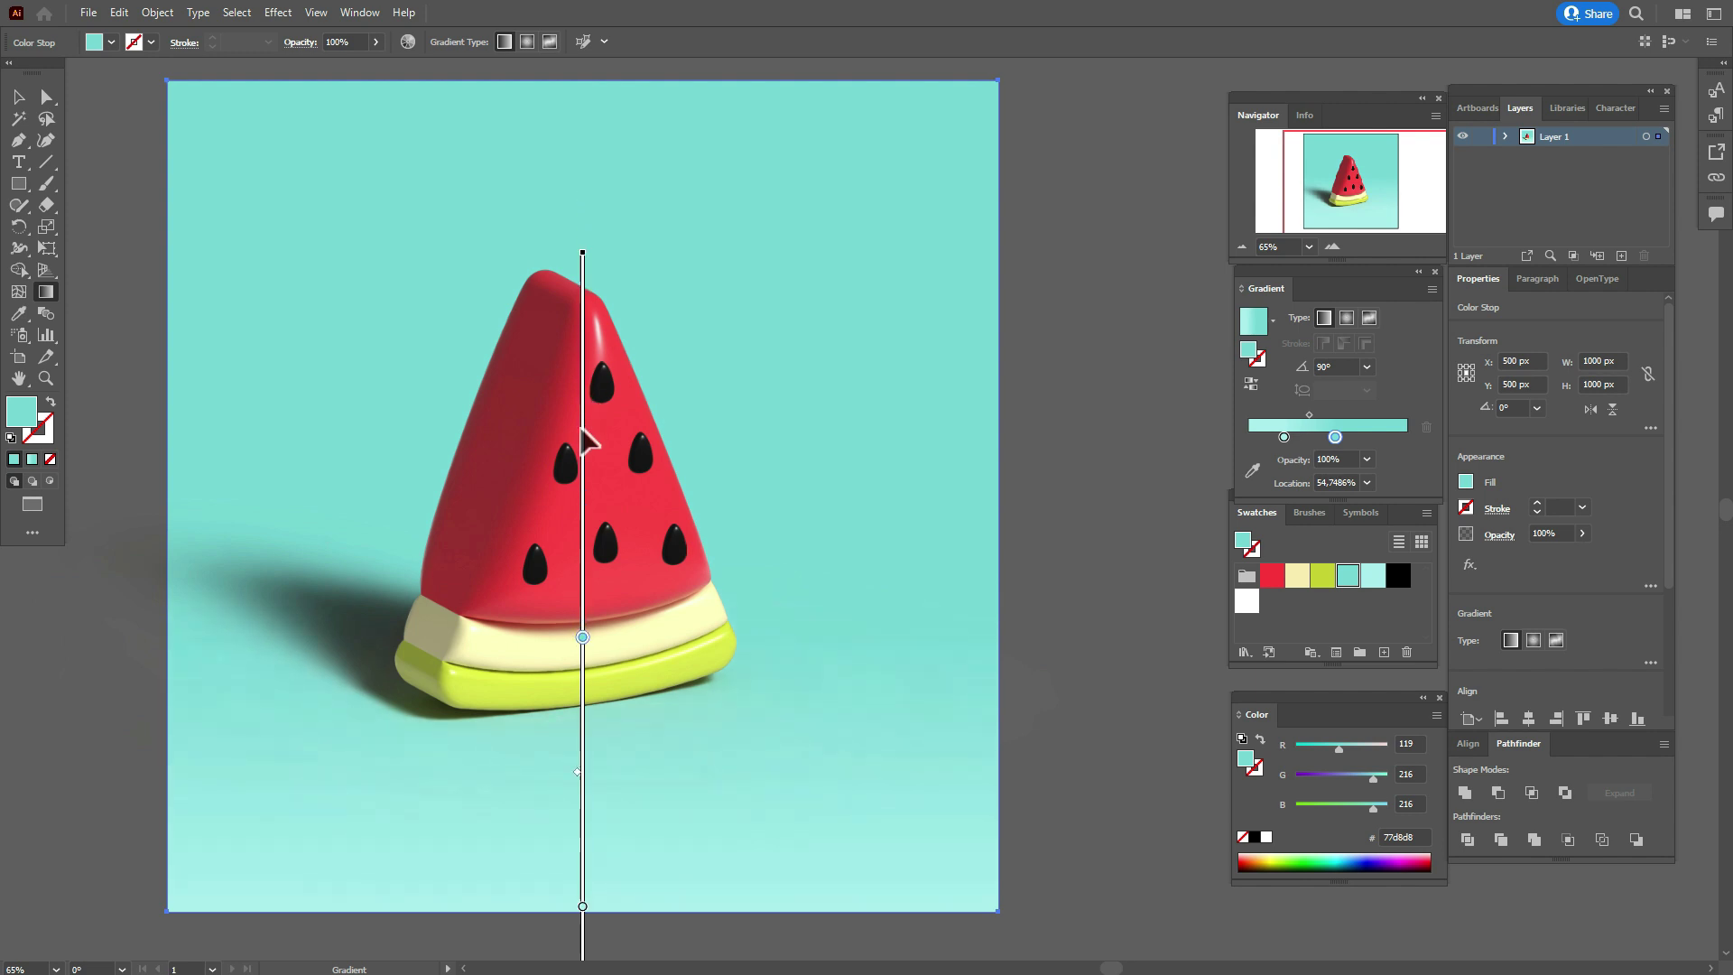
{"action": "left_click", "coordinate": [18, 97]}
{"action": "left_click", "coordinate": [95, 167]}
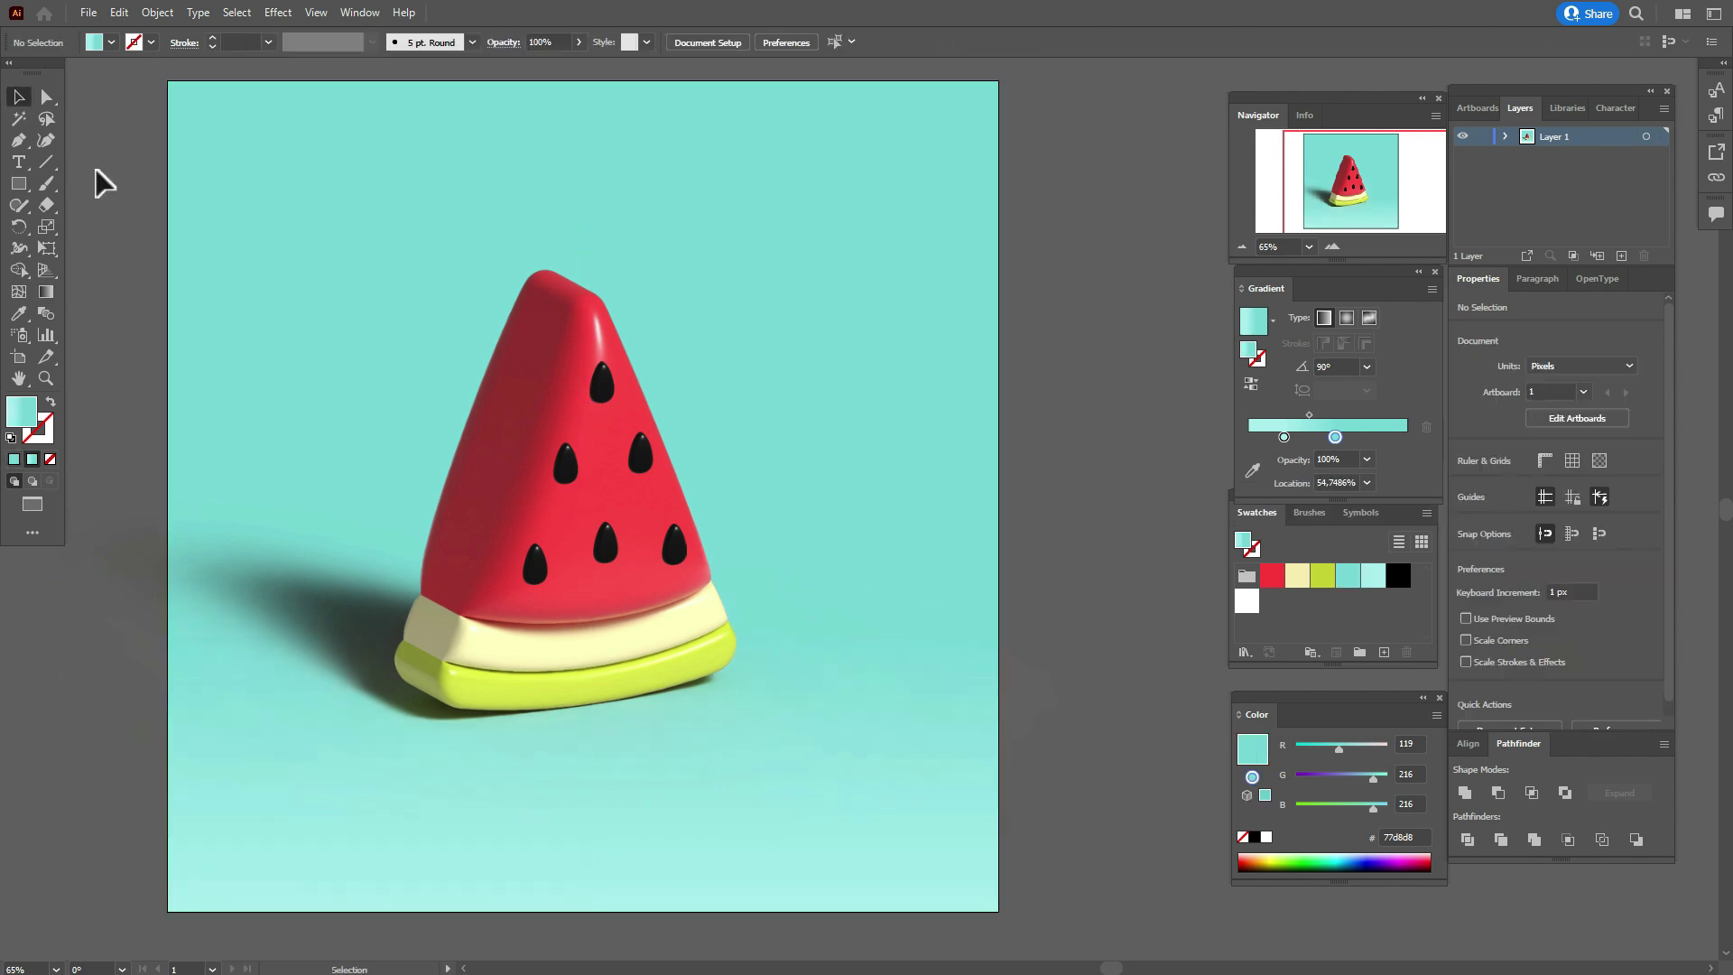
Draw four overlapping white circles for a cloud at the slice's upper right.
{"action": "left_click", "coordinate": [1247, 602]}
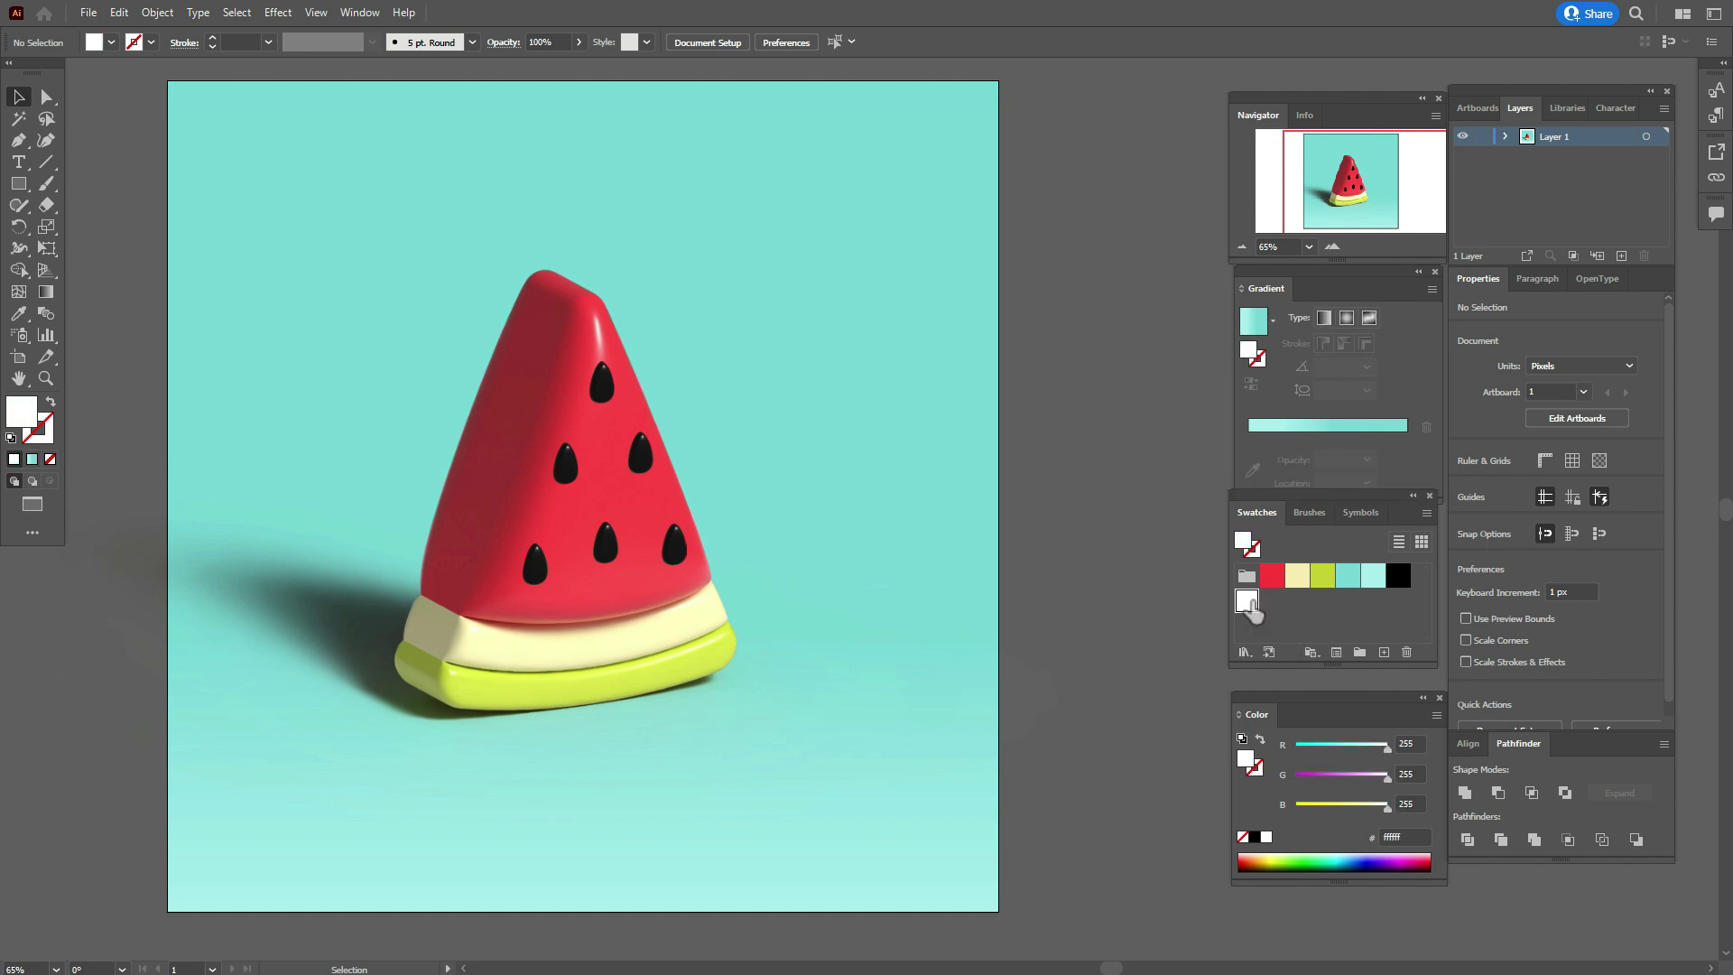
{"action": "left_click", "coordinate": [19, 185]}
{"action": "left_click", "coordinate": [88, 229]}
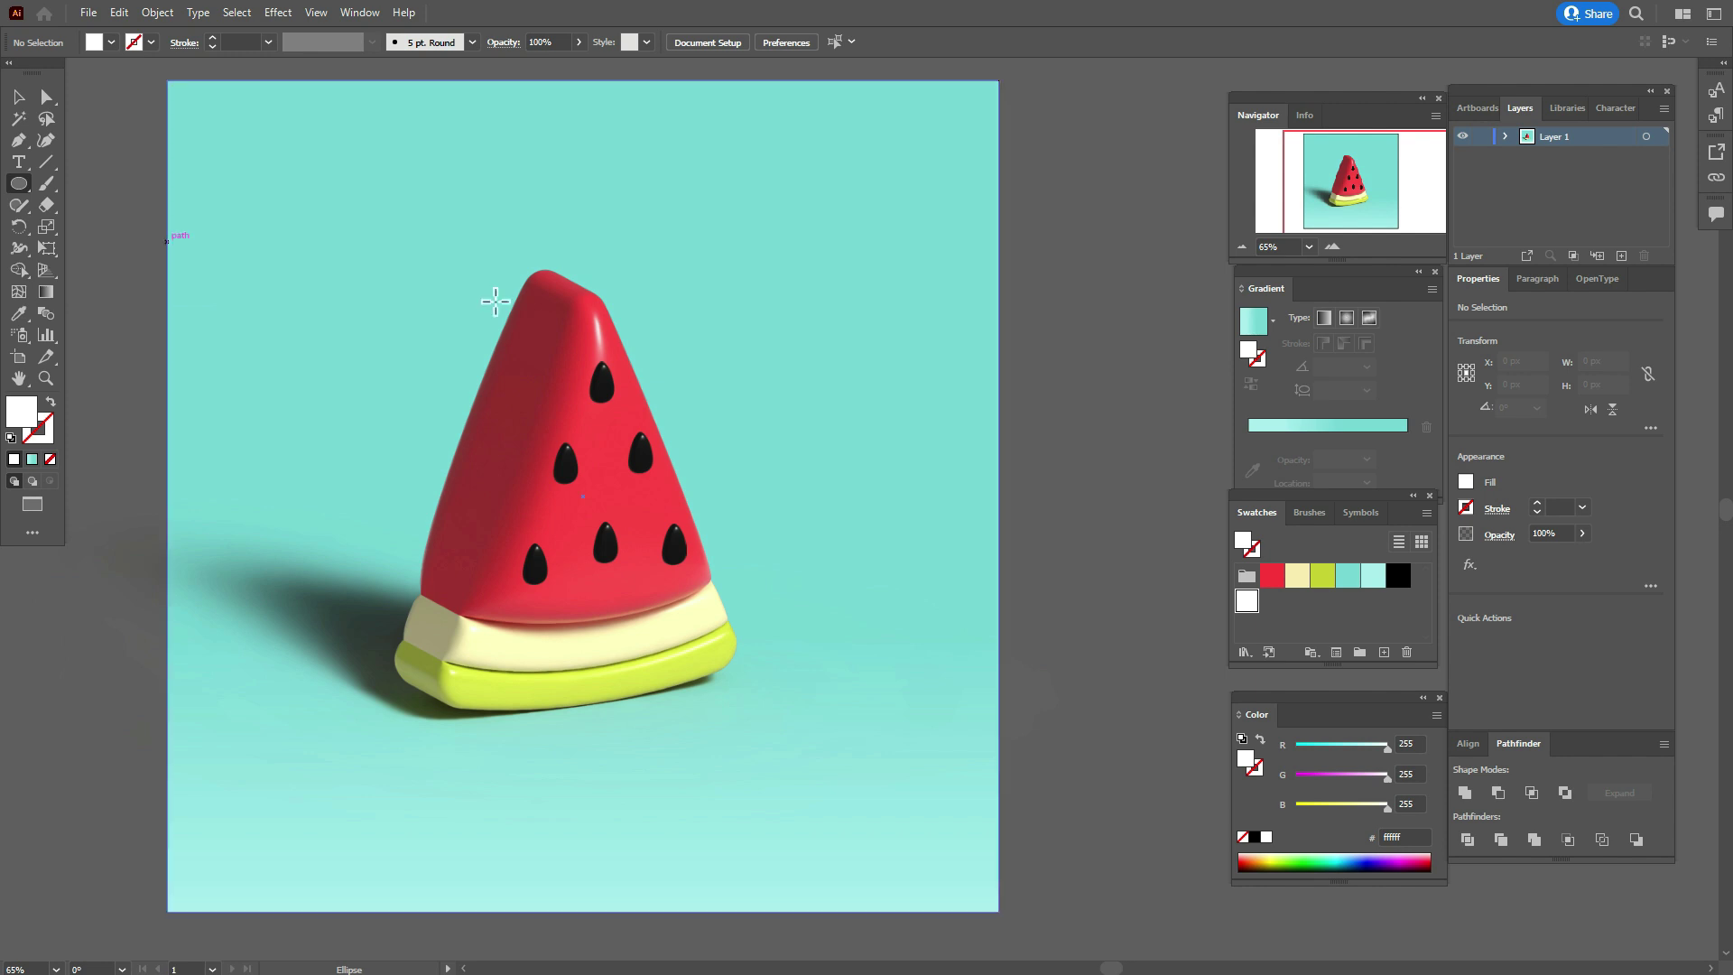
{"action": "left_click_drag", "start_coordinate": [794, 234], "coordinate": [866, 307]}
{"action": "left_click_drag", "start_coordinate": [745, 256], "coordinate": [816, 325]}
{"action": "left_click_drag", "start_coordinate": [841, 243], "coordinate": [918, 322]}
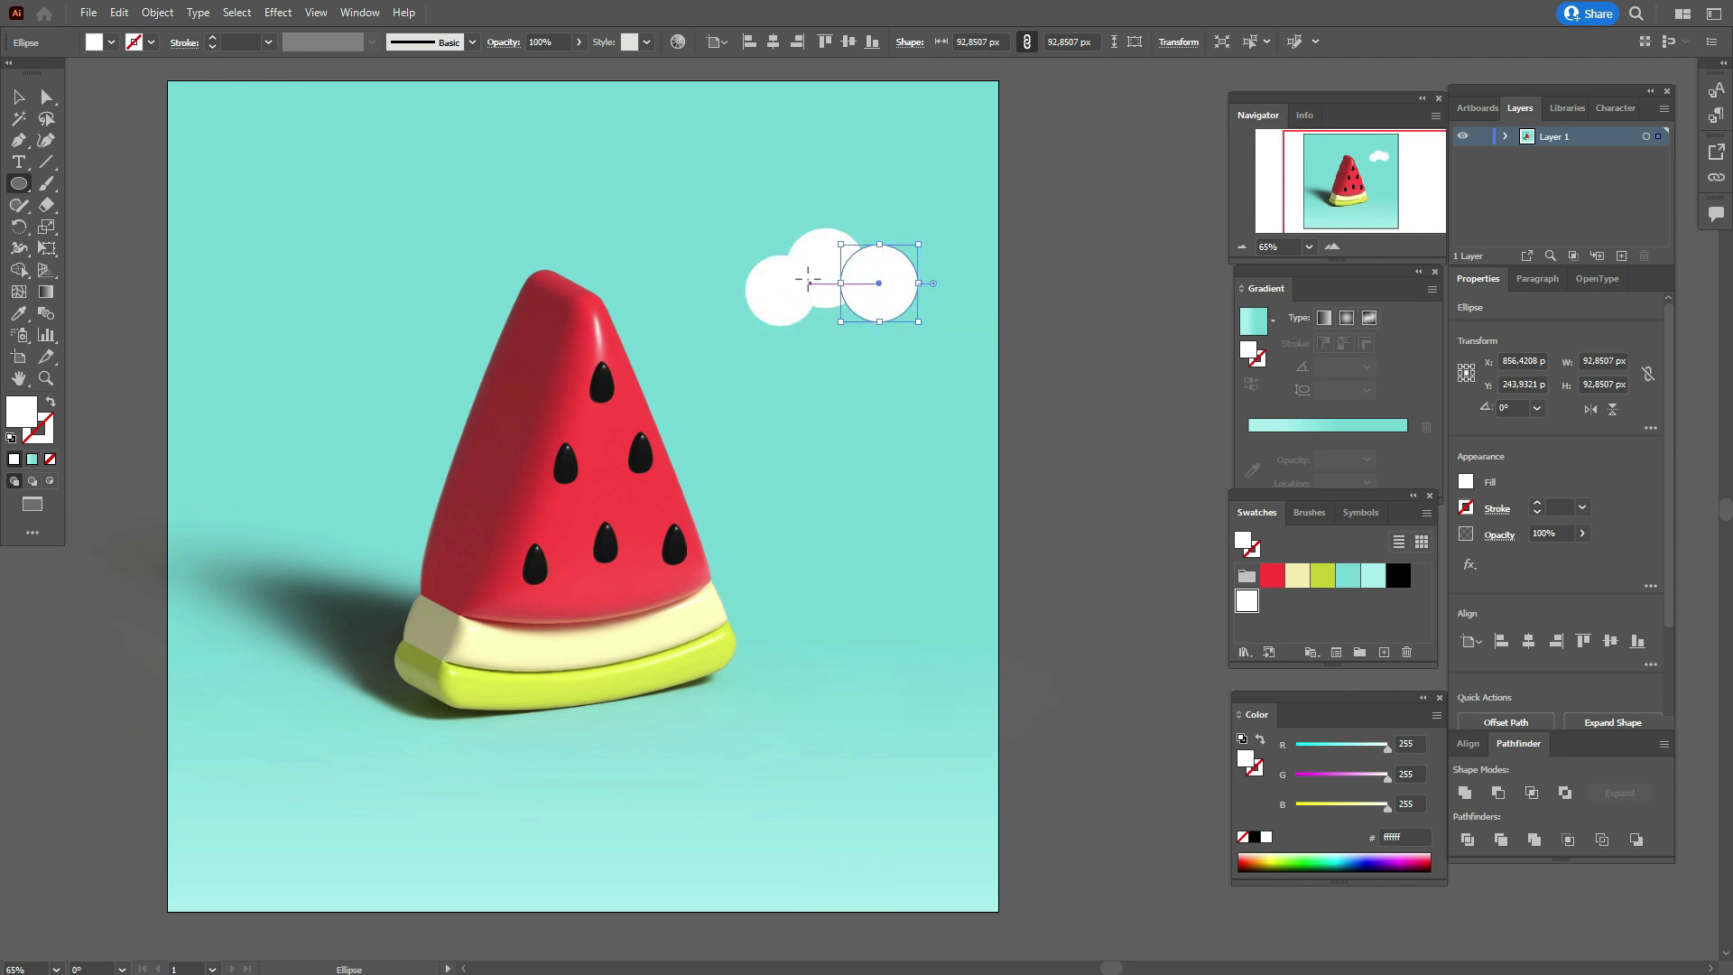
{"action": "left_click_drag", "start_coordinate": [802, 275], "coordinate": [862, 334]}
{"action": "left_click", "coordinate": [18, 96]}
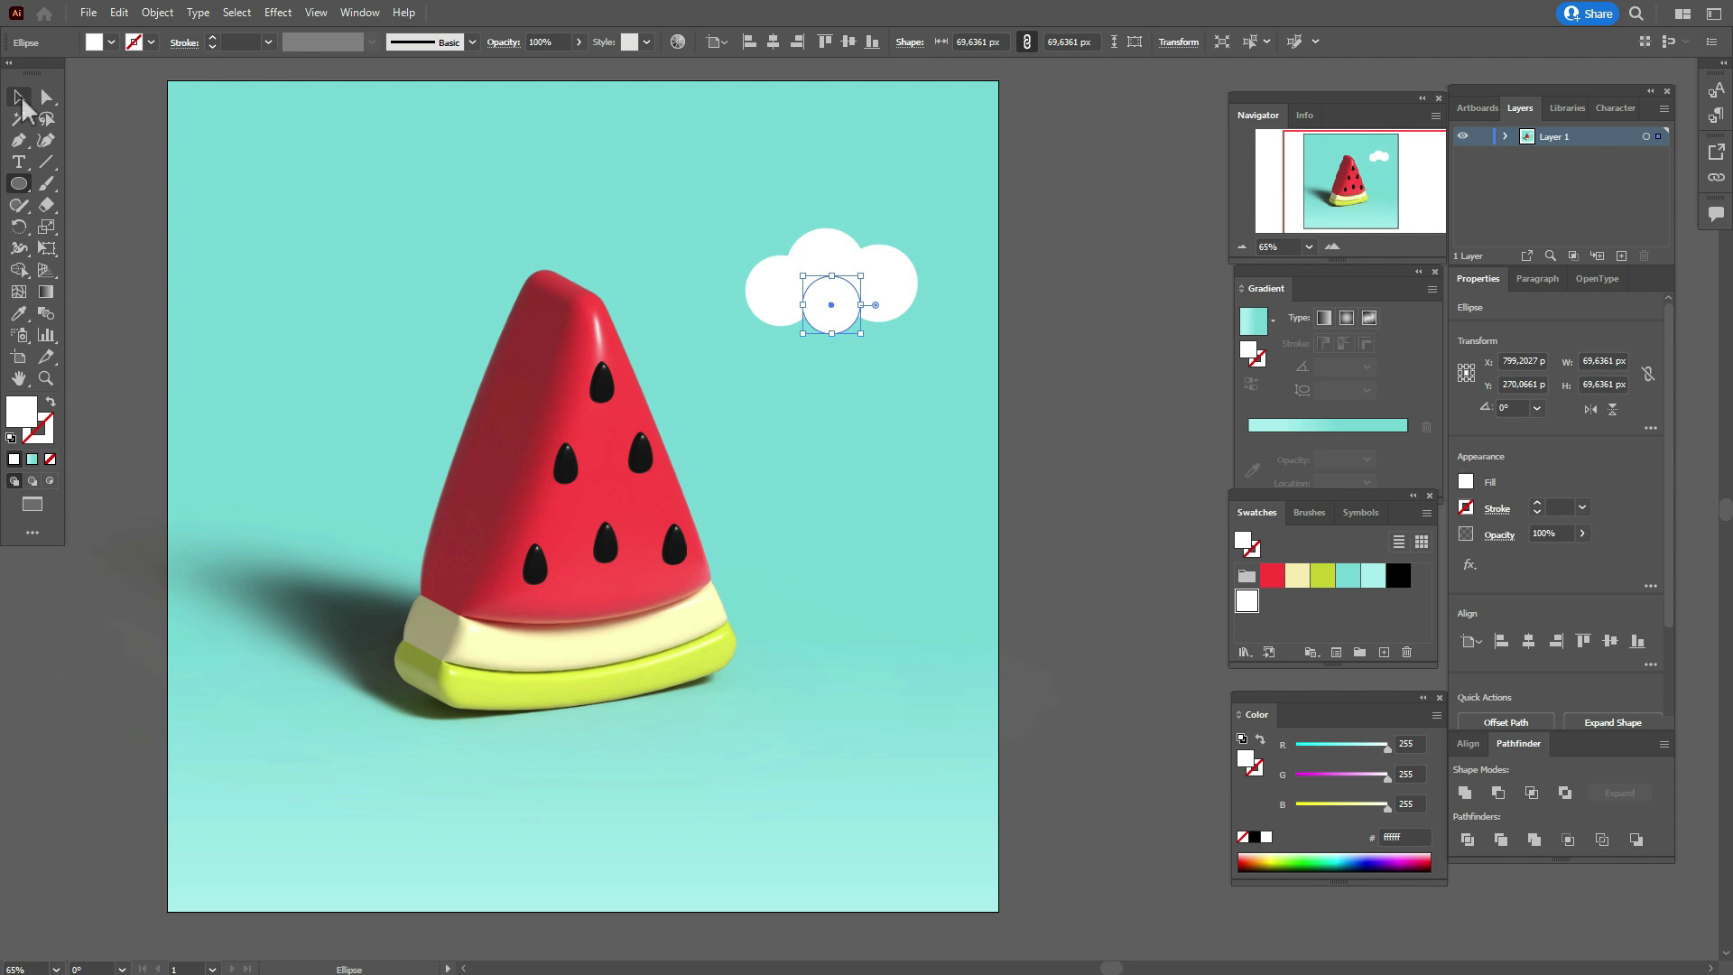
Unite the circles into one cloud, narrow it, and Alt-drag a copy to the left.
{"action": "left_click", "coordinate": [99, 144]}
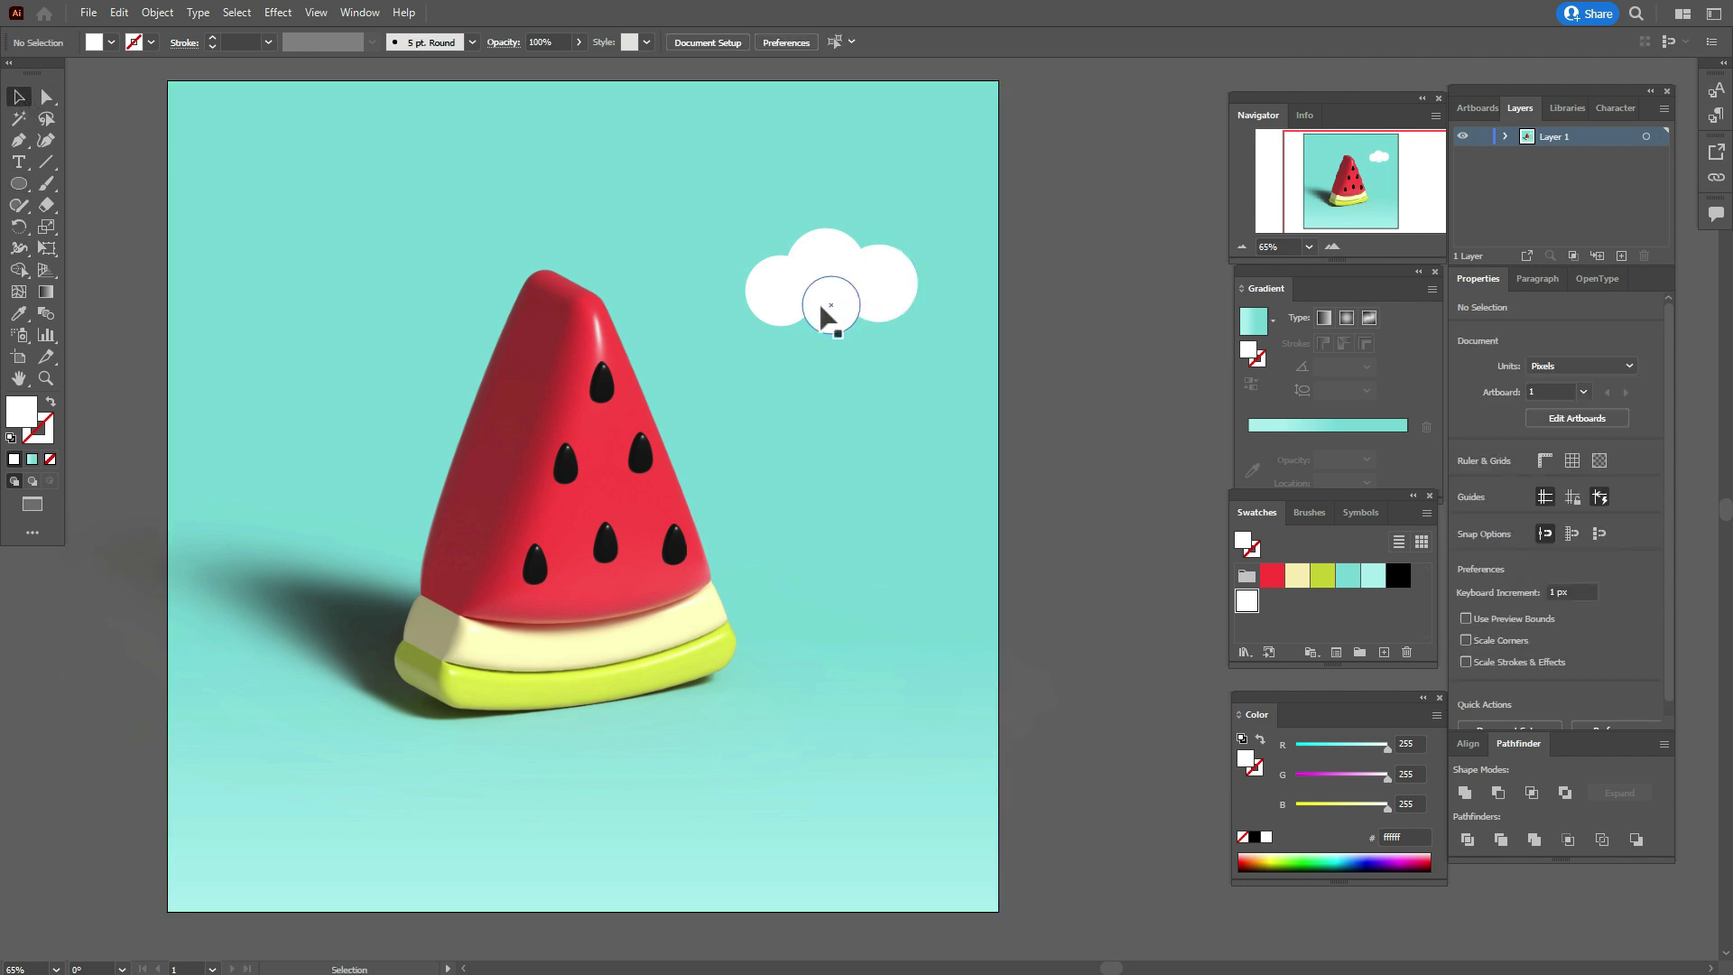
{"action": "left_click_drag", "start_coordinate": [779, 292], "coordinate": [823, 306]}
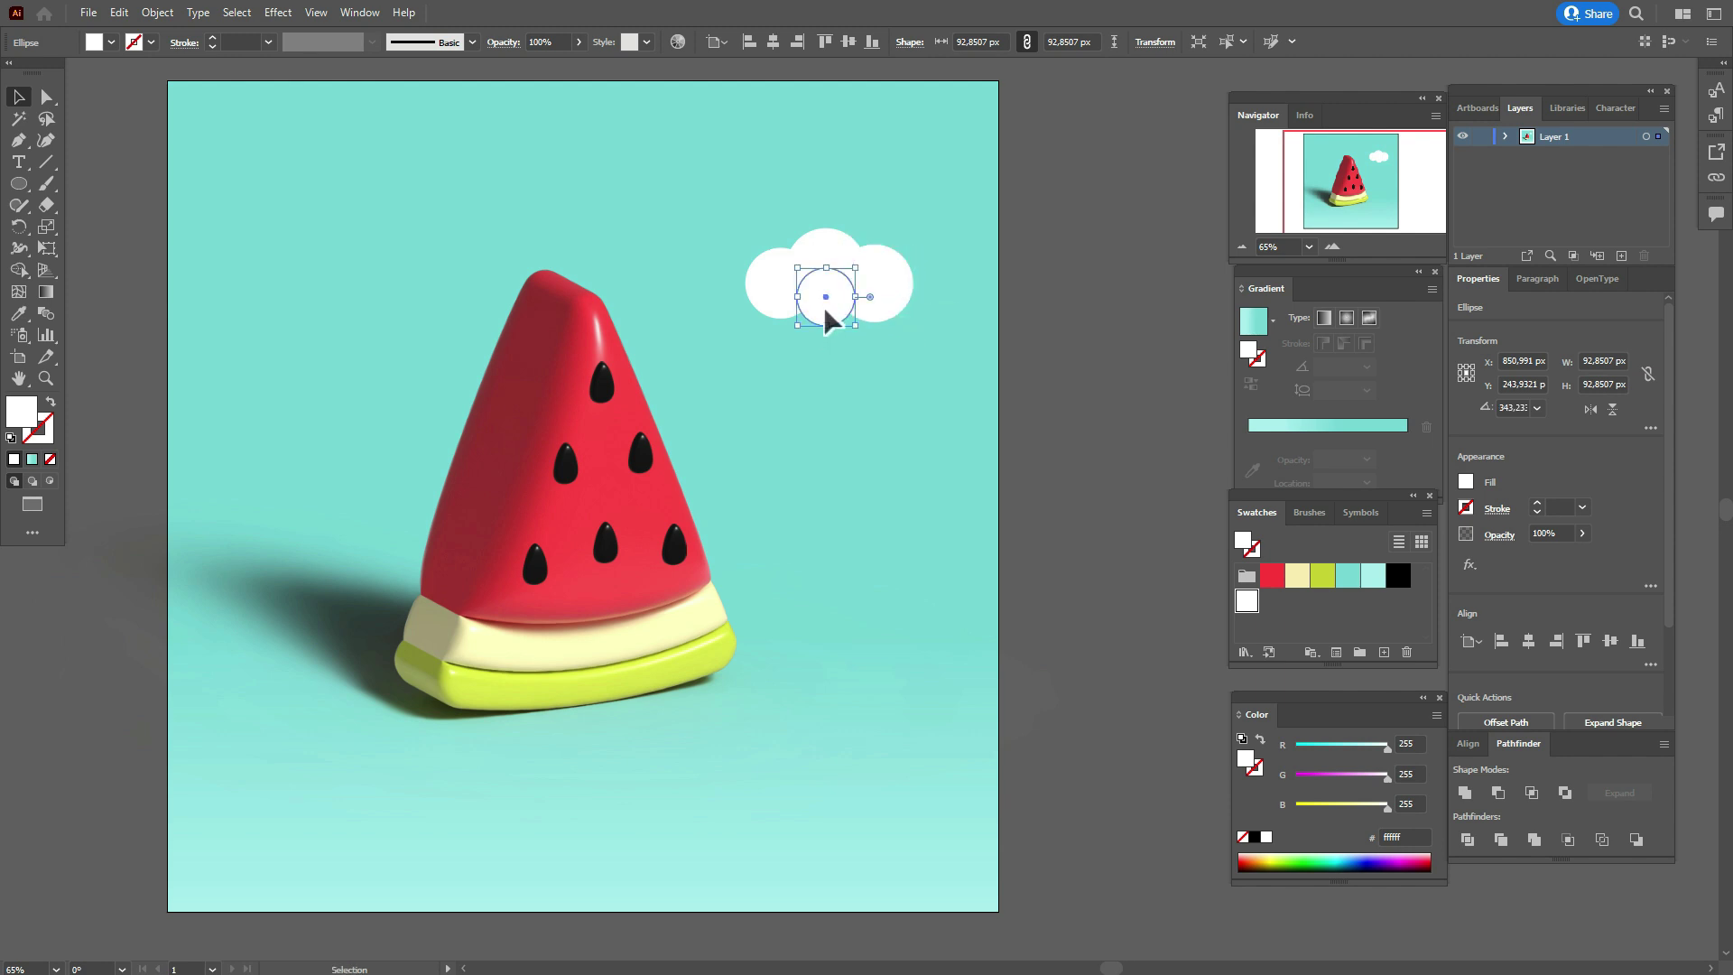
{"action": "left_click", "coordinate": [886, 298], "text": "shift"}
{"action": "left_click", "coordinate": [777, 310], "text": "shift"}
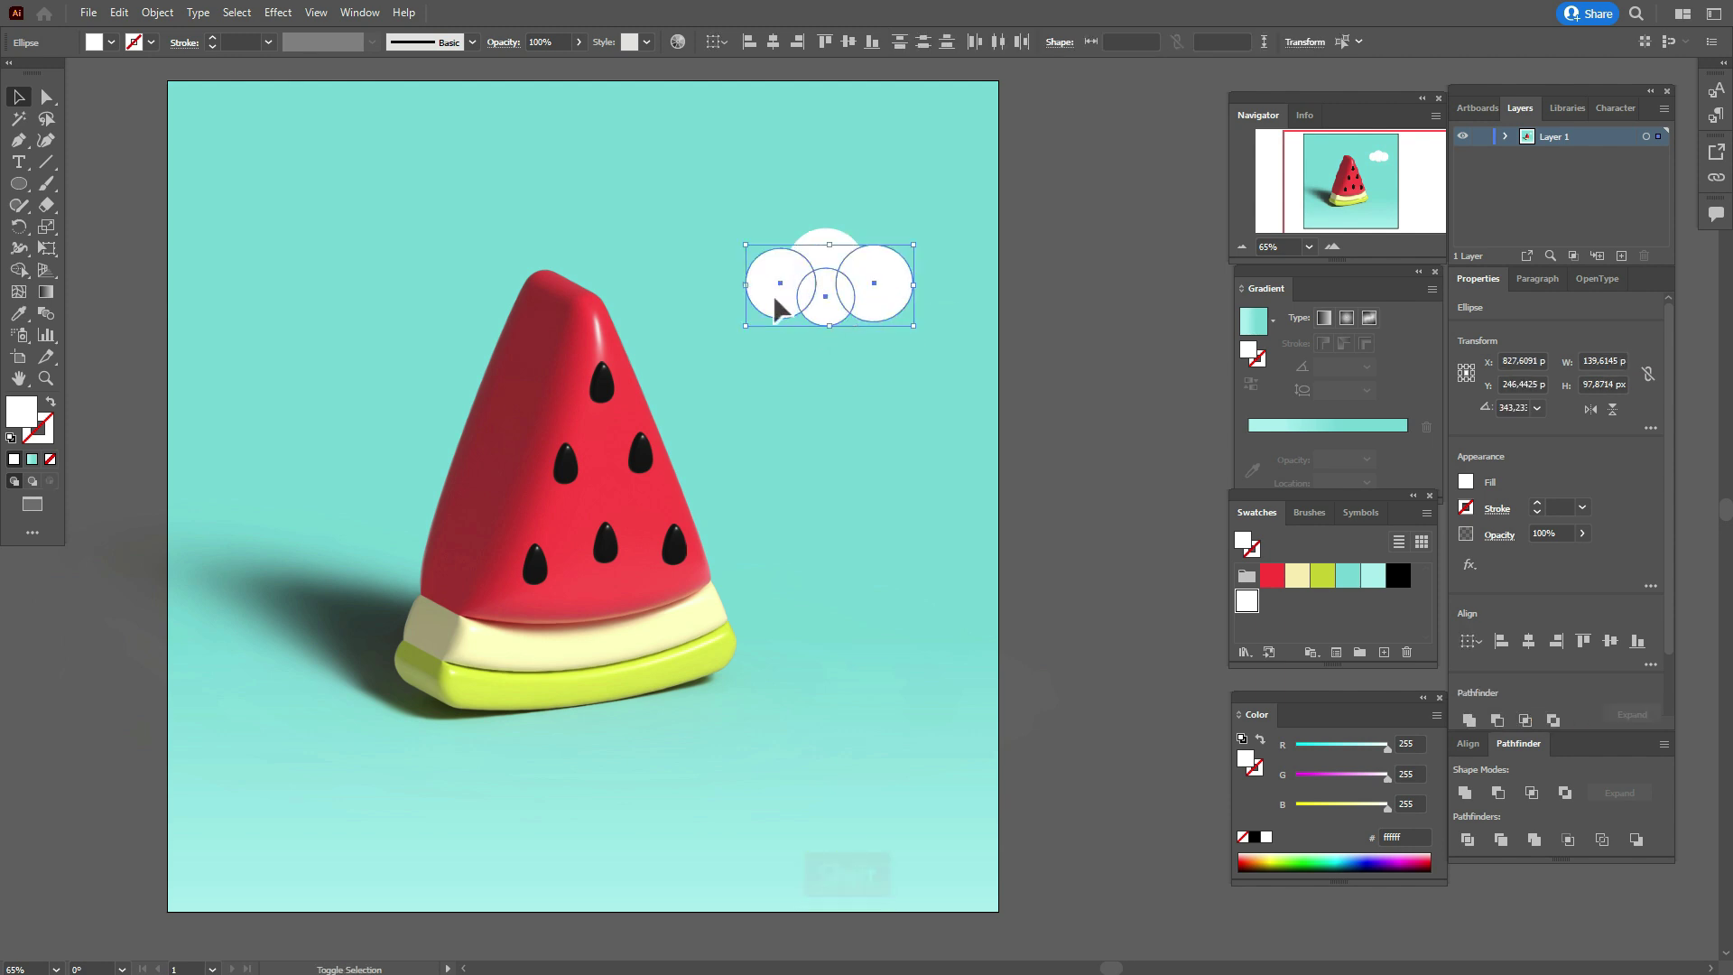
{"action": "left_click", "coordinate": [828, 260], "text": "shift"}
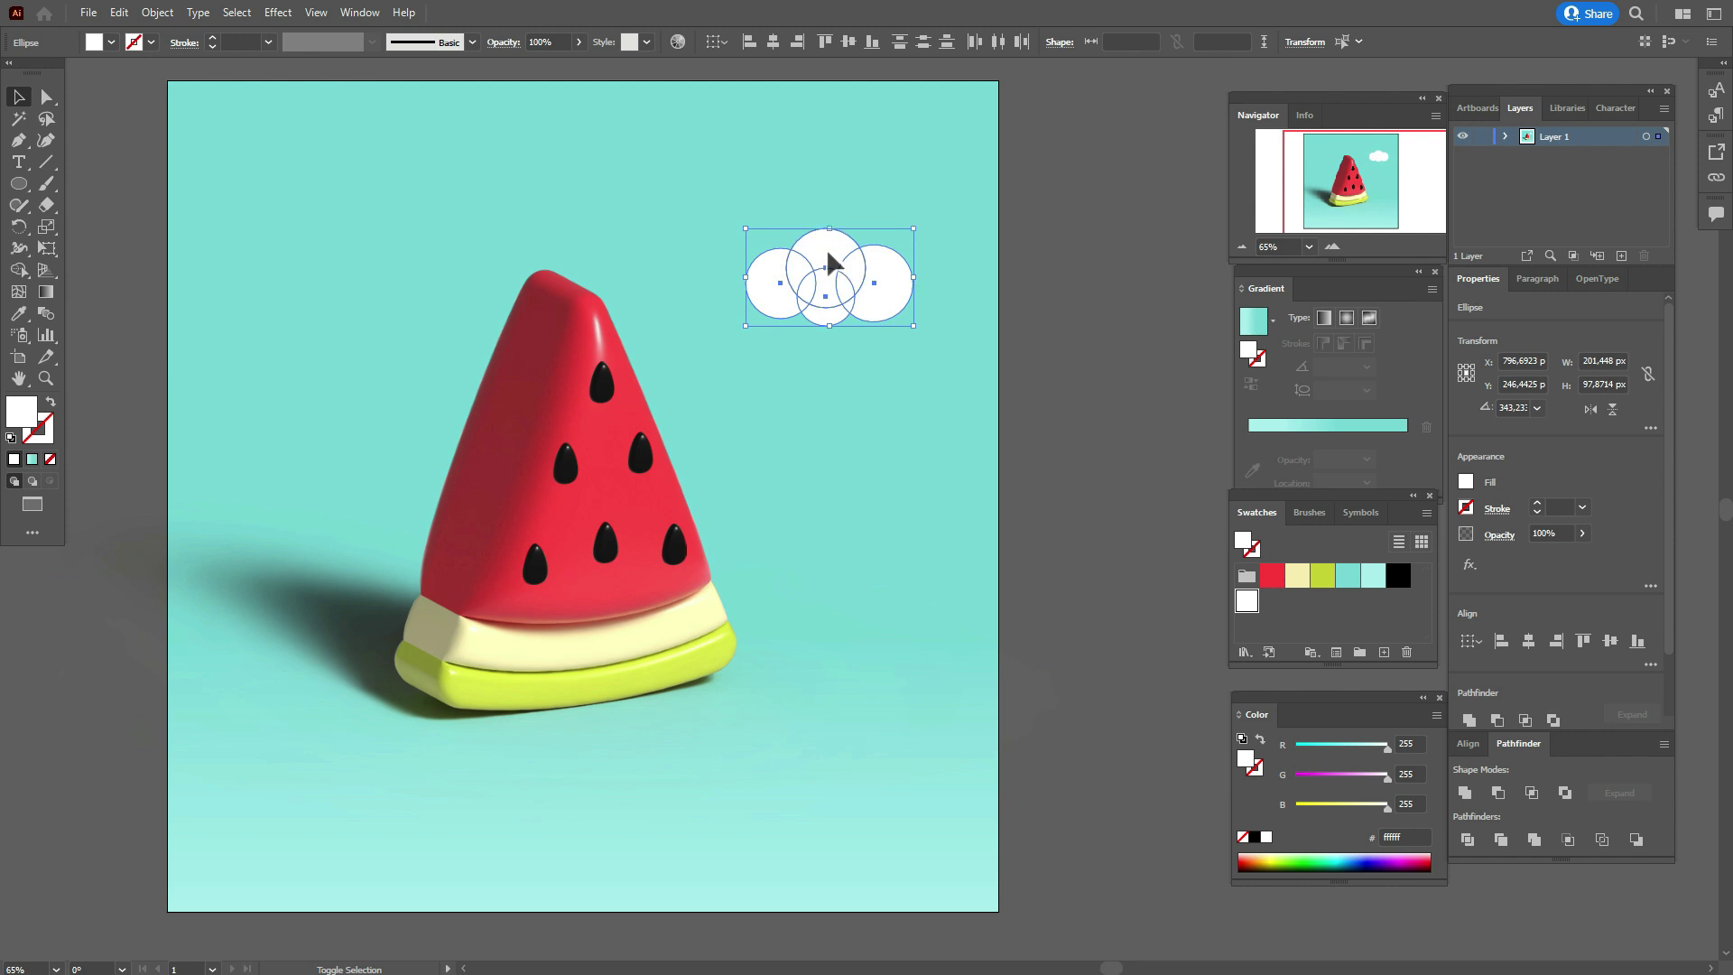
{"action": "left_click", "coordinate": [1465, 793]}
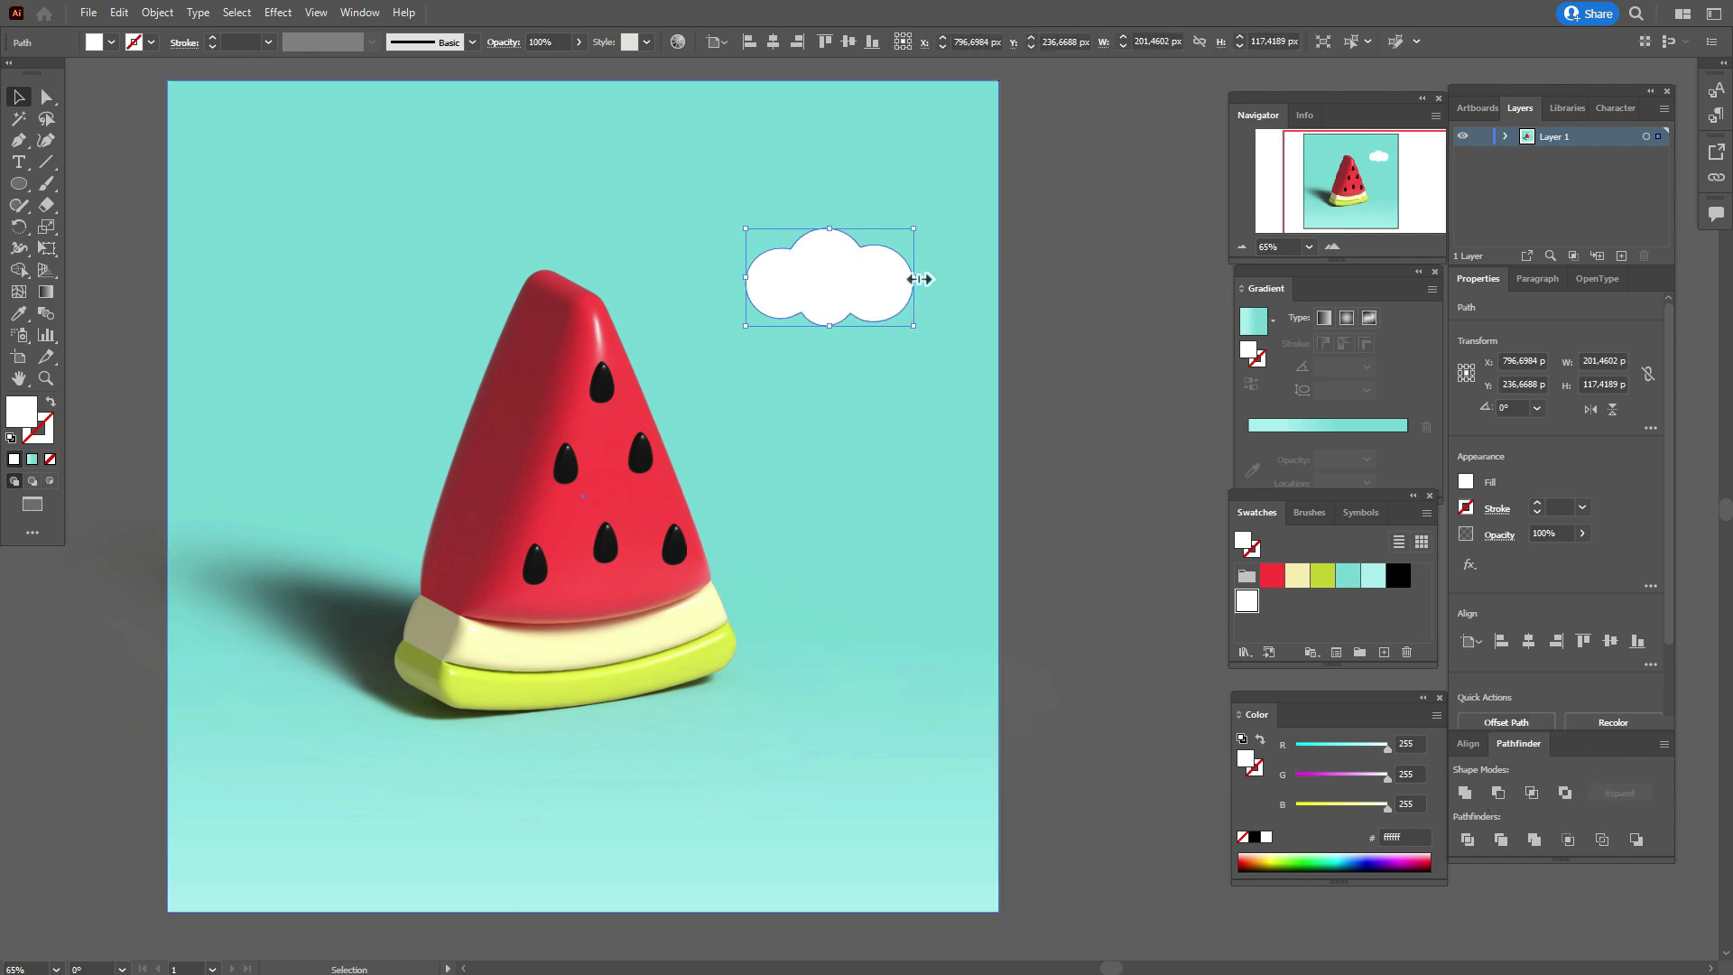
{"action": "left_click_drag", "start_coordinate": [915, 279], "coordinate": [350, 435]}
{"action": "left_click_drag", "start_coordinate": [899, 330], "coordinate": [828, 287]}
{"action": "left_click", "coordinate": [1105, 350]}
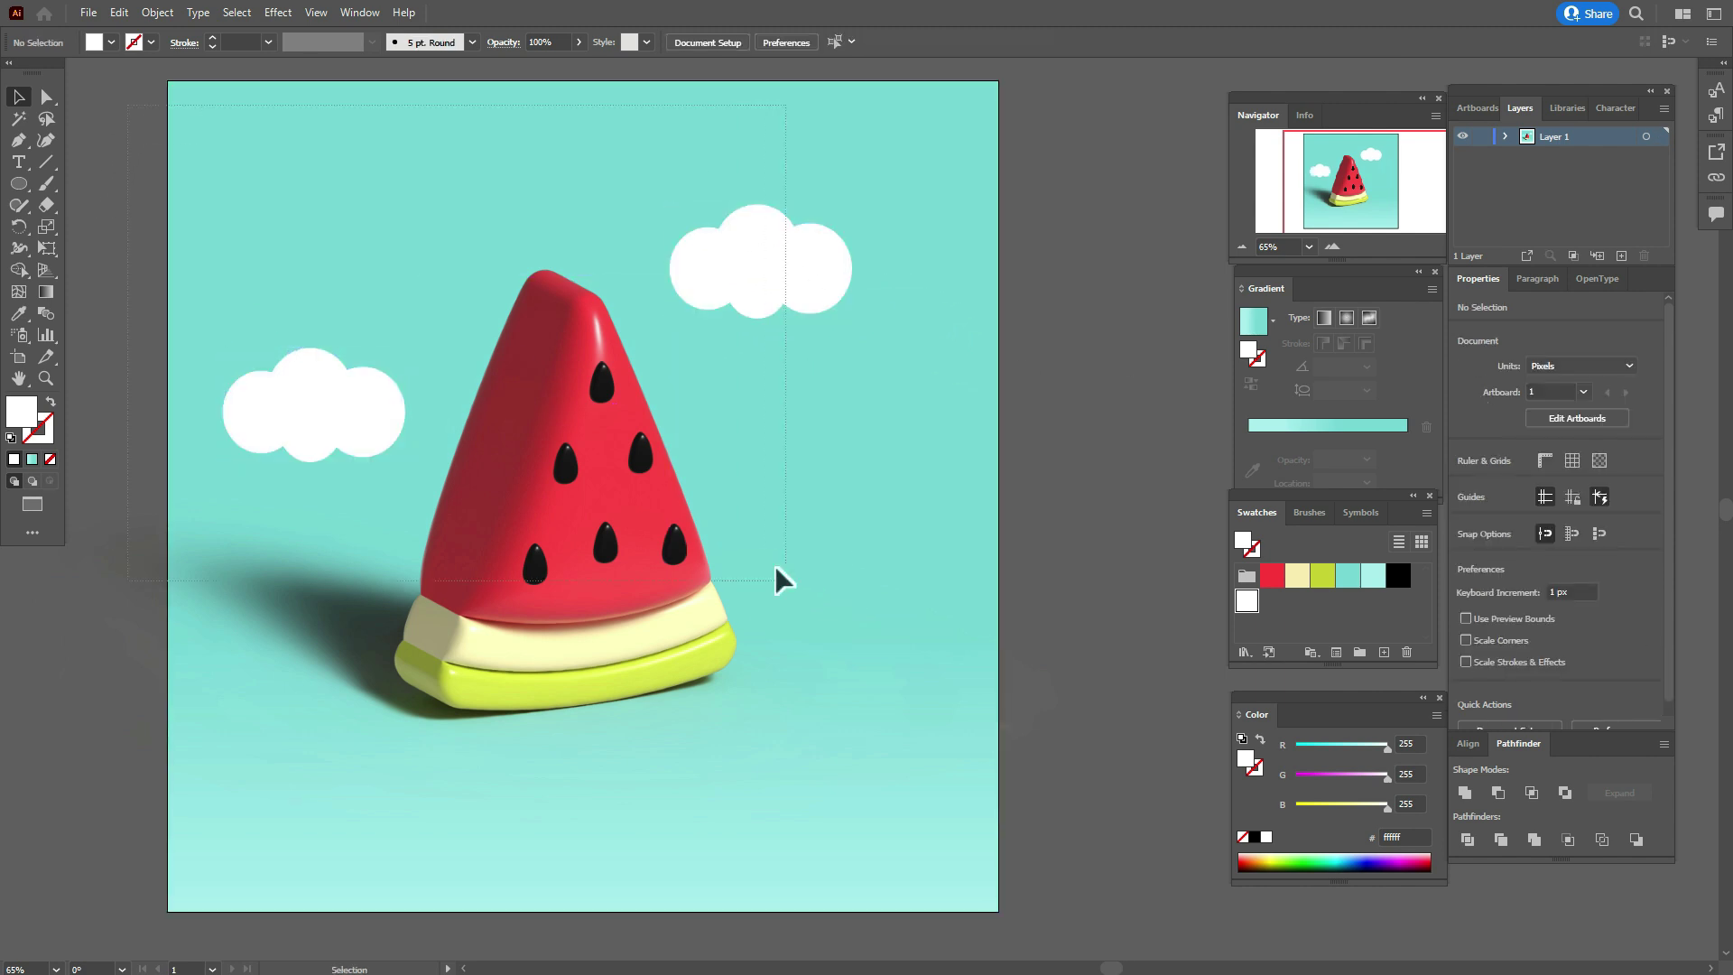
Nudge the watermelon and both clouds about 44 px right and 15 px down, then lower the background gradient's blend.
{"action": "mouse_move", "coordinate": [935, 749]}
{"action": "left_mouse_down"}
{"action": "mouse_move", "coordinate": [1075, 704]}
{"action": "mouse_move", "coordinate": [930, 759]}
{"action": "left_mouse_up"}
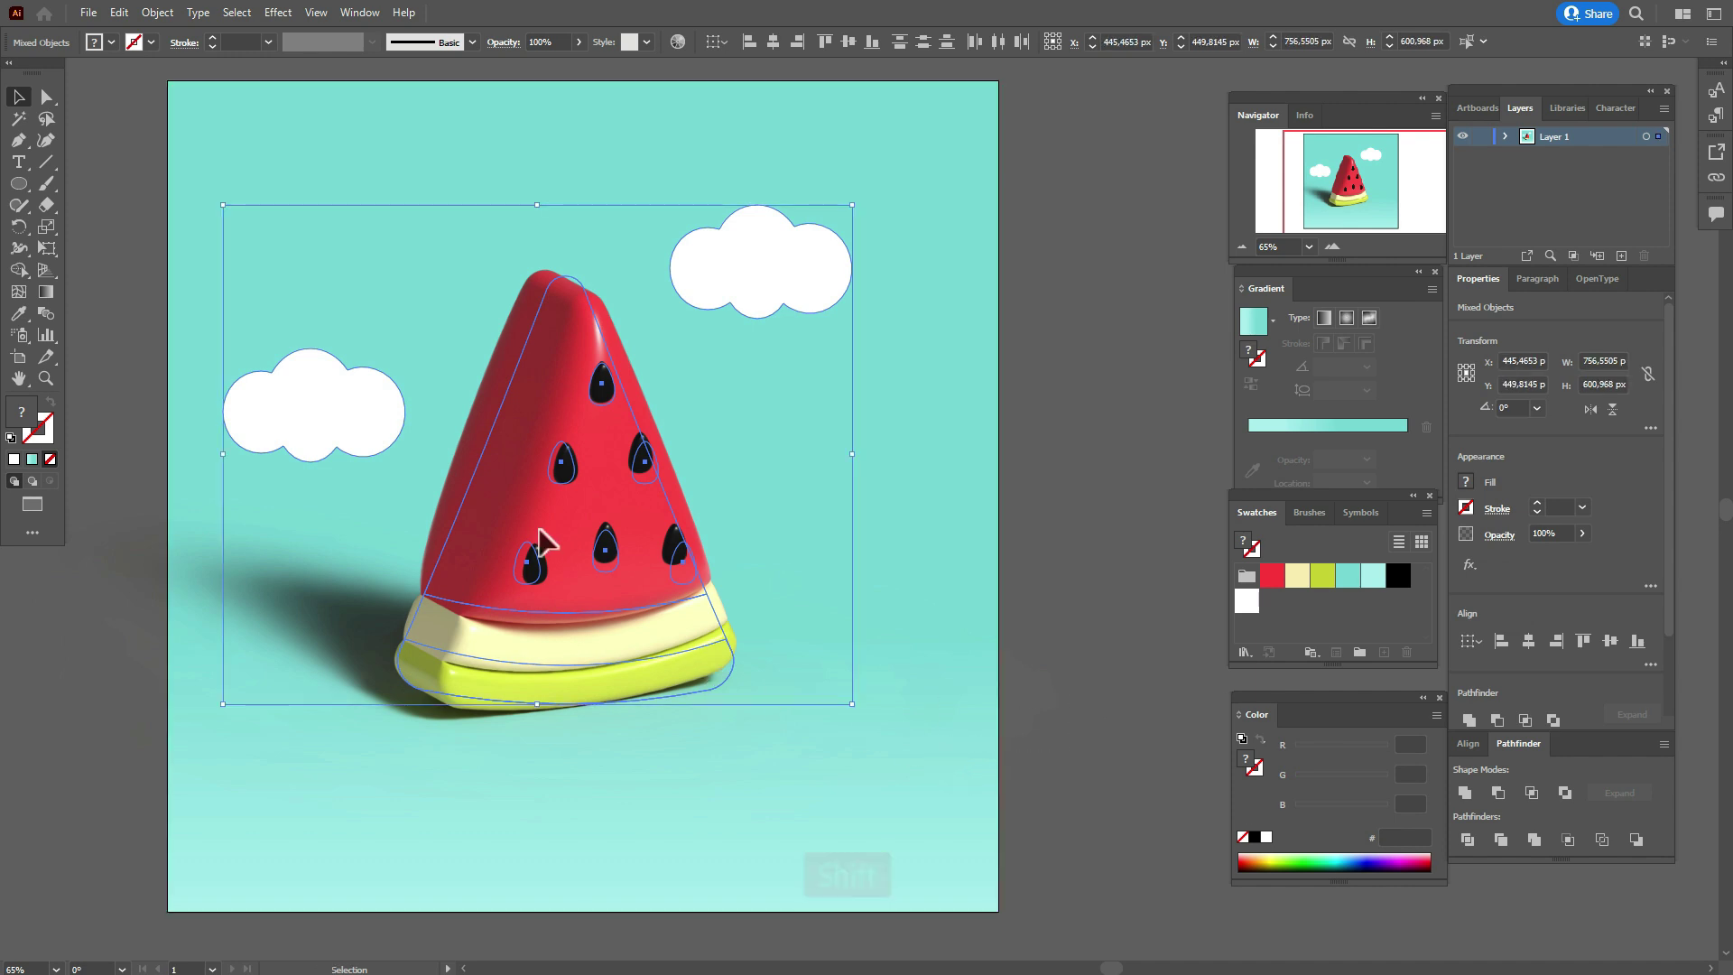
{"action": "left_click_drag", "start_coordinate": [551, 533], "coordinate": [576, 539]}
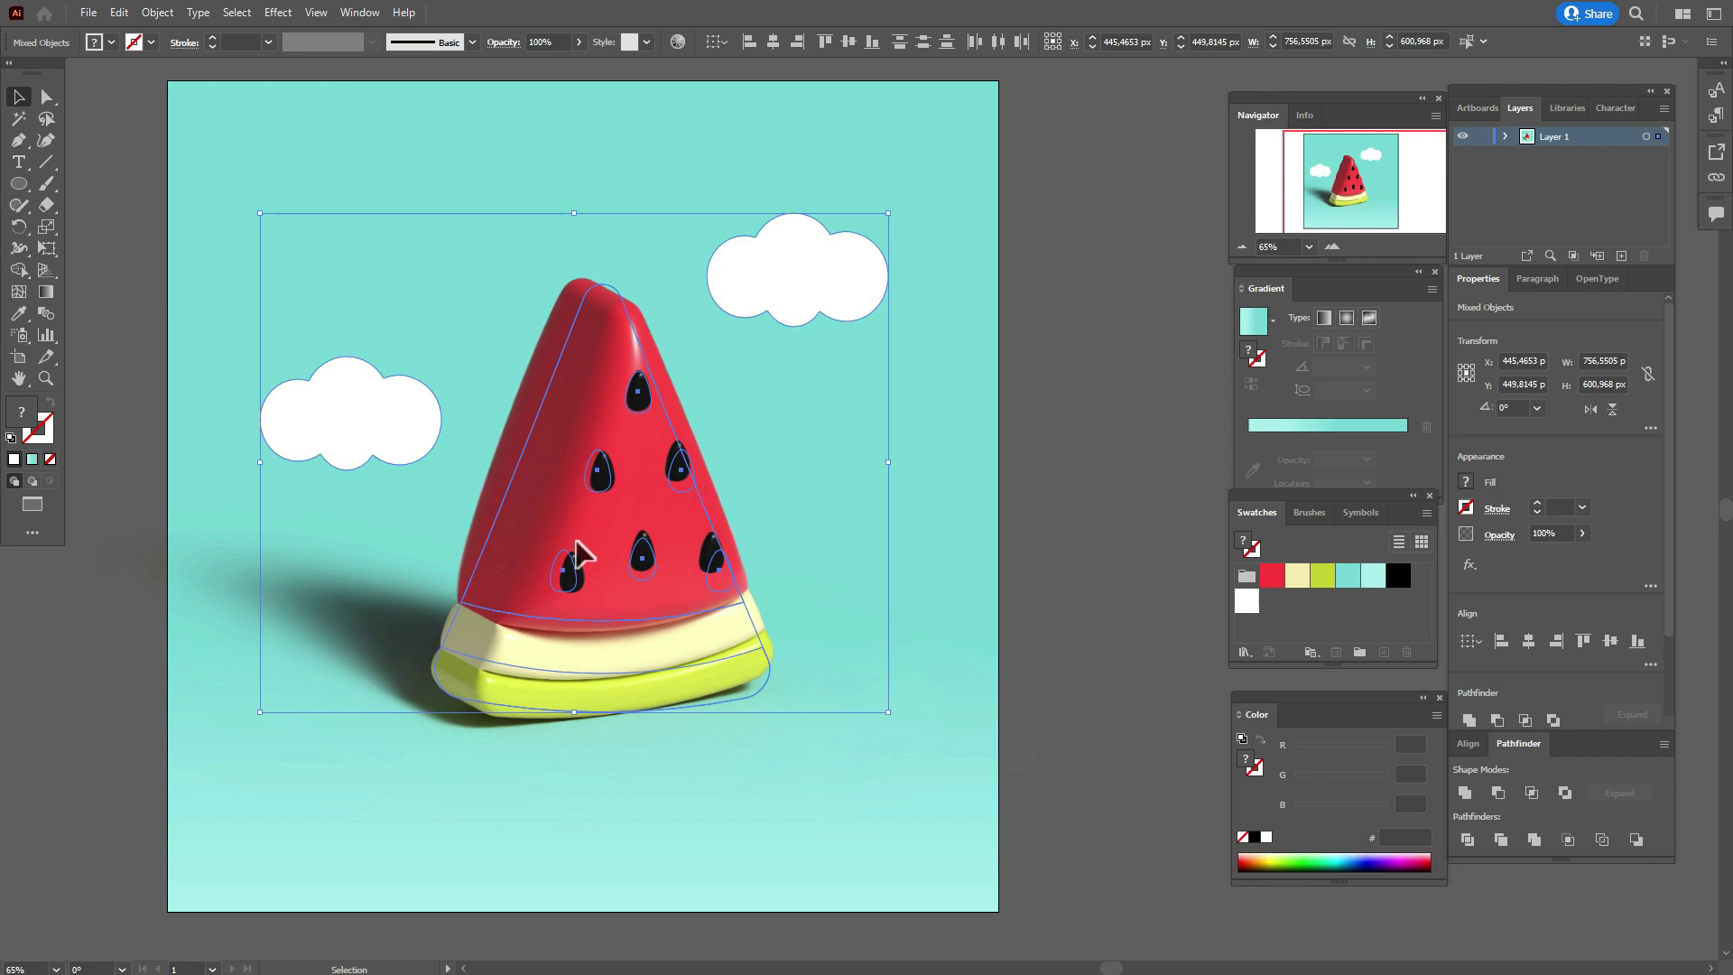
{"action": "left_click", "coordinate": [976, 546]}
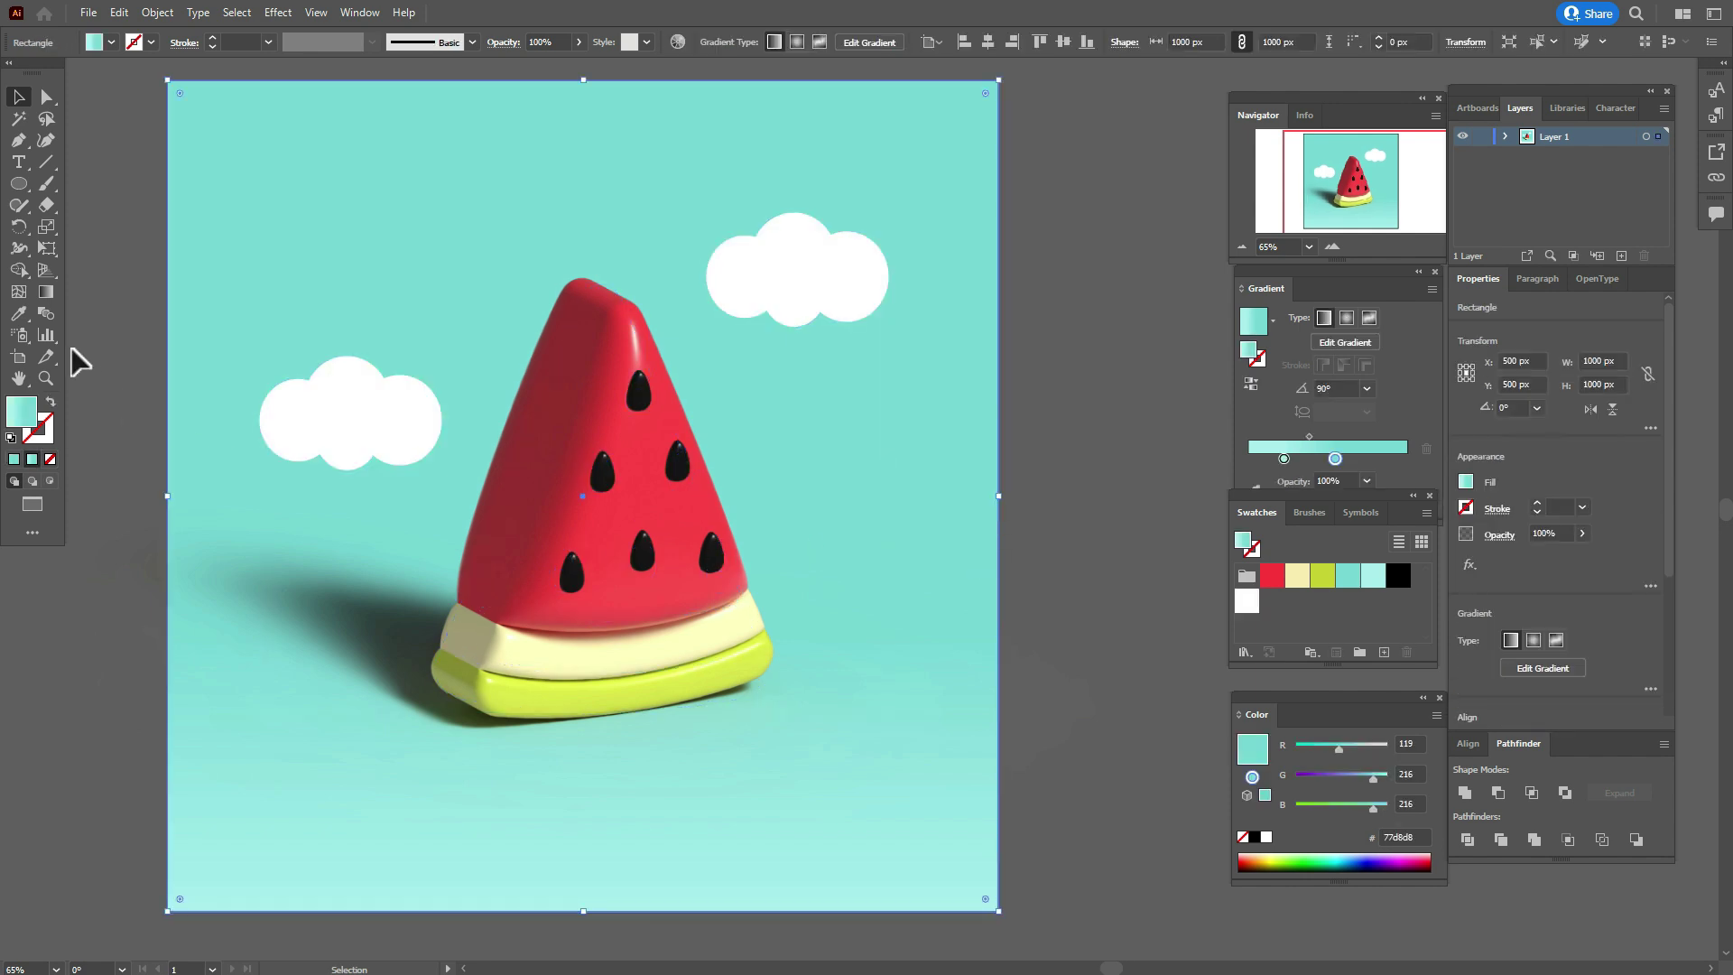
{"action": "left_click", "coordinate": [45, 291]}
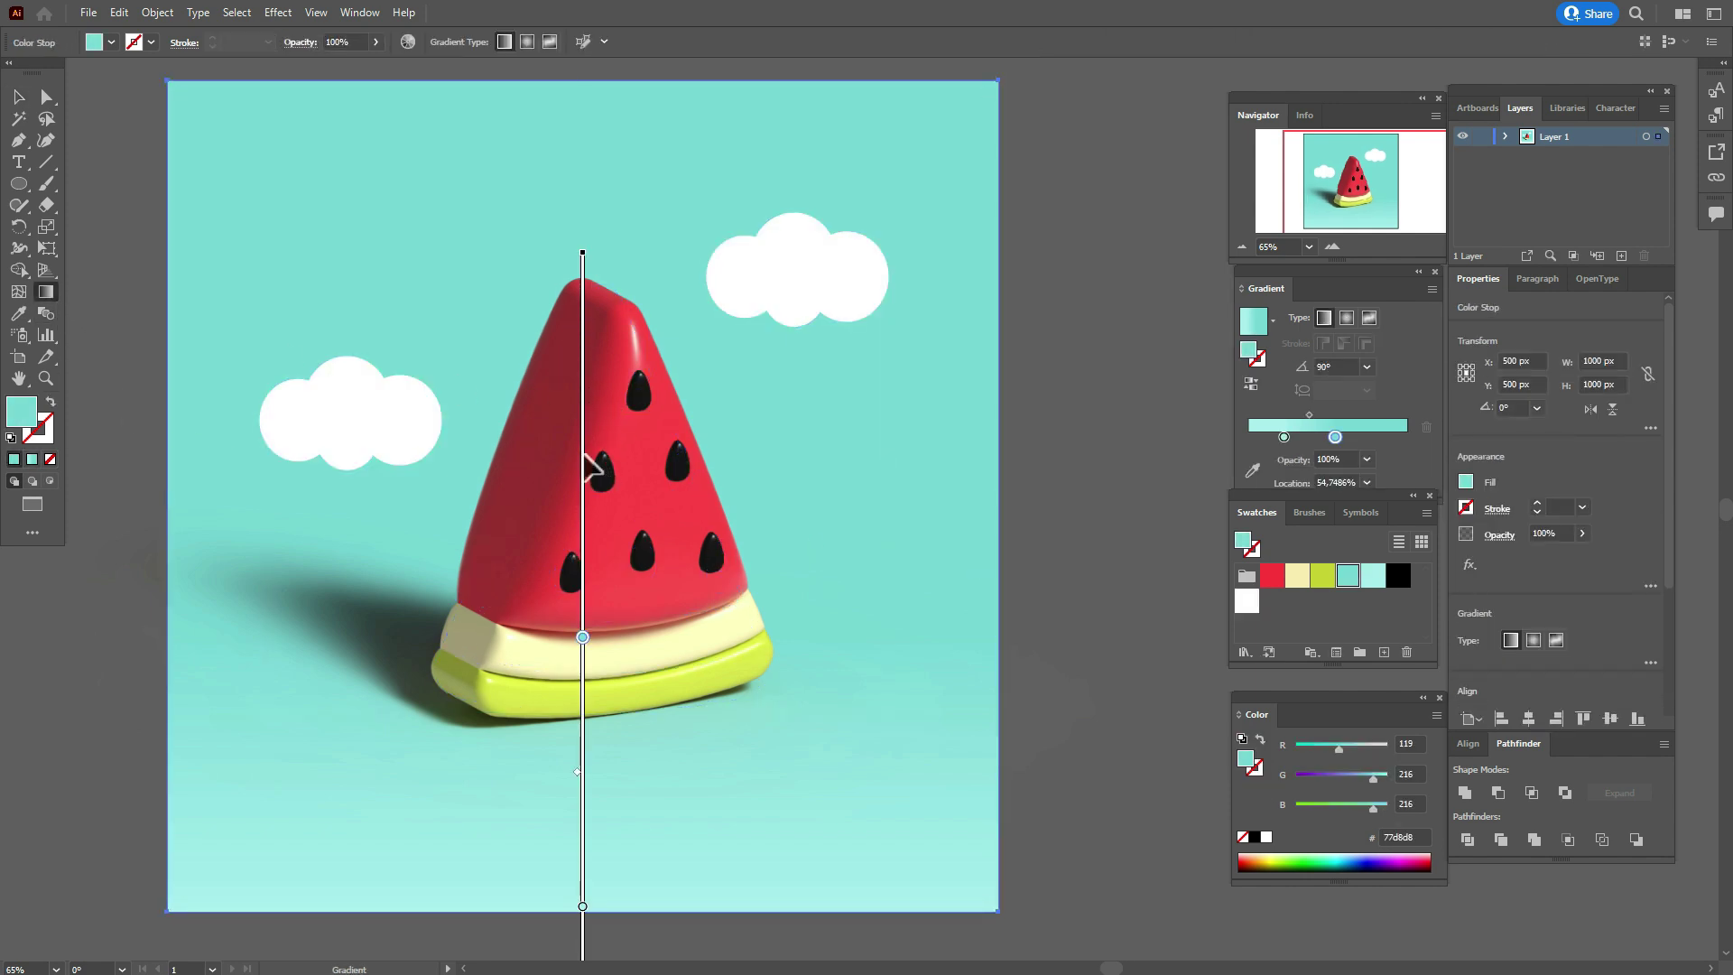
{"action": "left_click_drag", "start_coordinate": [585, 454], "coordinate": [585, 509]}
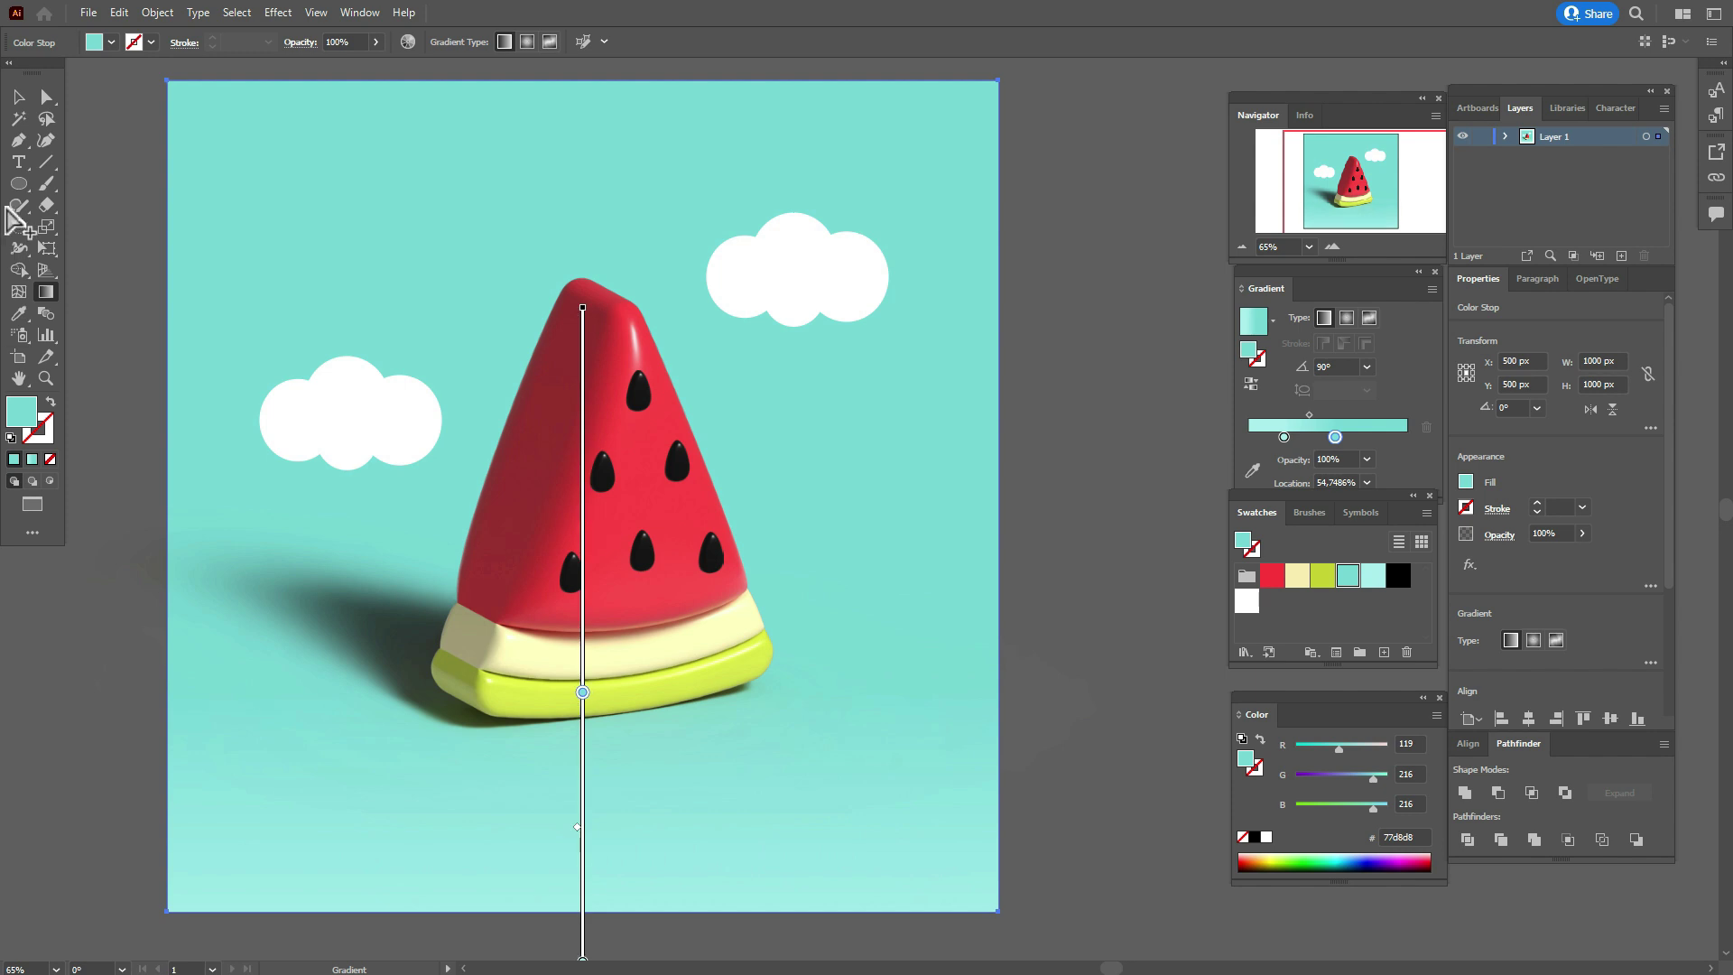
{"action": "left_click", "coordinate": [18, 97]}
{"action": "left_click", "coordinate": [109, 171]}
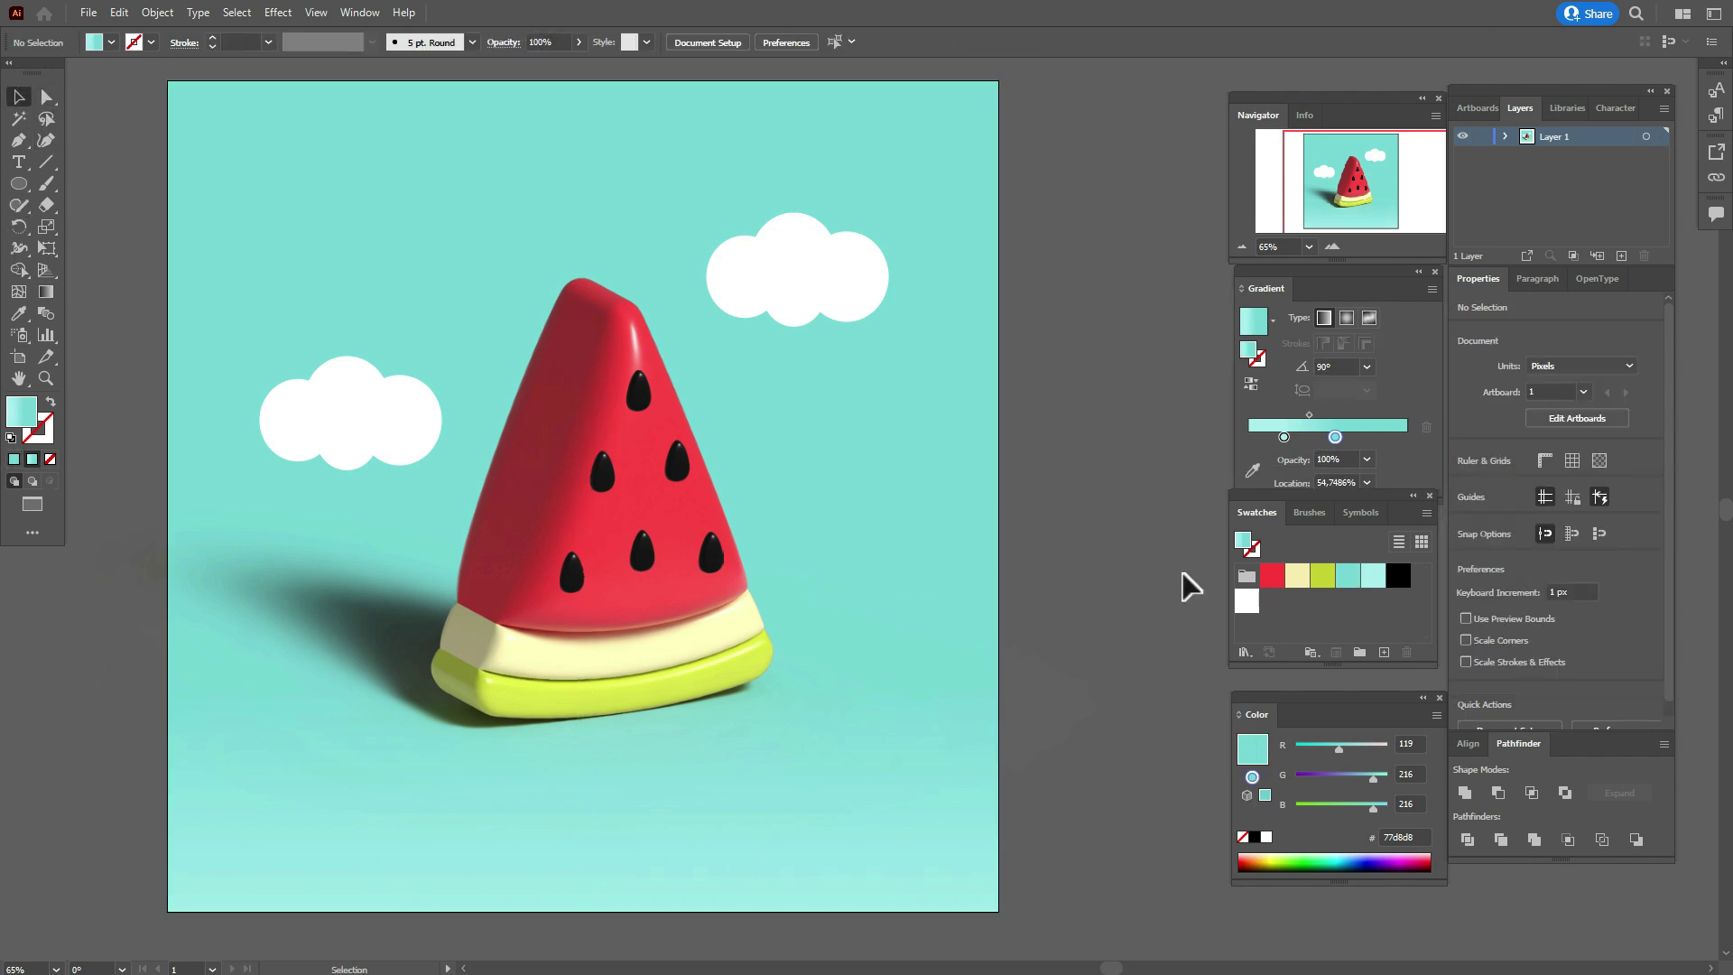